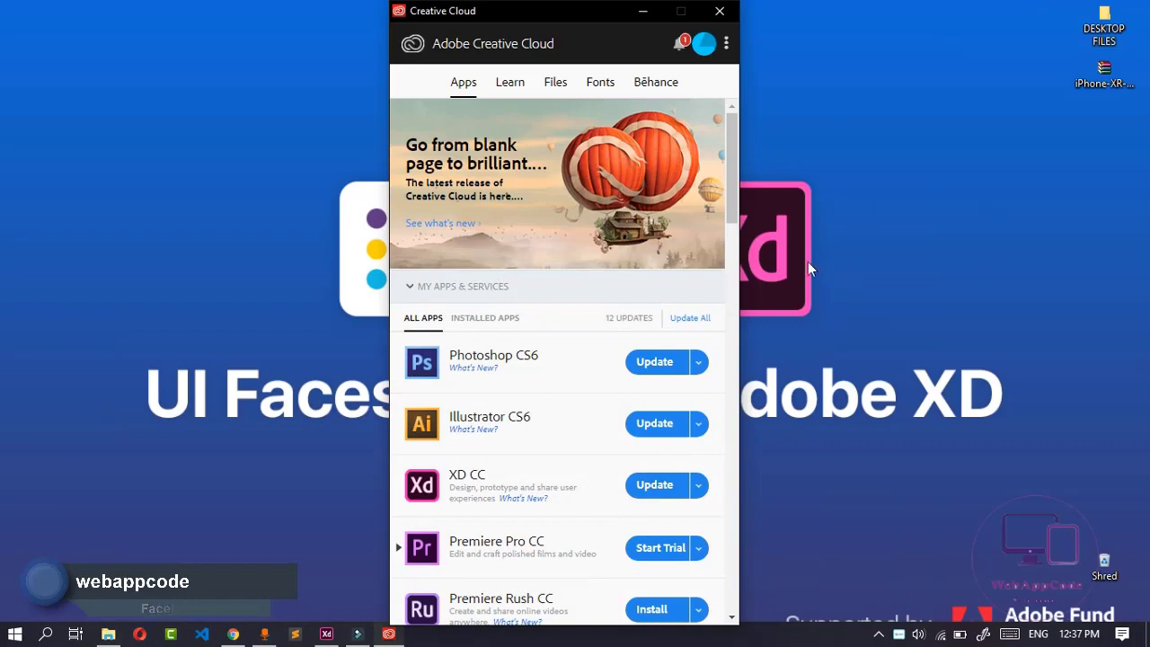
Browse the apps offered in Creative Cloud and briefly view the Adobe XD home screen.
scroll(601, 379, "down", 3)
scroll(600, 379, "down", 10)
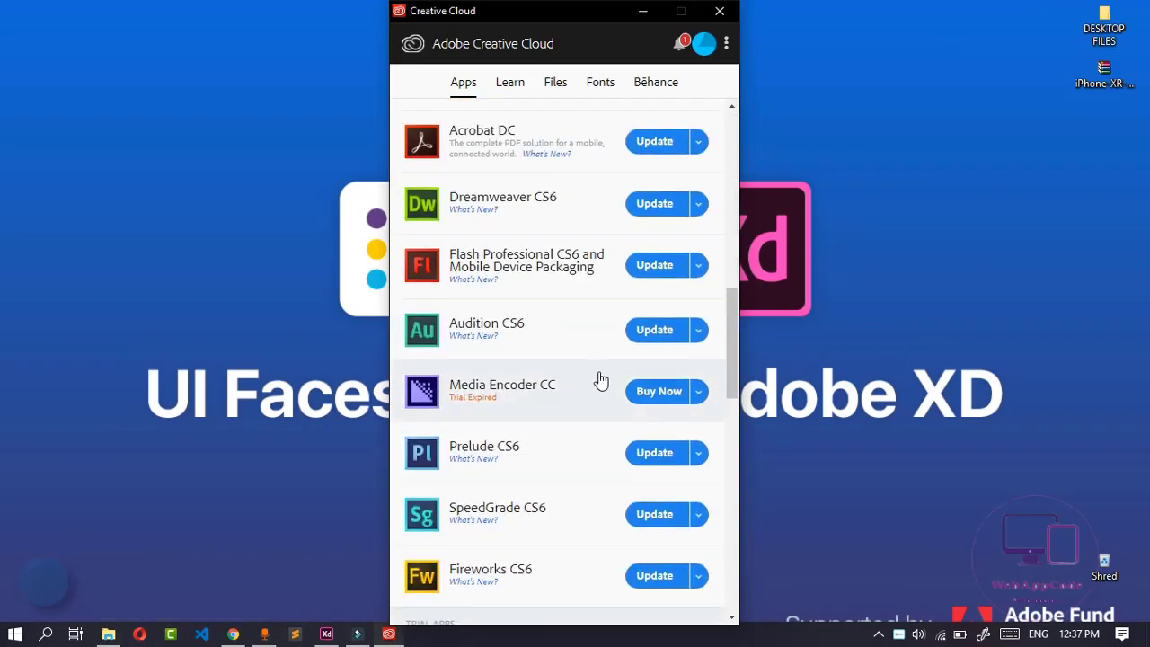
scroll(611, 377, "down", 5)
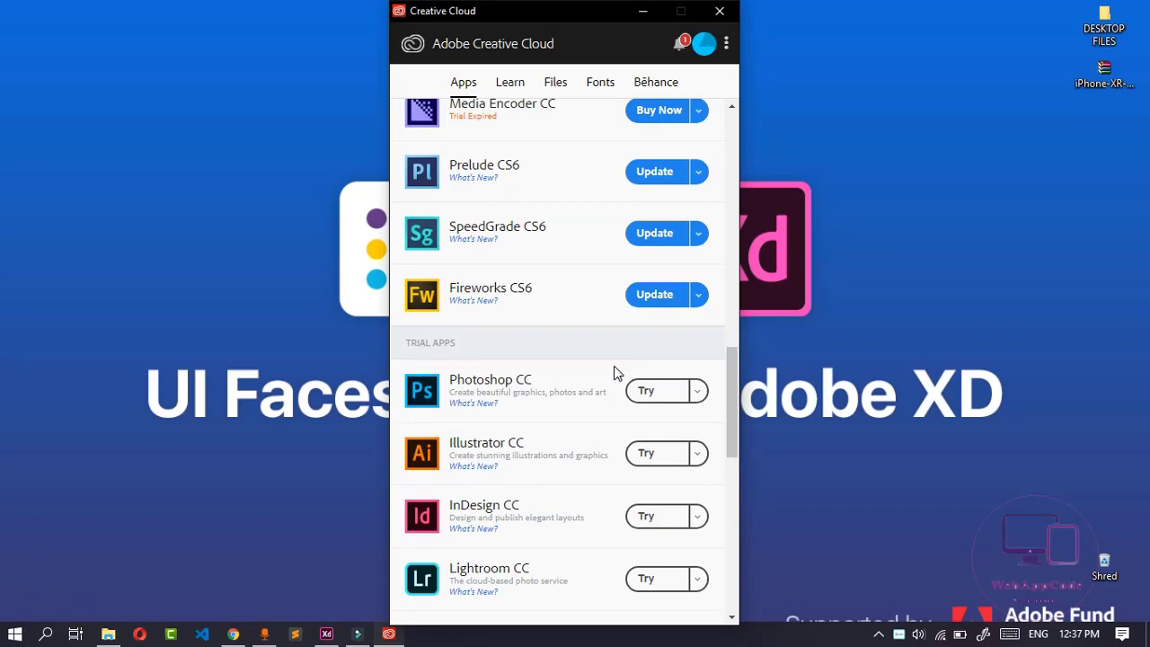
scroll(630, 388, "down", 9)
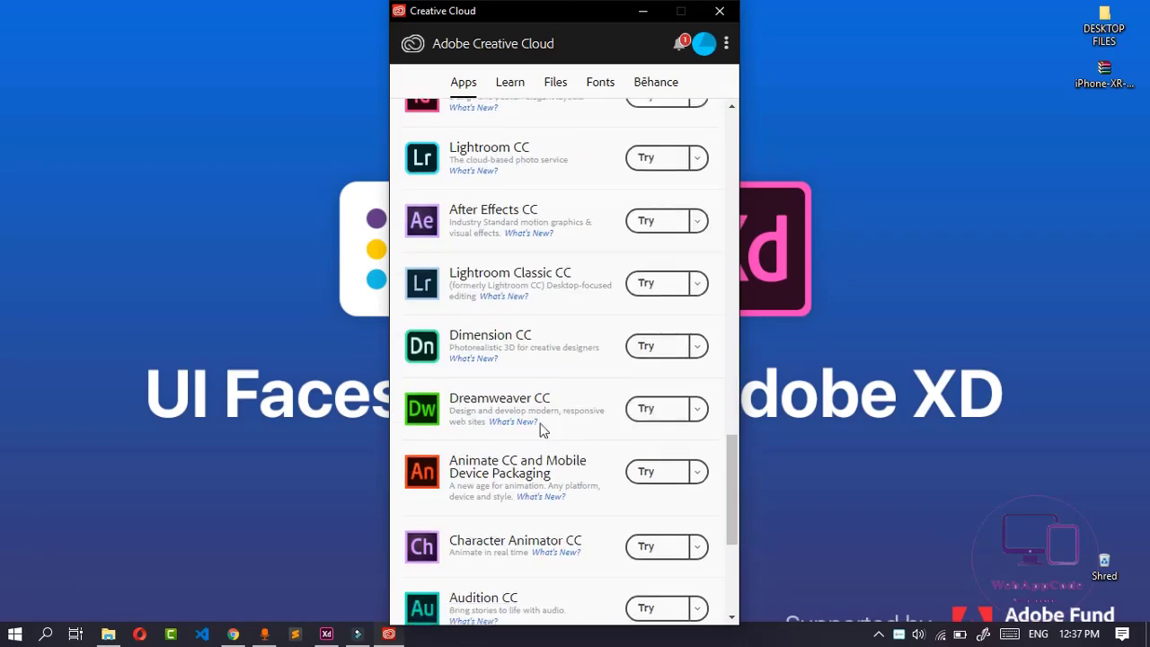
left_click(328, 629)
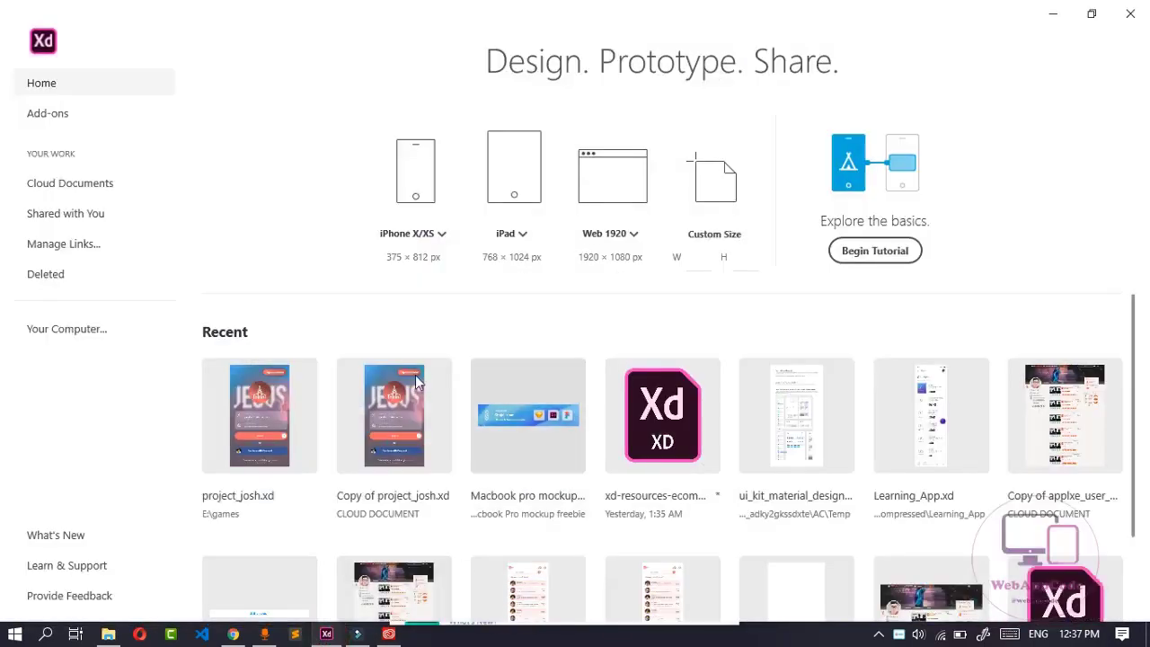
left_click(1053, 19)
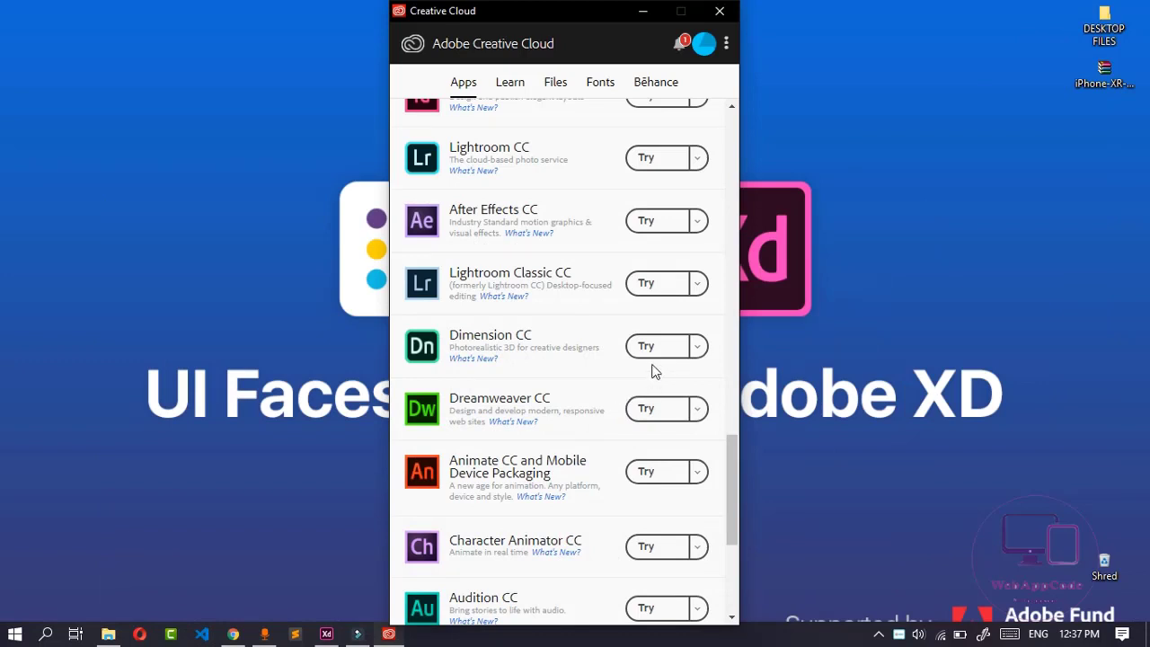
Switch to Chrome and look over Adobe's download page for the Creative Cloud desktop application.
mouse_move(357, 635)
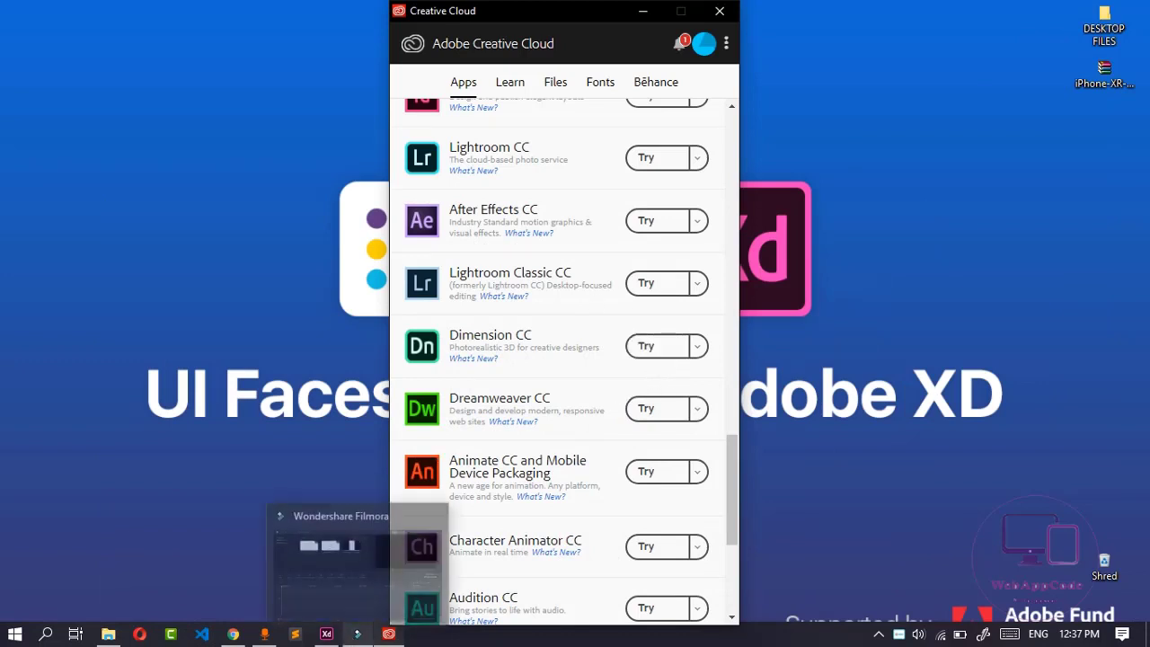
left_click(232, 635)
scroll(567, 476, "down", 10)
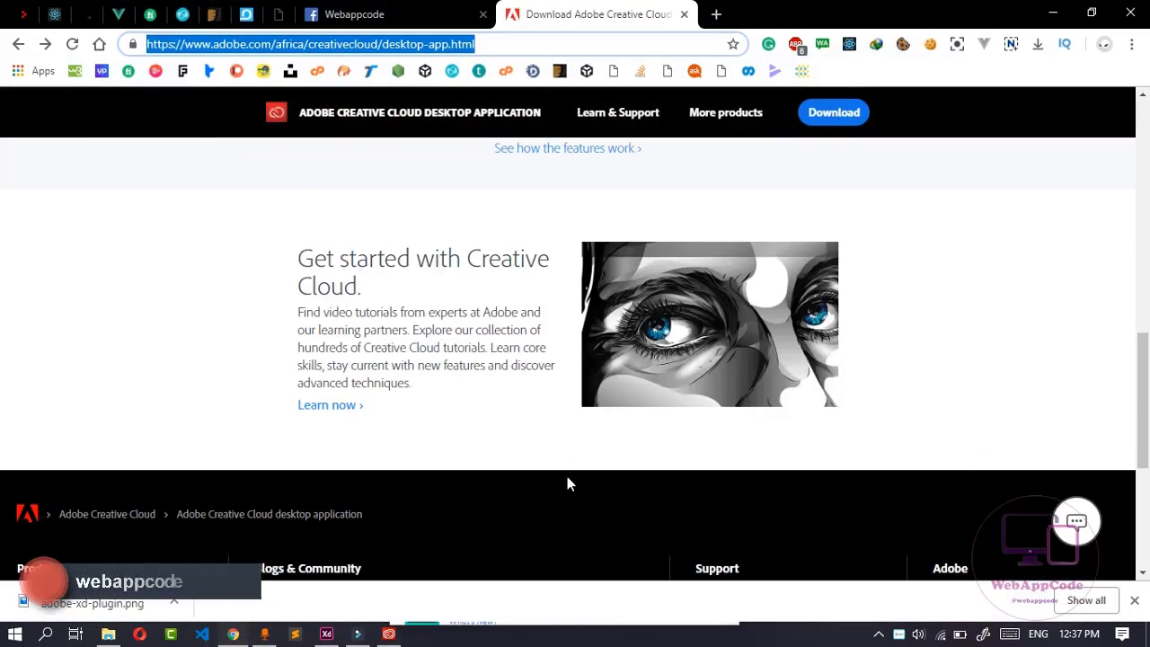
scroll(567, 480, "up", 10)
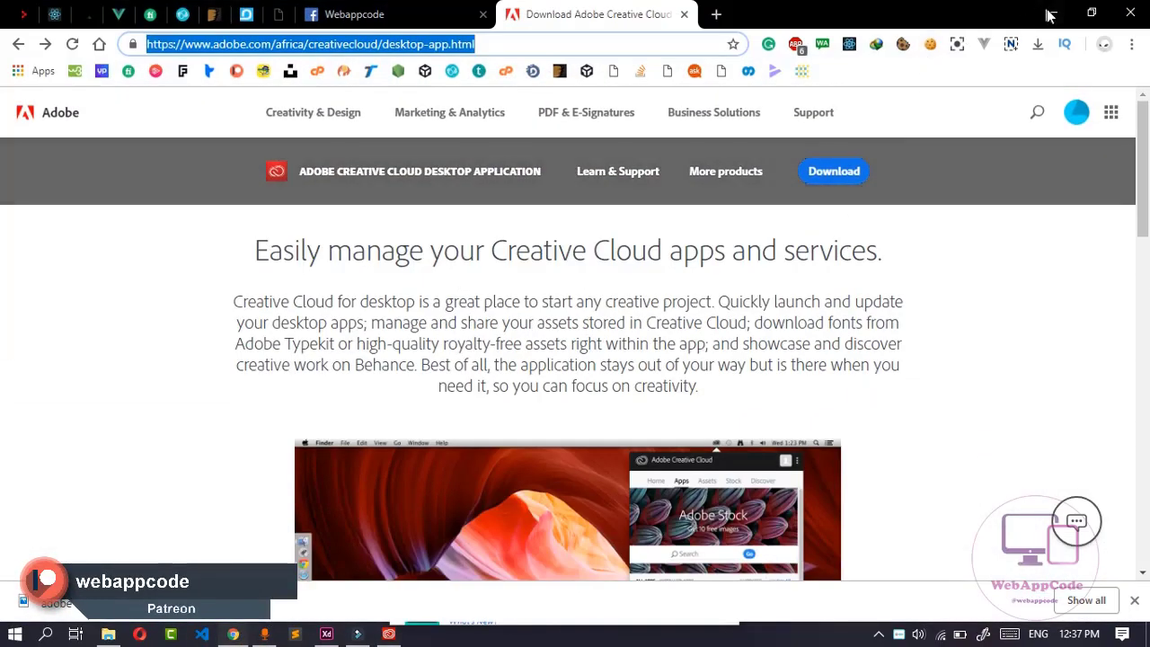
left_click(1050, 16)
Review the rest of the Creative Cloud app list down to the trial apps, and minimize its window.
scroll(560, 359, "down", 3)
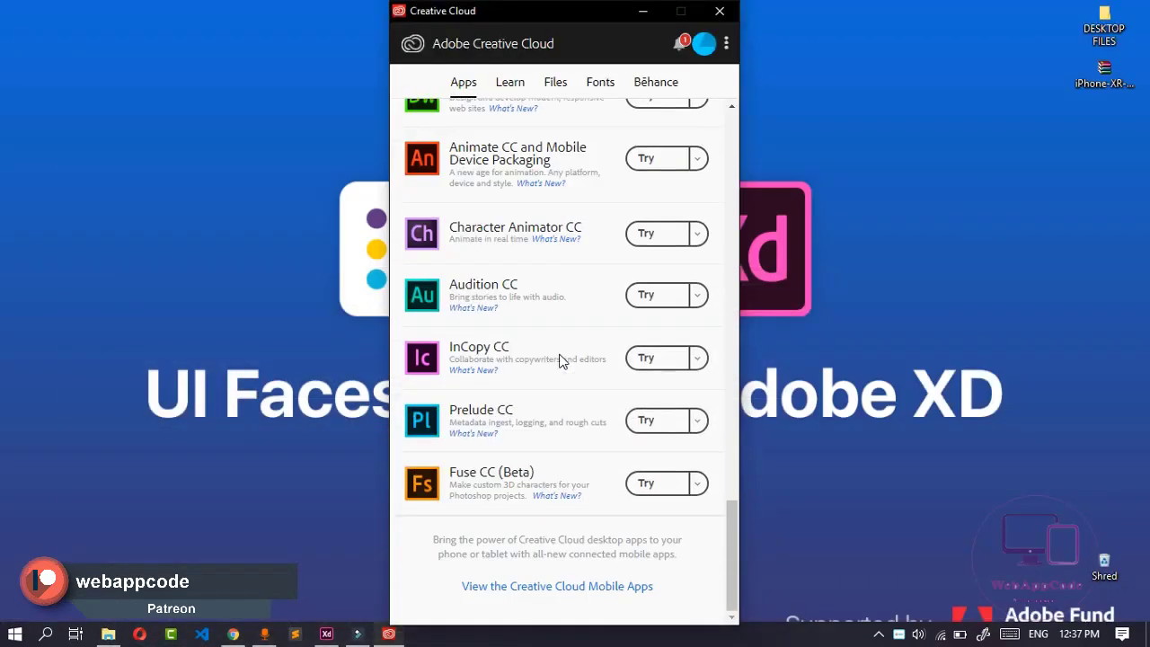
scroll(559, 359, "up", 15)
scroll(560, 359, "down", 8)
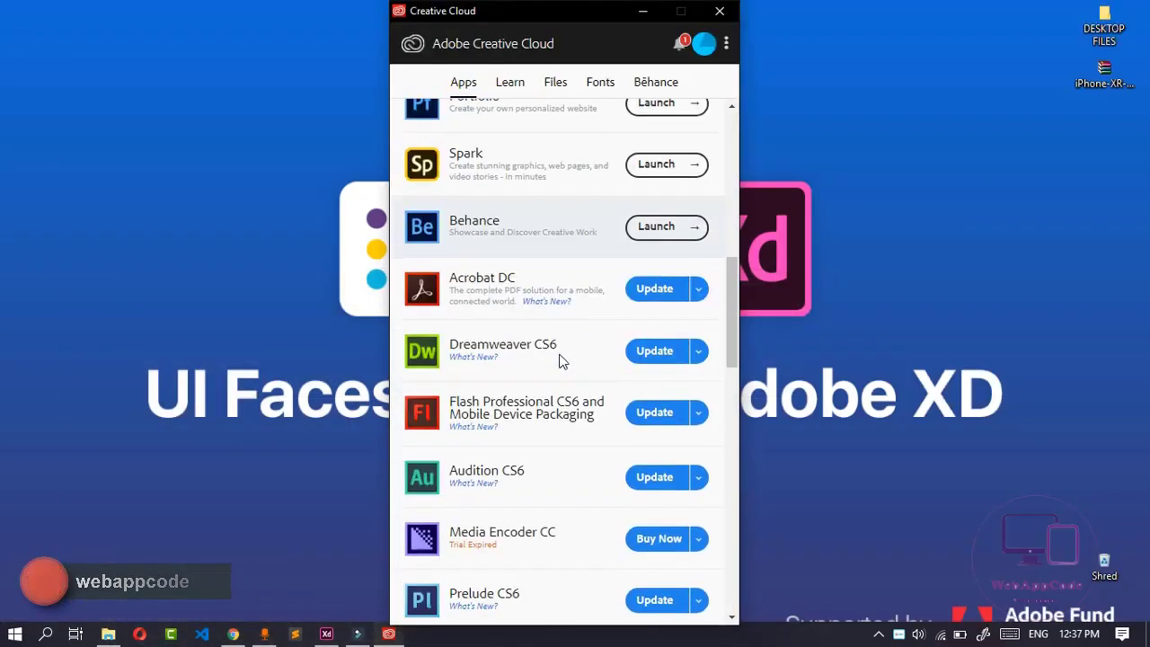
scroll(560, 360, "up", 10)
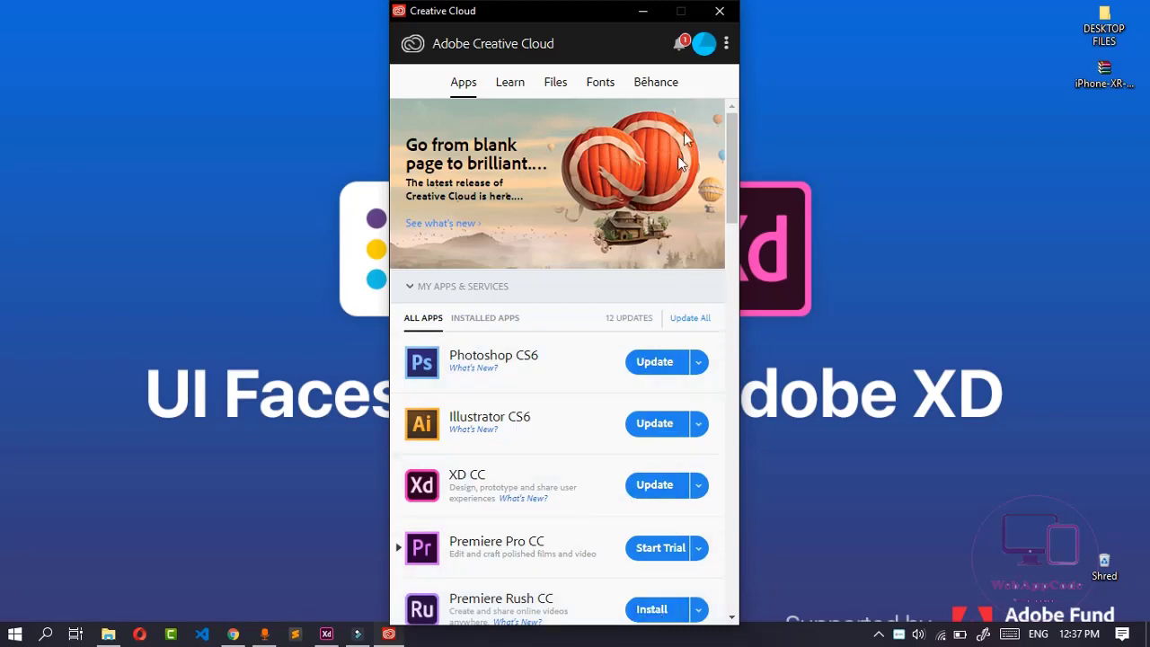
left_click(643, 11)
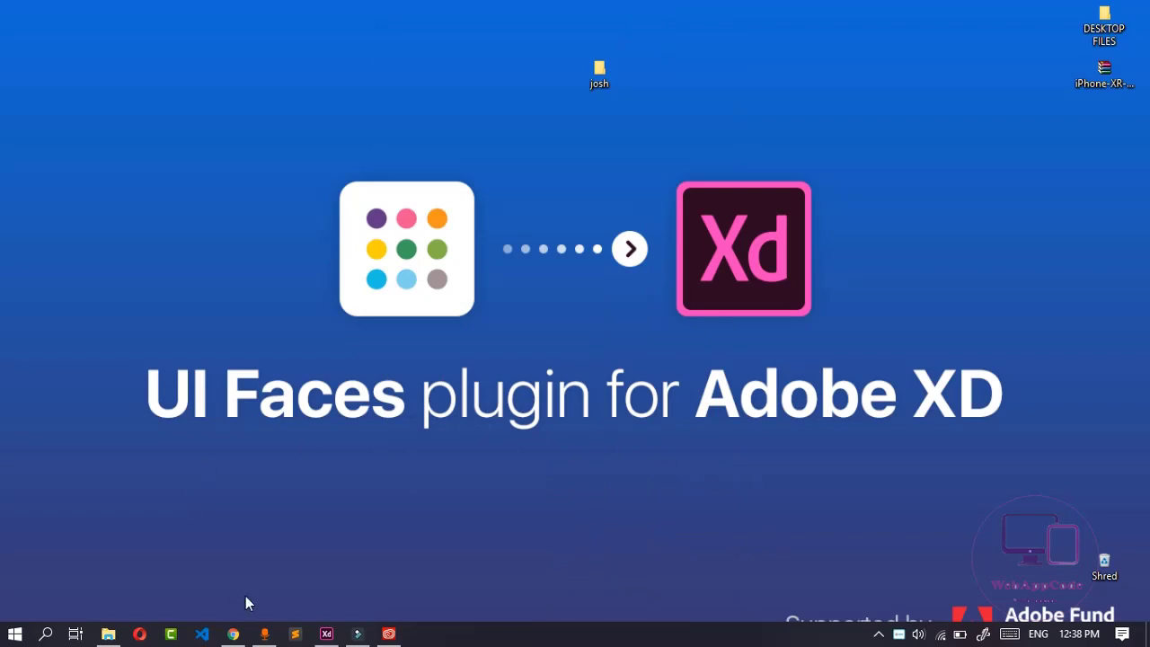
Switch to Adobe XD and open the recent file project_josh.xd.
left_click(339, 637)
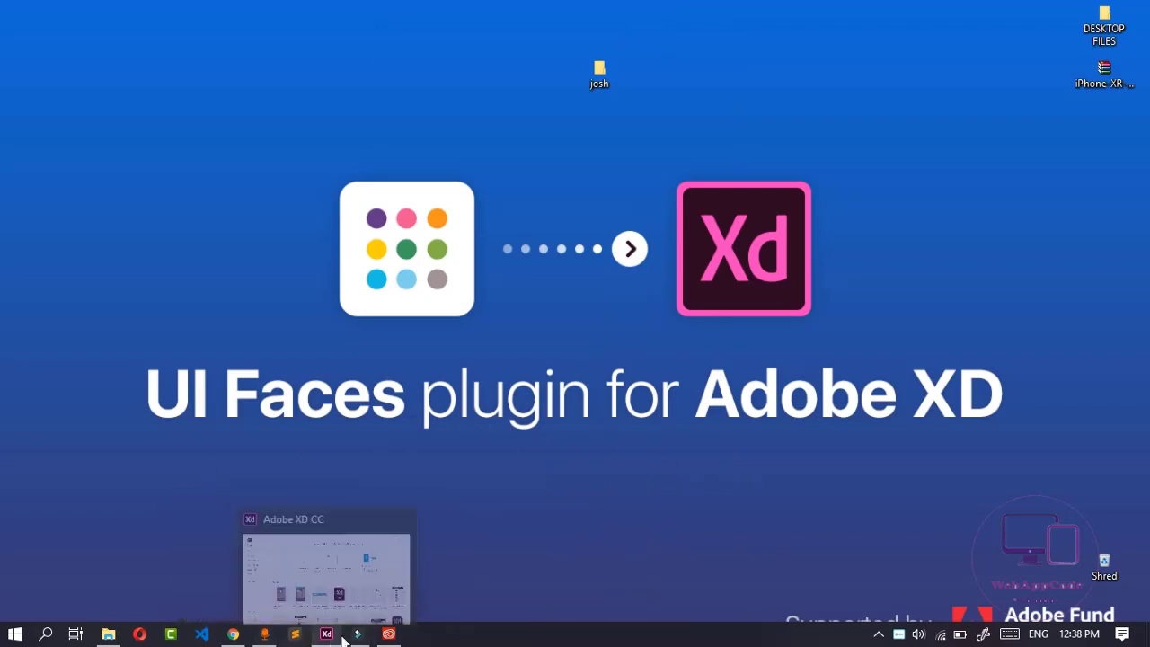
left_click(327, 635)
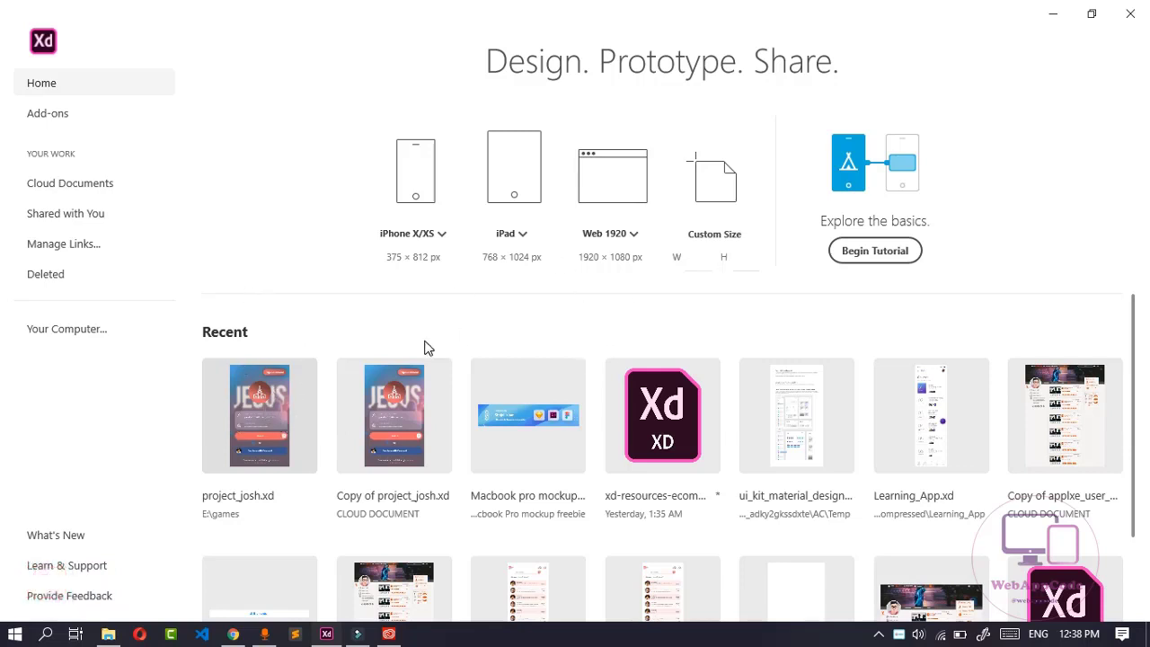
left_click(232, 372)
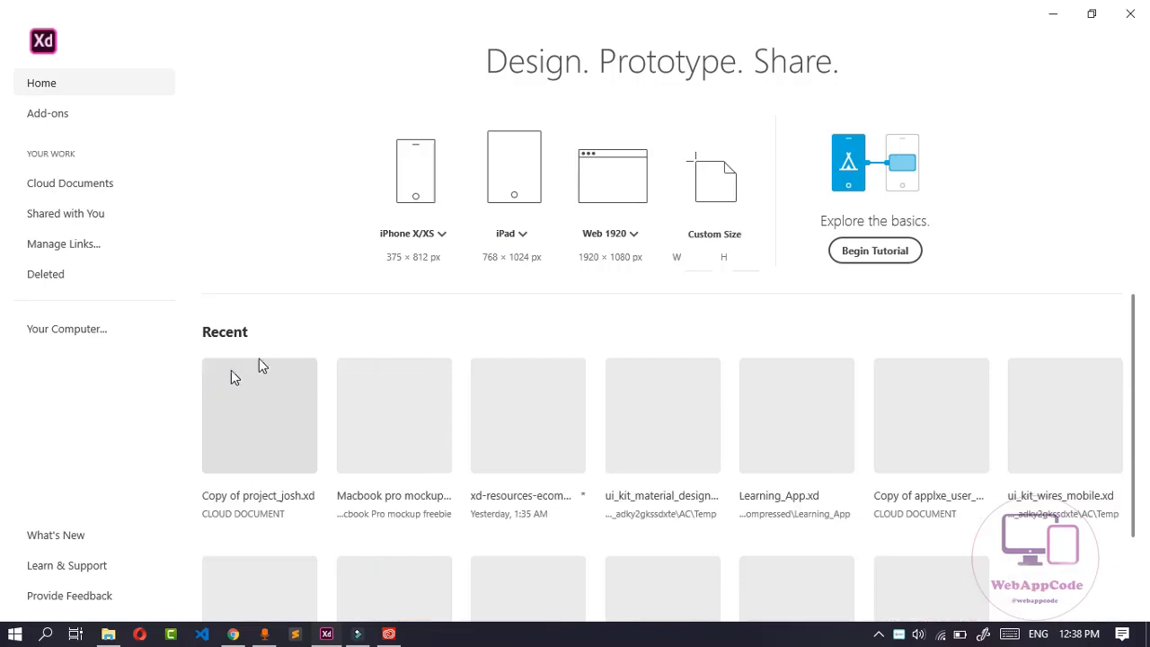
left_click(702, 257)
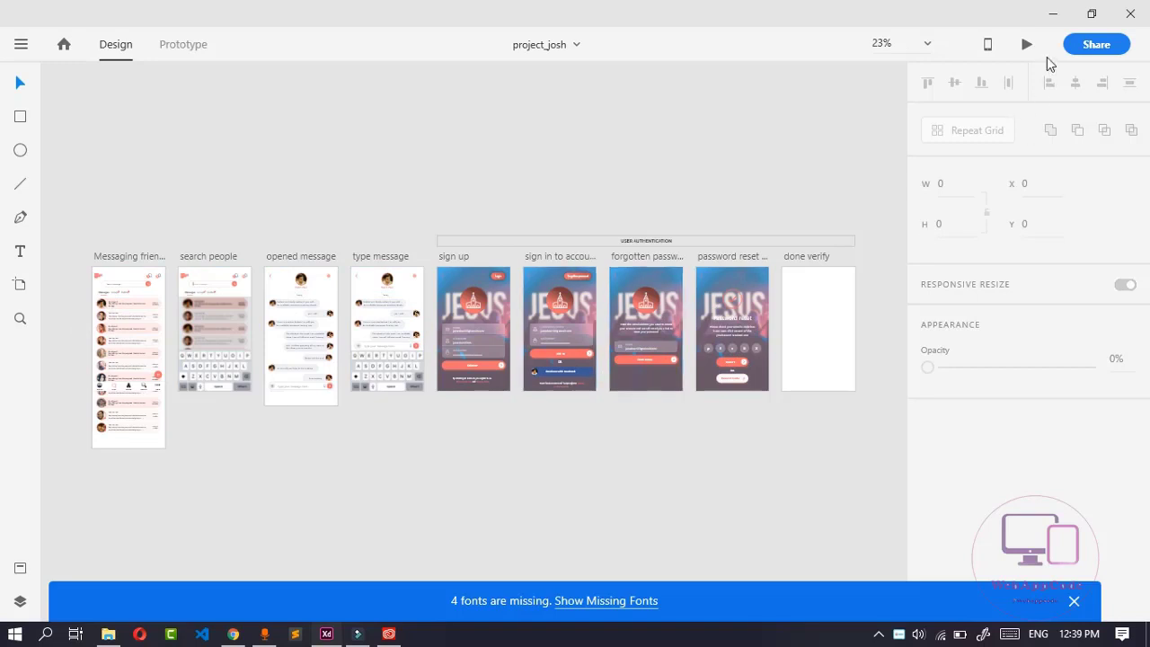
Preview the prototype and test the links between the login, forgotten password and sign up screens.
left_click(1027, 45)
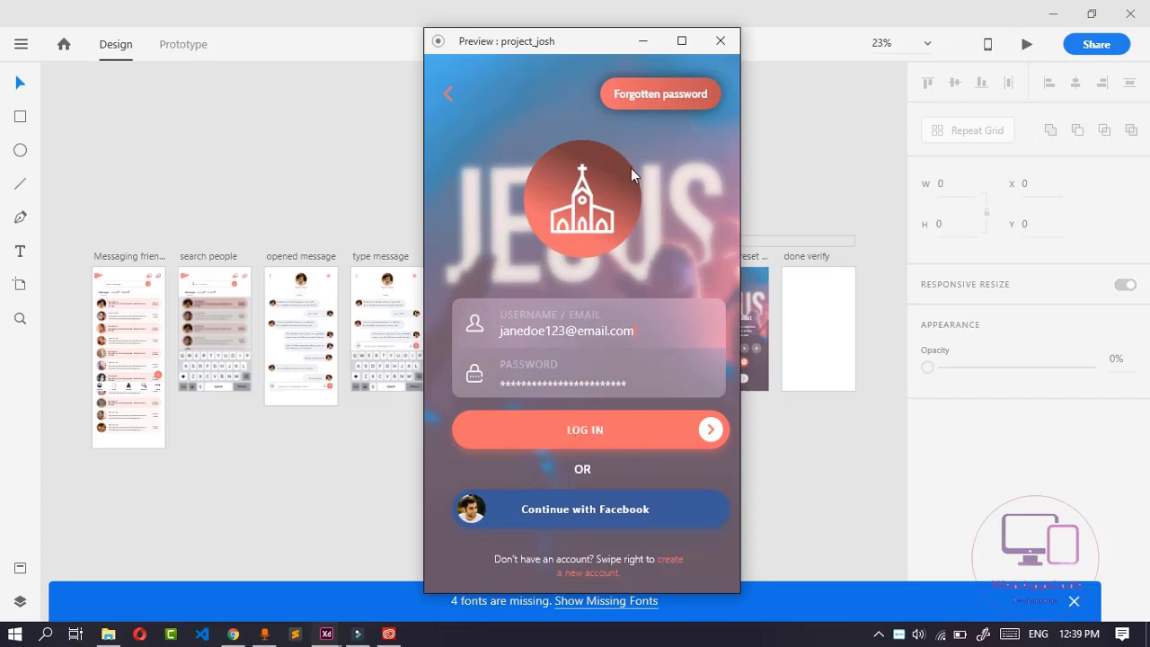
left_click(650, 91)
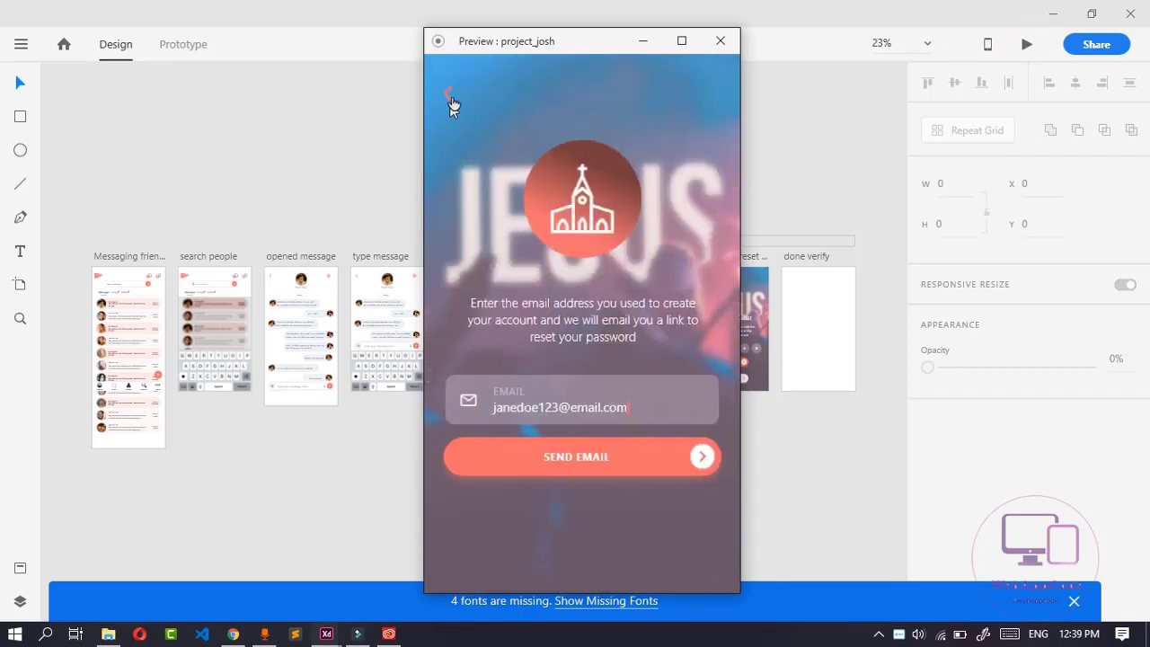
left_click(452, 94)
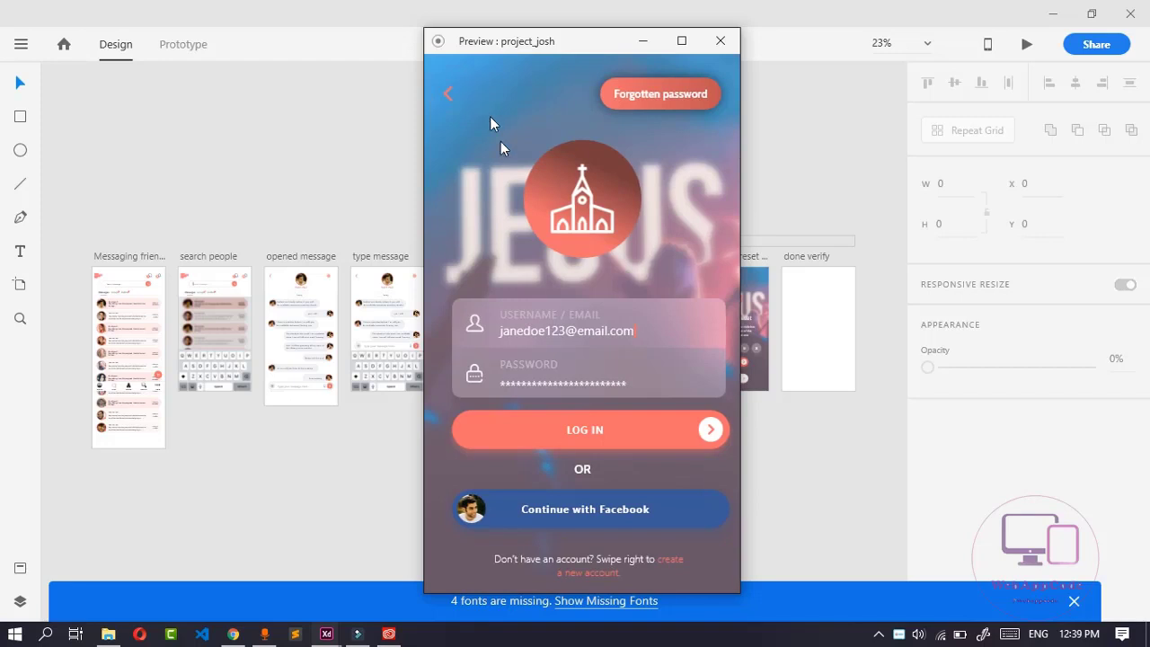
left_click(448, 95)
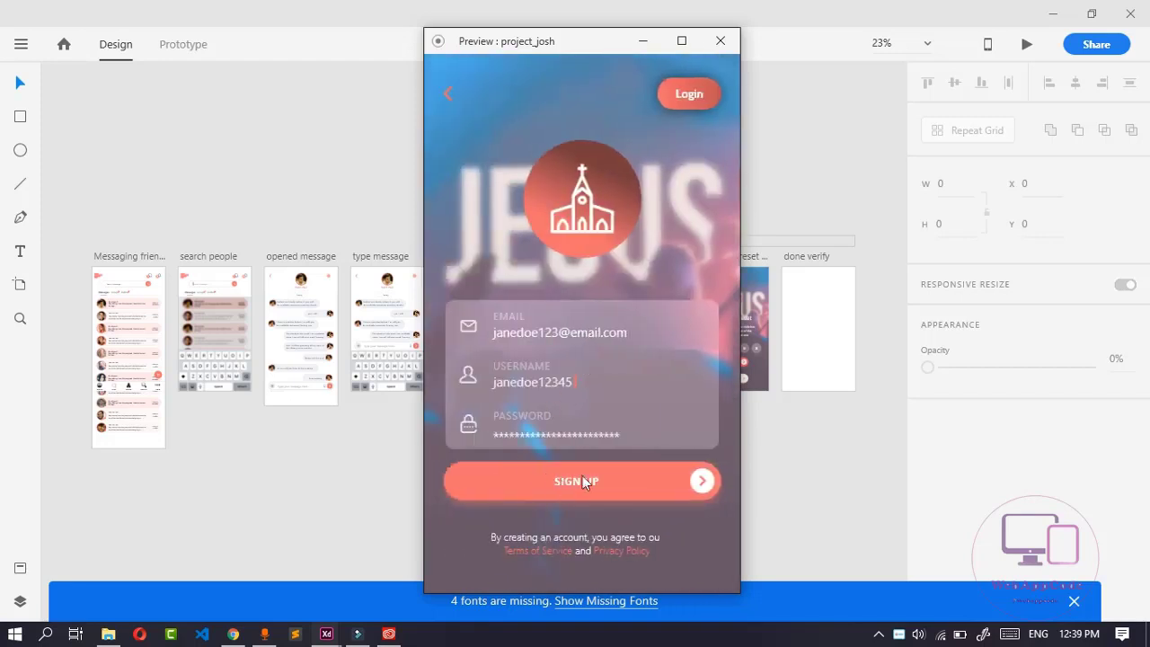
left_click(667, 106)
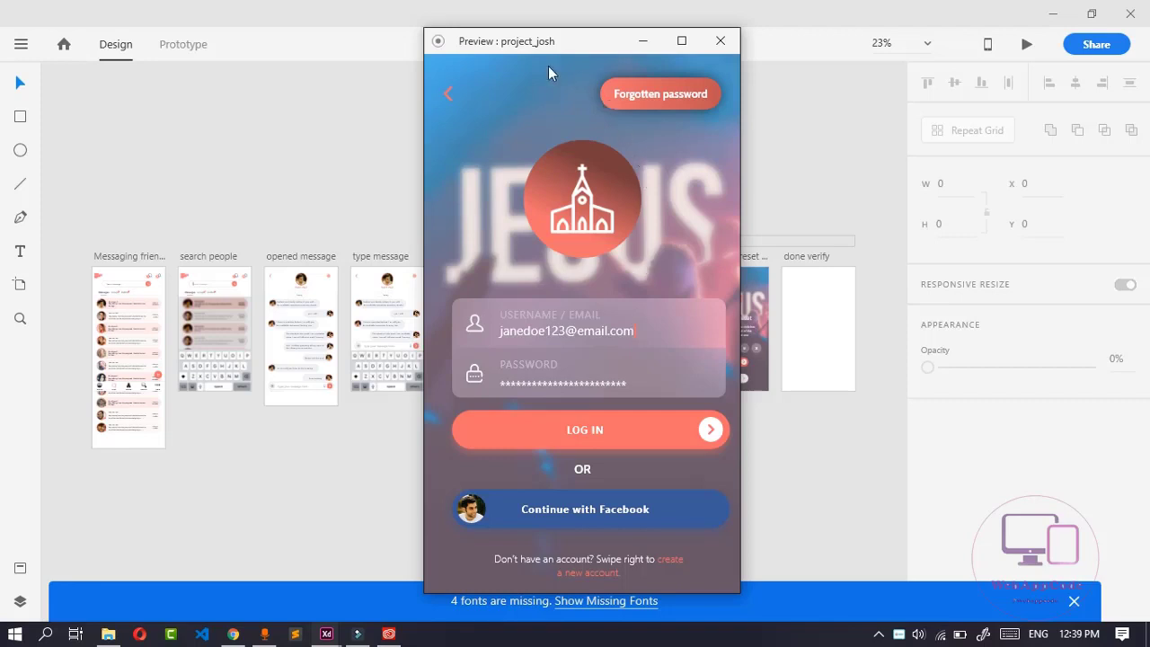
Test the previewed password reset flow from Forgotten password through Send Email, and return to the login screen.
left_click(662, 94)
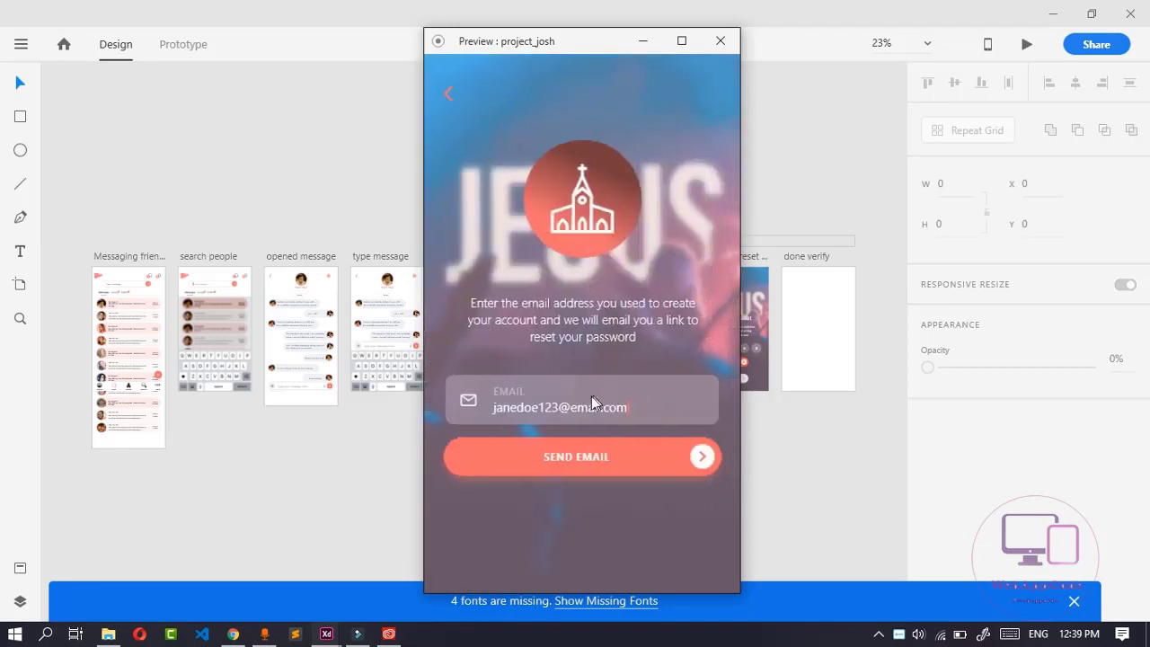
left_click(580, 460)
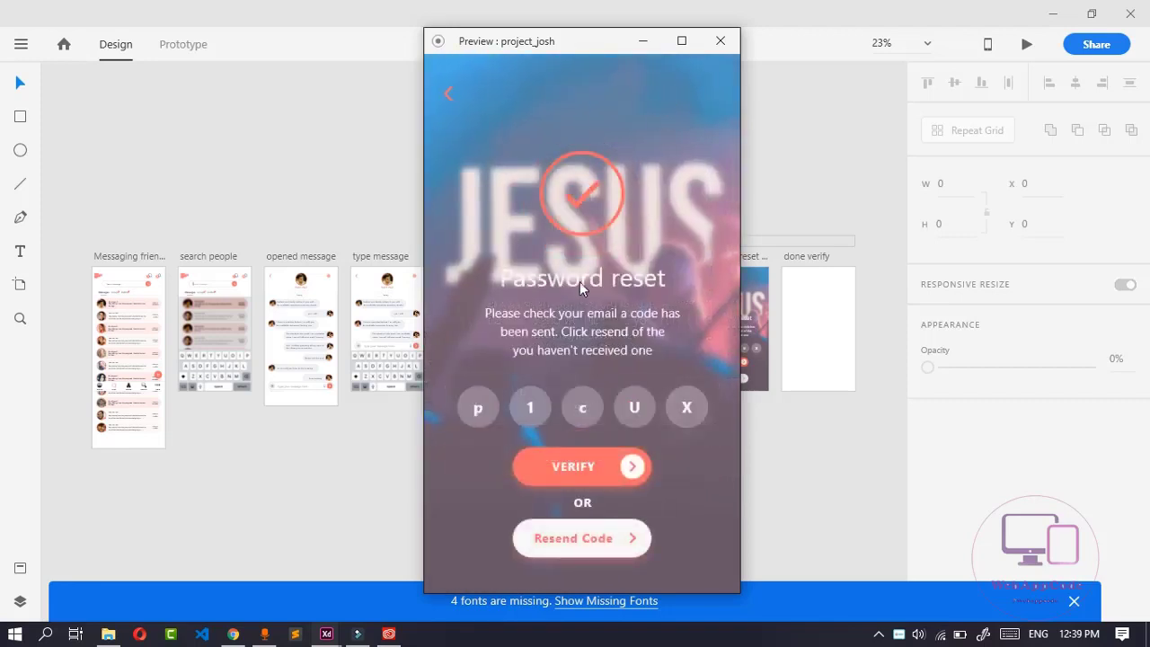
left_click(445, 95)
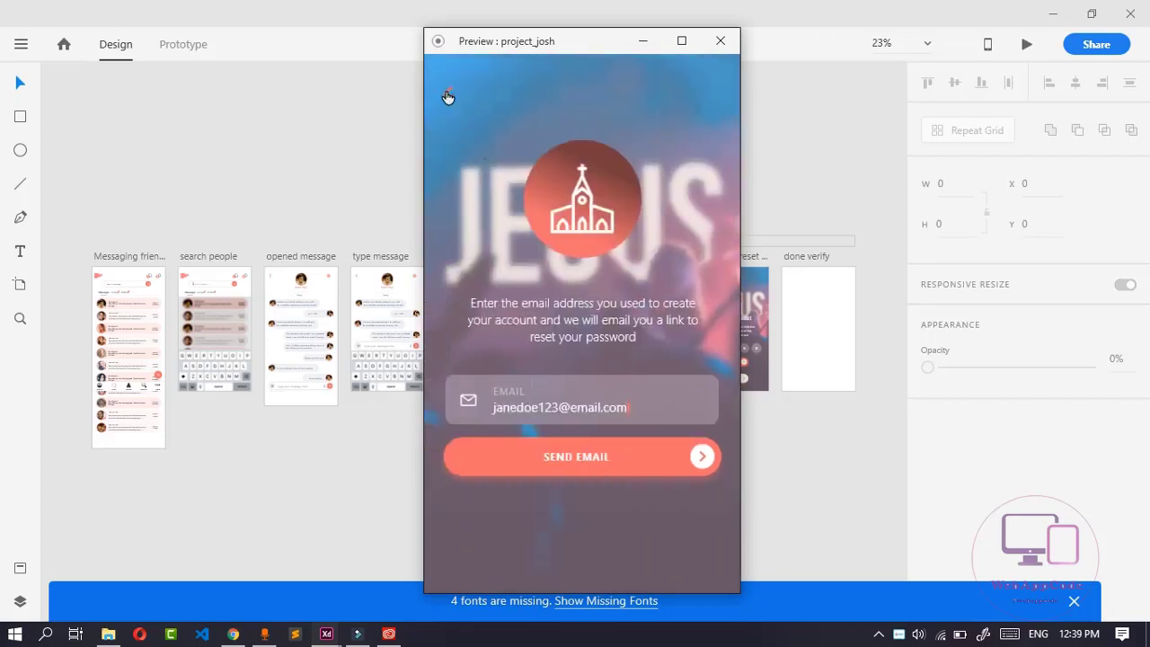
left_click(449, 94)
Follow the previewed login to the message list, open the first conversation and test its scrolling, and return to the design canvas.
left_click(546, 430)
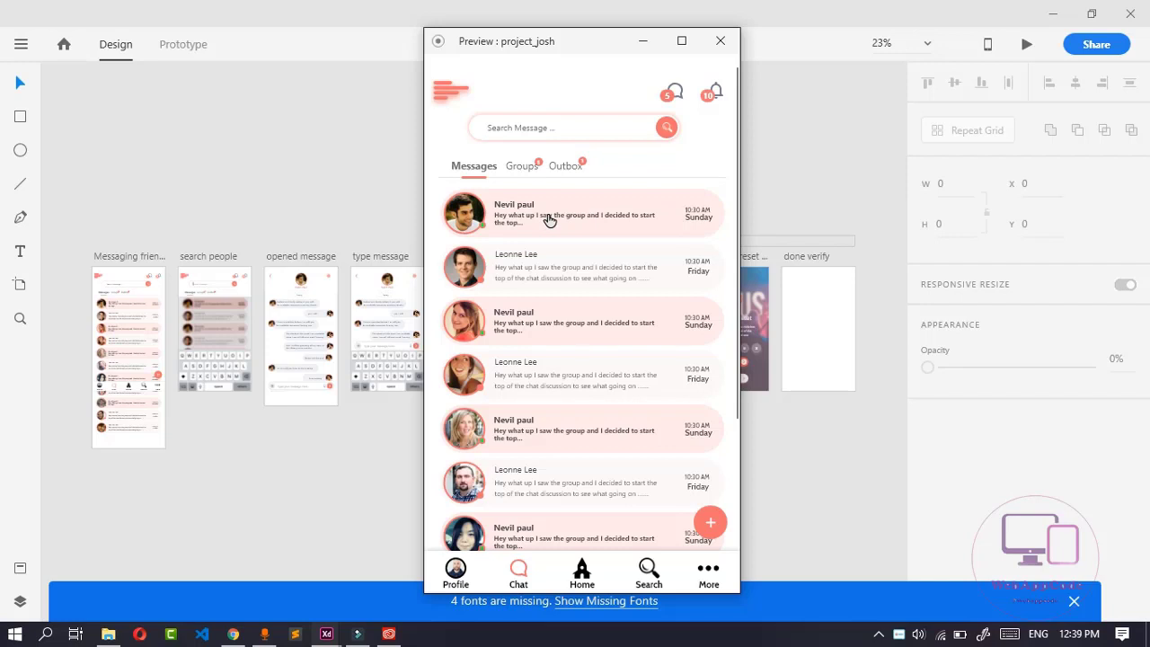
left_click(547, 218)
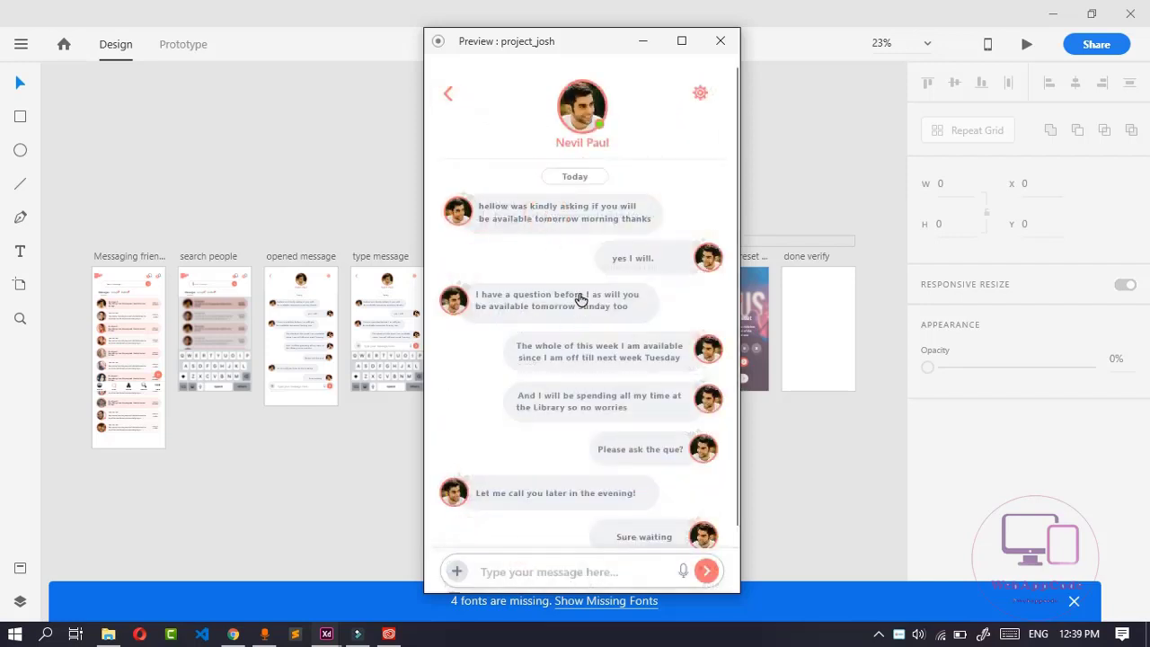
scroll(573, 294, "down", 2)
scroll(574, 294, "up", 2)
scroll(572, 294, "down", 2)
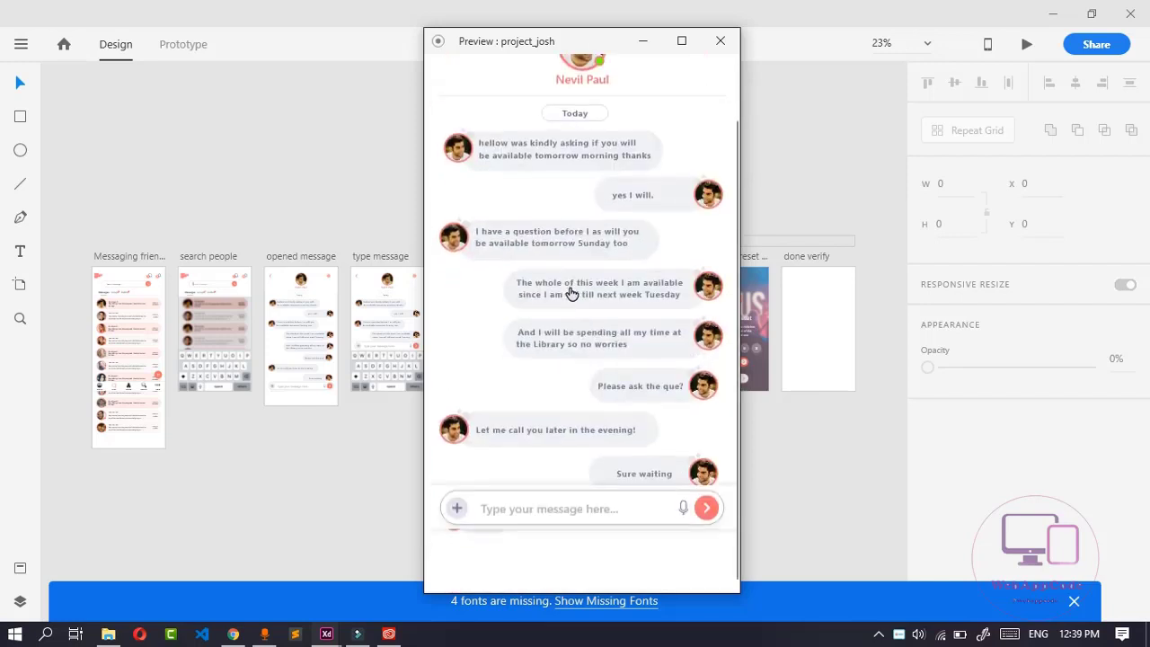
scroll(571, 294, "up", 2)
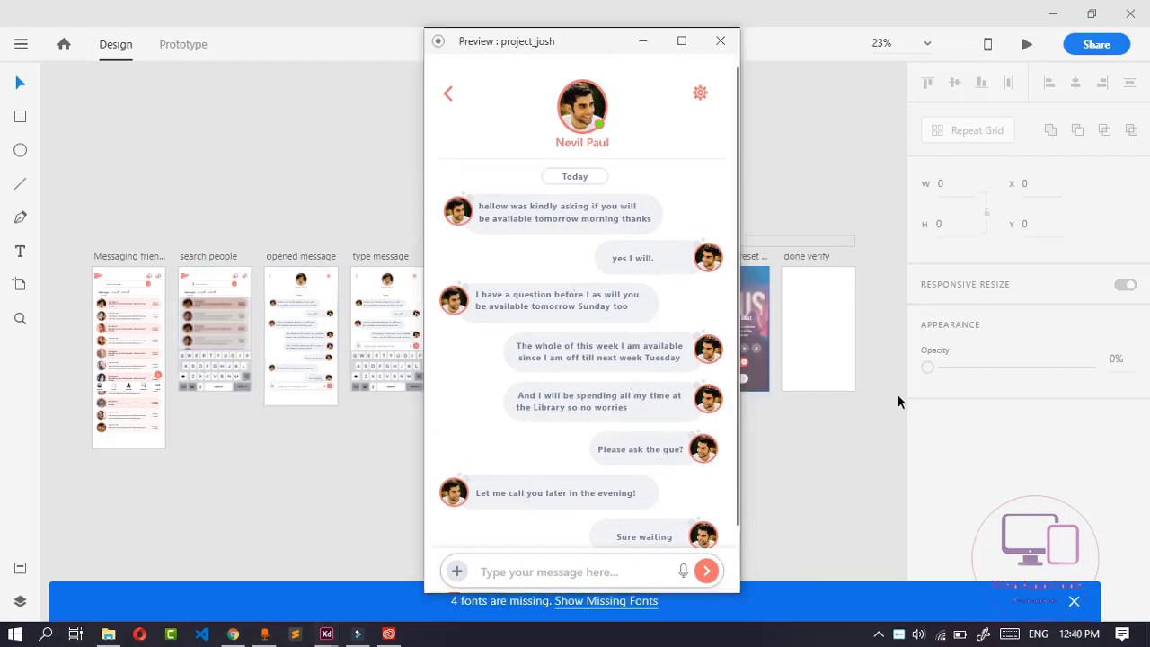
left_click(825, 593)
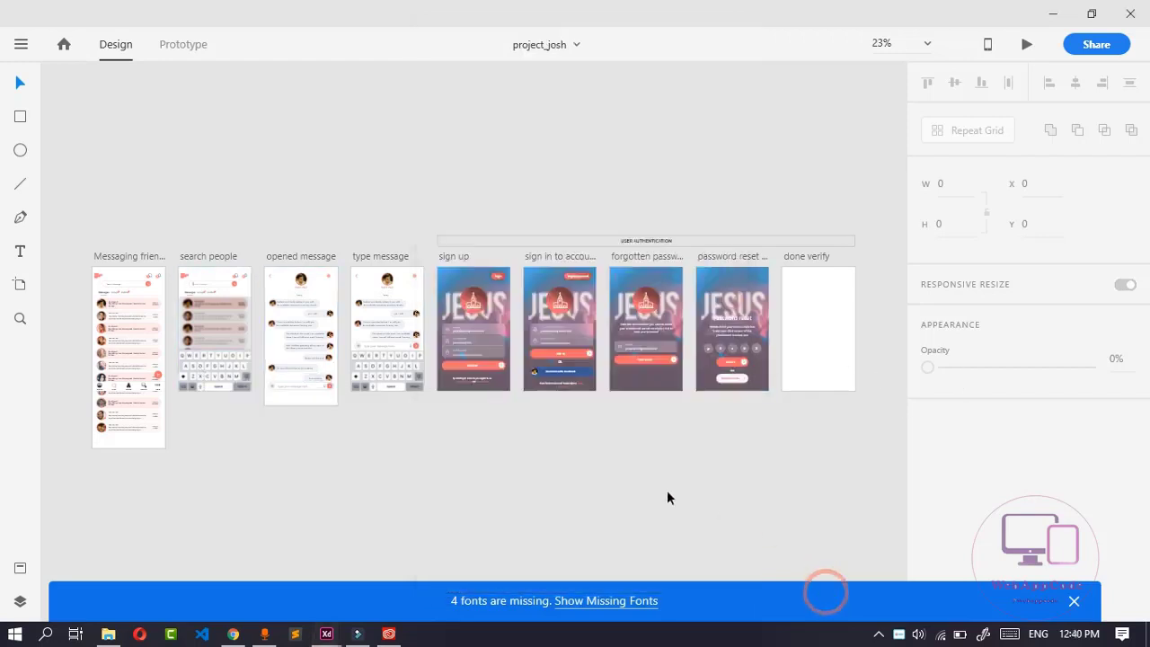
Fix the position when scrolling of the 375 by 715 object in the opened message artboard.
left_click(306, 390)
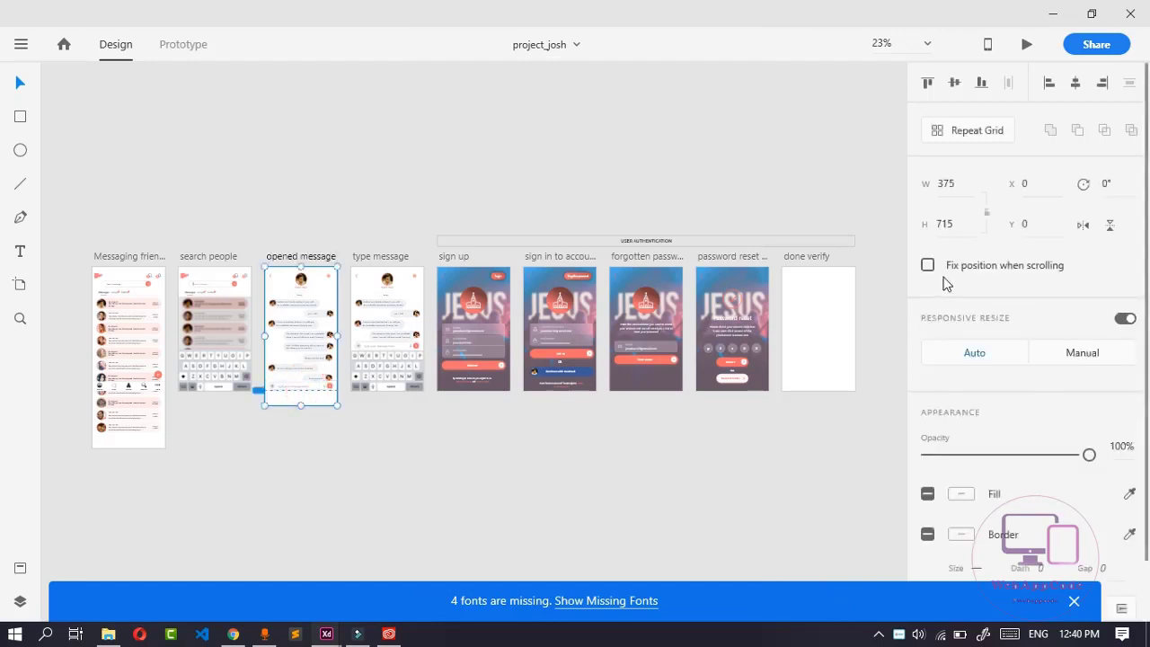
left_click(291, 383)
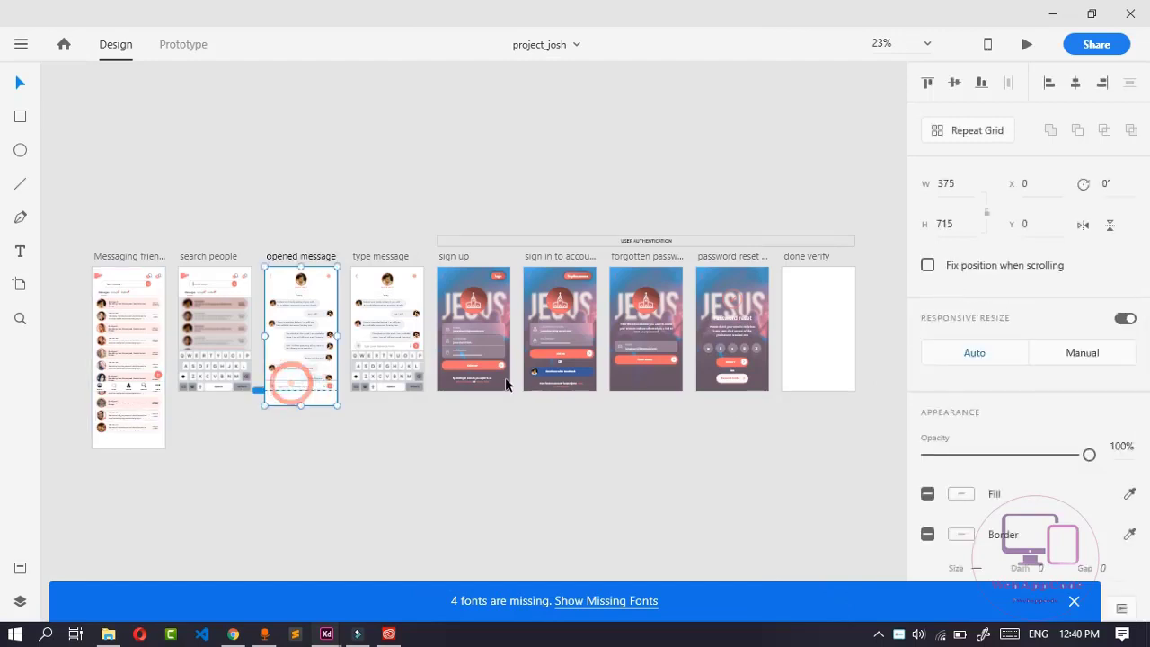
left_click(927, 265)
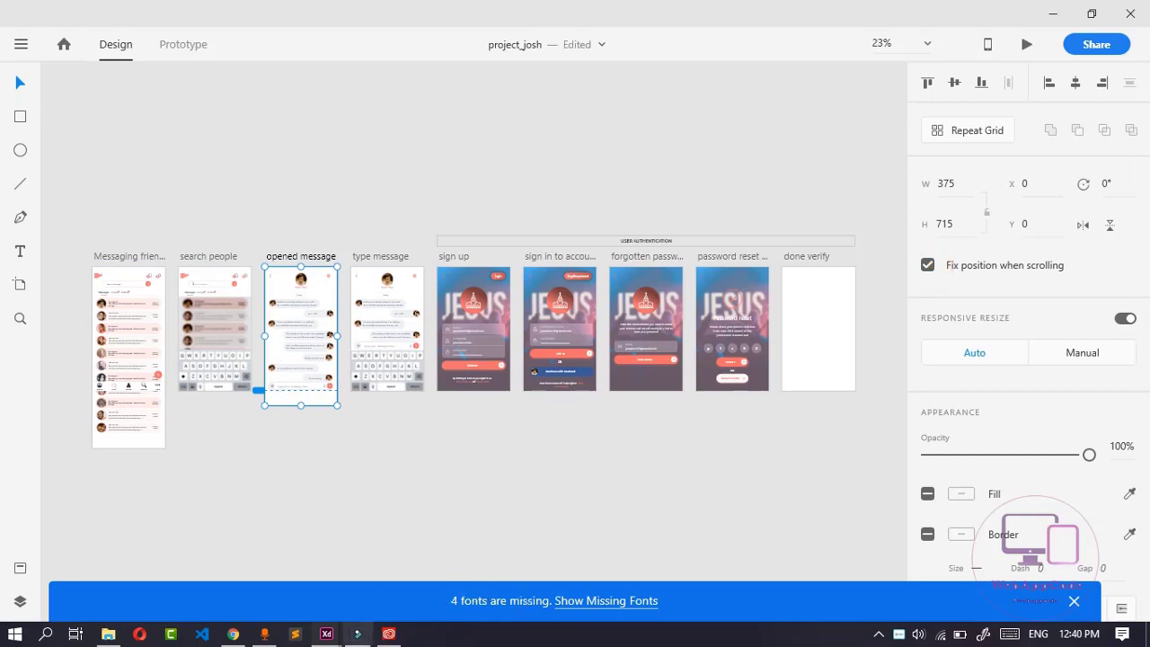
Check the opened message screen in the preview window, and reselect the fixed object on its artboard.
mouse_move(332, 636)
left_click(415, 569)
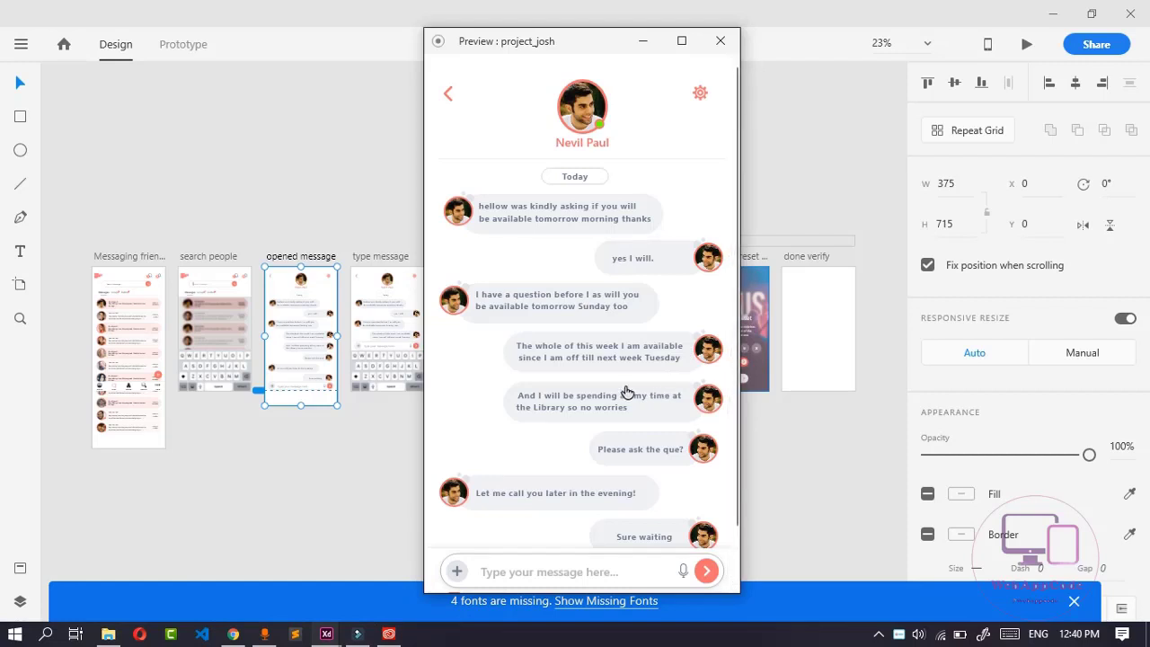
left_click(308, 483)
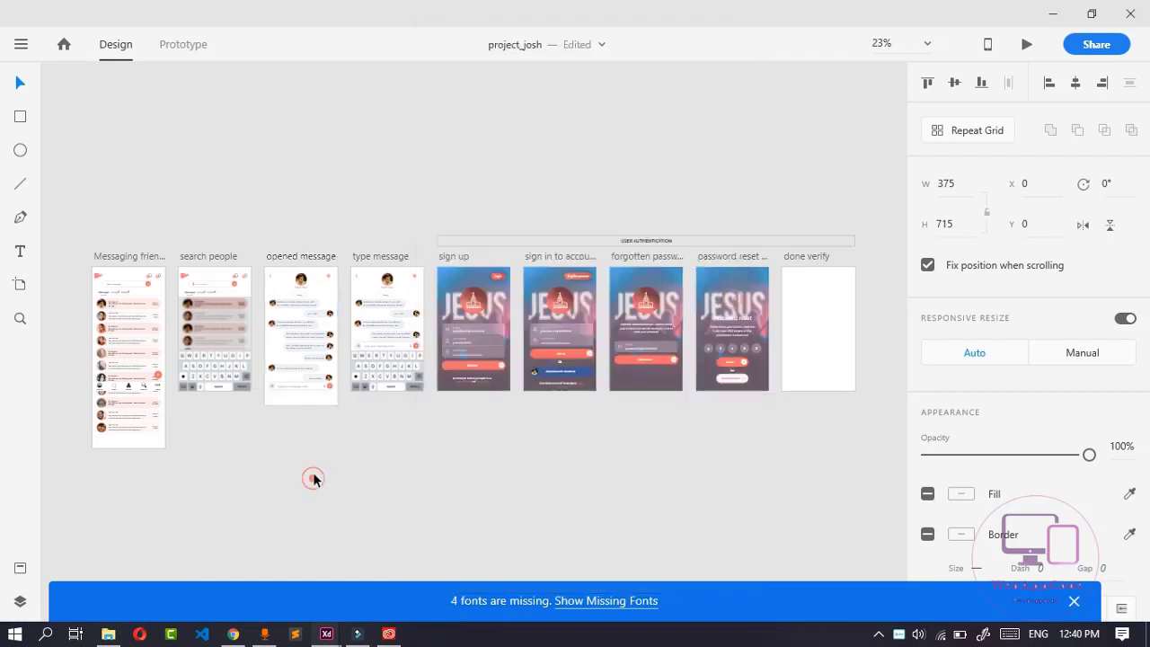
left_click(300, 384)
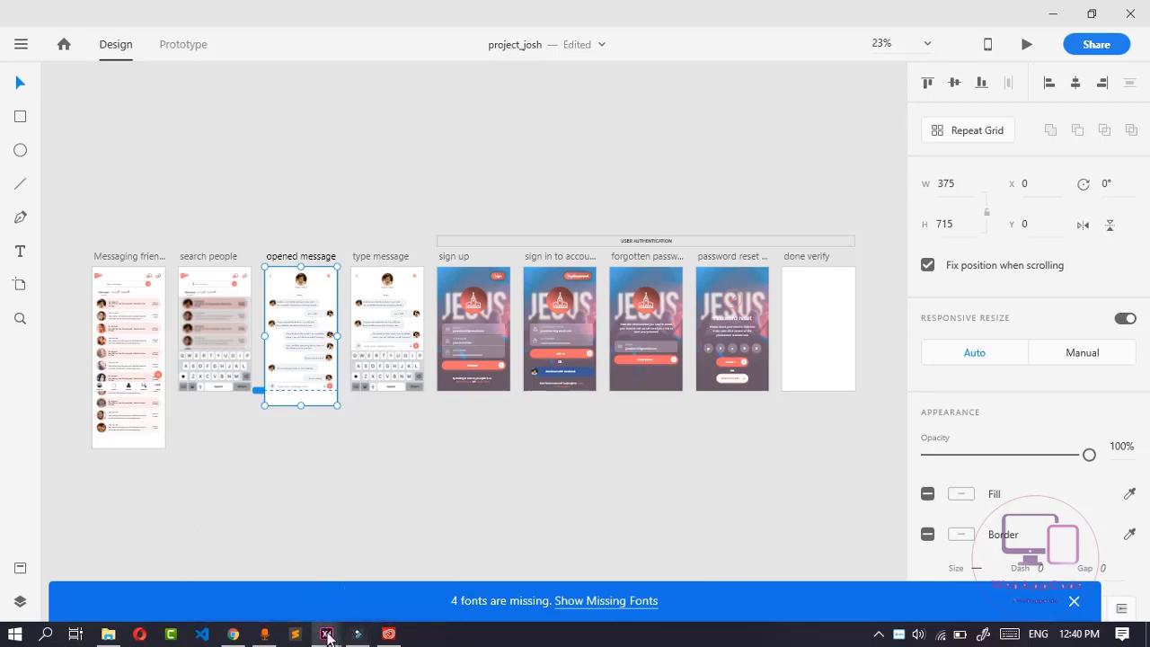
Test the message field, back arrow and message search in the preview window, and close the preview.
mouse_move(327, 632)
mouse_move(416, 567)
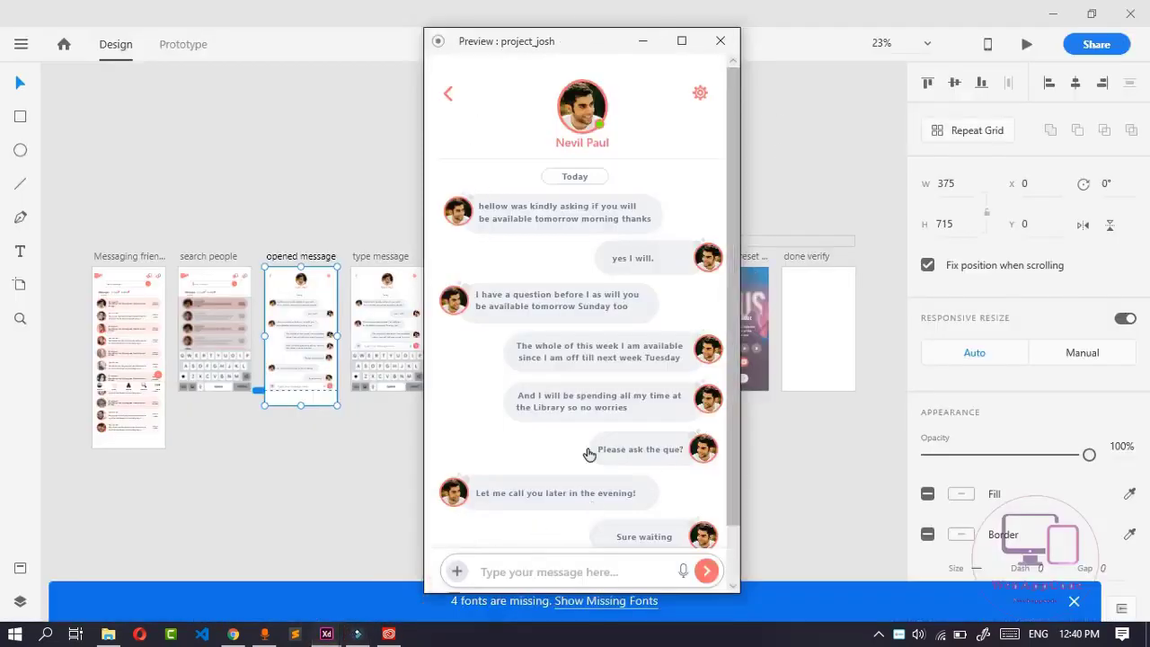
left_click(573, 572)
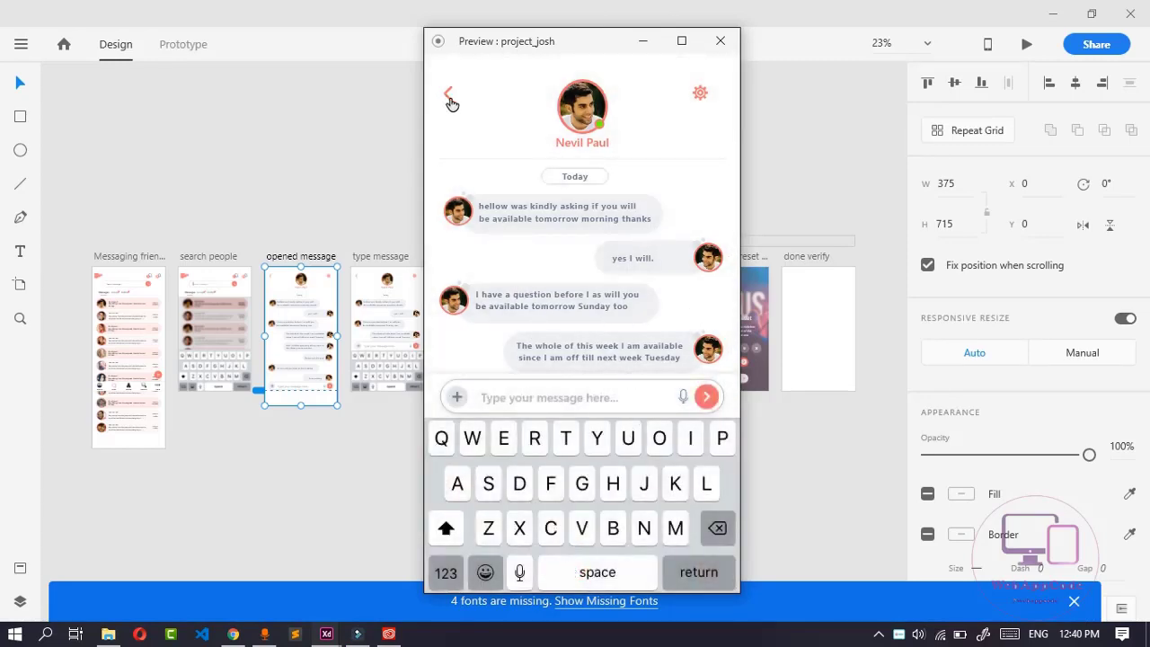
left_click(449, 97)
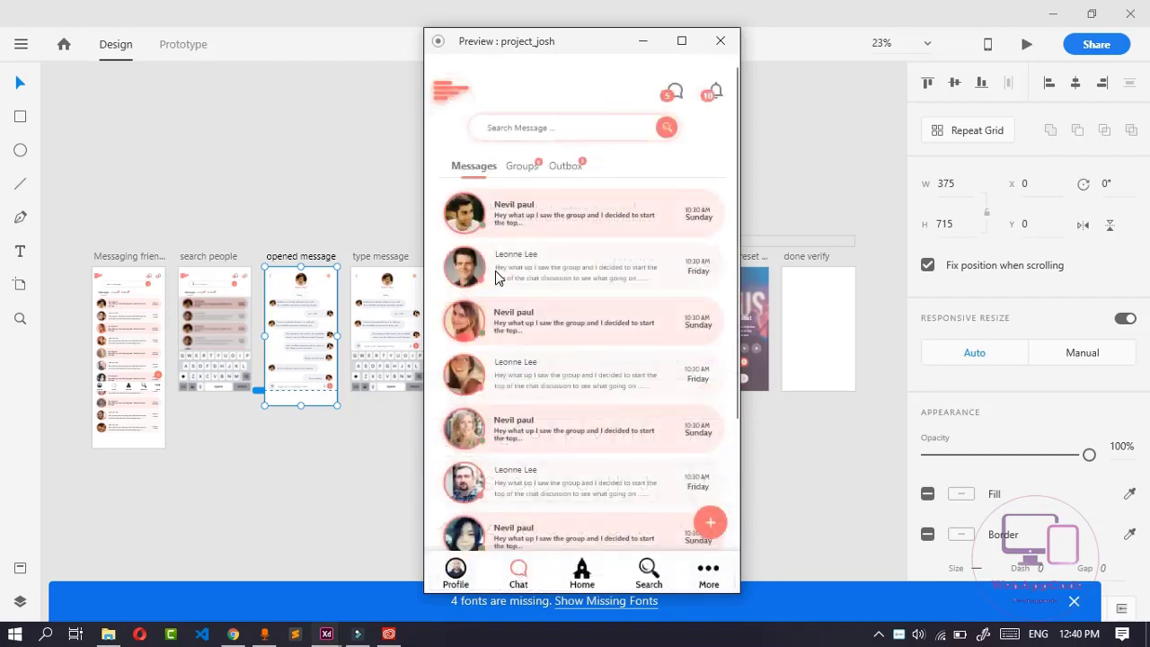
left_click(564, 137)
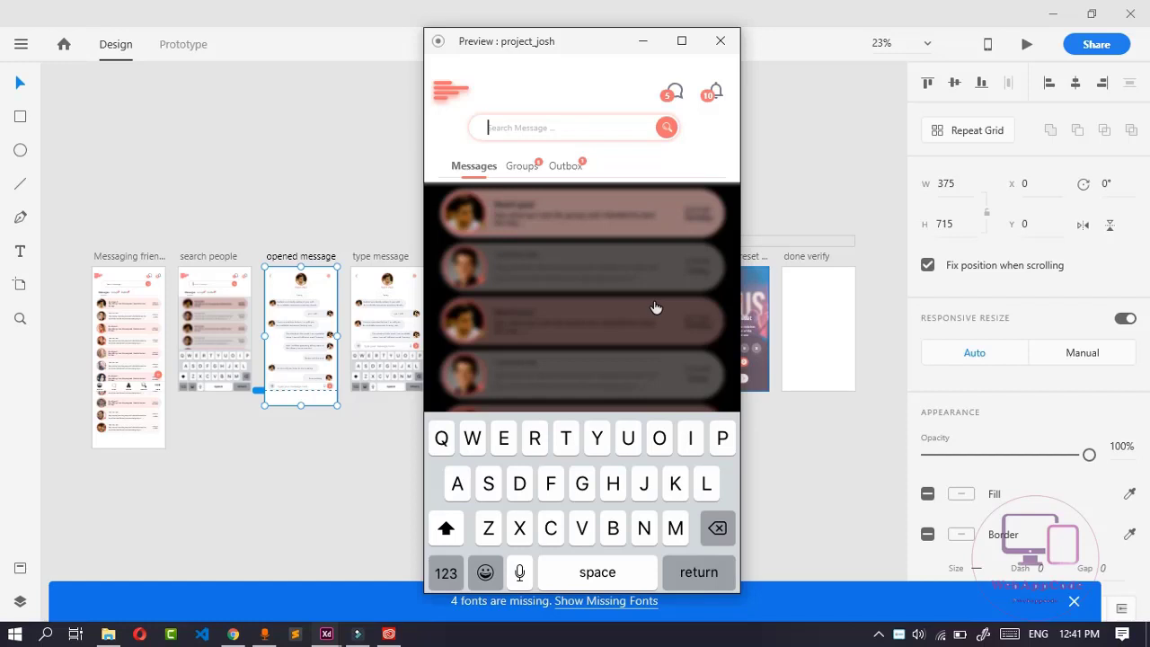
left_click(721, 40)
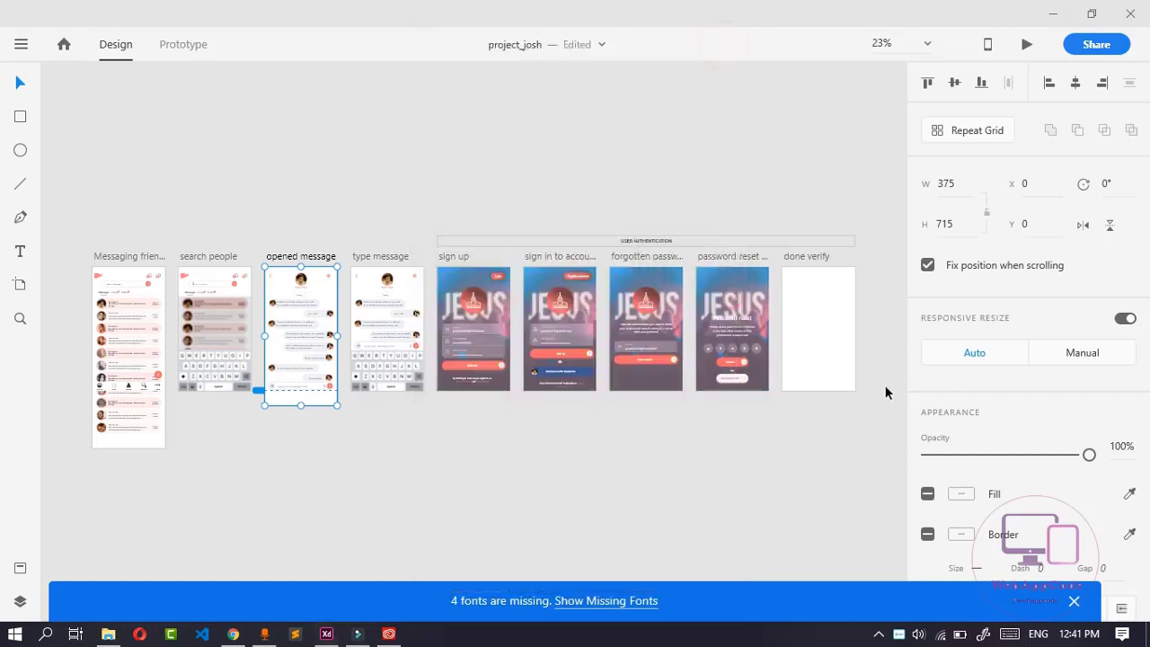
Select the grouped content of the opened message artboard and examine it up close.
left_click(816, 314)
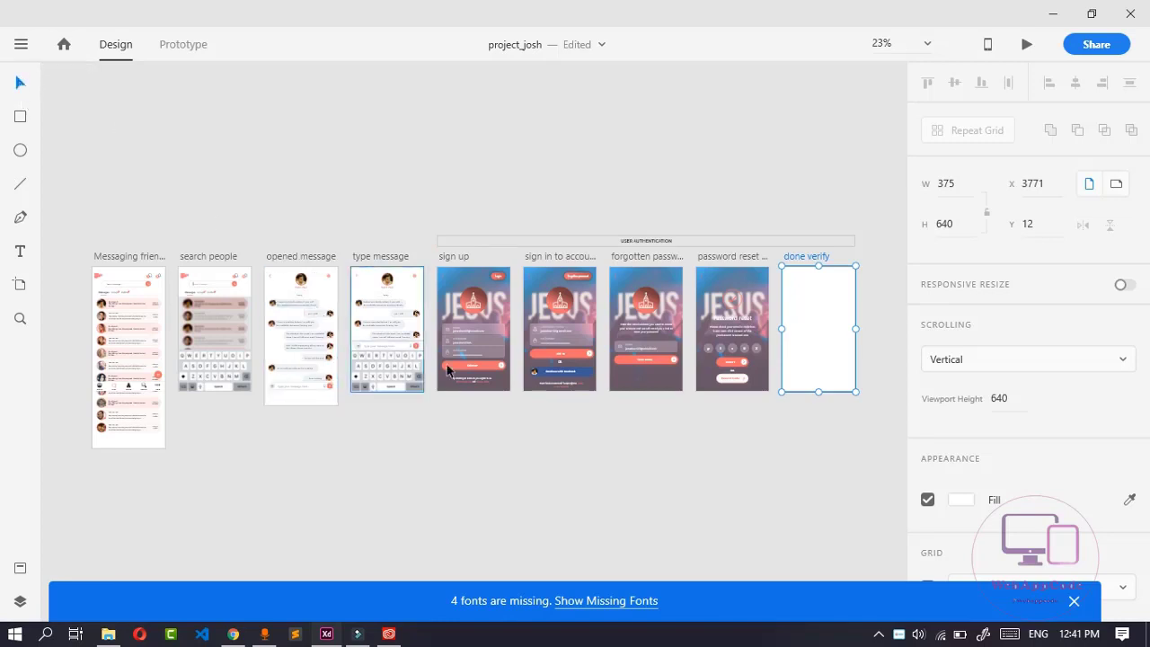
left_click(303, 402)
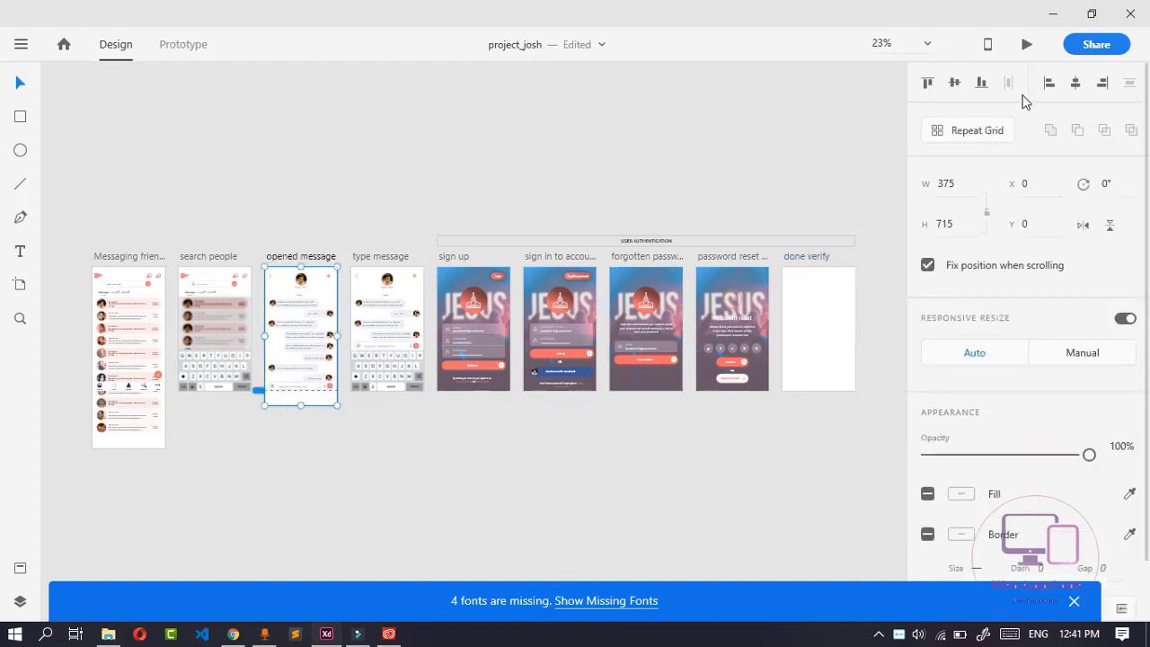
left_click(928, 44)
left_click(929, 44)
left_click(928, 44)
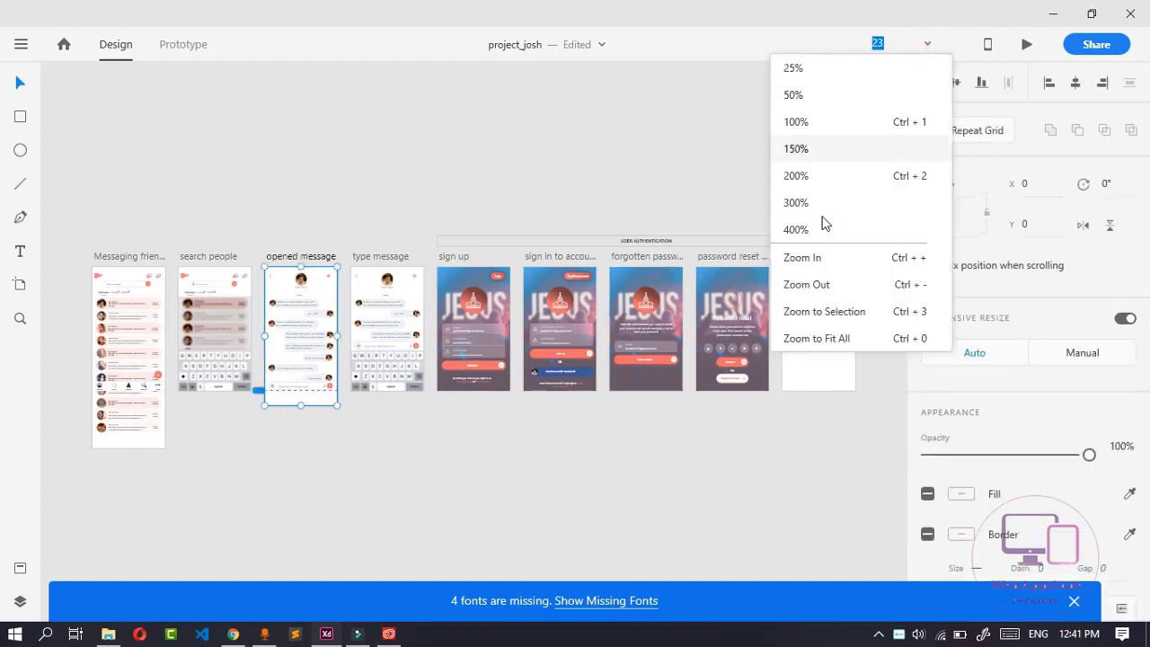
left_click(843, 315)
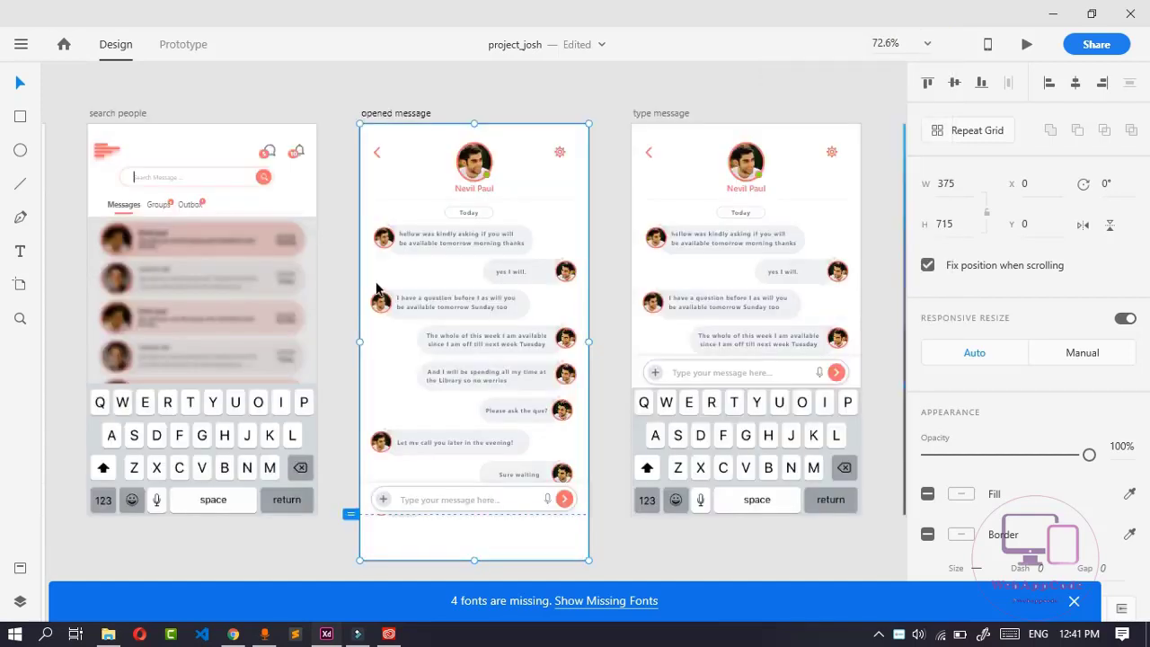
Try to select the first chat message inside the opened message group, and return the shifted group to X 0.
double_click(457, 238)
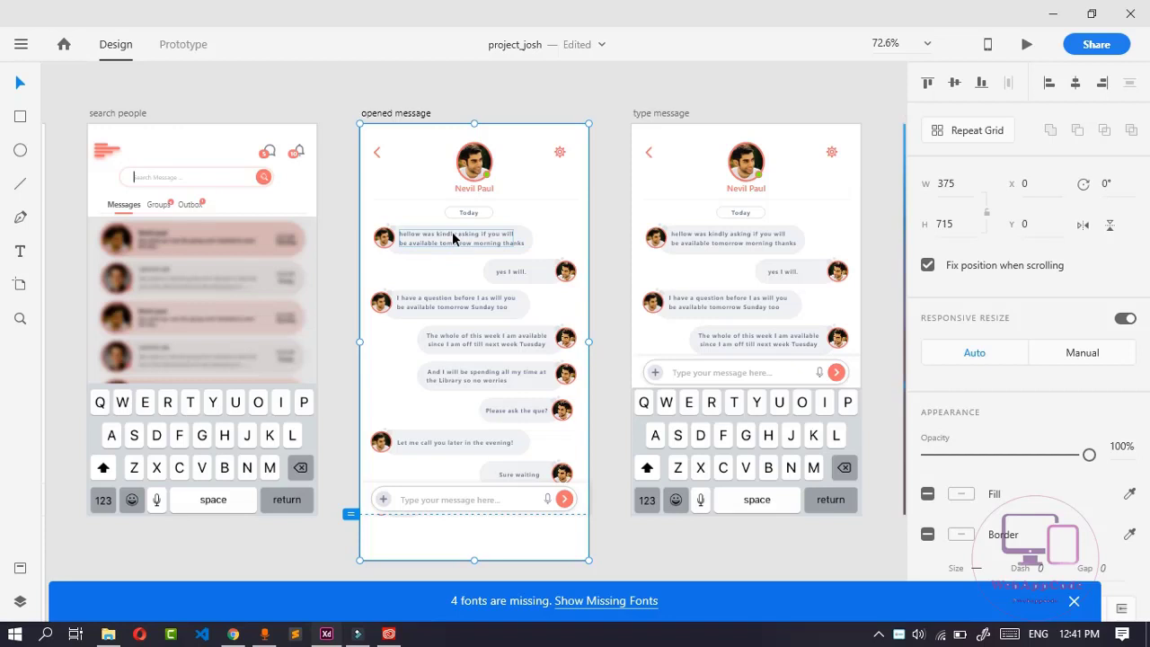
left_click(454, 236)
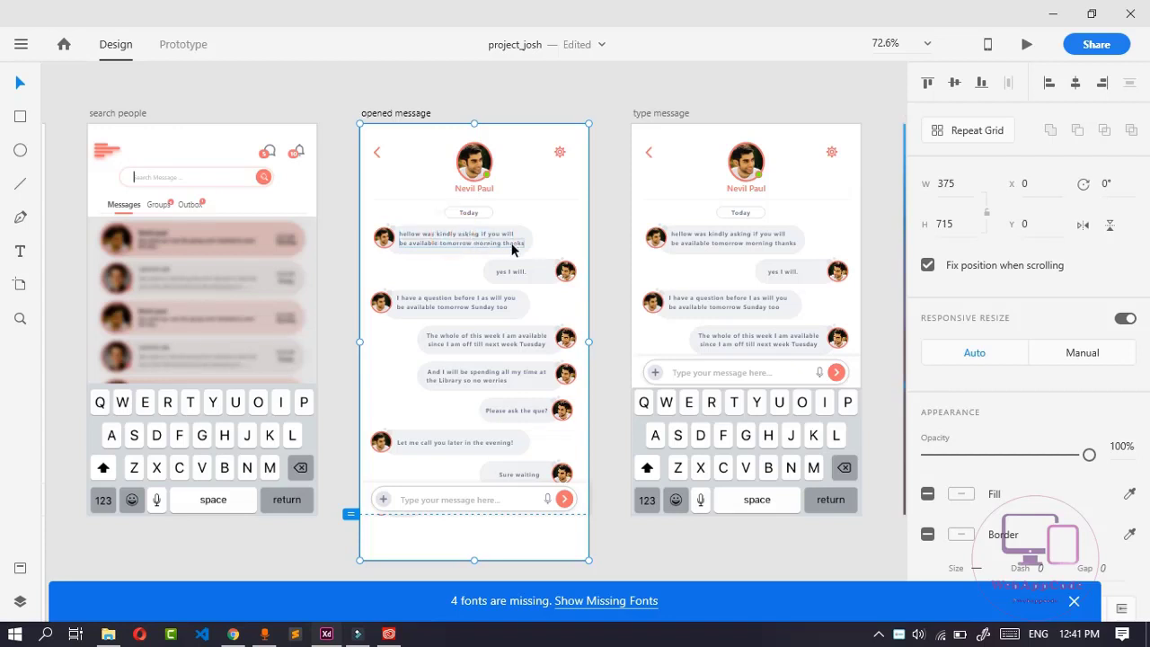
key("Escape")
left_click(497, 236)
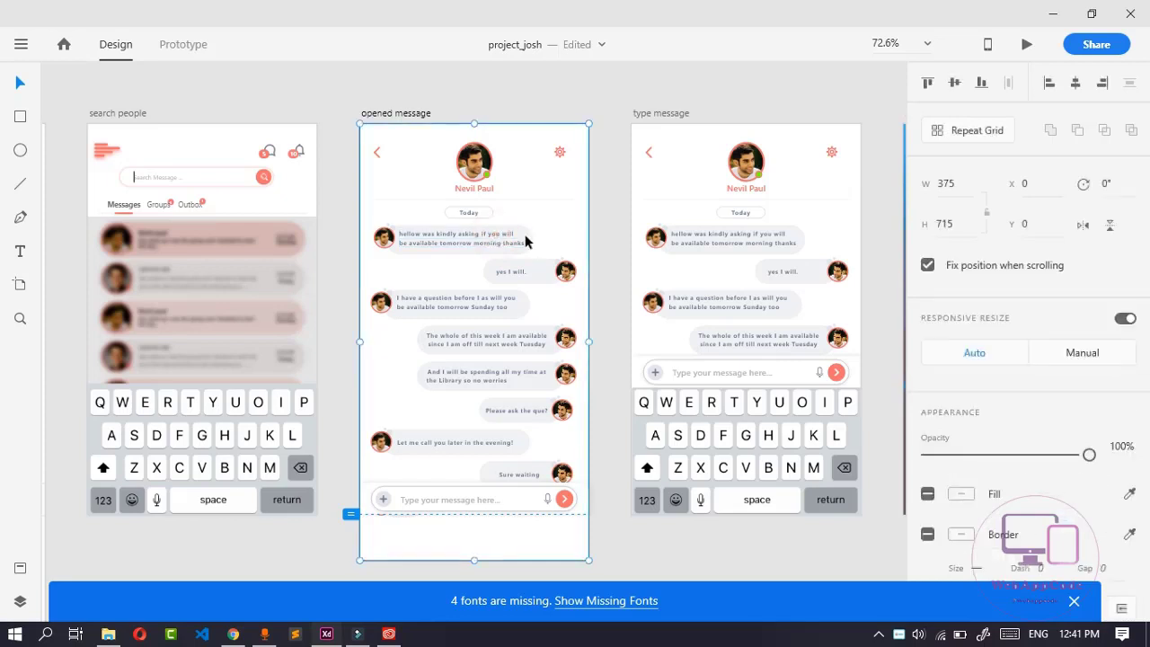
double_click(508, 239)
key("Escape")
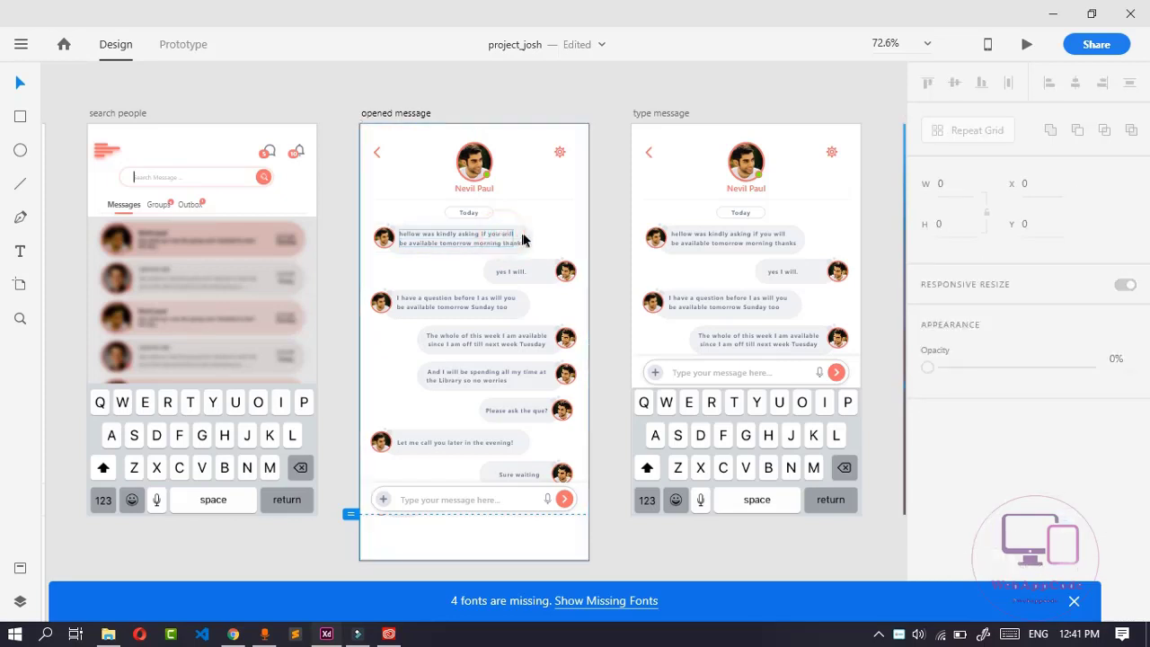
left_click(529, 245)
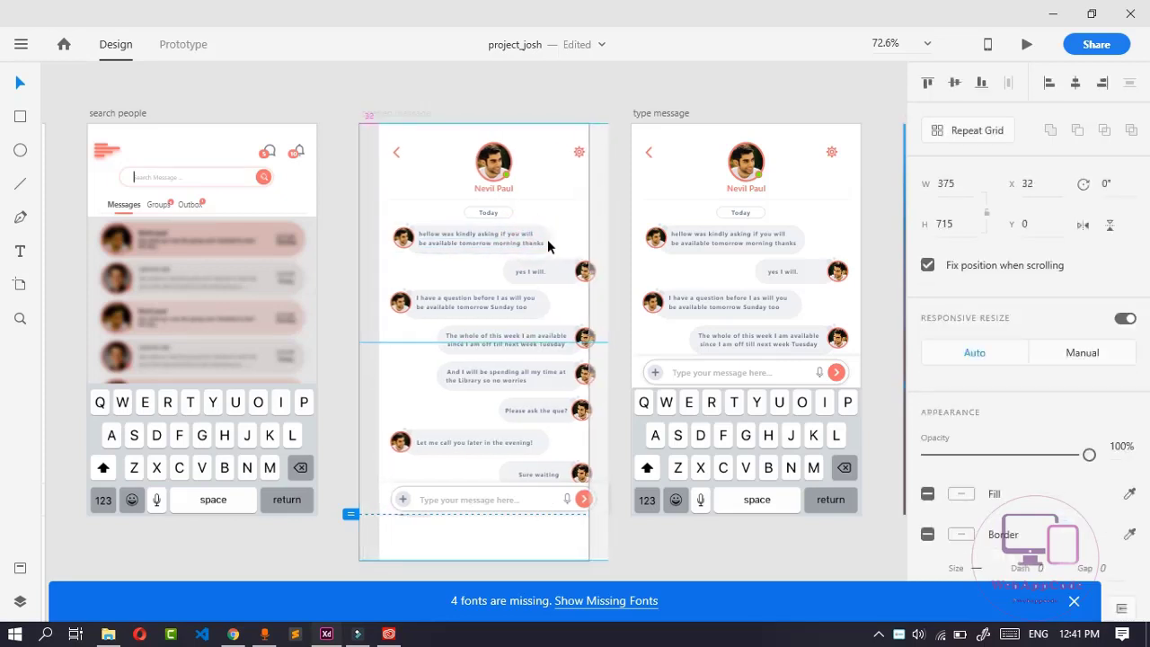
mouse_move(528, 239)
left_mouse_down()
mouse_move(546, 247)
mouse_move(527, 237)
left_mouse_up()
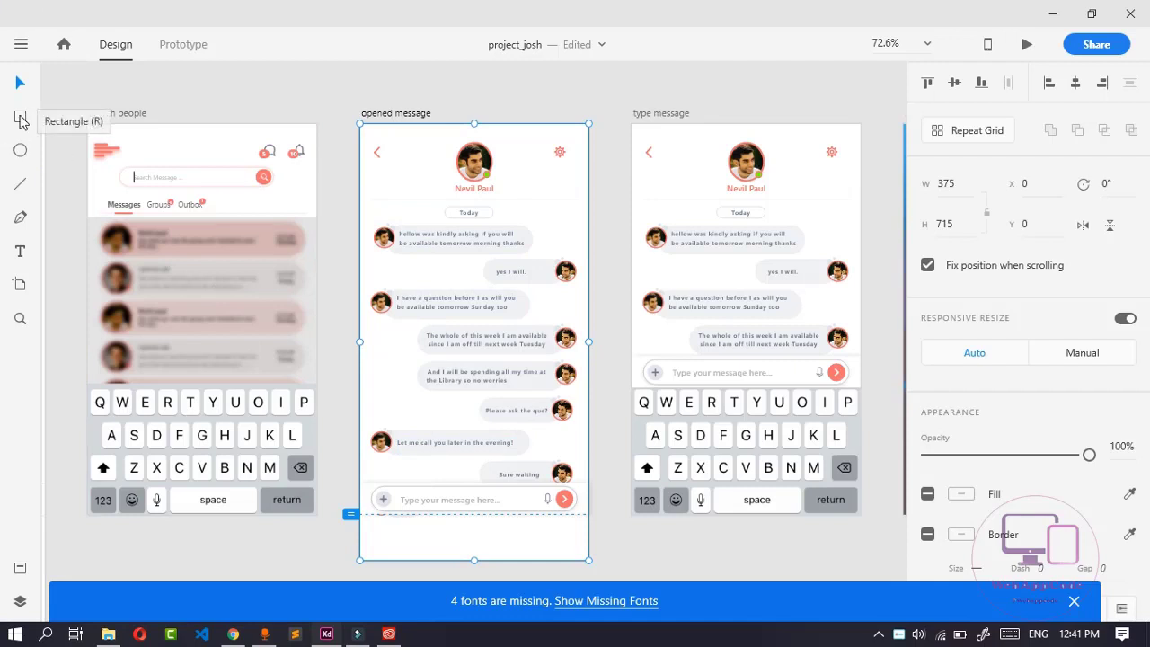
Examine the search people screen up close, and reselect the opened message content.
left_click(146, 183)
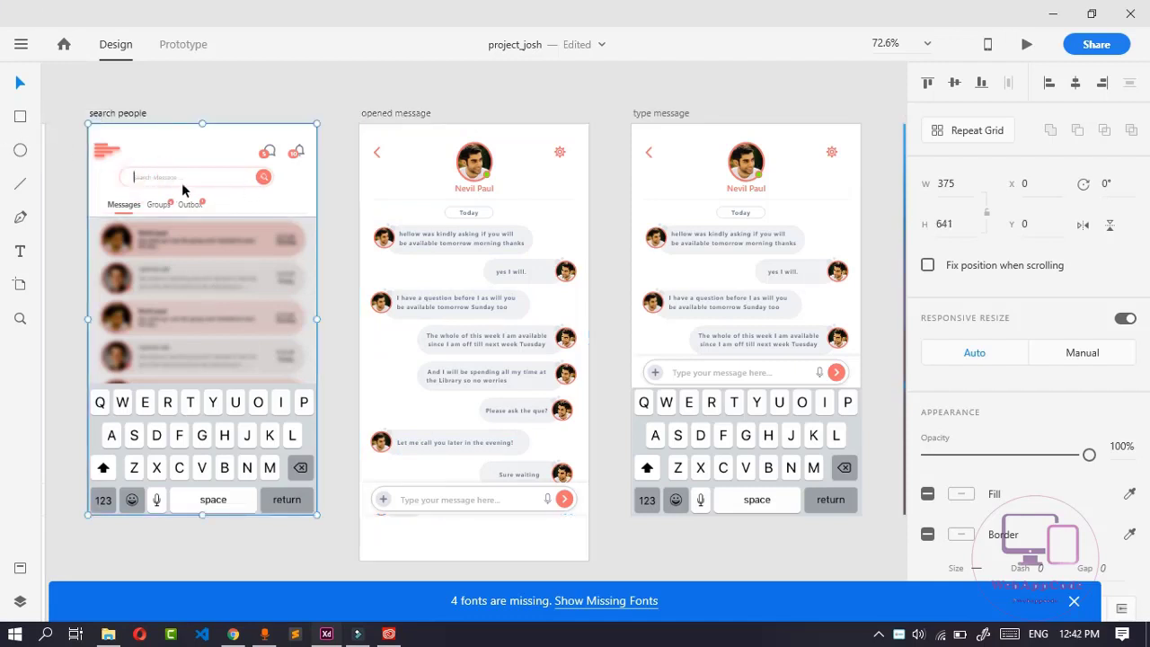
left_click(926, 42)
left_click(833, 310)
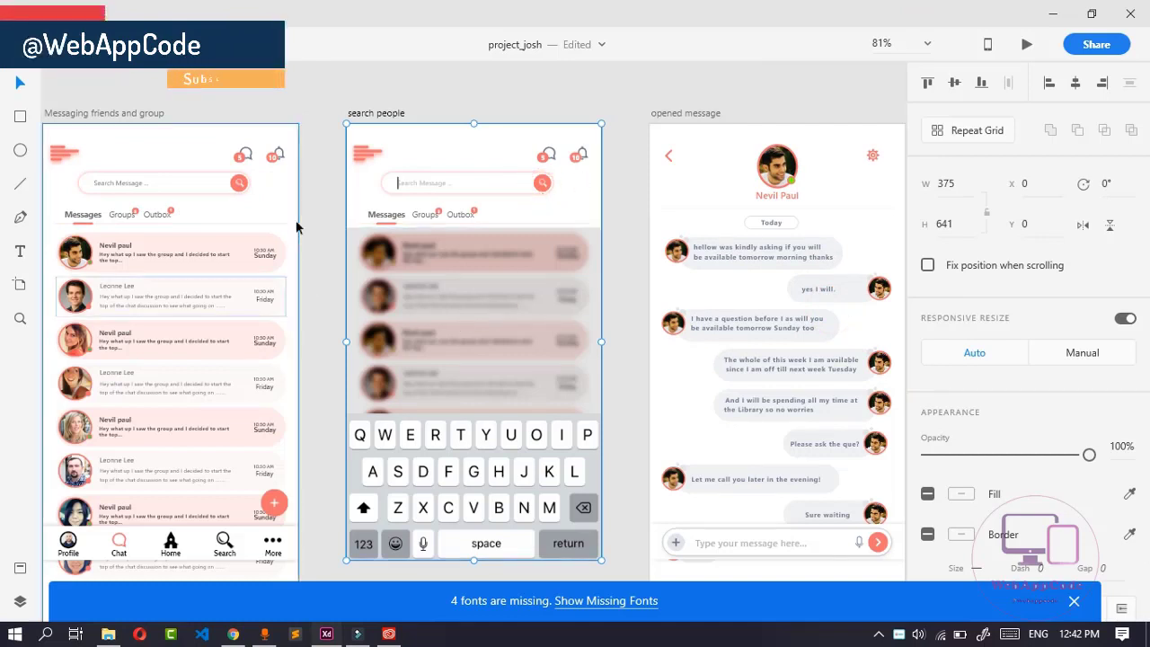
left_click(655, 567)
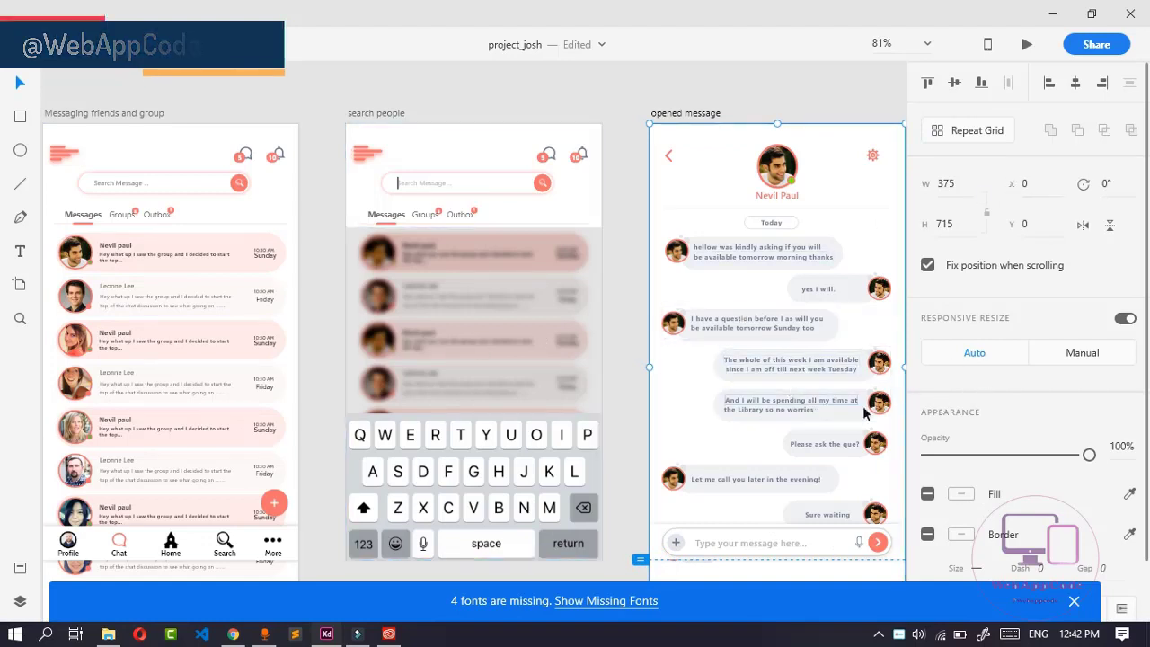
left_click(930, 44)
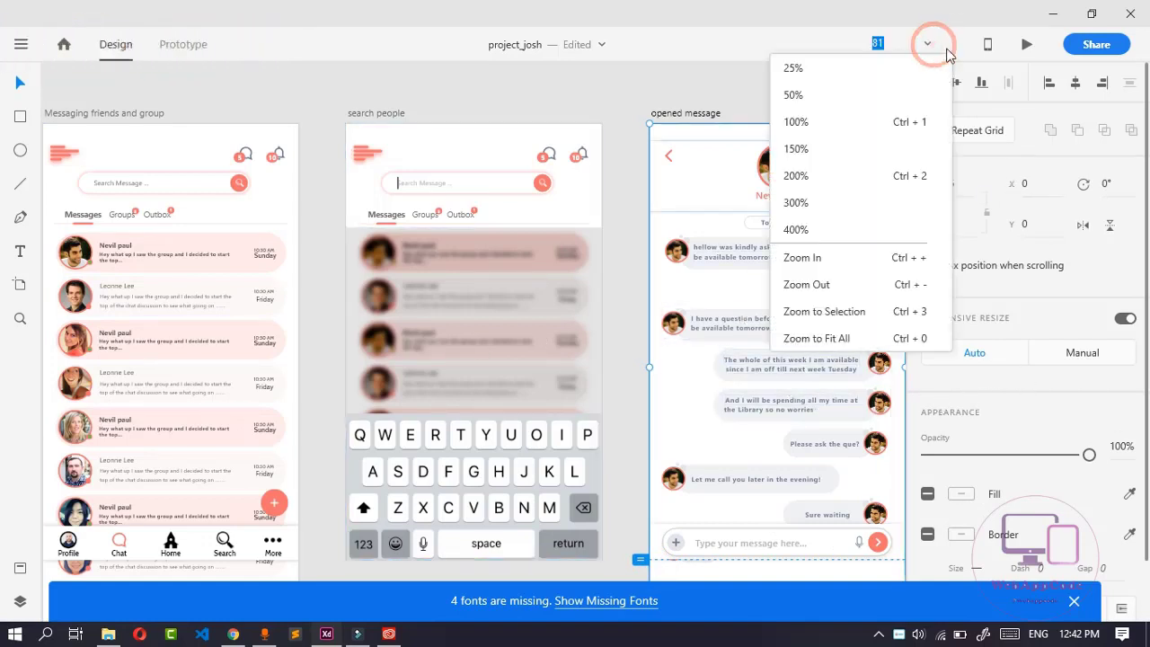
left_click(654, 85)
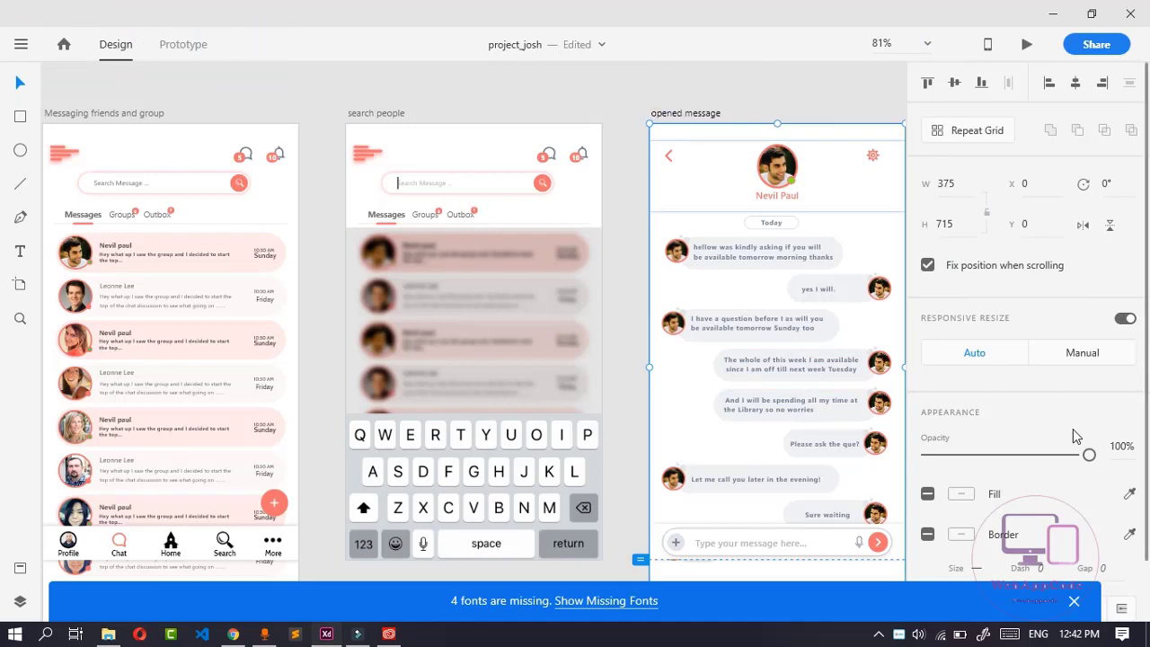
Draw a rectangle about 267 by 58 near the upper edge of the empty done verify artboard.
key("ctrl+minus")
key("ctrl+minus")
key("ctrl+minus")
key("ctrl+minus")
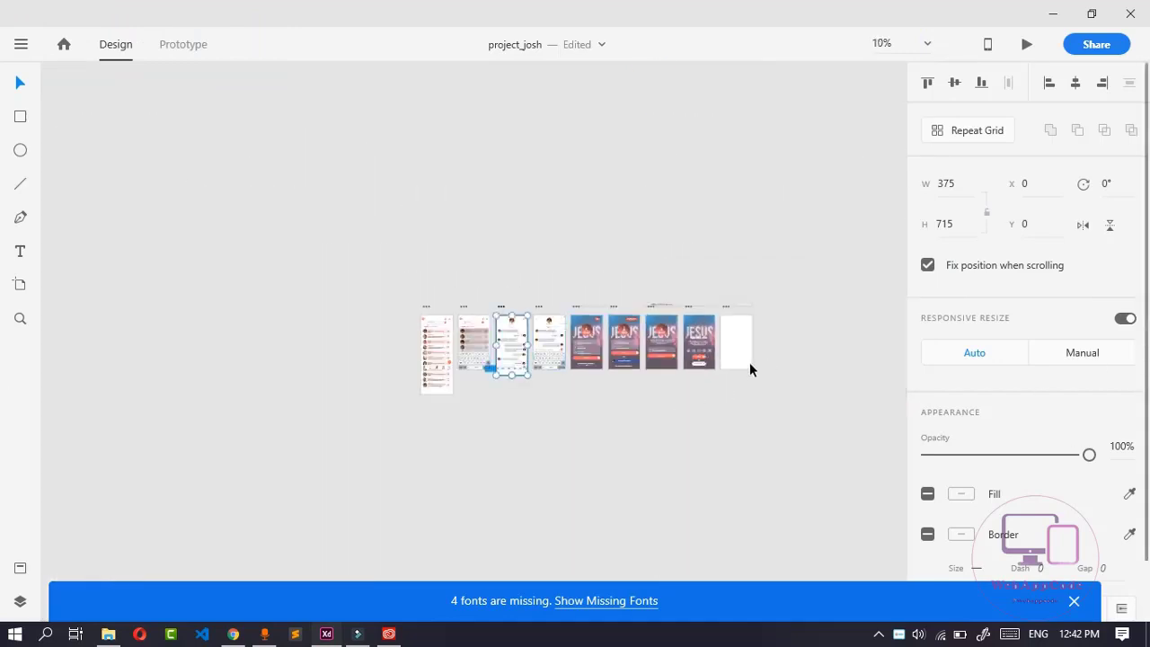
left_click(749, 362)
left_click(929, 43)
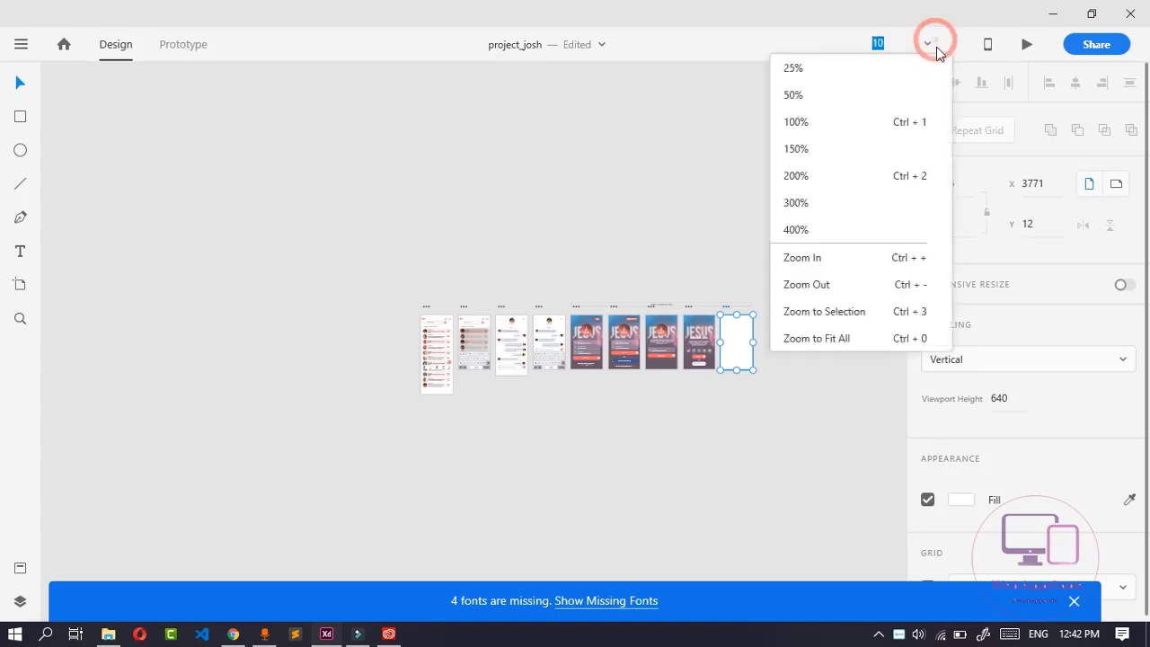
left_click(825, 311)
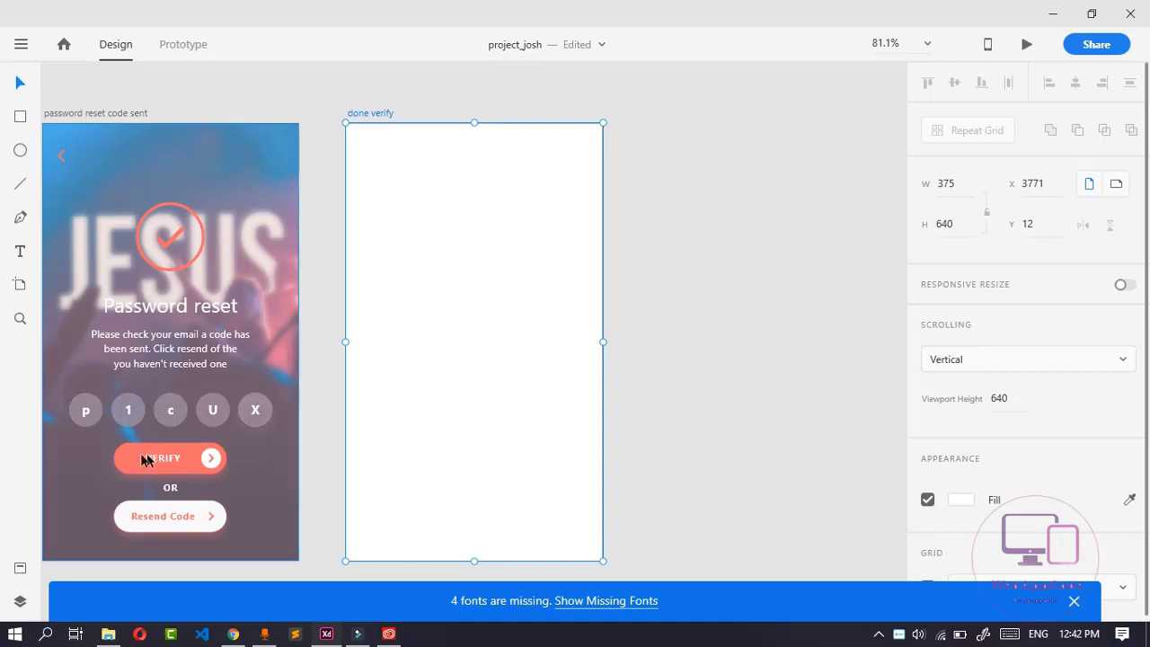
left_click(20, 116)
left_click_drag(384, 170, 567, 210)
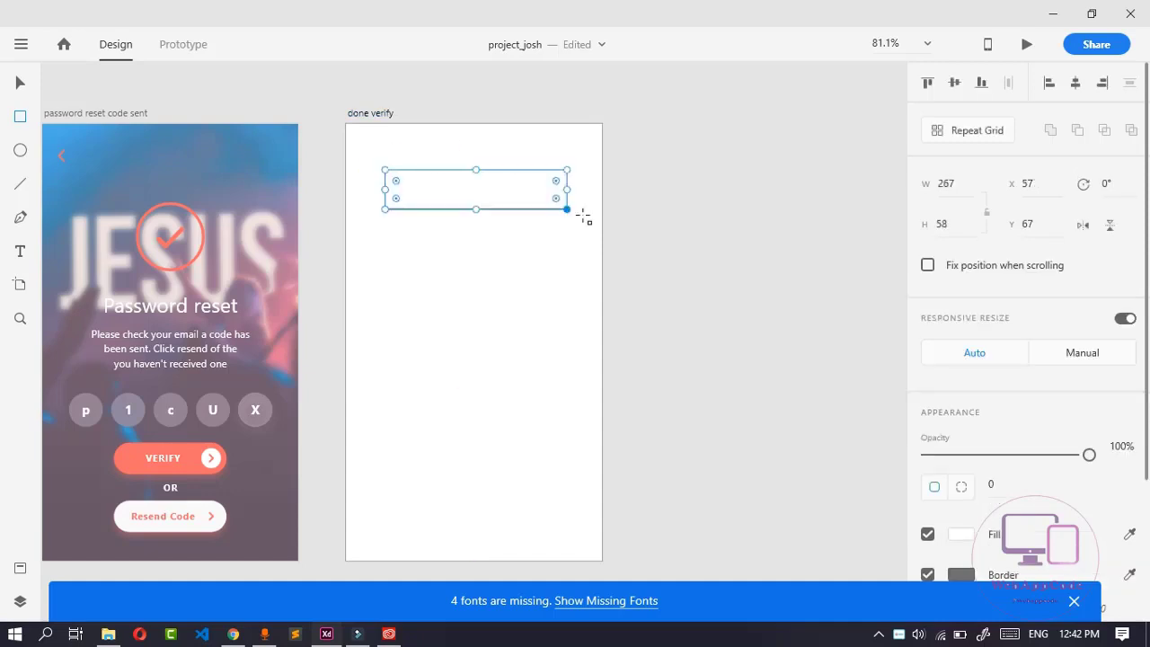
Set the rectangle's size to 150 wide by 50 high.
left_click(954, 220)
left_click(951, 185)
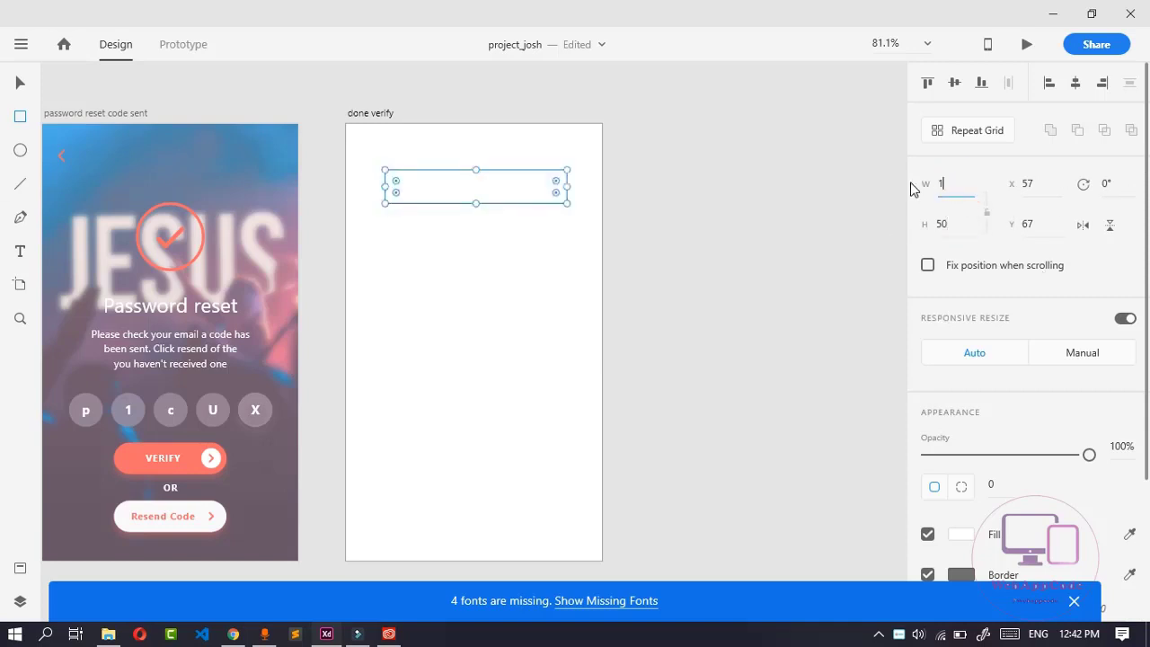
key("Return")
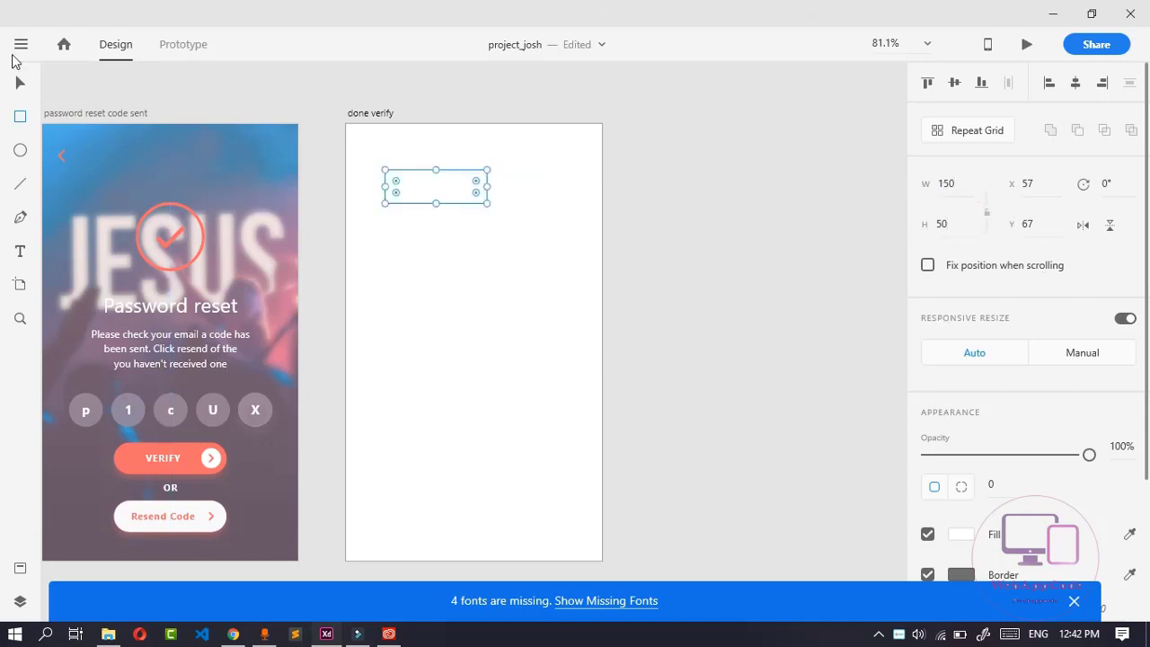
Move the rectangle to X 113, Y 69 and fully round its corners into a pill shape.
left_click(20, 83)
left_click_drag(426, 175, 465, 177)
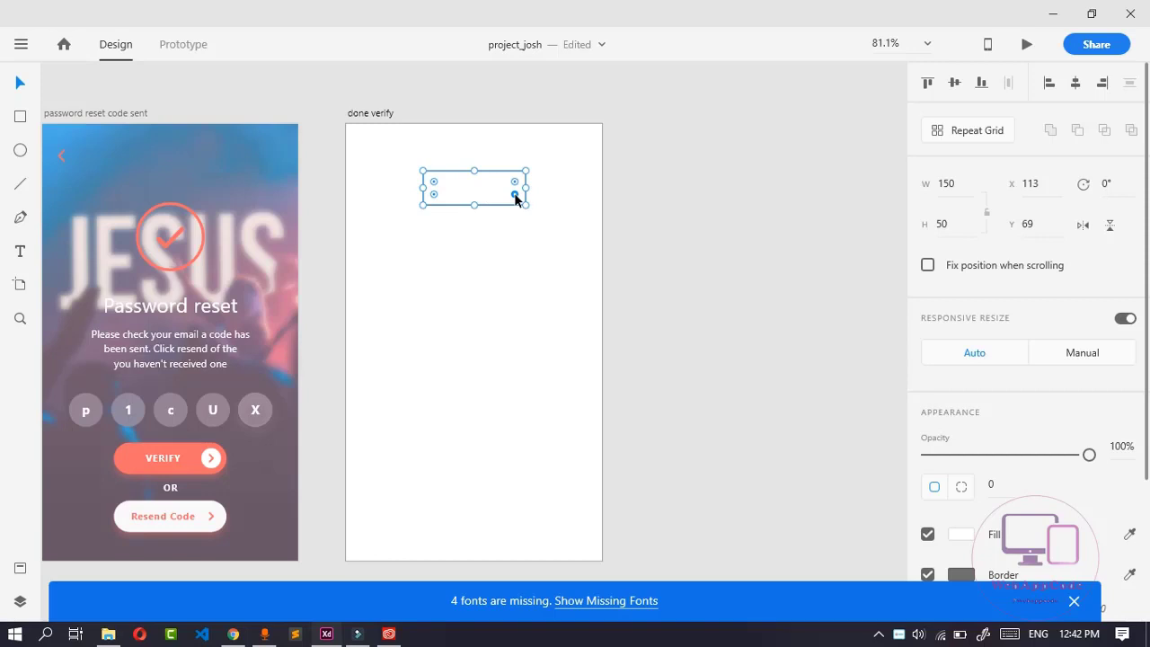
left_click_drag(514, 193, 493, 183)
left_click(457, 280)
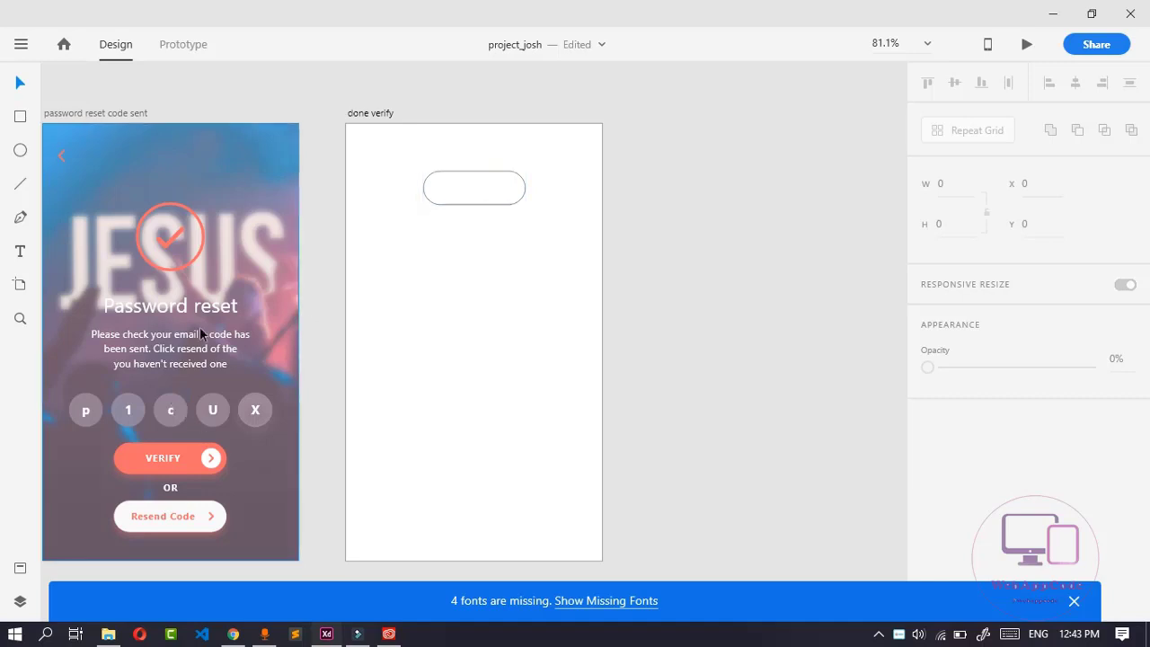
Draw an ellipse below the pill shape, set its size to 40 by 40 and lock its proportions.
left_click(20, 153)
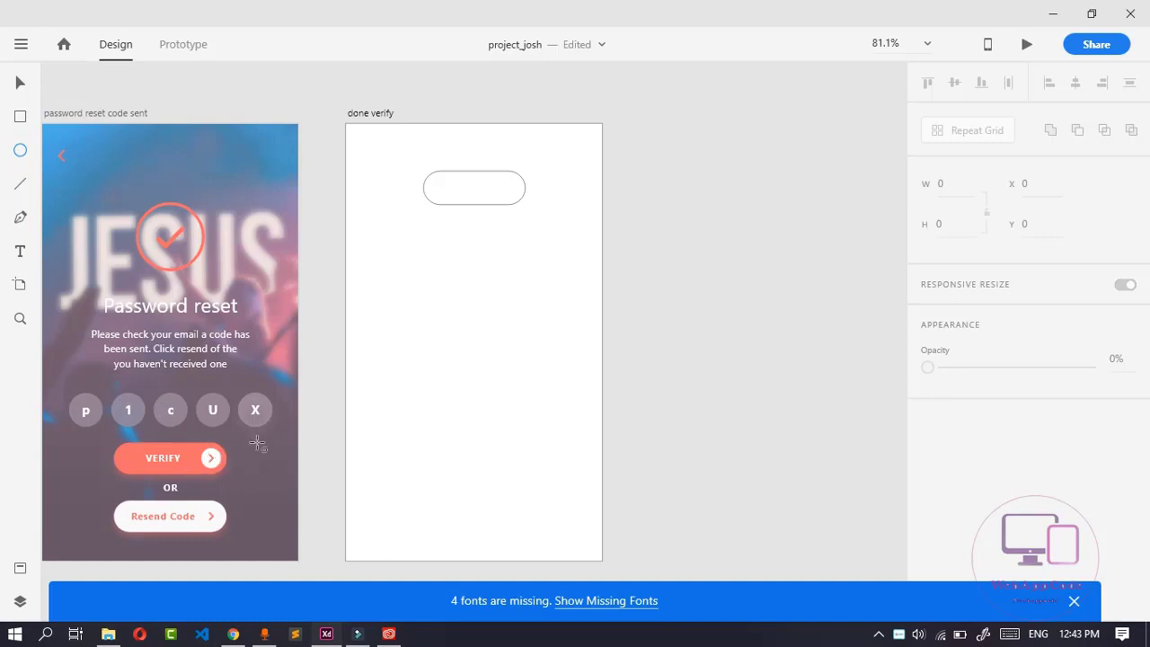
left_click_drag(420, 245, 480, 306)
left_click(944, 183)
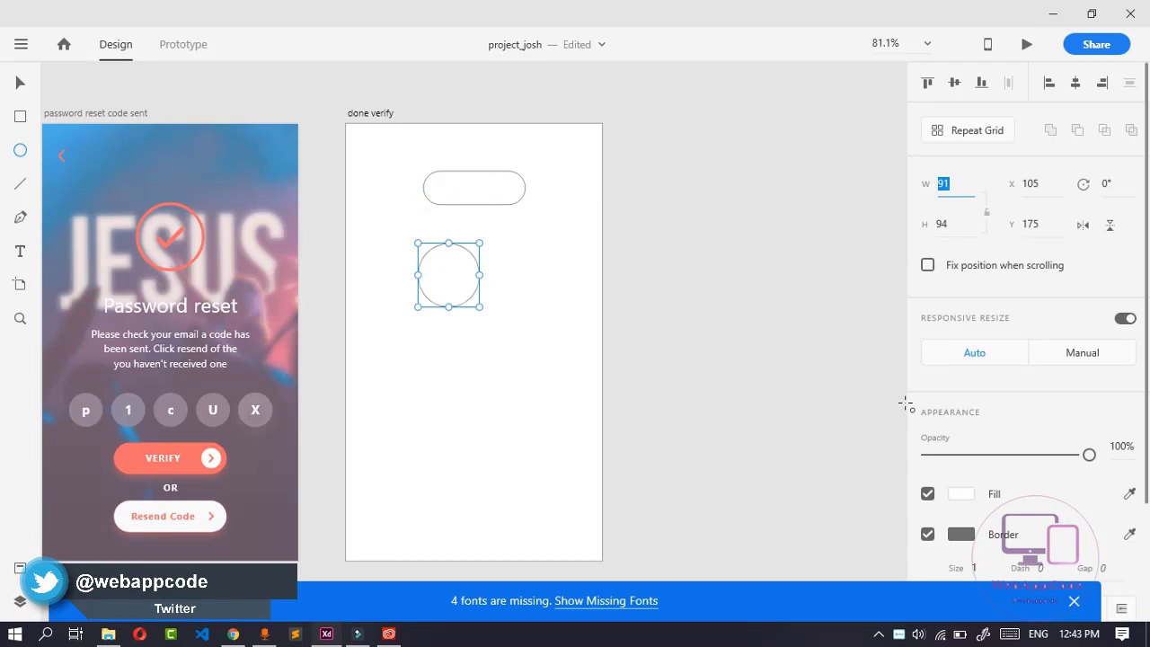
left_click(943, 224)
type("40")
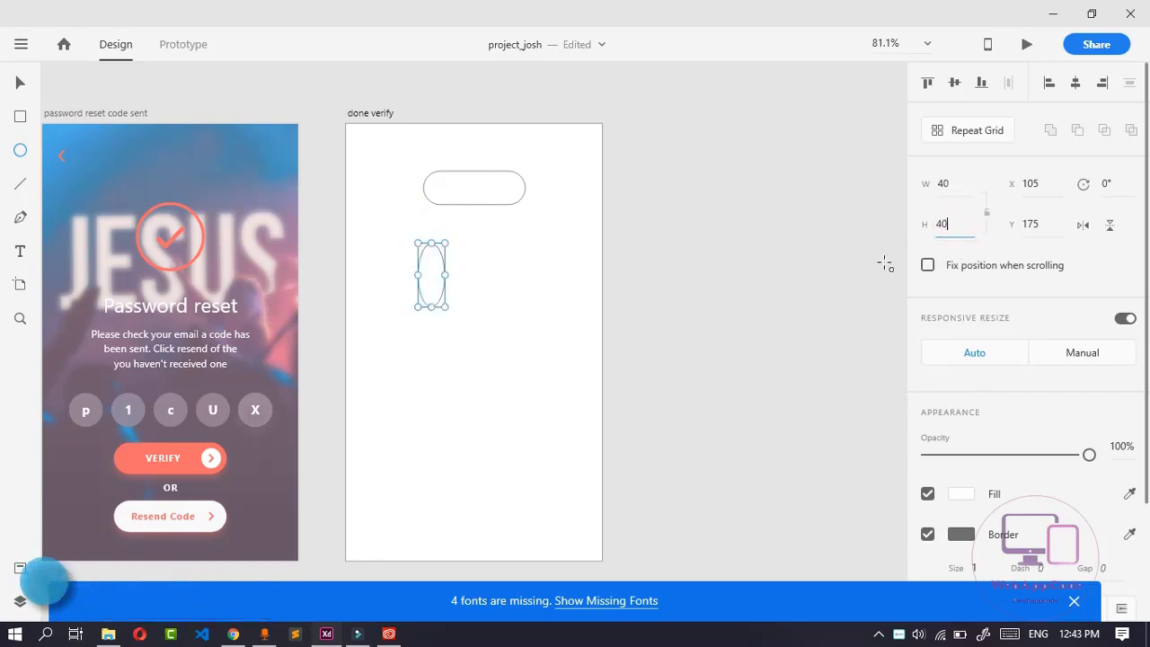
key("Return")
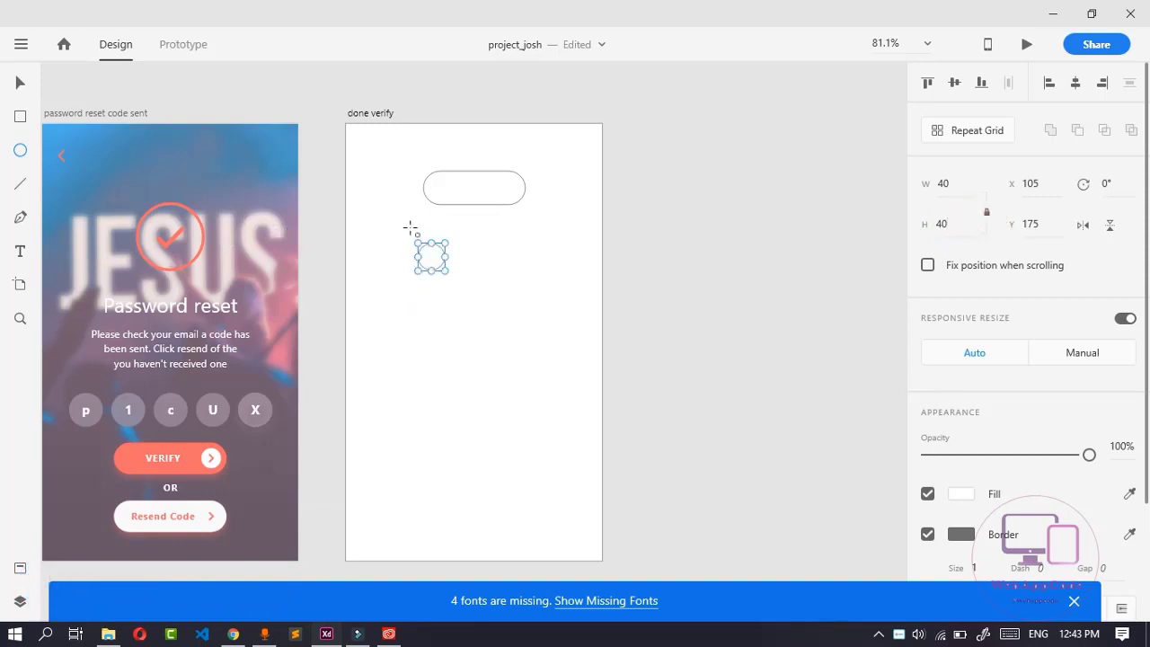
Shrink the circle to 37 by 37 and place it inside the right end of the pill shape at X 218, Y 76.
mouse_move(447, 273)
left_mouse_down()
mouse_move(462, 297)
mouse_move(447, 270)
left_mouse_up()
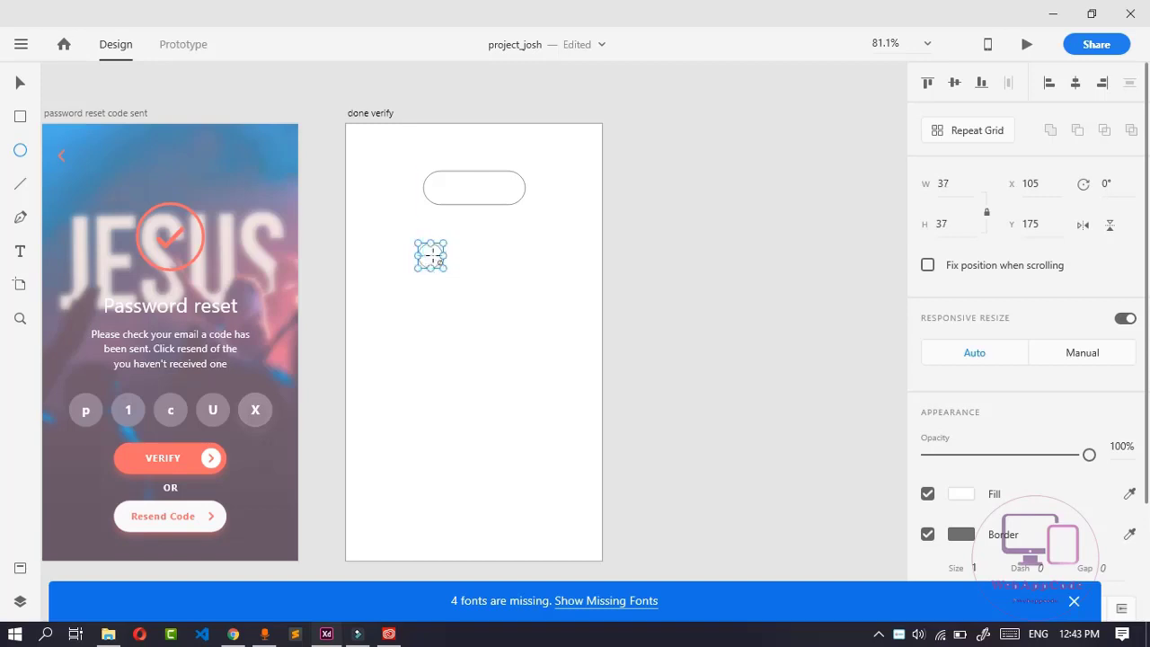
left_click(21, 84)
left_click_drag(427, 258, 505, 191)
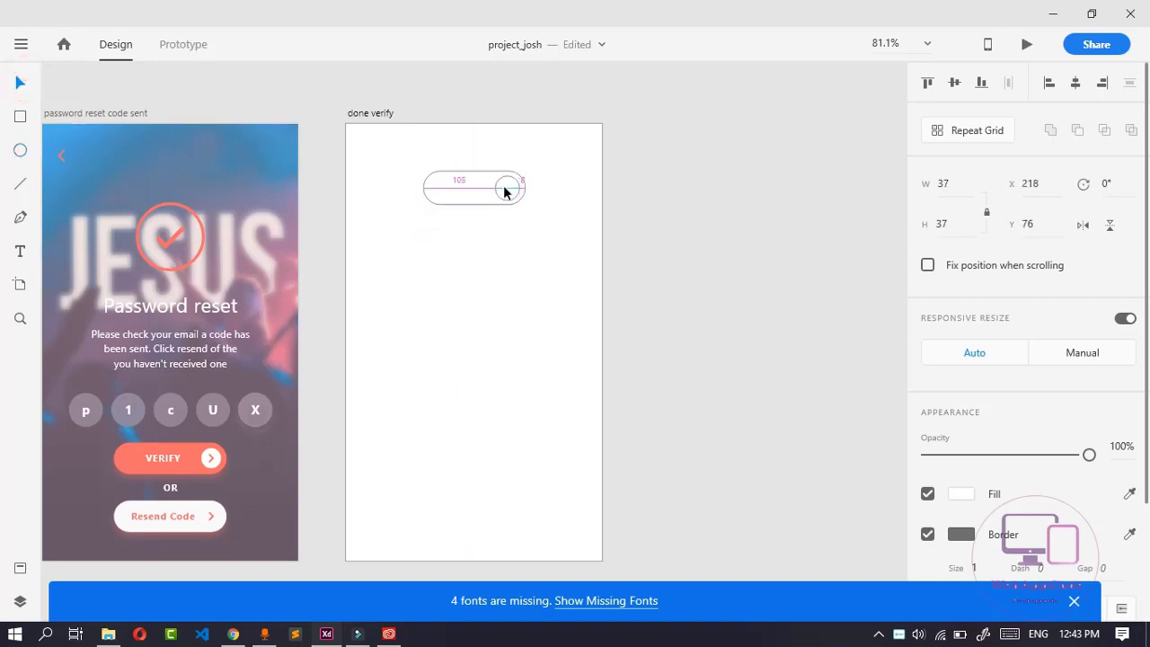
left_click(501, 304)
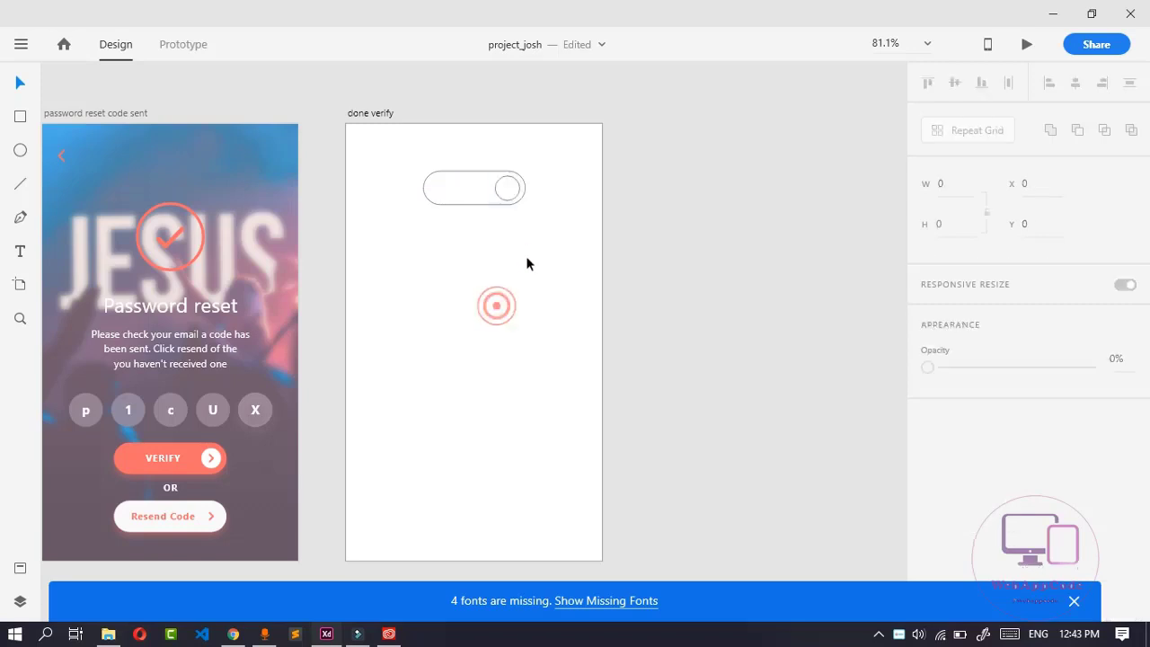
Remove the small circle's border and fill it with the coral colour #FF6969 sampled from the VERIFY button.
left_click(509, 189)
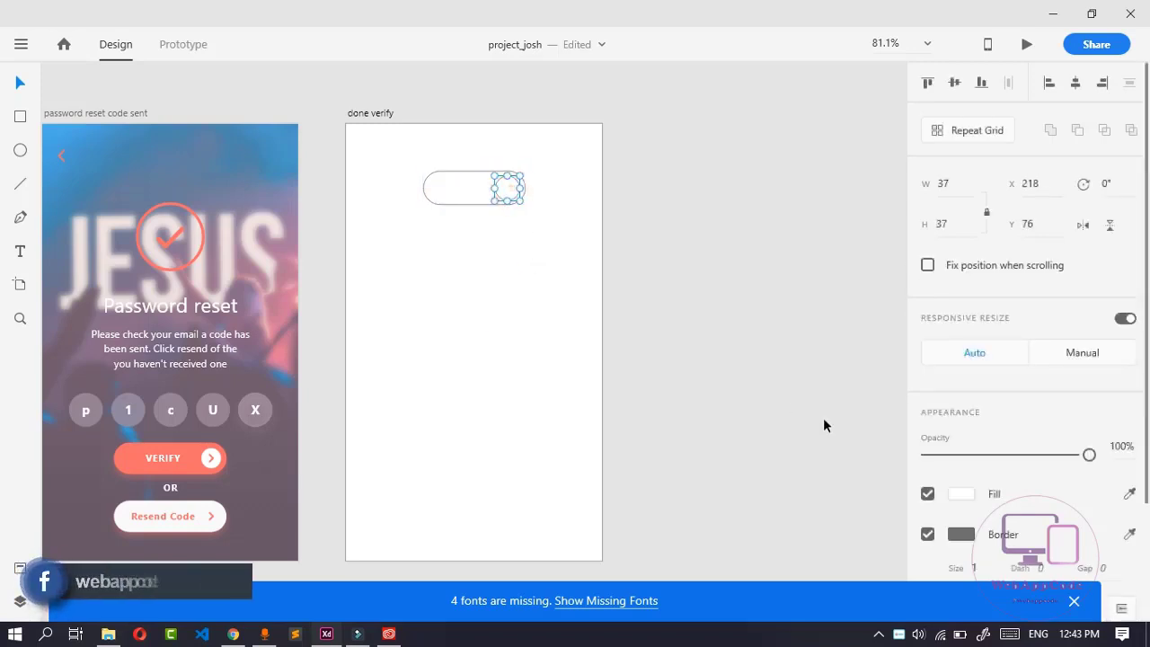
left_click(927, 534)
left_click(962, 493)
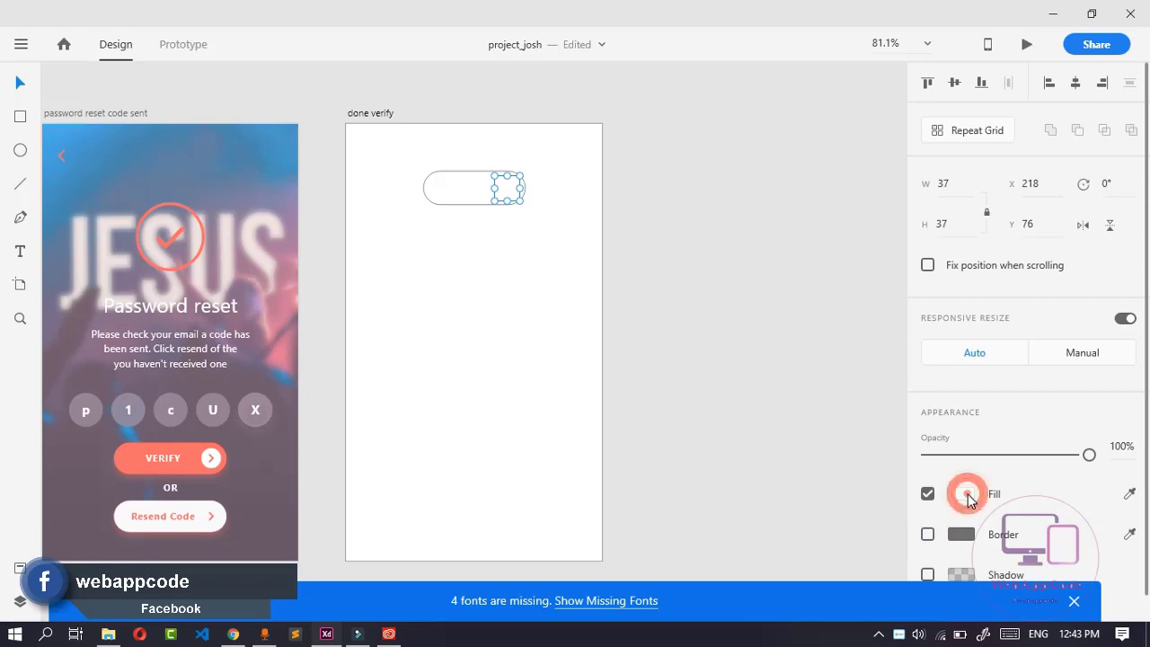
left_click(903, 553)
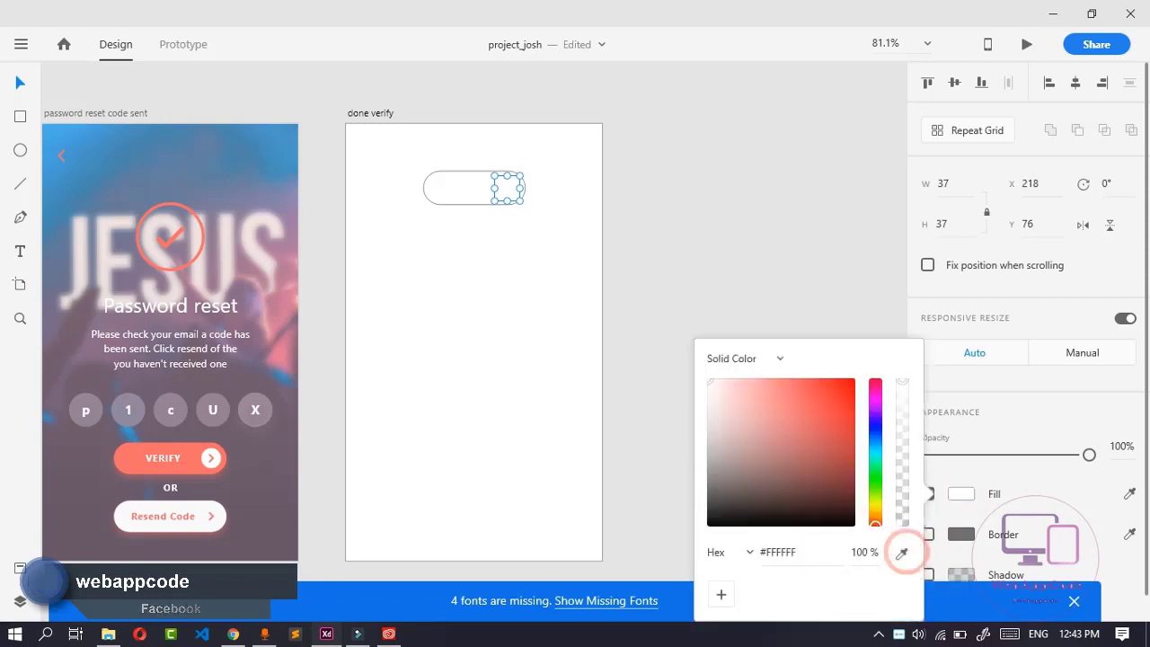
left_click(163, 465)
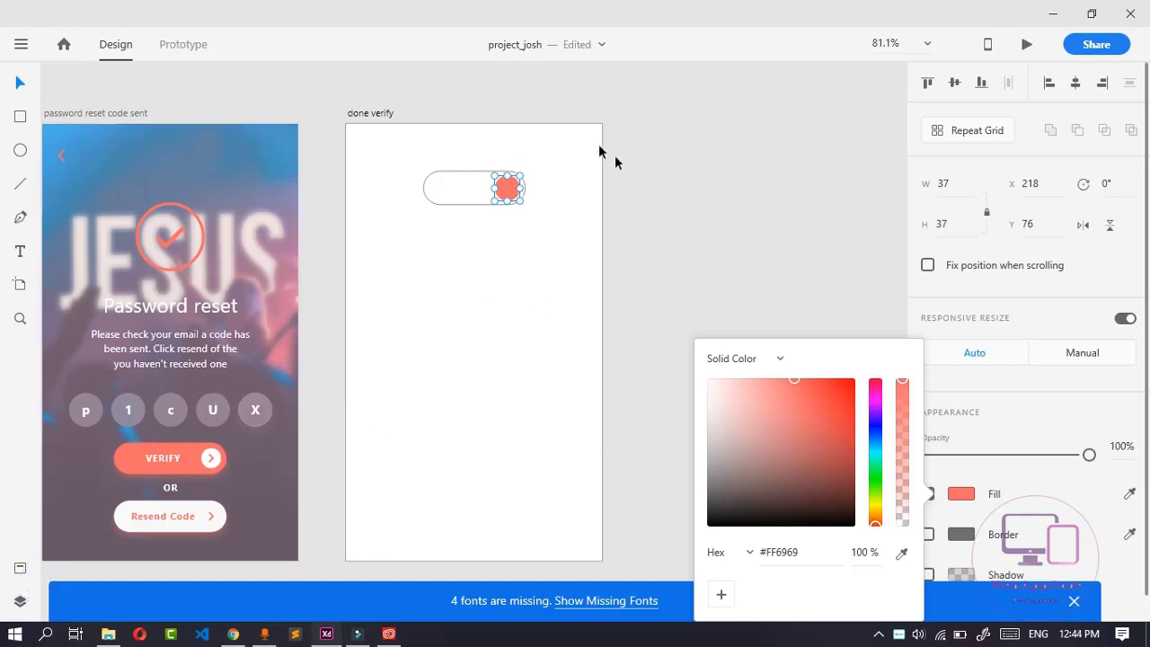
Remove the border of the pill shape on the done verify artboard.
left_click(467, 190)
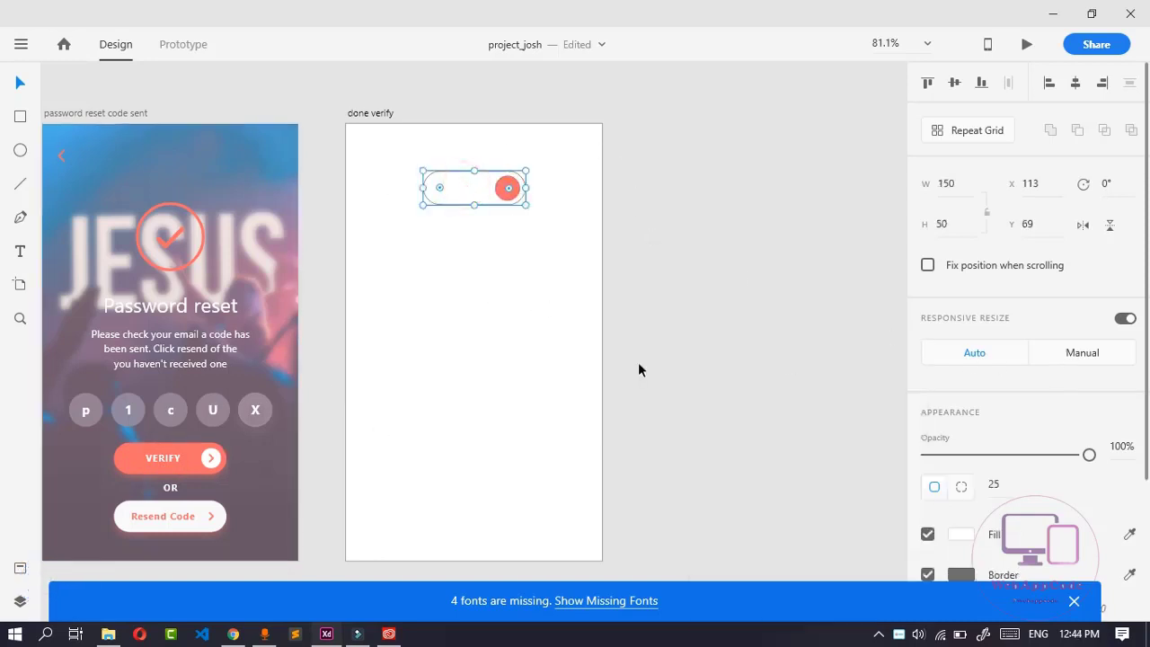
left_click(928, 574)
left_click(702, 308)
left_click(494, 194)
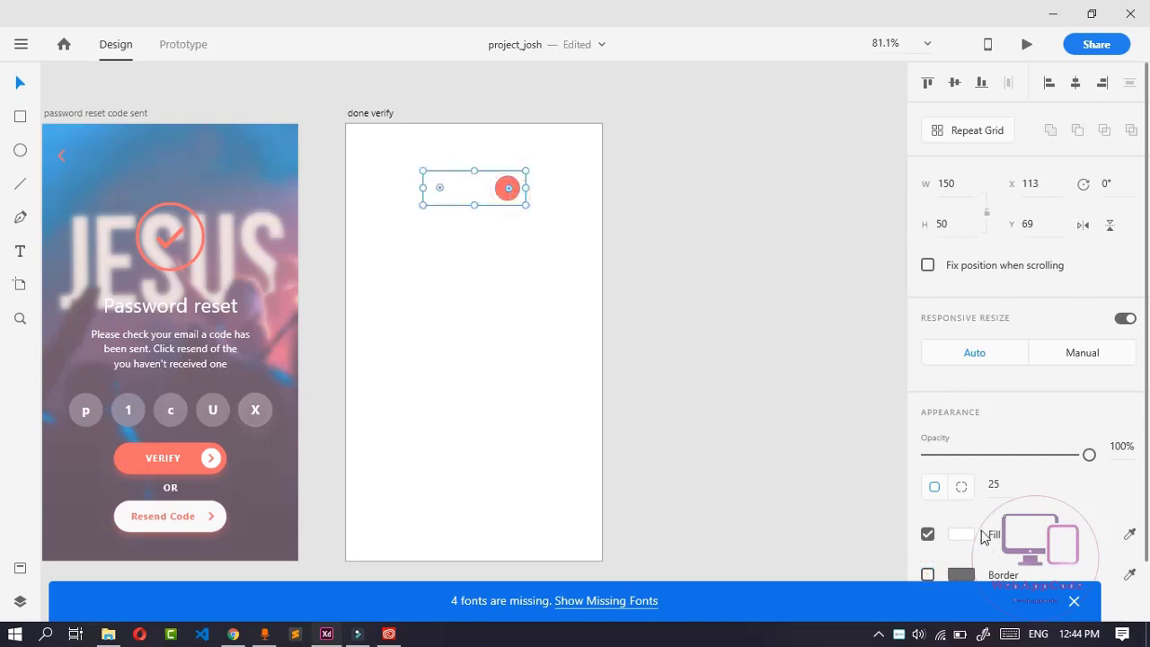
left_click(456, 272)
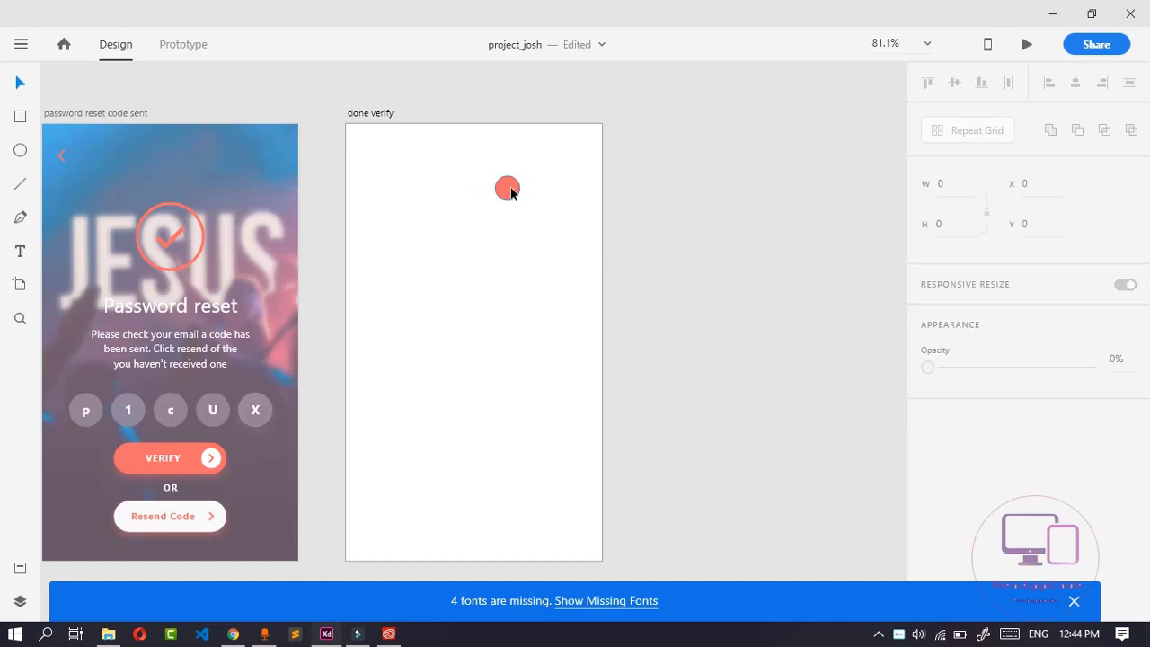
Fill the small circle with white sampled from the done verify artboard's background.
left_click(508, 188)
left_click(1131, 494)
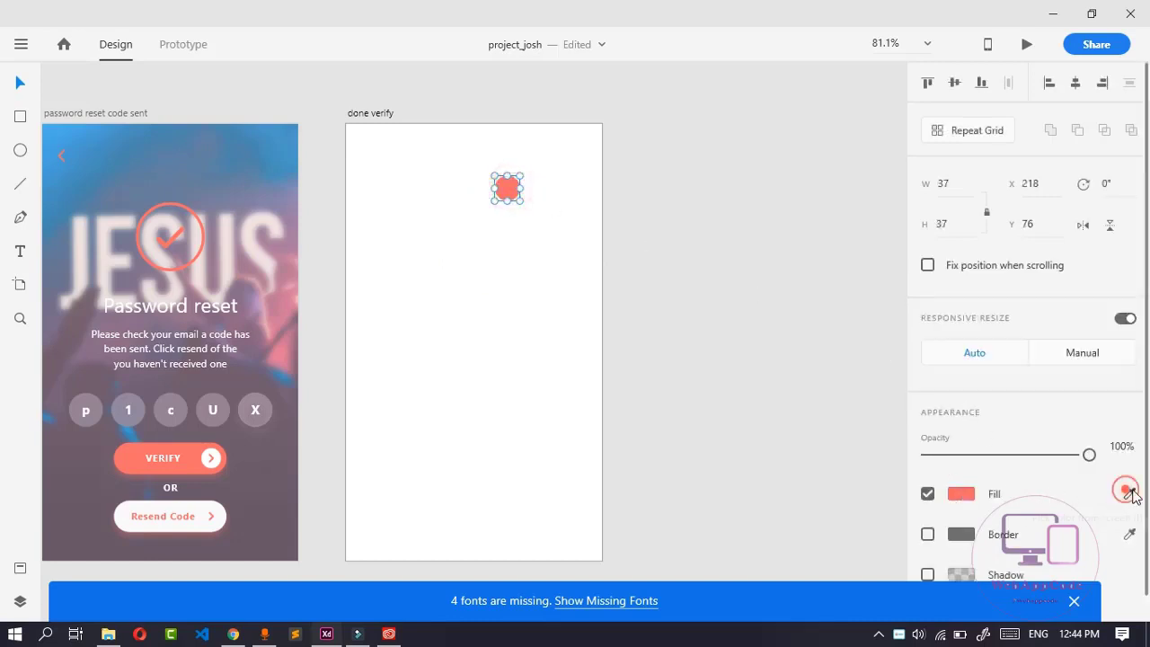
left_click(431, 398)
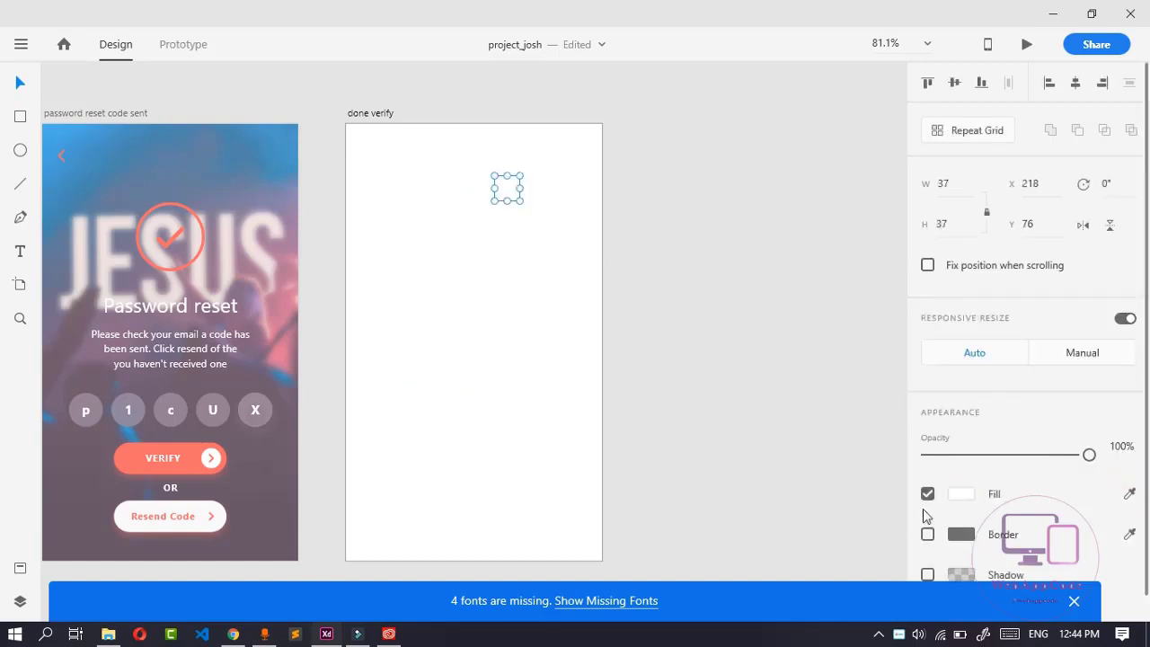
Fill the pill shape with the coral colour sampled from the VERIFY button on the password reset artboard.
left_click(438, 188)
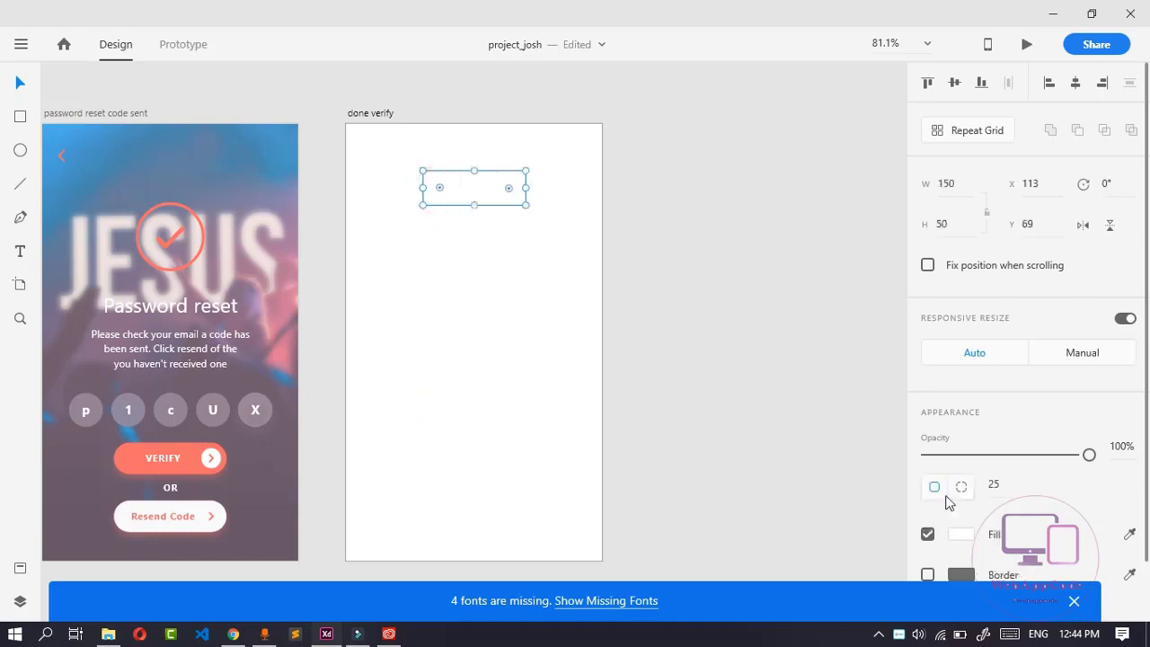
left_click(1131, 534)
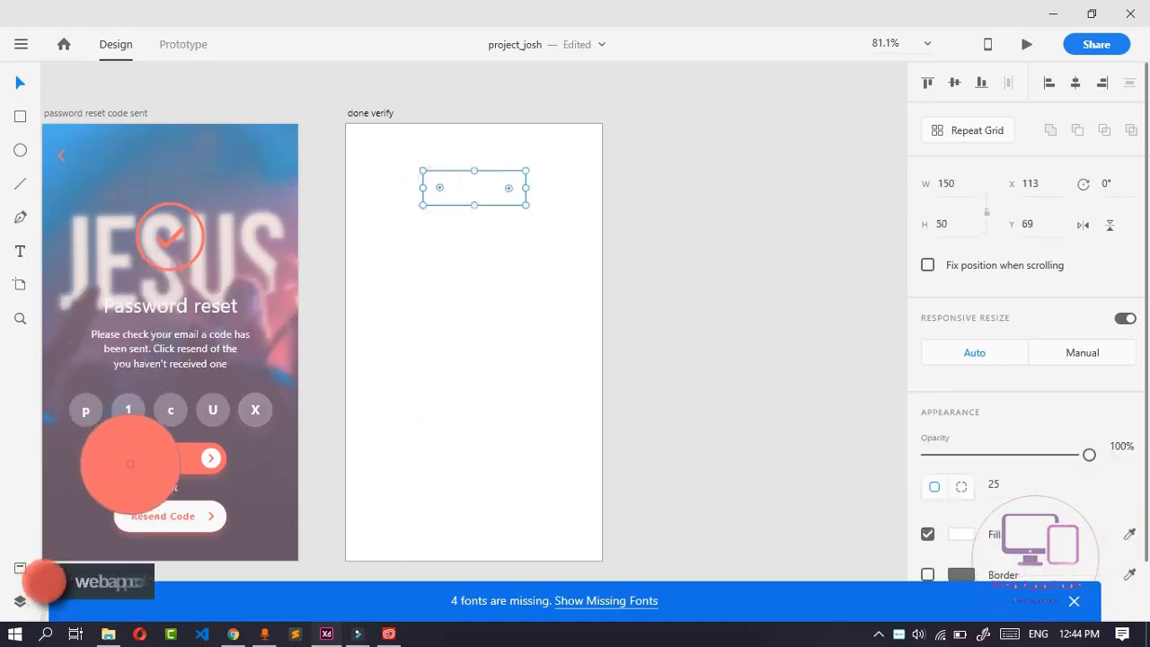
left_click(128, 459)
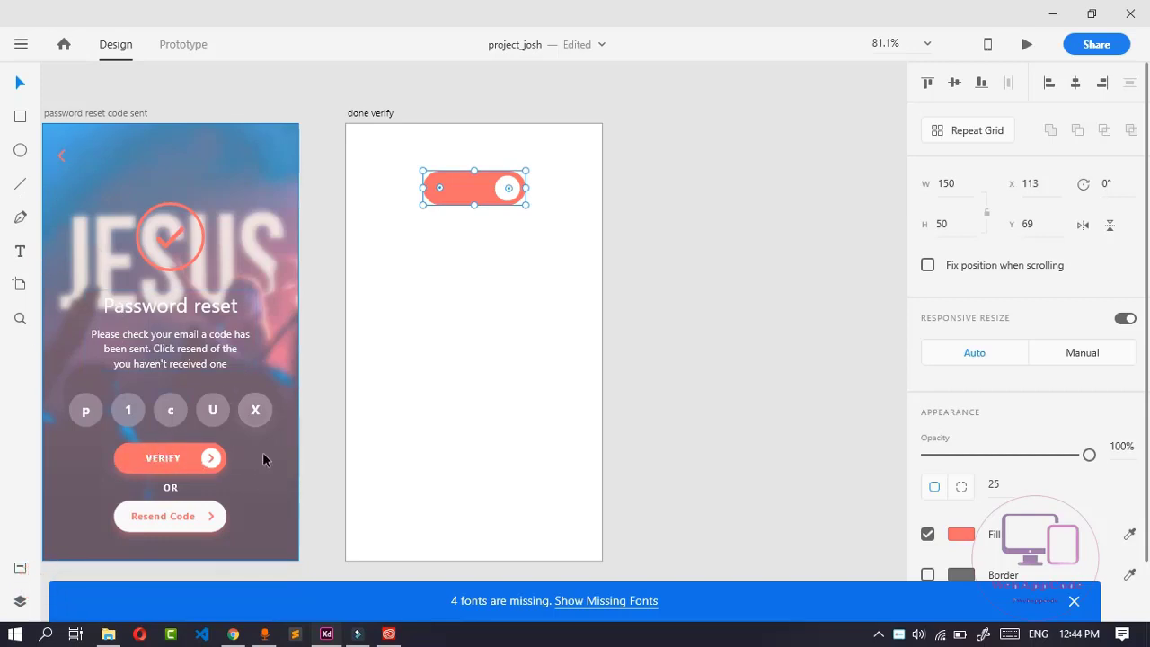
Add the text "verify" in the empty area below the pill shape.
left_click(20, 251)
left_click(412, 312)
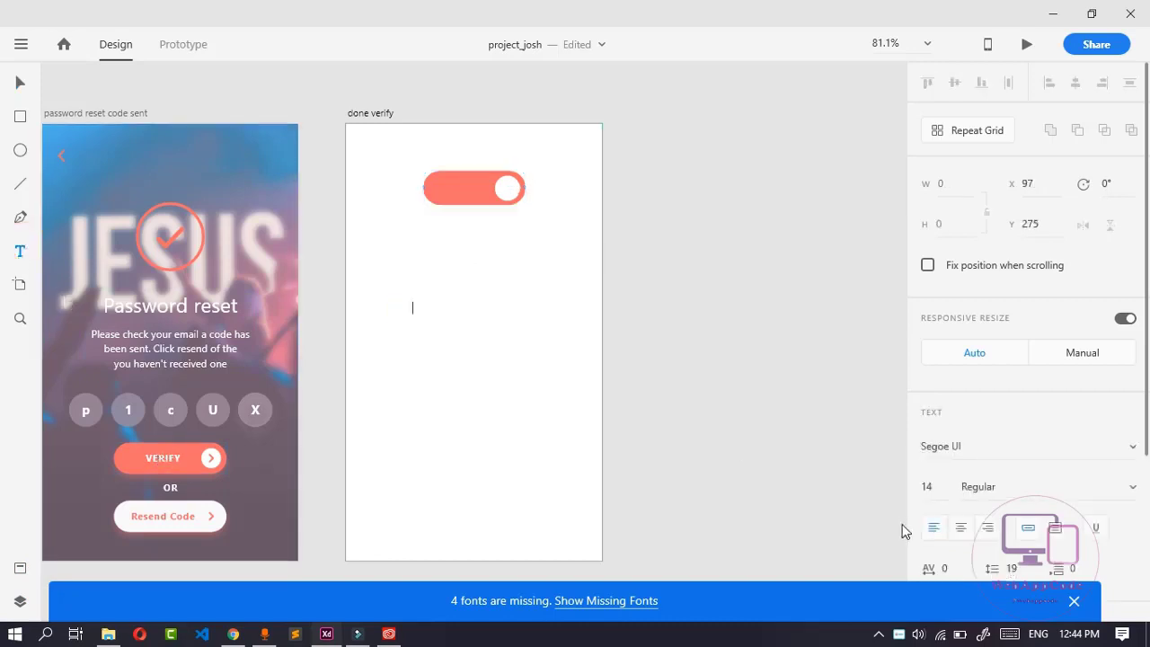
type("verify")
Set the font of the "verify" text to Cabin with the Bold weight.
double_click(435, 308)
scroll(1045, 430, "down", 3)
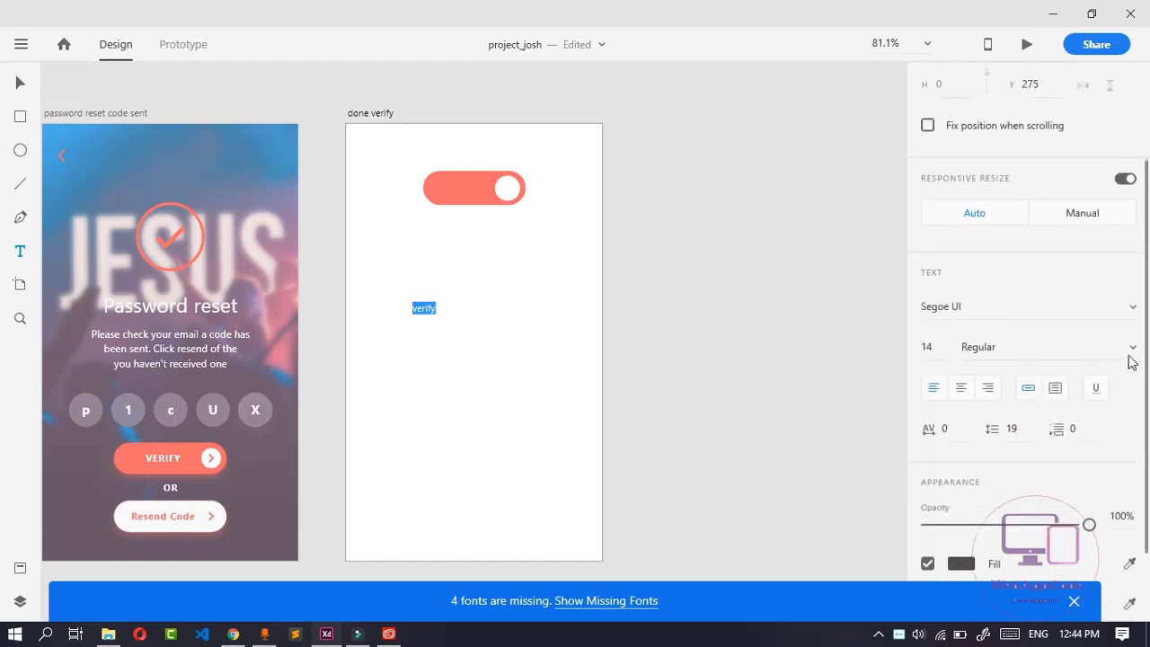
scroll(1115, 288, "up", 3)
scroll(1117, 294, "down", 4)
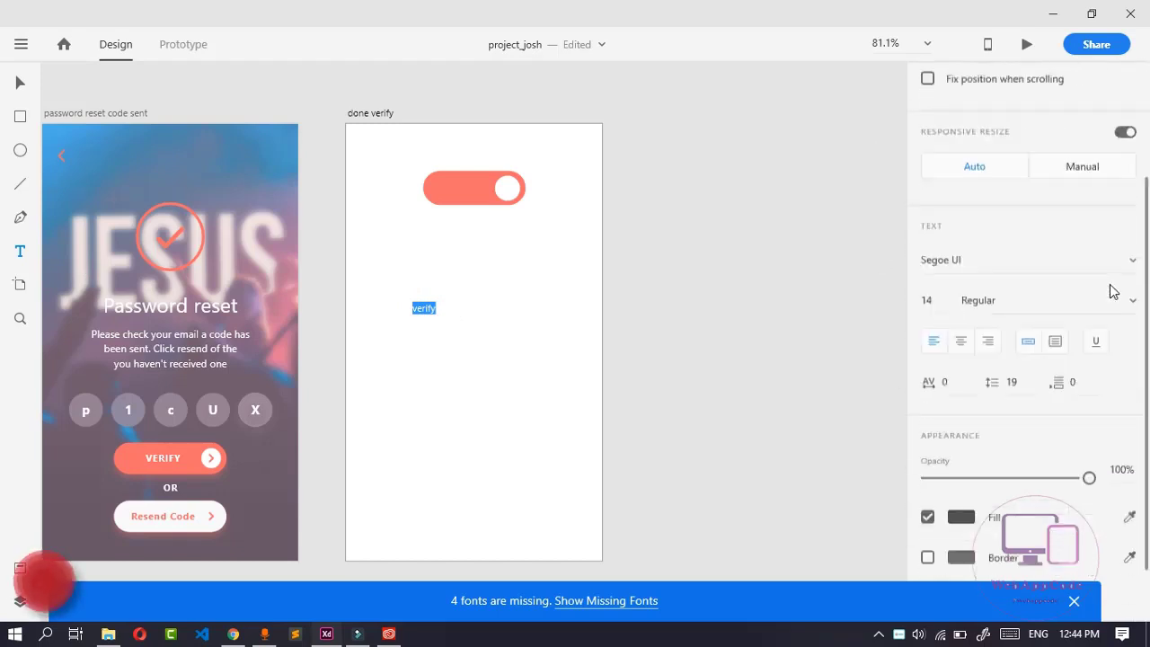
scroll(1115, 292, "up", 2)
scroll(1113, 289, "up", 2)
scroll(1079, 297, "down", 3)
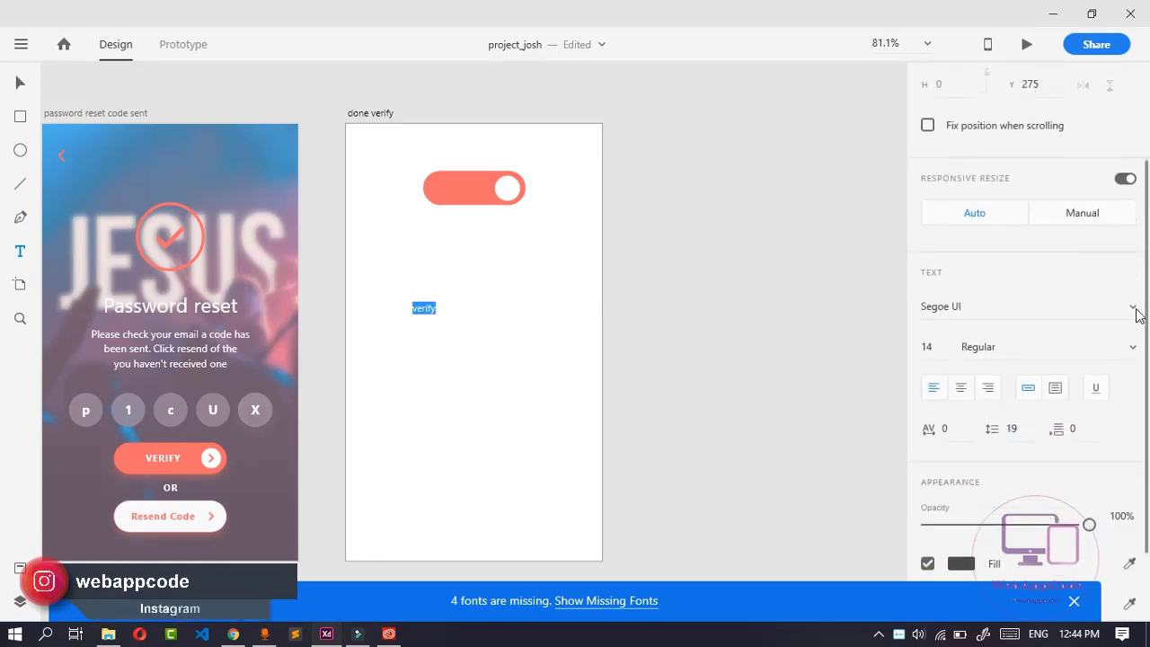
left_click(989, 301)
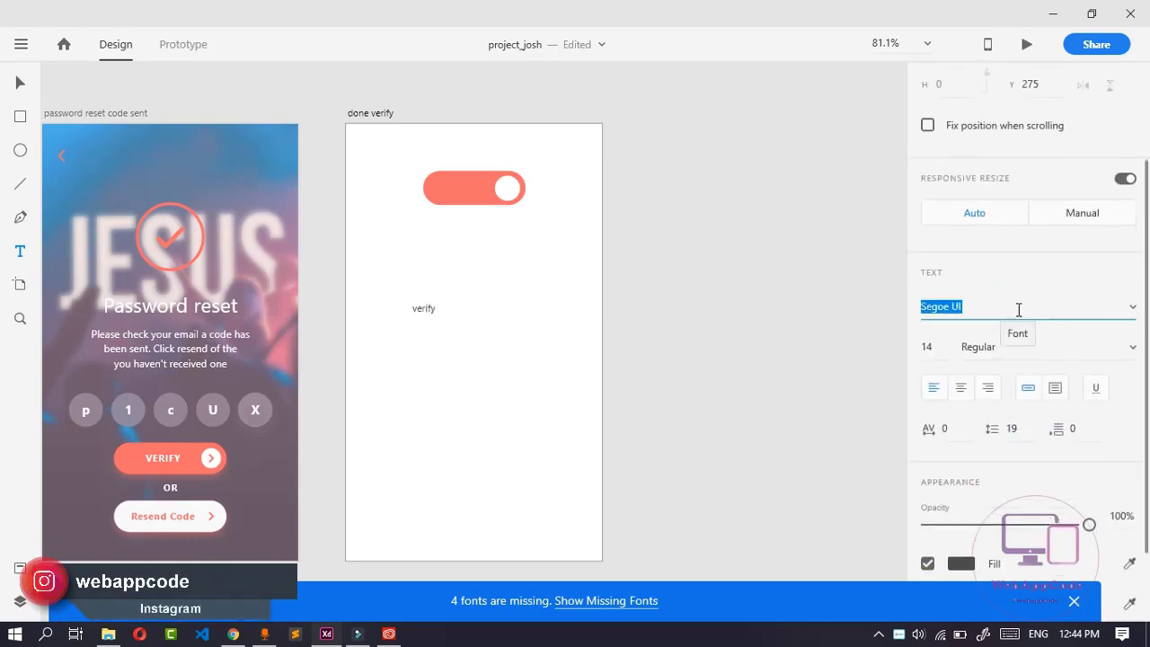
type("Cabin")
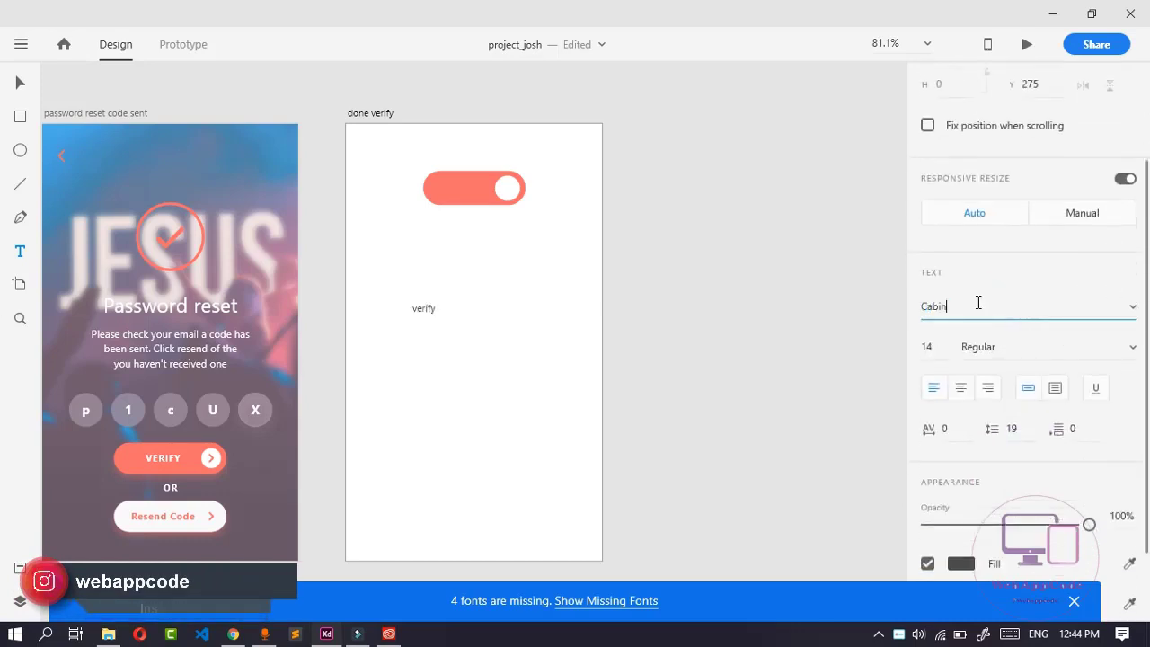
left_click(1132, 353)
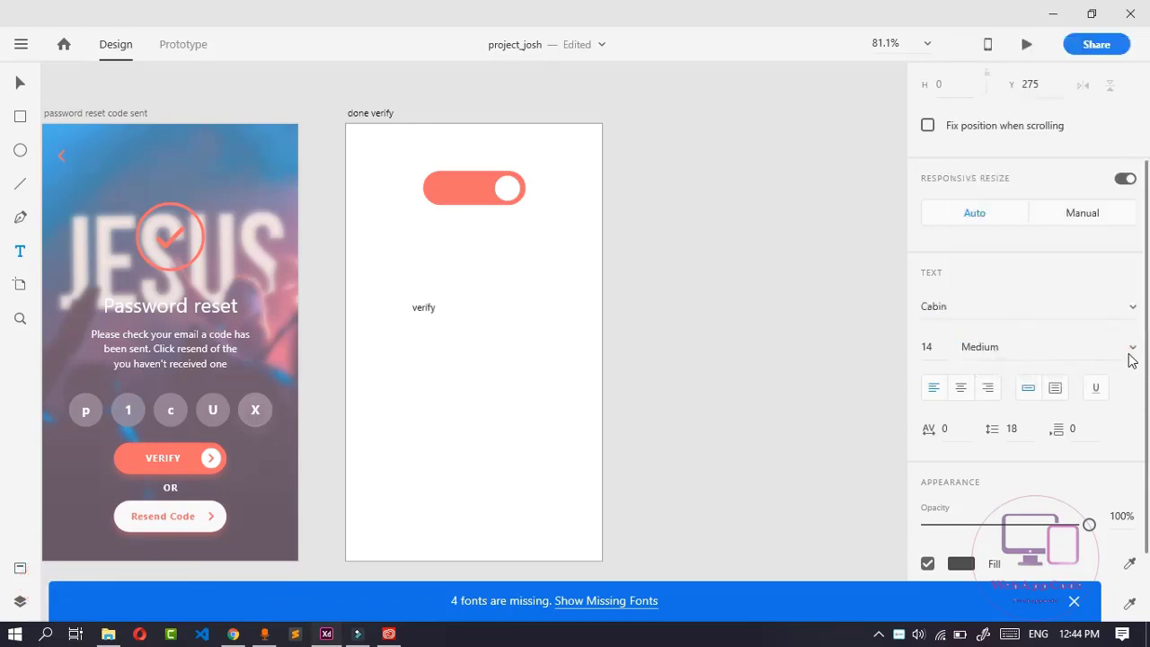
left_click(1132, 354)
left_click(972, 474)
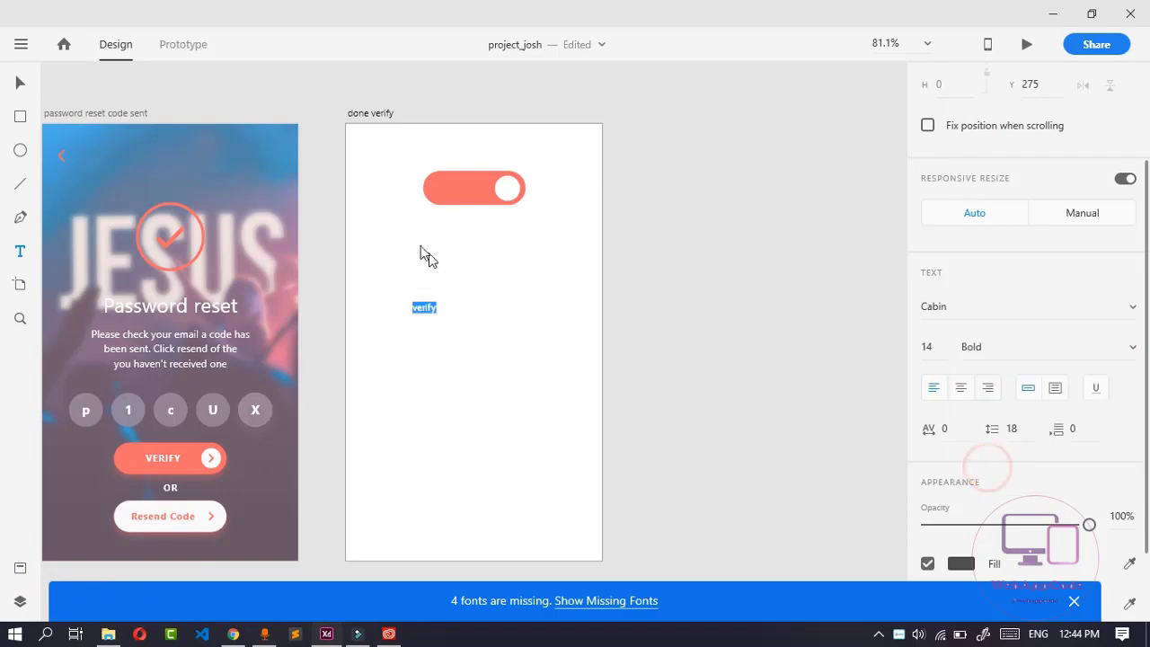
Set the font size of the "verify" text to 20.
left_click(931, 351)
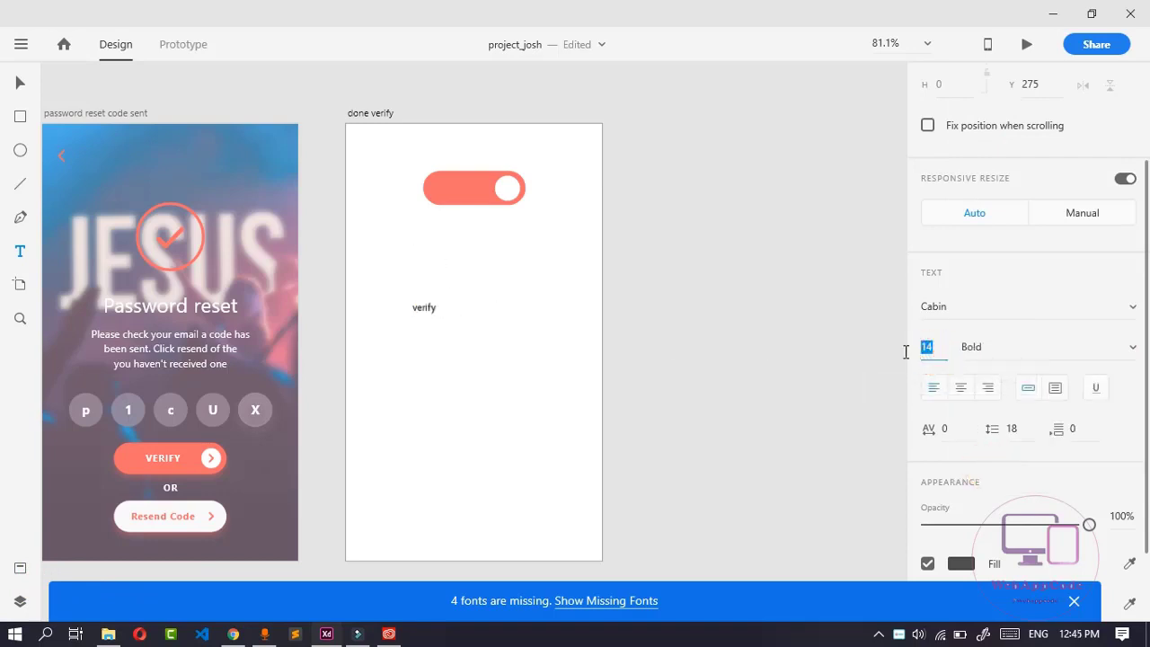
type("1")
left_click(1084, 347)
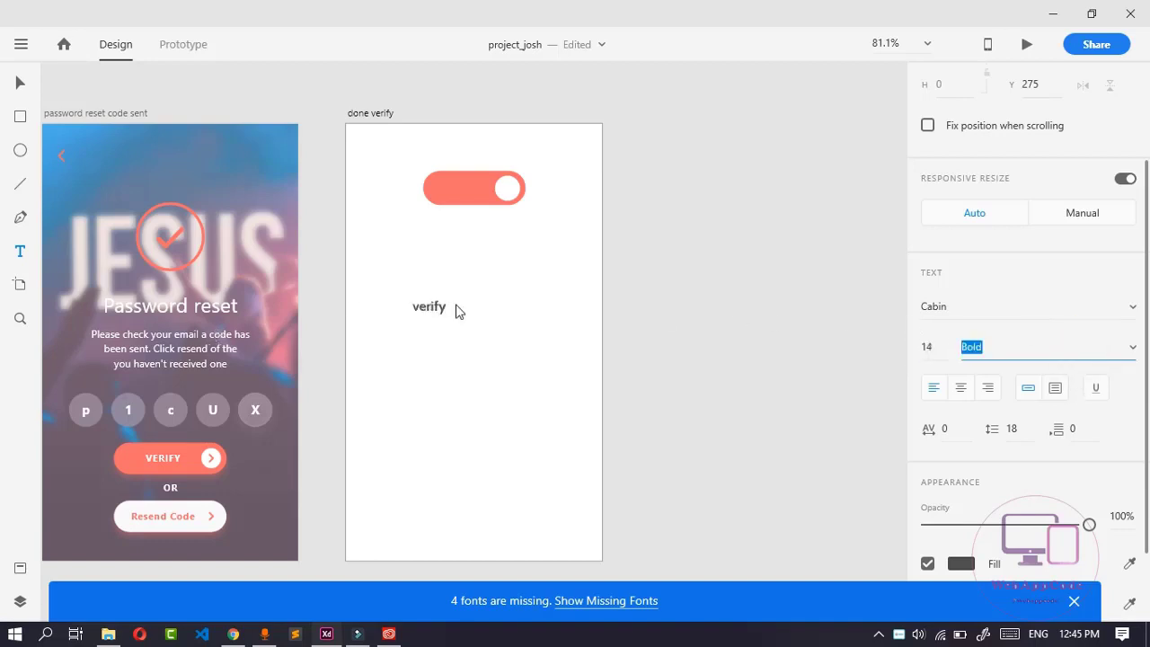
Move the "verify" text onto the coral pill shape, beside the white circle, at Y 82.
left_click(20, 83)
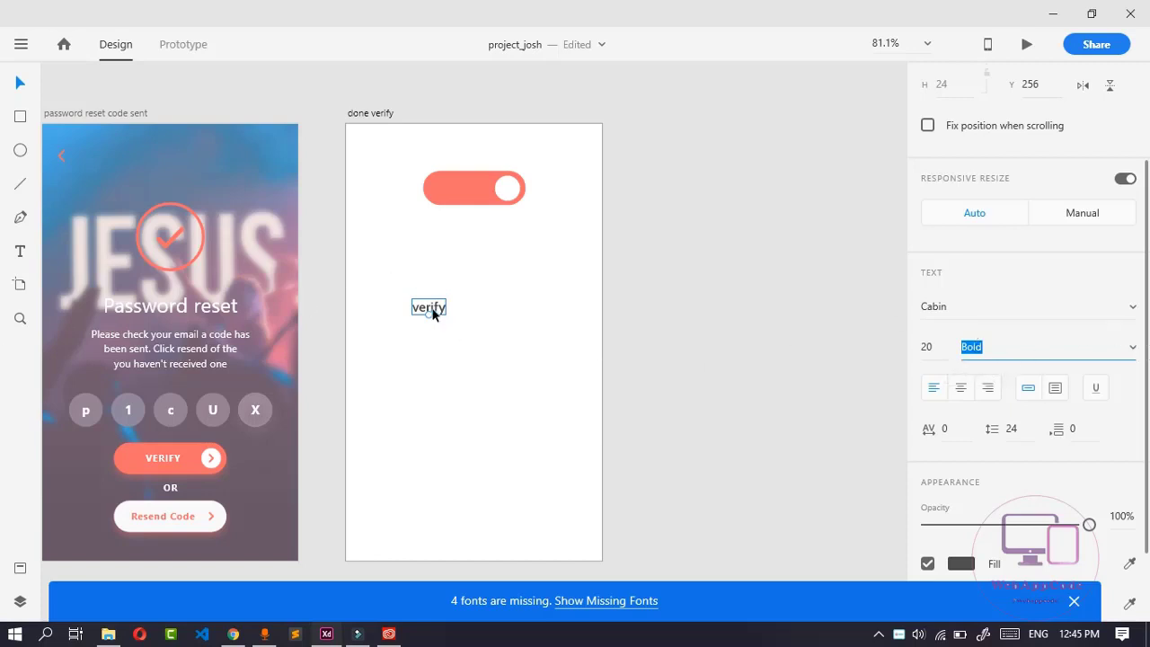
left_click_drag(432, 309, 469, 185)
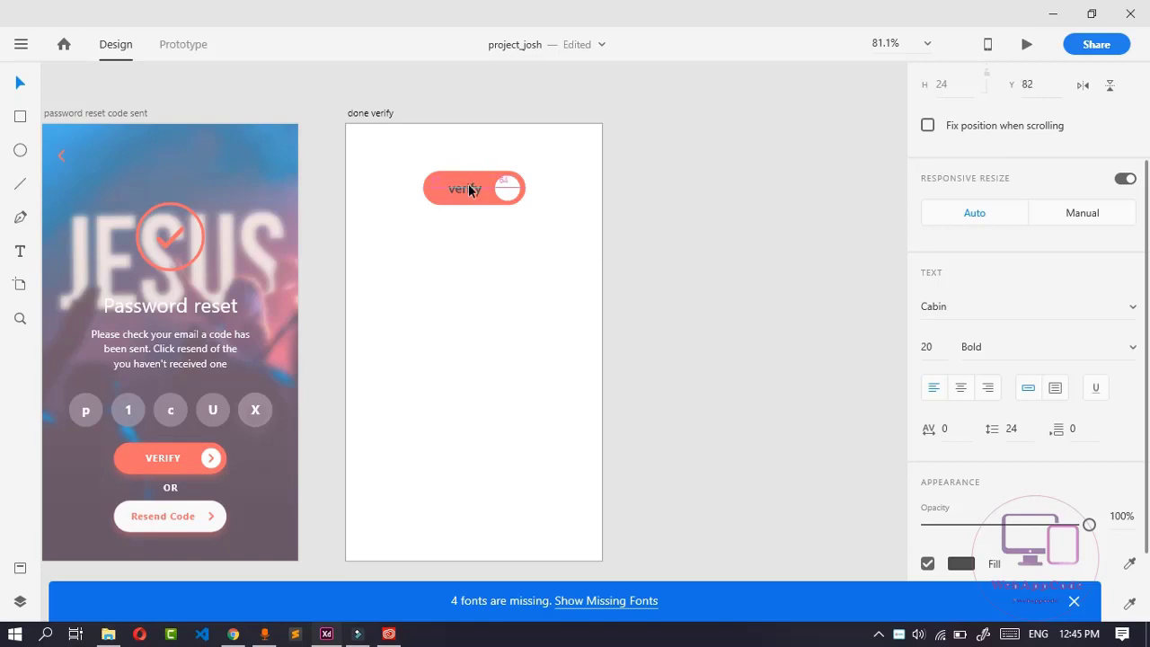
left_click_drag(470, 191, 470, 191)
left_click(486, 373)
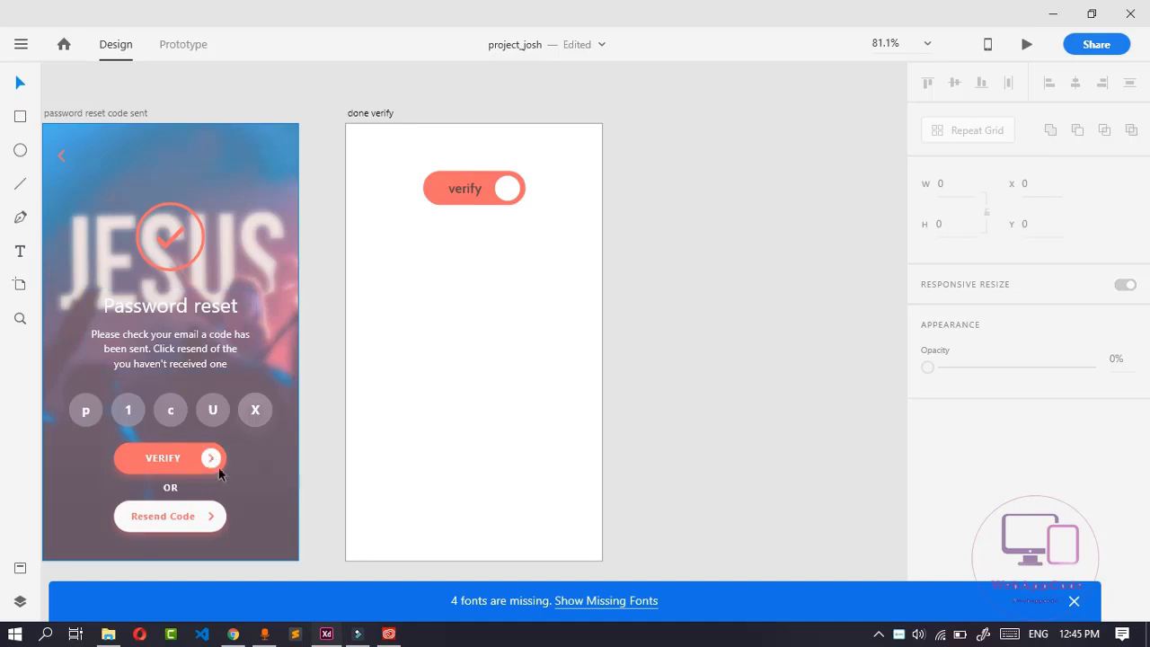
Draw a slanted line about 32 wide by 15 high below the button and add a vertically flipped copy of it.
left_click(20, 183)
left_click_drag(408, 330, 431, 323)
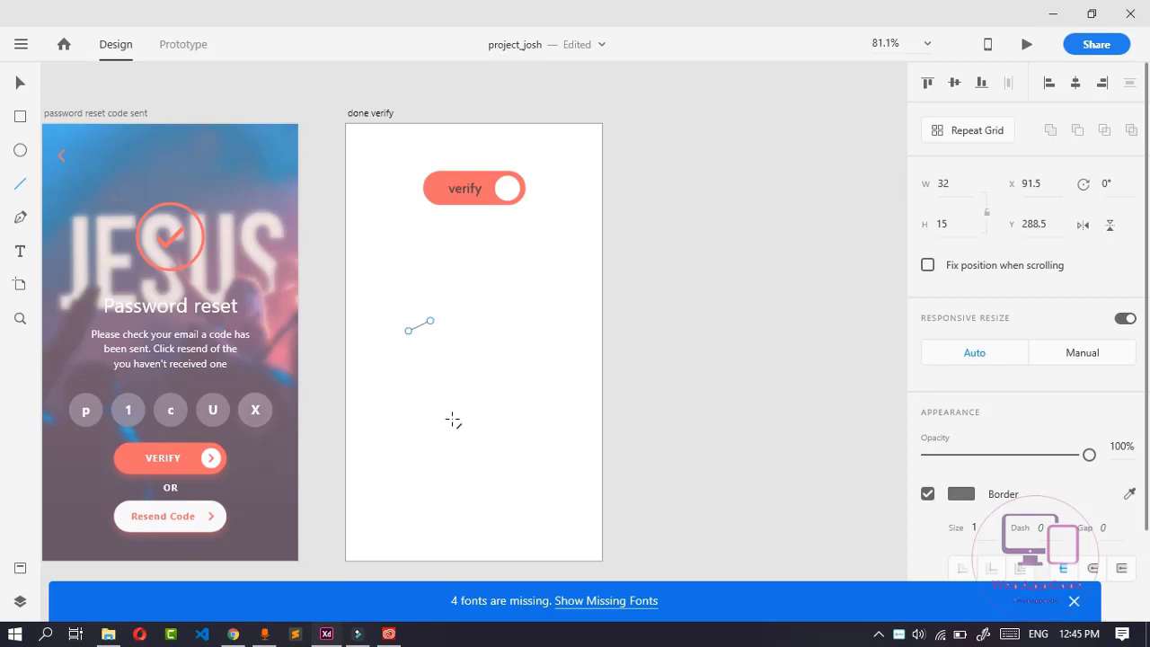
left_click(1112, 231)
left_click_drag(409, 325, 566, 325)
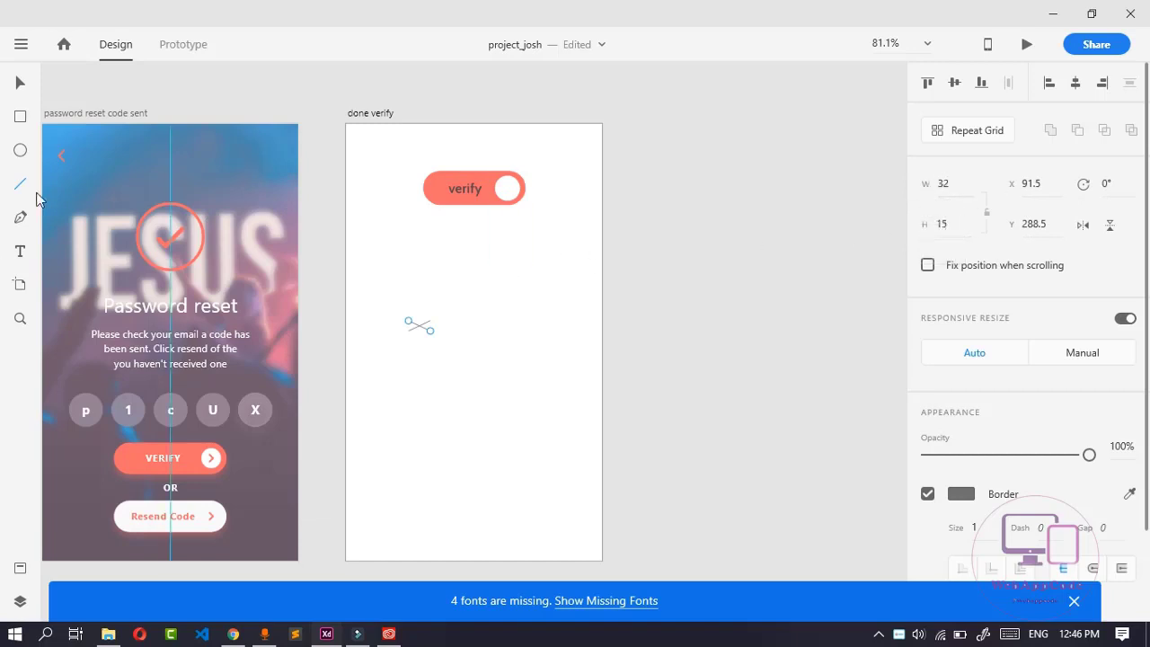
Move the flipped line down to about Y 304.5 so both lines meet in a left-pointing chevron.
left_click(18, 82)
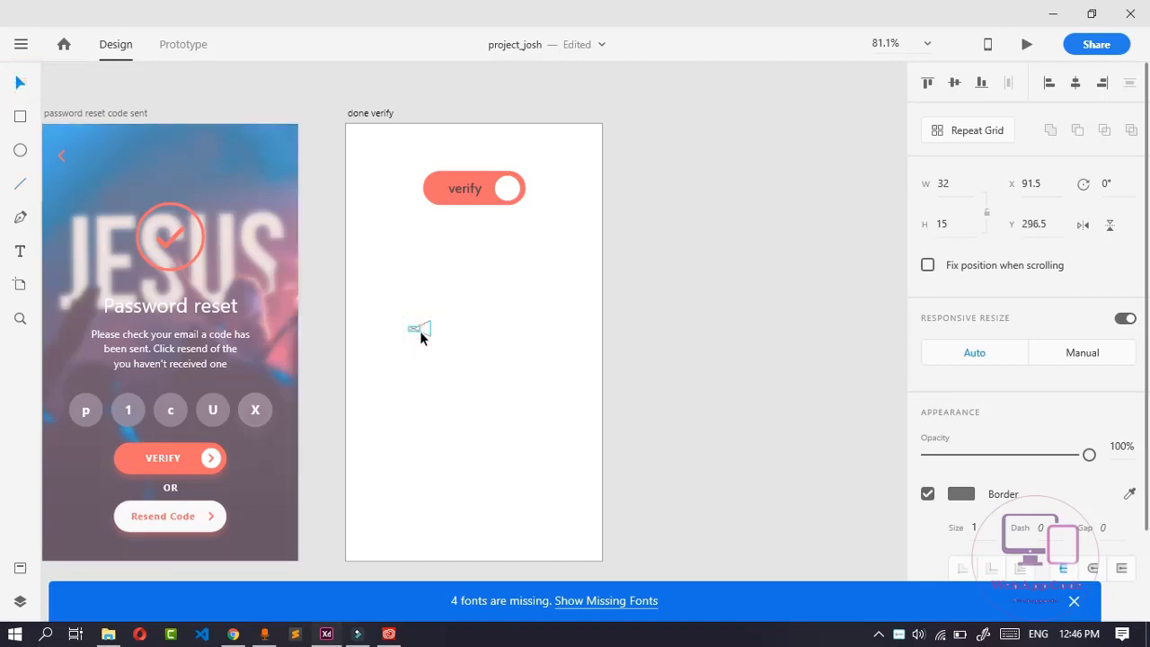
left_click_drag(419, 331, 420, 339)
left_click(722, 351)
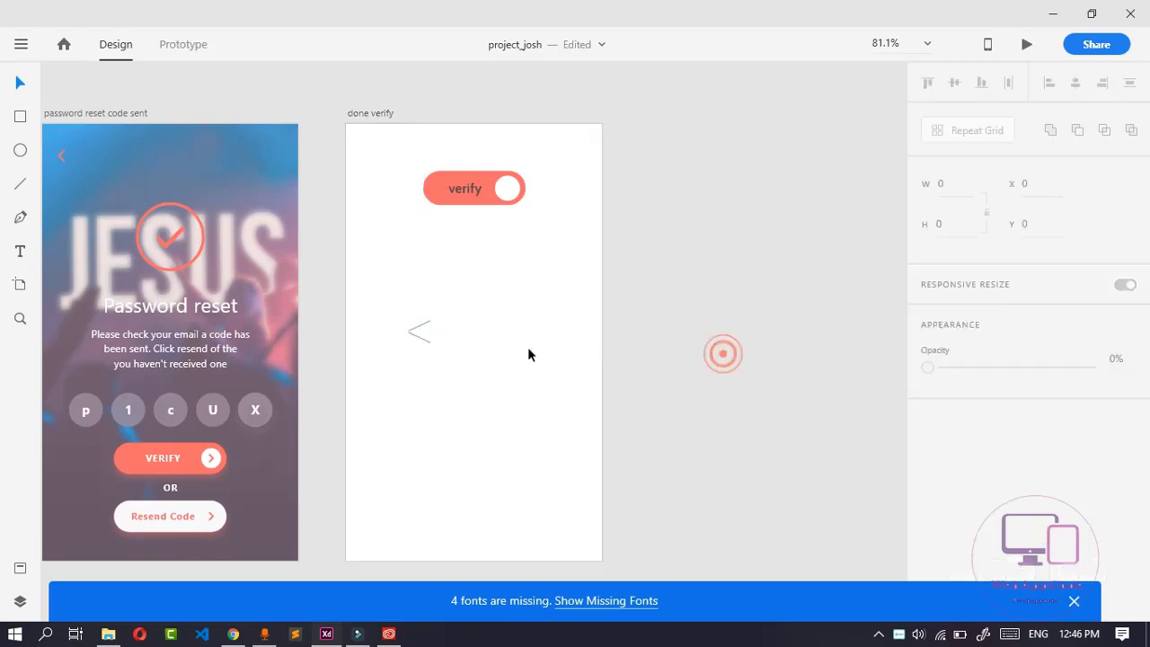
left_click(416, 340)
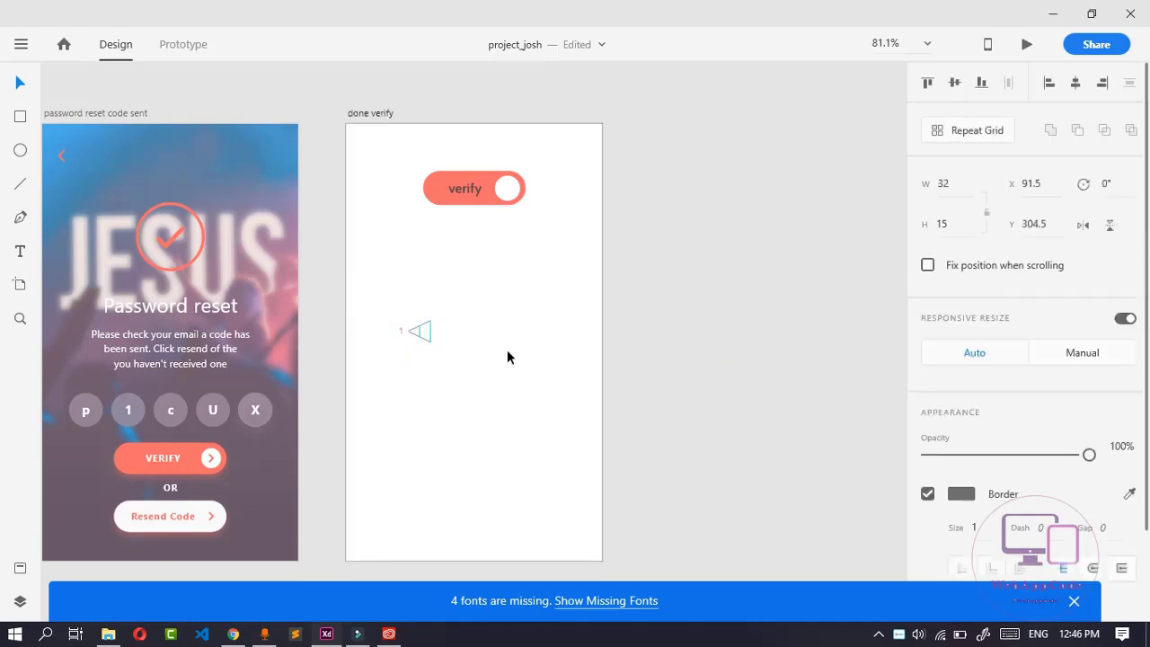
Select both chevron lines and resize them together to about 21.5 wide by 31.5 high.
left_click_drag(429, 329, 430, 325)
left_click(427, 345)
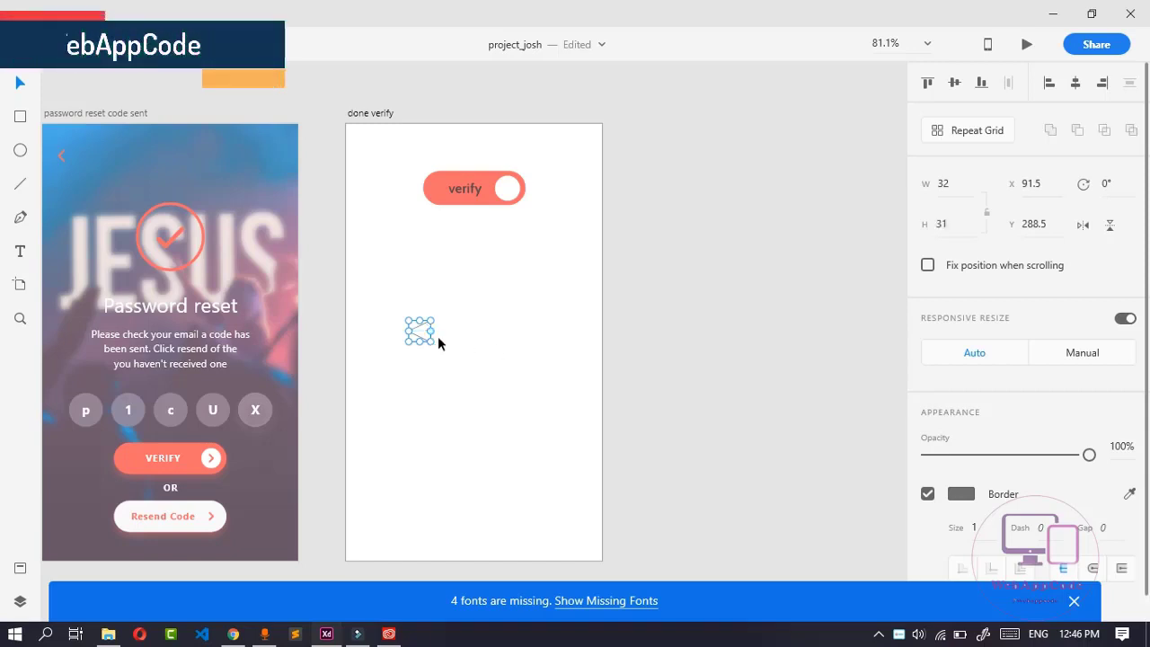
left_click_drag(434, 331, 424, 330)
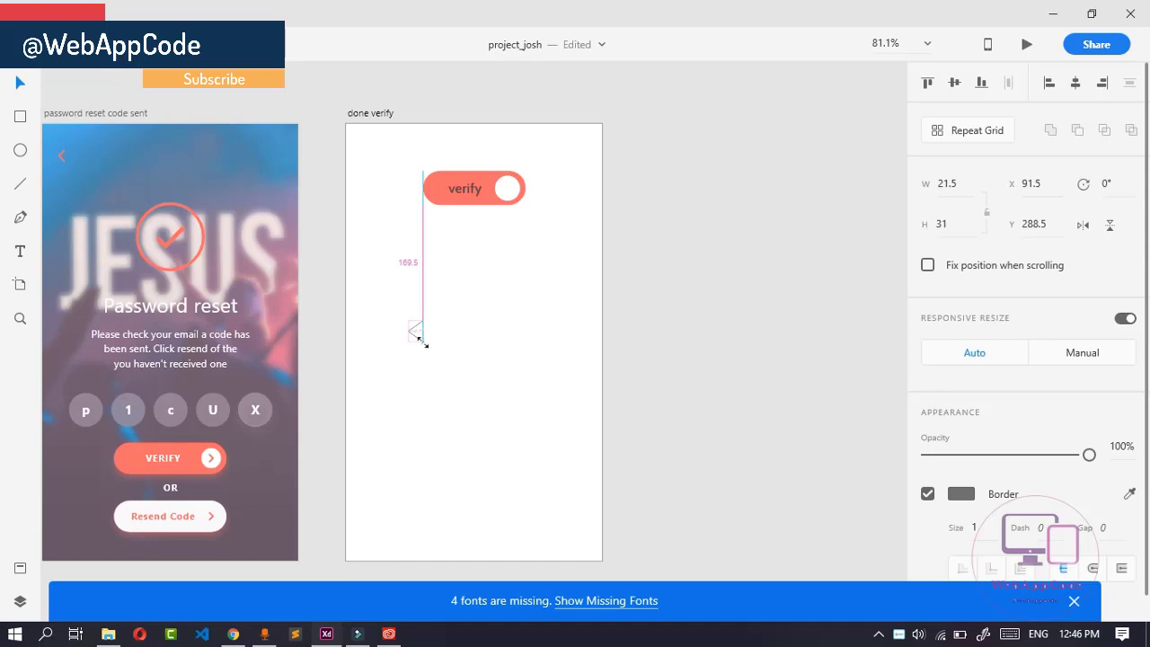
left_click_drag(423, 341, 417, 340)
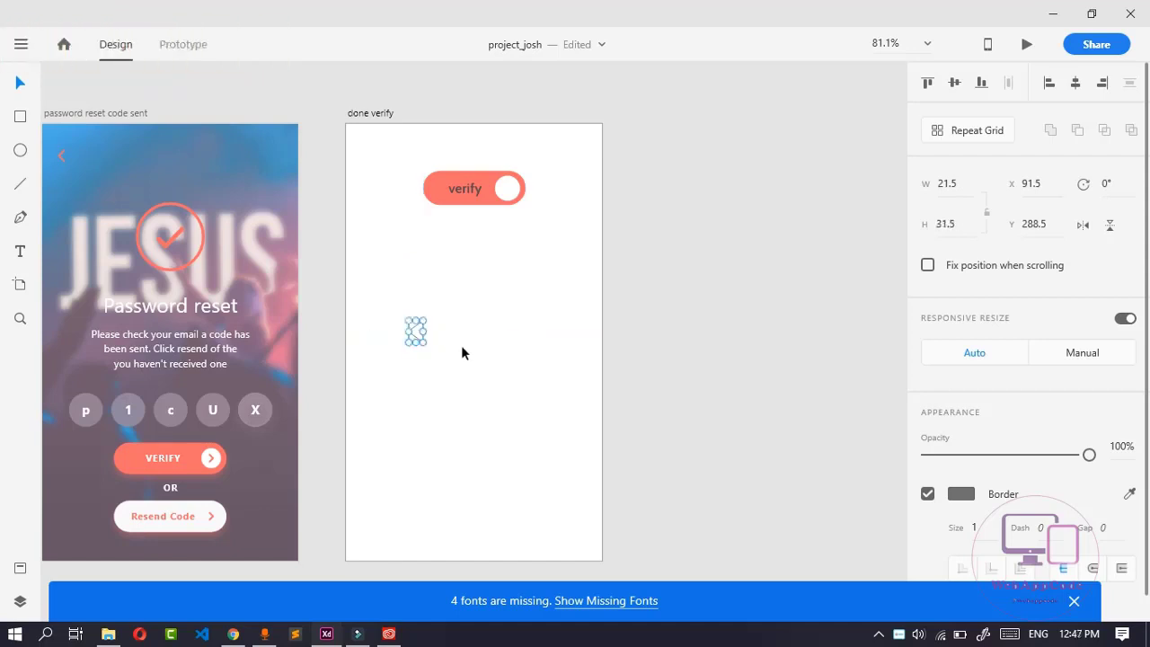
left_click(463, 347)
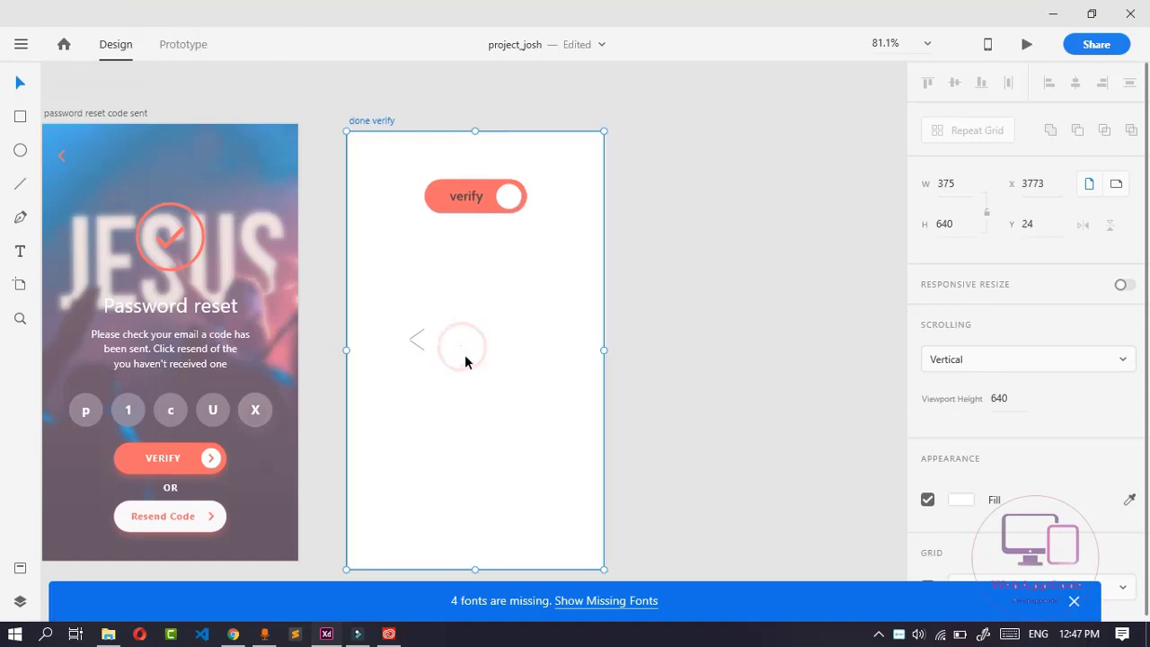
left_click(418, 333)
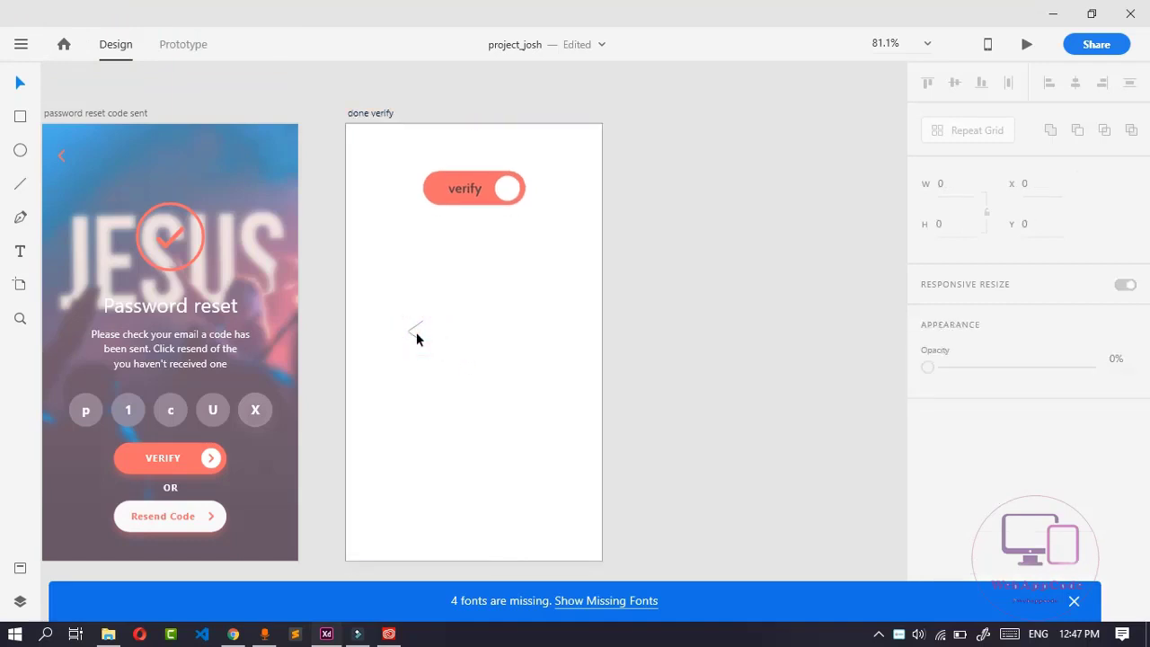
Move the chevron up and to the right below the button, and shrink it to about 12.3 wide by 21 high.
left_click(412, 336)
left_click(412, 333)
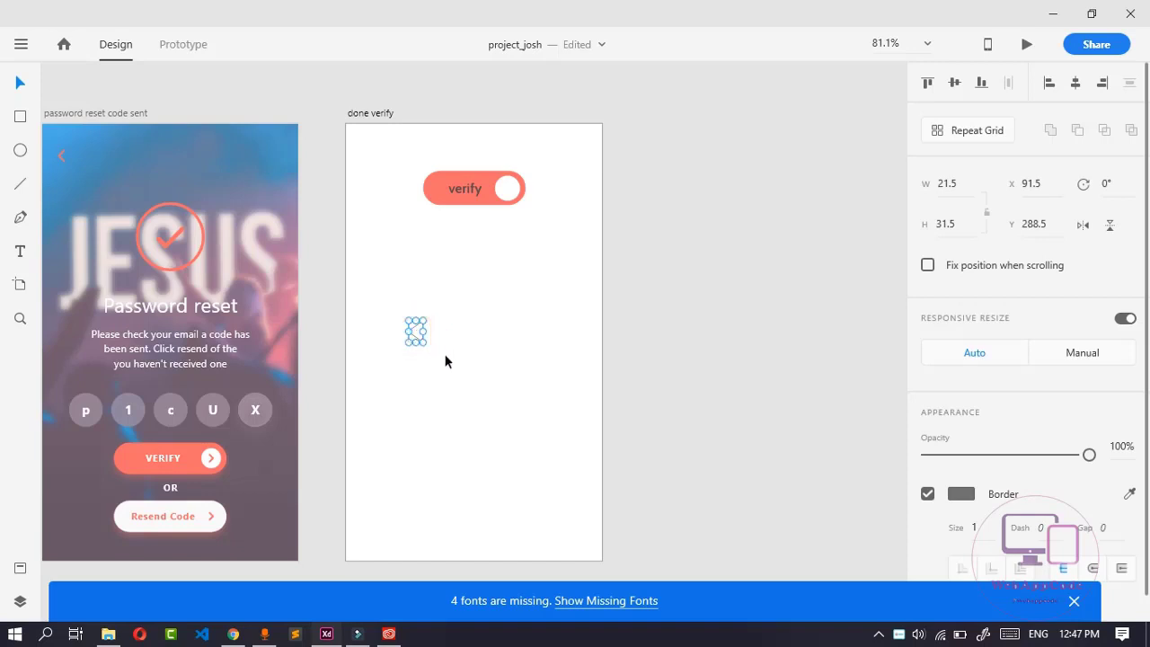
left_click(415, 335)
left_click_drag(414, 337, 460, 320)
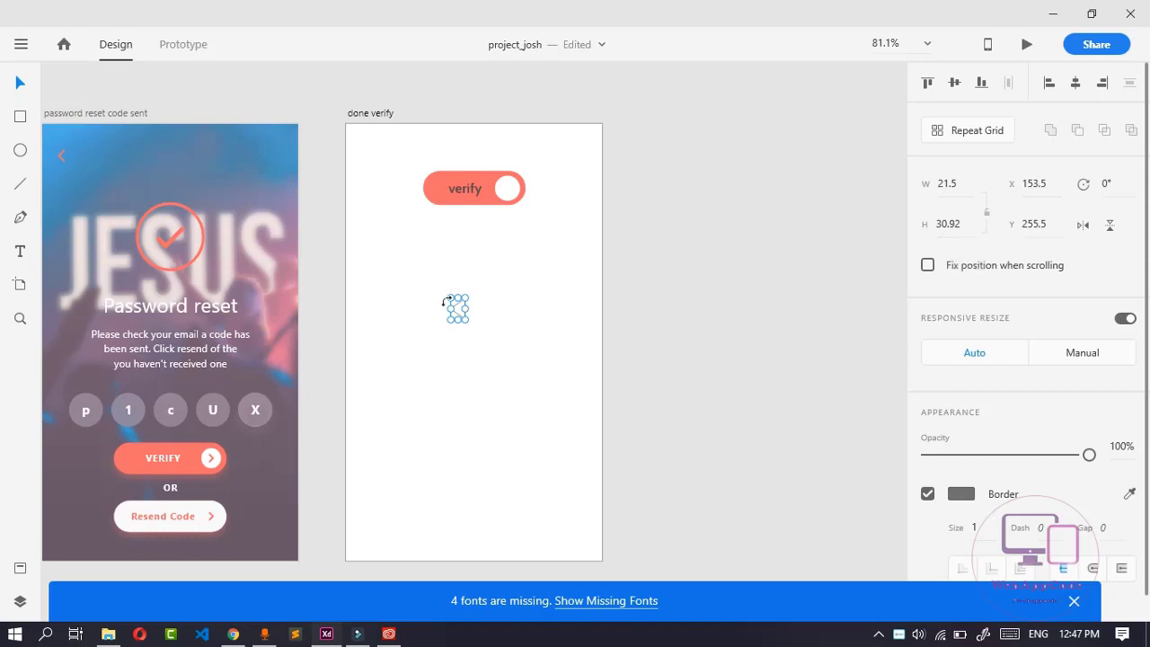
left_click_drag(450, 298, 455, 306)
left_click(461, 336)
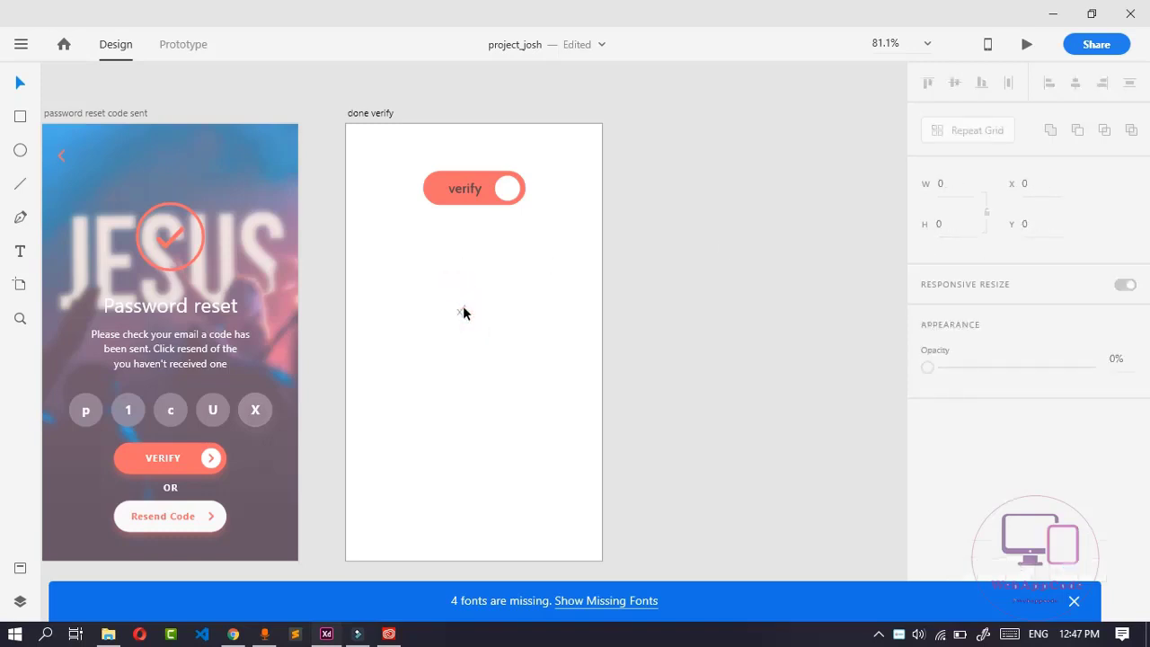
left_click(461, 313)
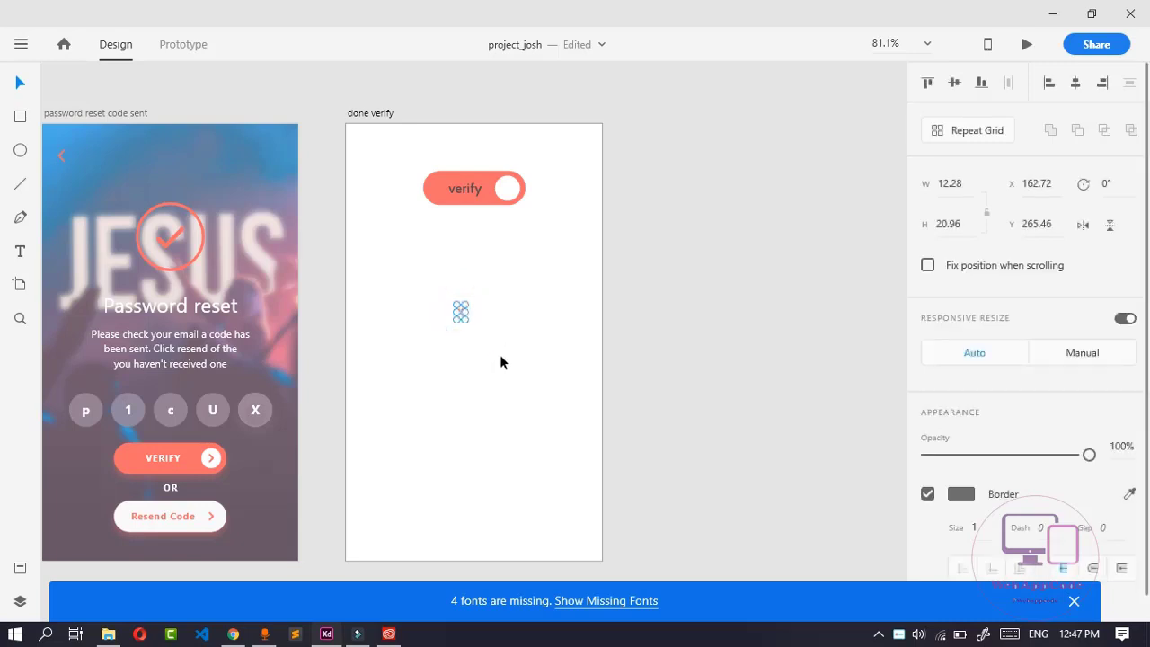
left_click(501, 362)
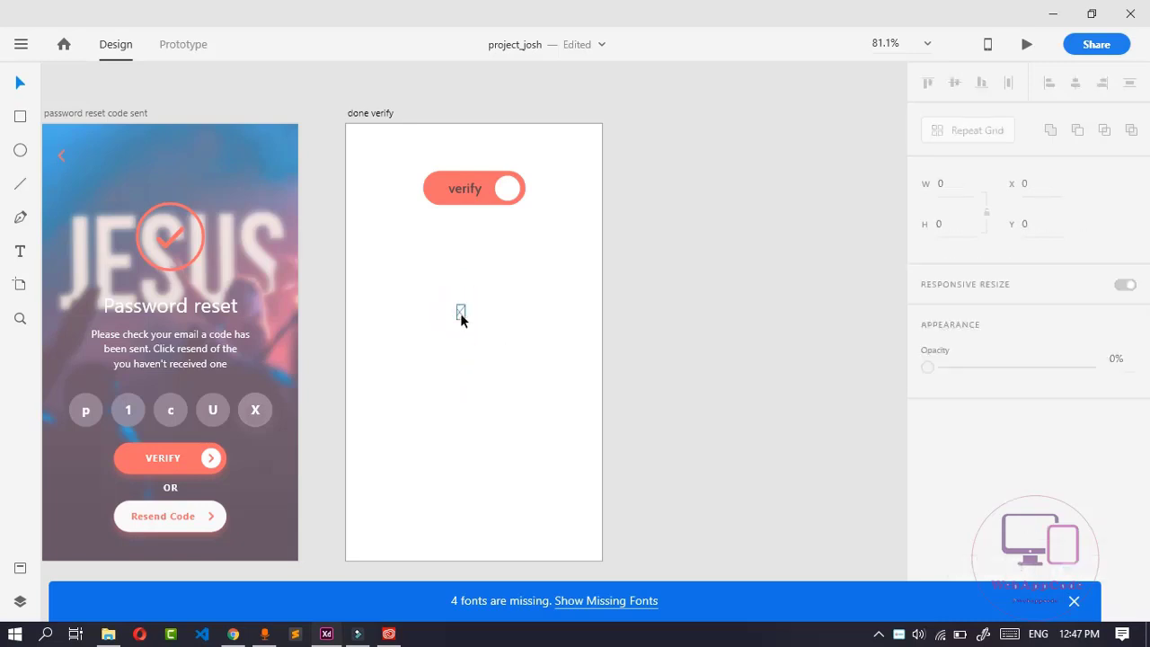
left_click(461, 313)
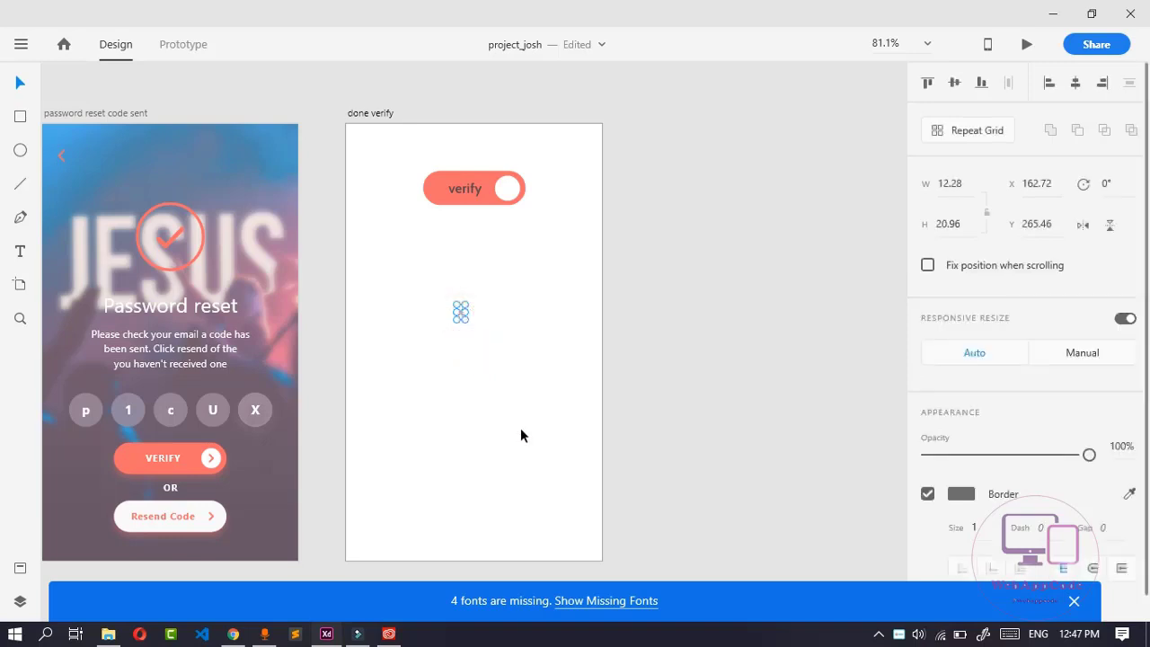
left_click(514, 405)
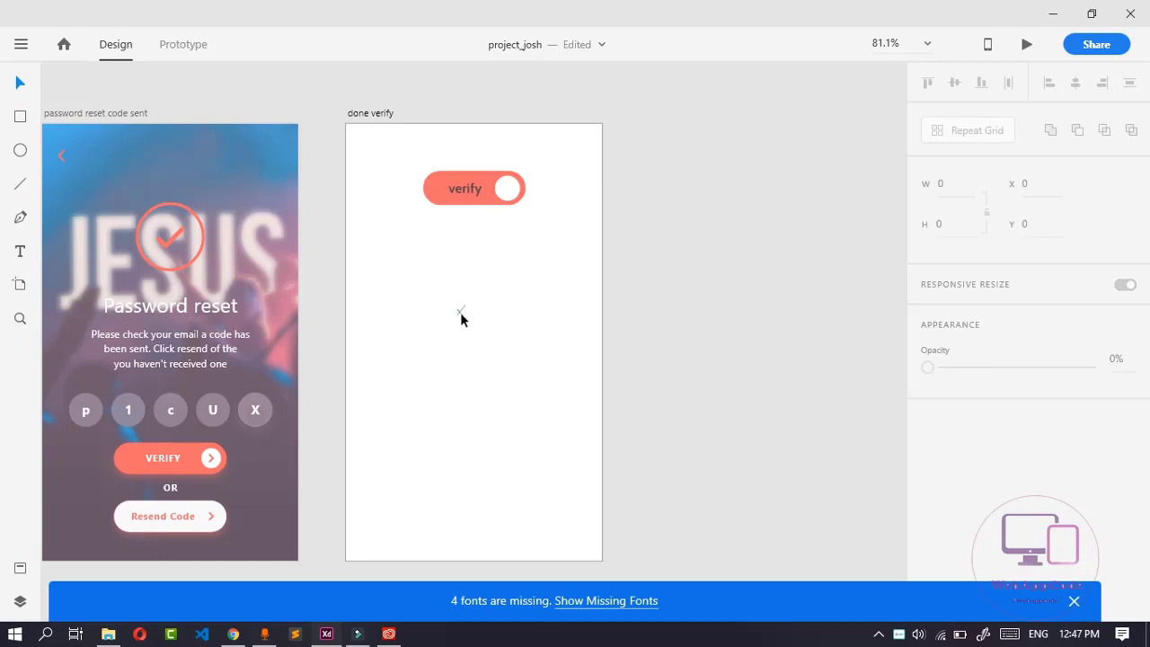
Isolate the chevron's upper line and set its rotation to 25°.
left_click(460, 312)
left_click_drag(460, 312, 461, 324)
key("shift+v")
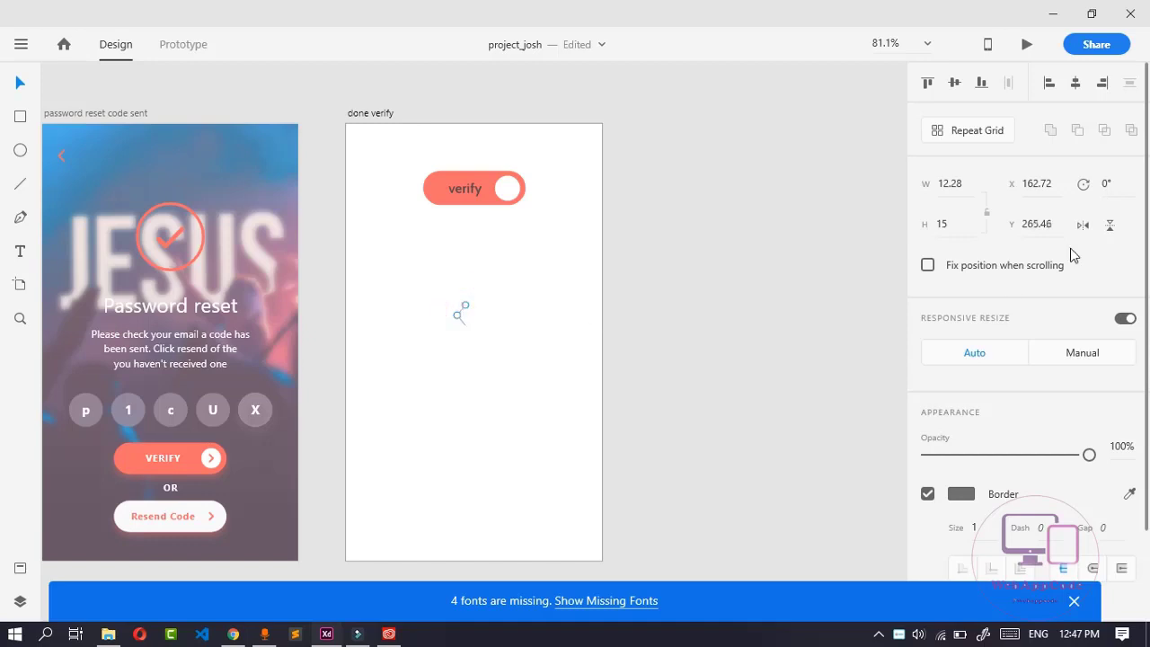
left_click(1110, 184)
key("Return")
left_click(1115, 185)
type("30")
key("Return")
left_click(1115, 186)
type("25")
key("Return")
Rotate the chevron's lower line by 25° and flip it vertically so it mirrors the upper line.
left_click(463, 320)
left_click(1113, 182)
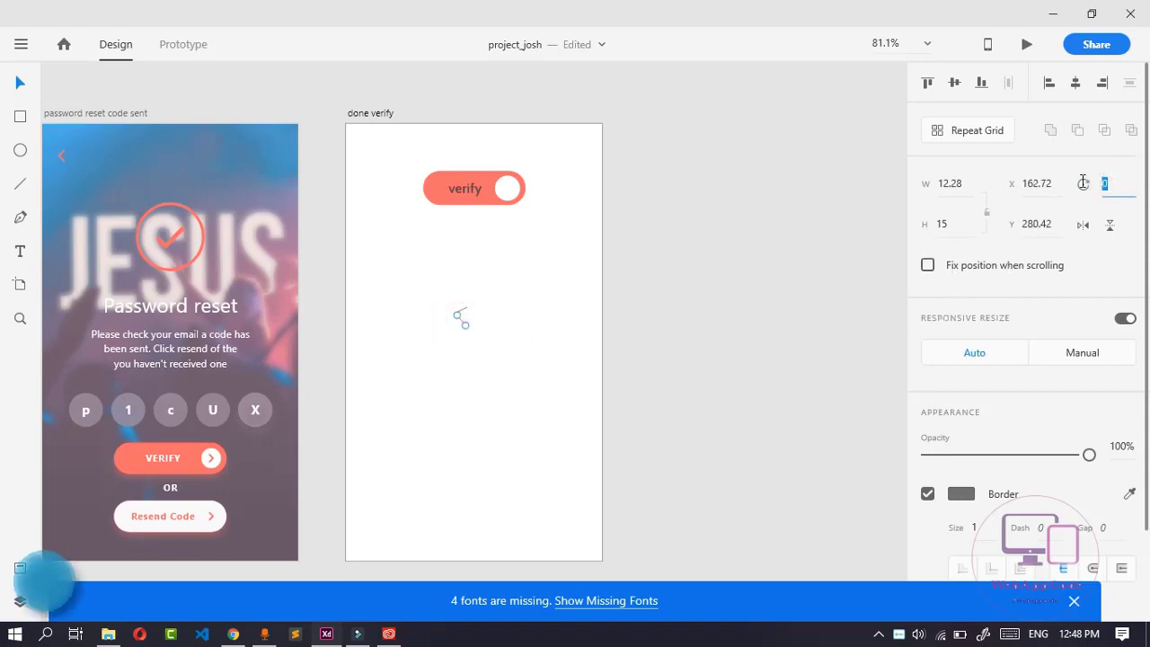
type("25")
key("Return")
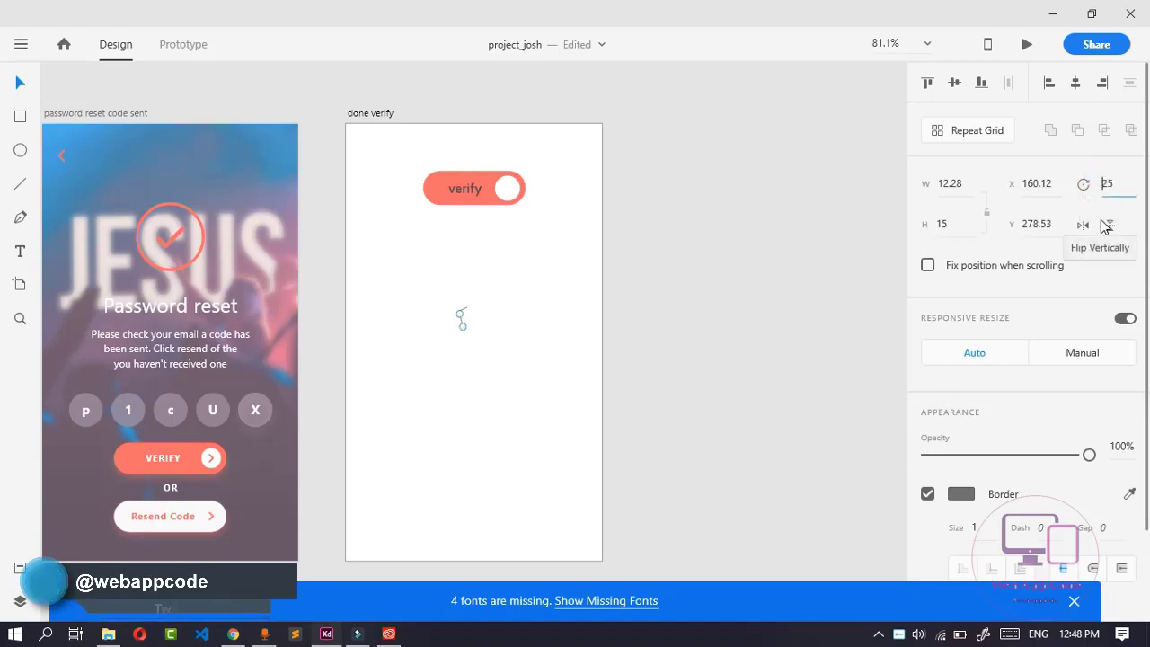
left_click(1107, 226)
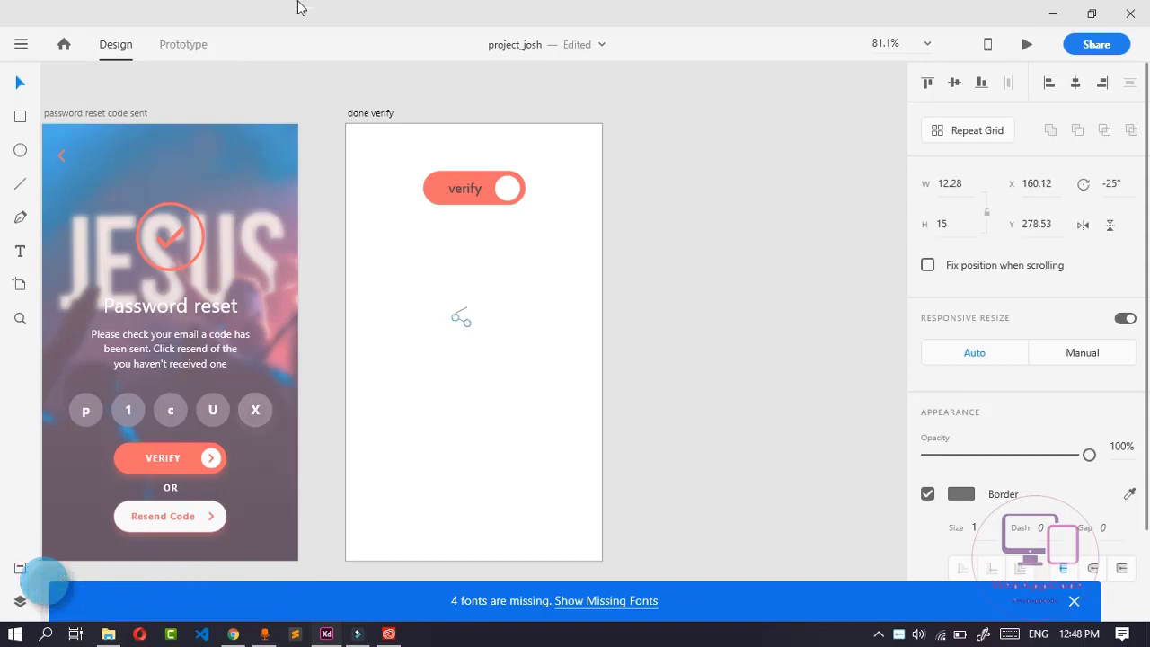
Move the chevron's lower line up until it meets the end of the upper line.
left_click(457, 345)
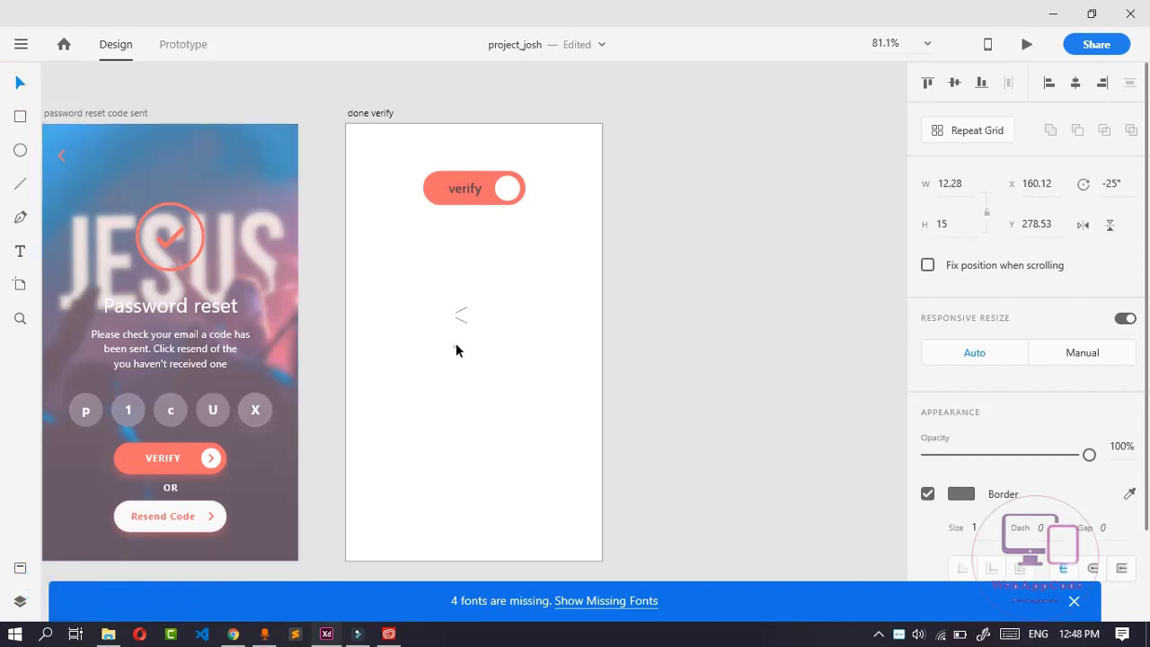
left_click_drag(462, 326, 461, 321)
key("ctrl+g")
left_click(442, 358)
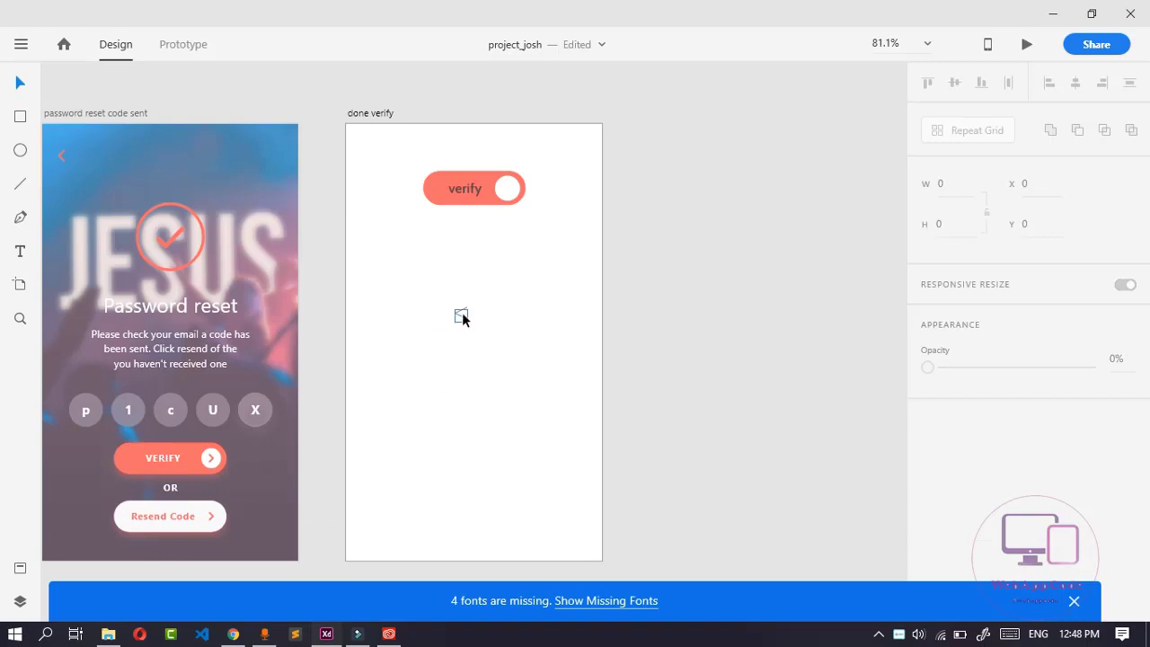
left_click(460, 314)
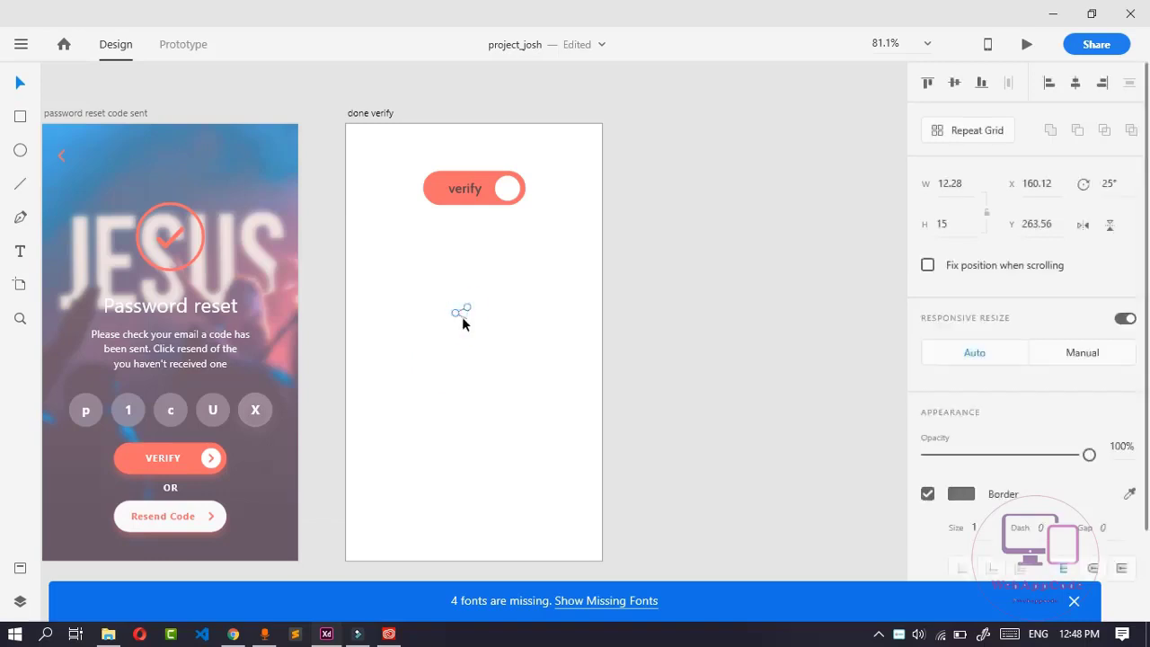
left_click(441, 297)
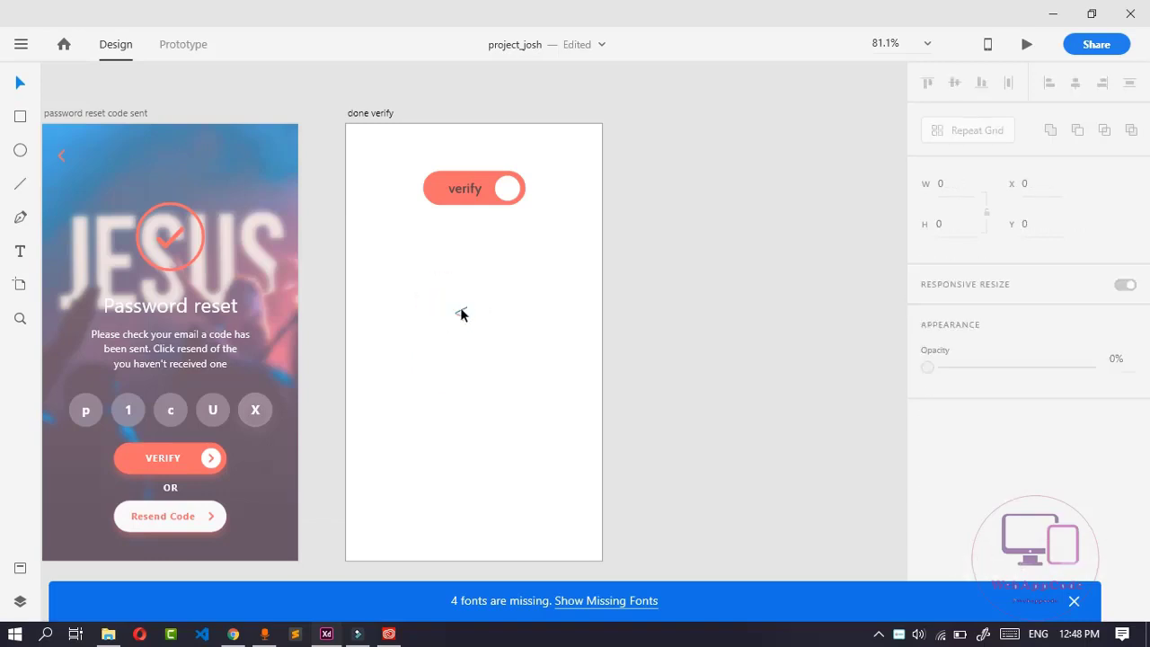
Select both chevron lines and group them.
double_click(462, 312)
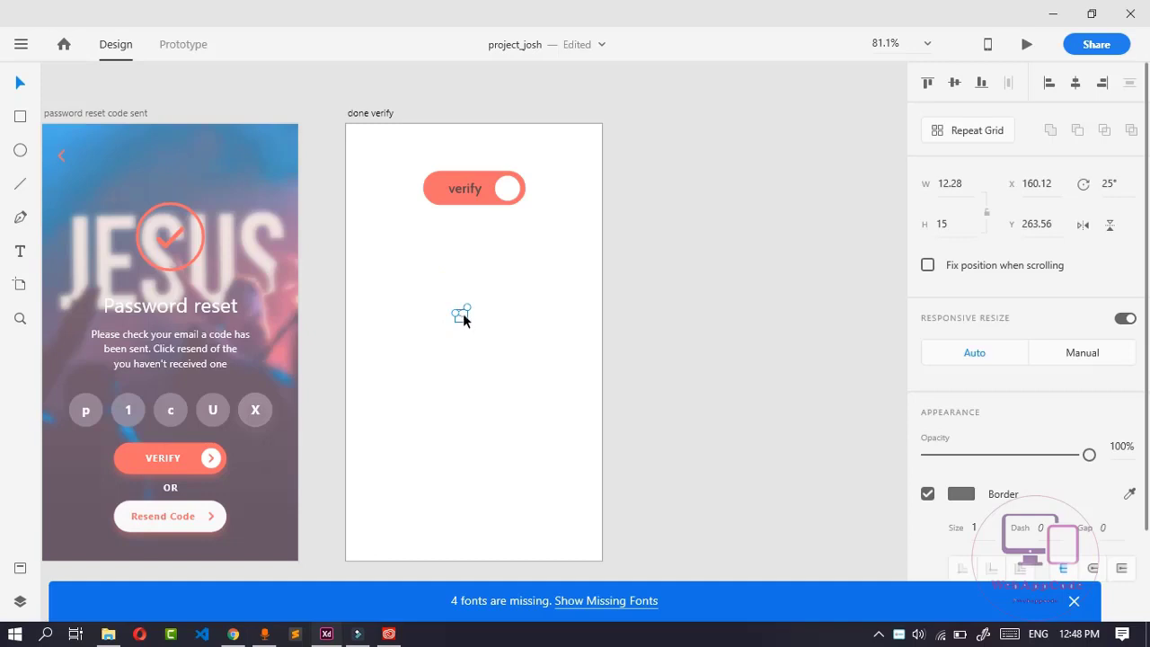
key("ctrl+a")
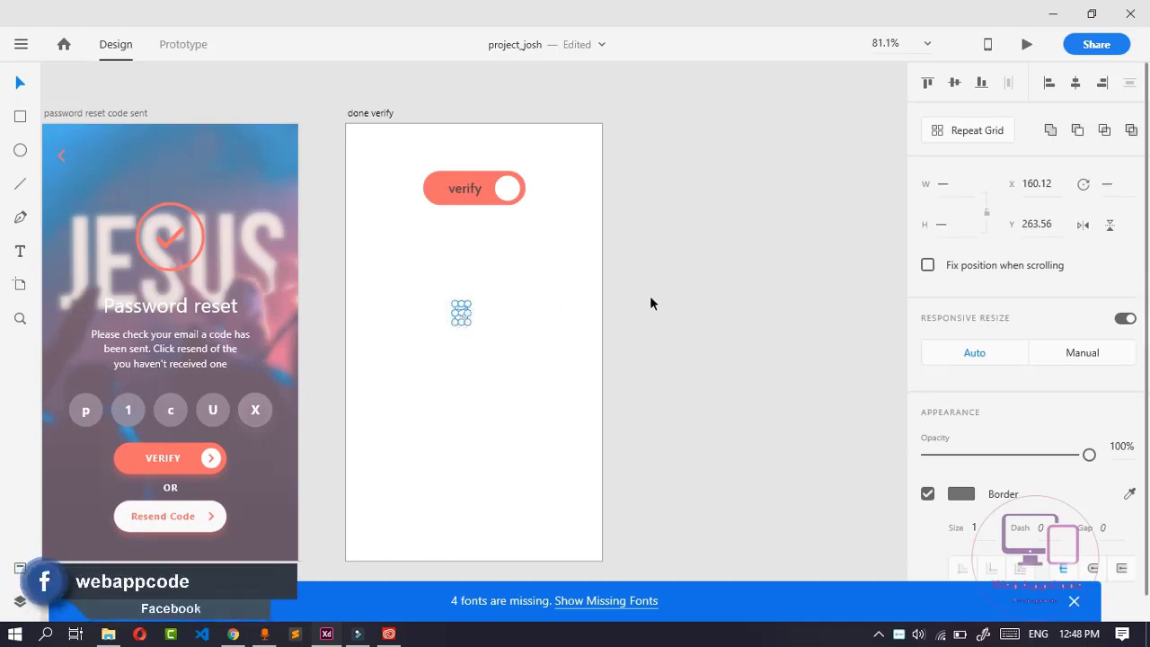
key("ctrl+g")
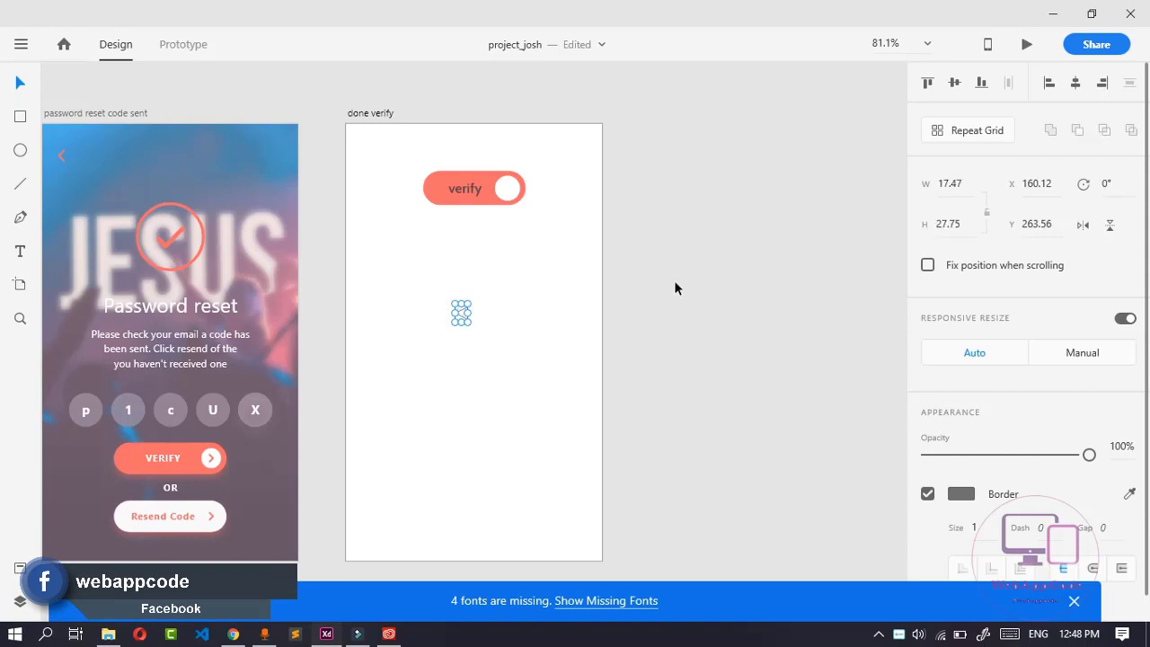
left_click(454, 363)
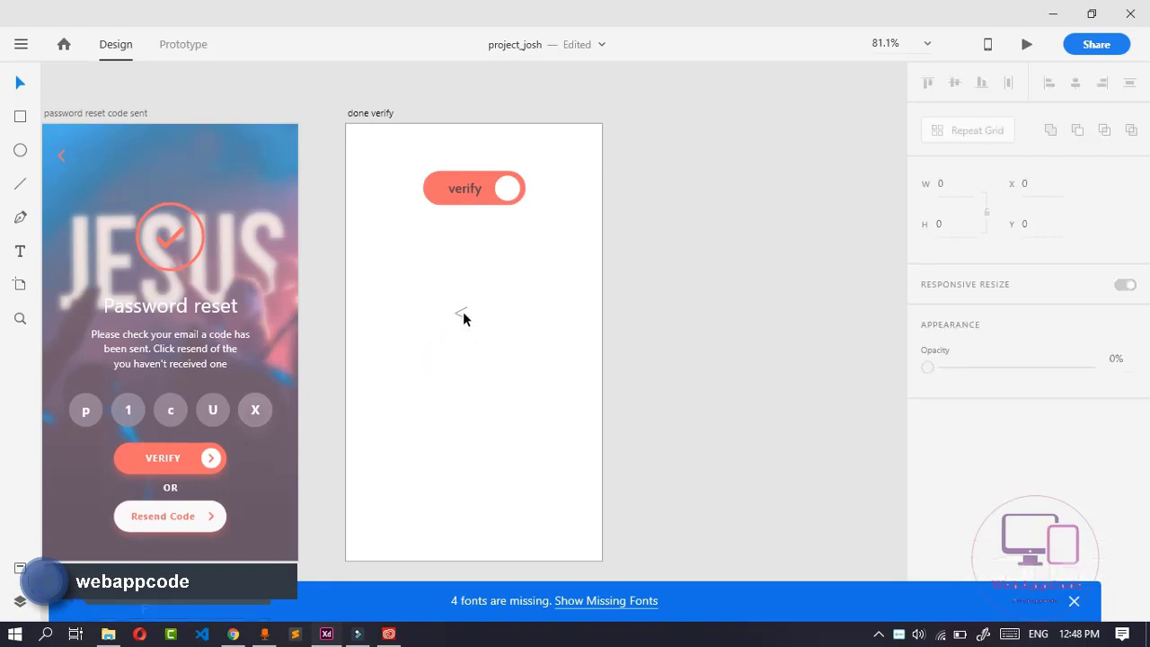
Flip the chevron group horizontally to point right and resize it to about 8.7 wide by 21 high.
left_click(461, 320)
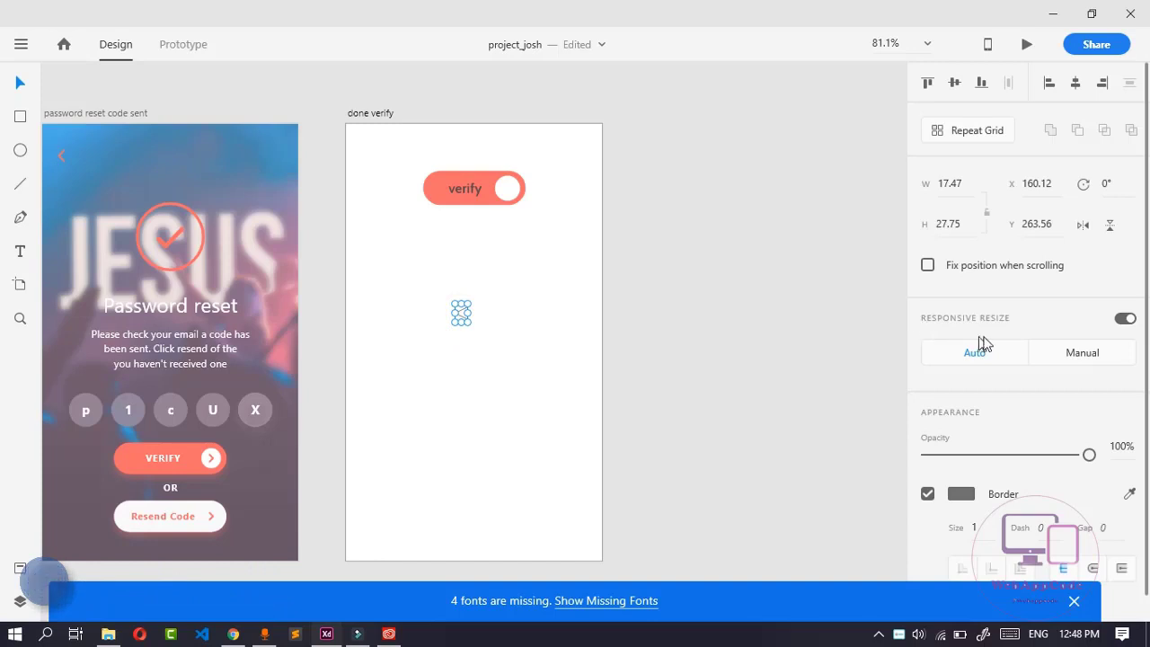
left_click(1086, 228)
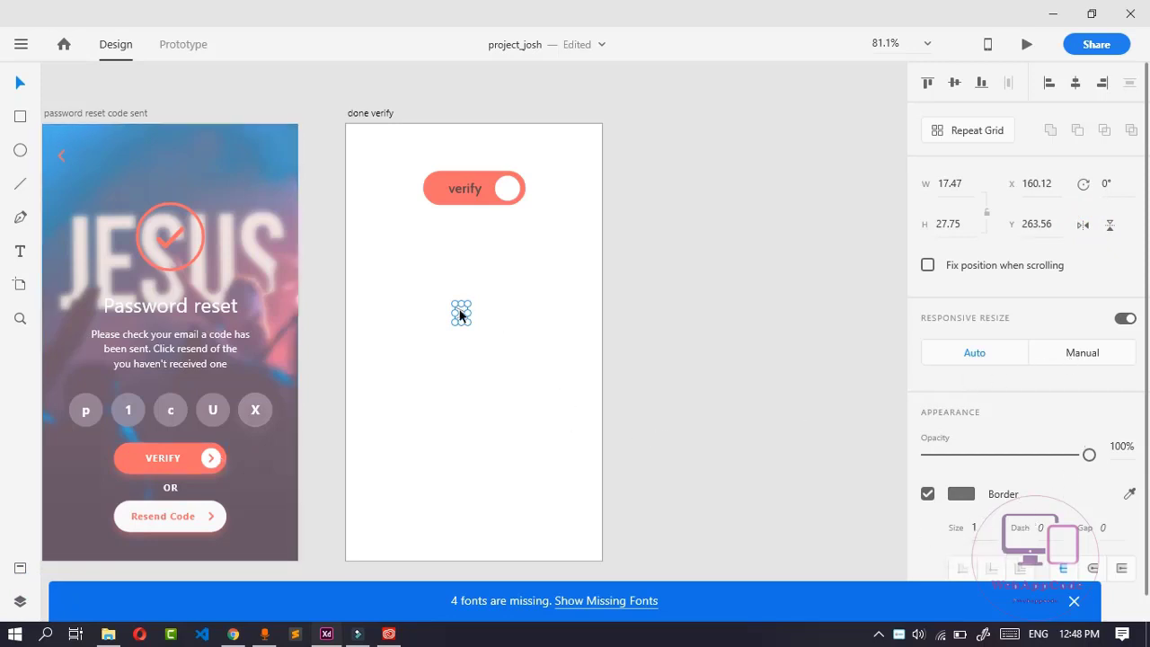
left_click_drag(457, 311, 461, 312)
Sample the coral of the existing VERIFY button for the chevron's border and set the border size to 2.
left_click(1130, 495)
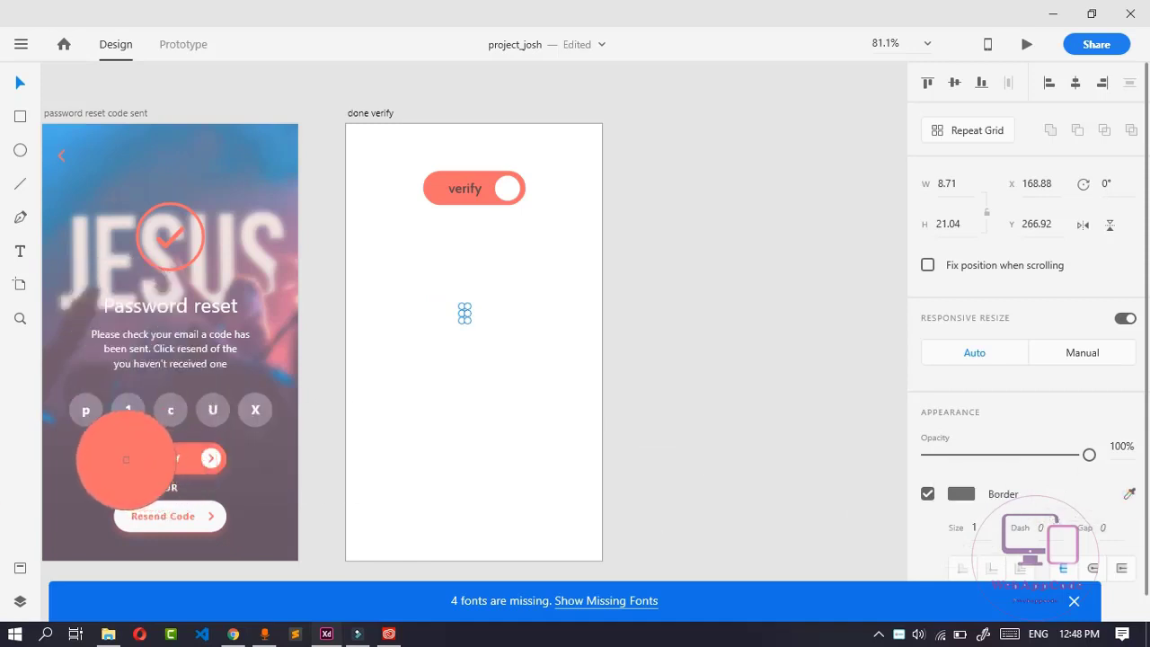
left_click(154, 456)
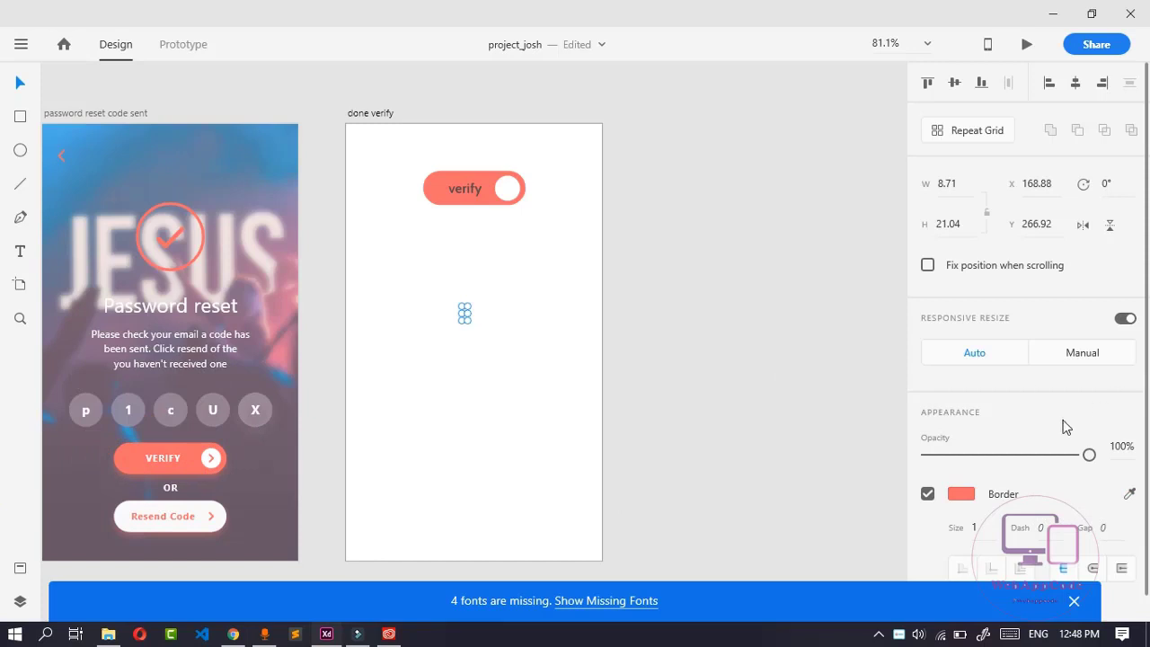
left_click(965, 526)
type("2")
key("Return")
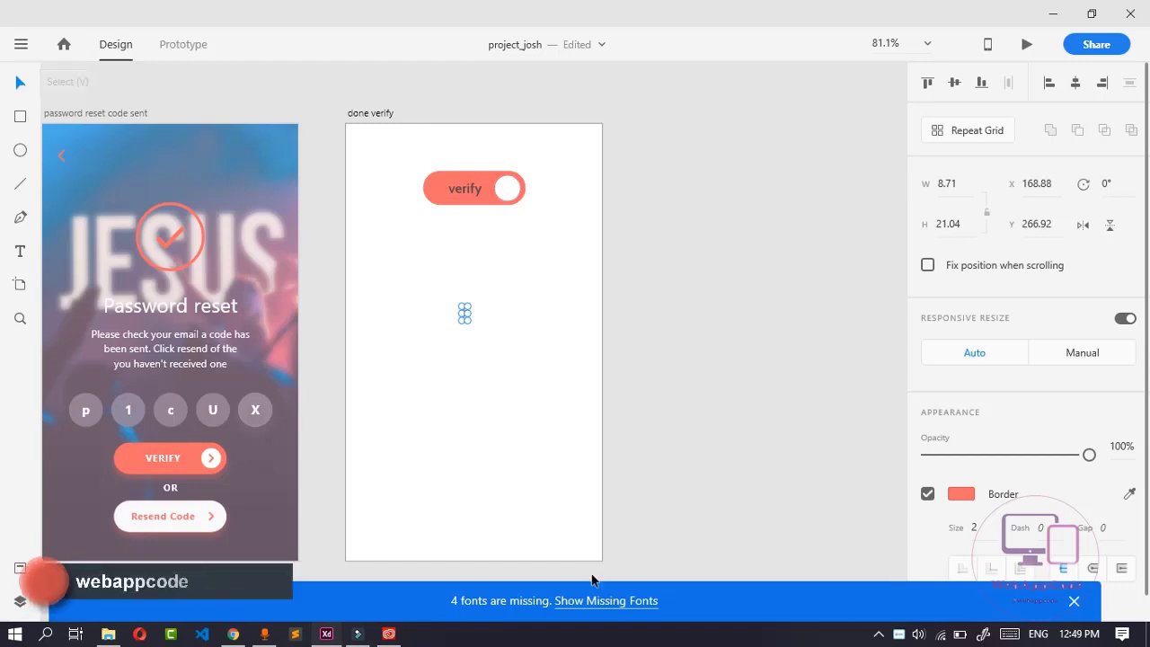
Move the coral chevron into the centre of the button's white circle, at about X 231.9, Y 83.9.
left_click(507, 431)
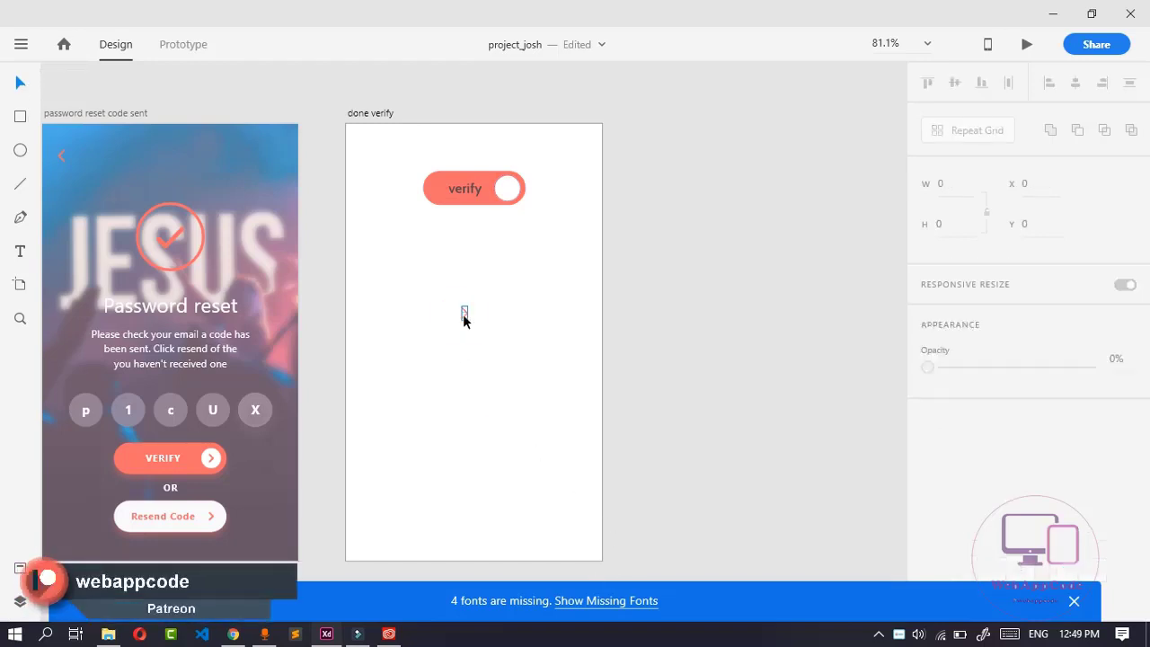
left_click_drag(463, 319, 510, 194)
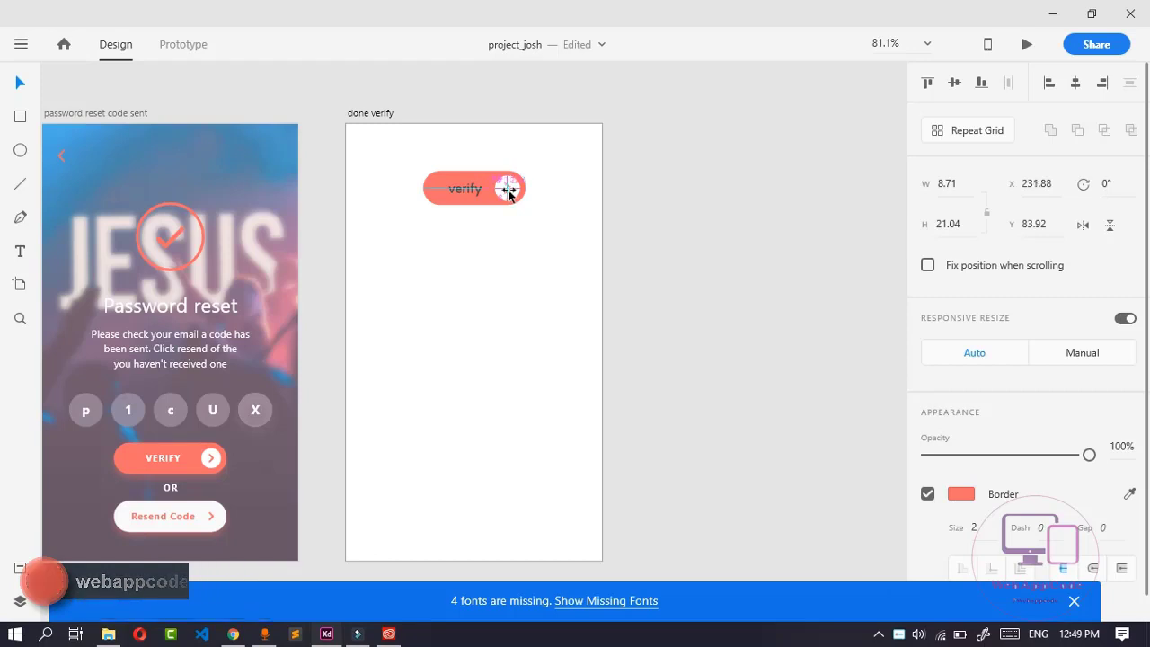
left_click(506, 455)
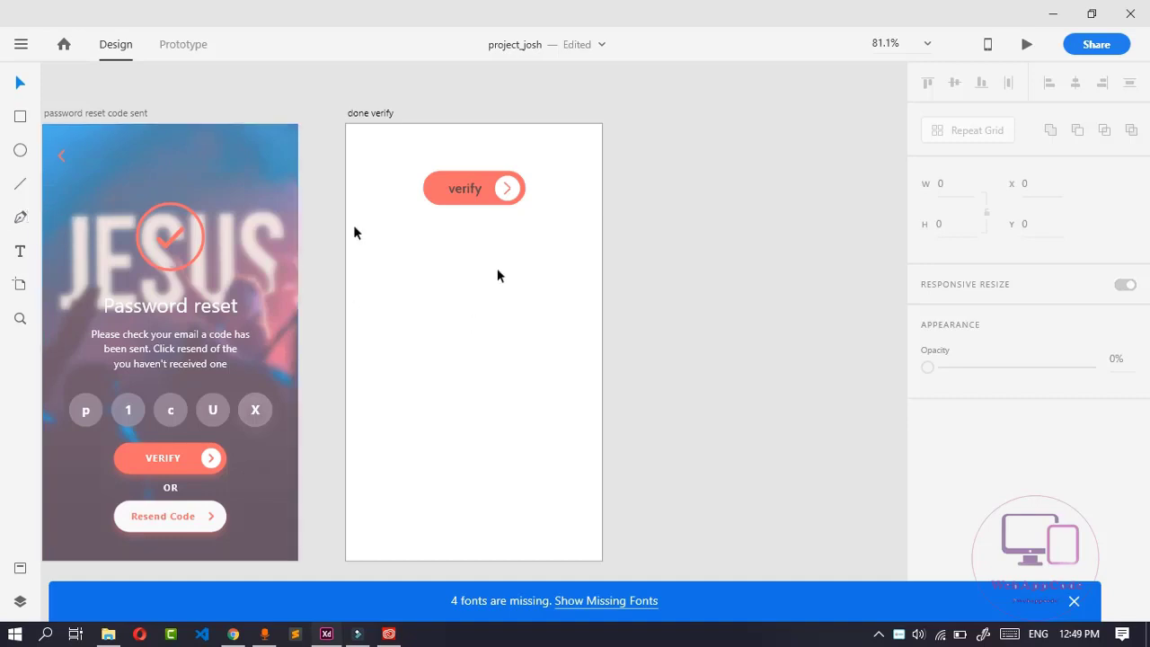
Draw a closed Pen tool shape below the button, with a curved top at Y 286 and a flat base from X 74 to 159 at Y 360.
left_click(23, 222)
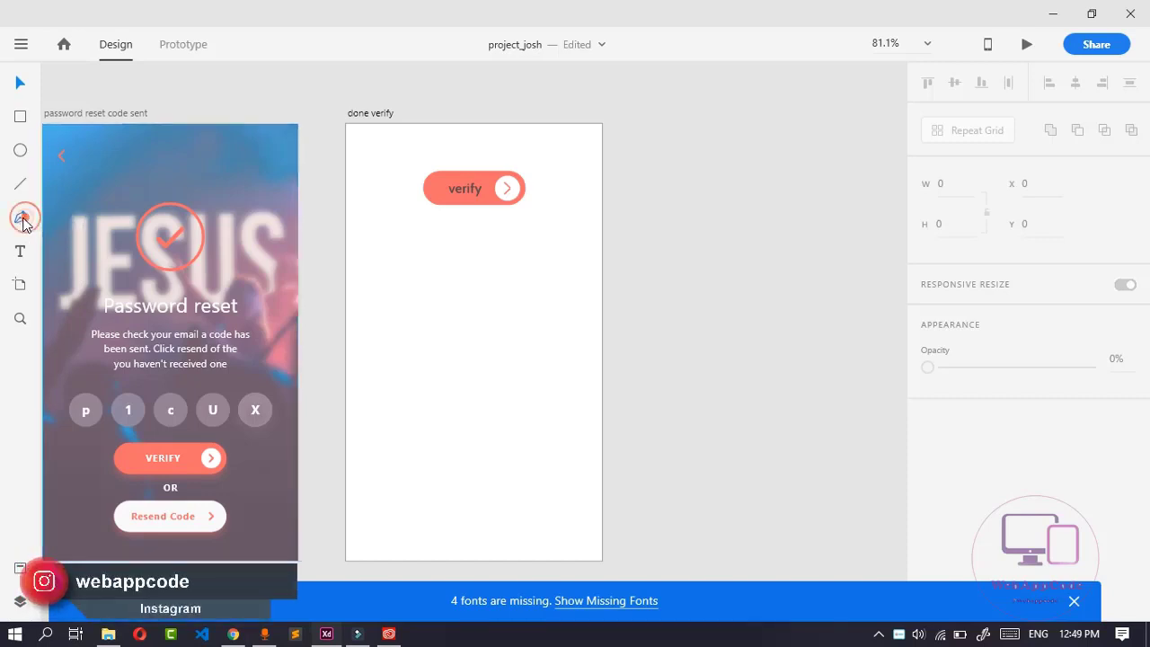
left_click(397, 370)
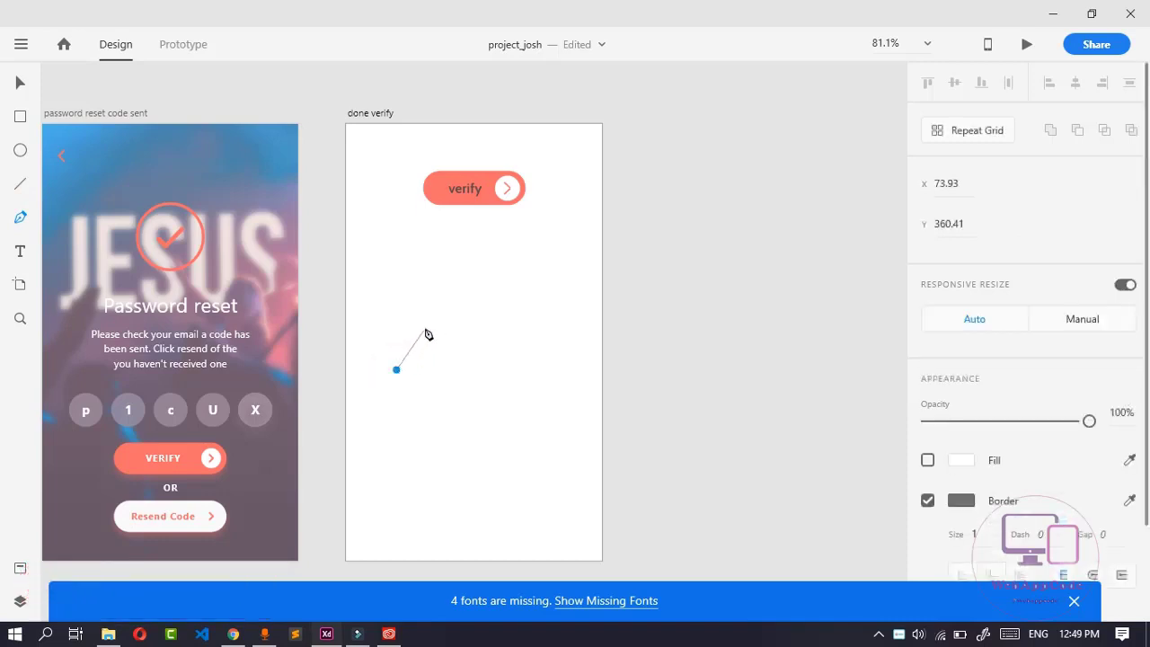
left_click_drag(433, 320, 514, 334)
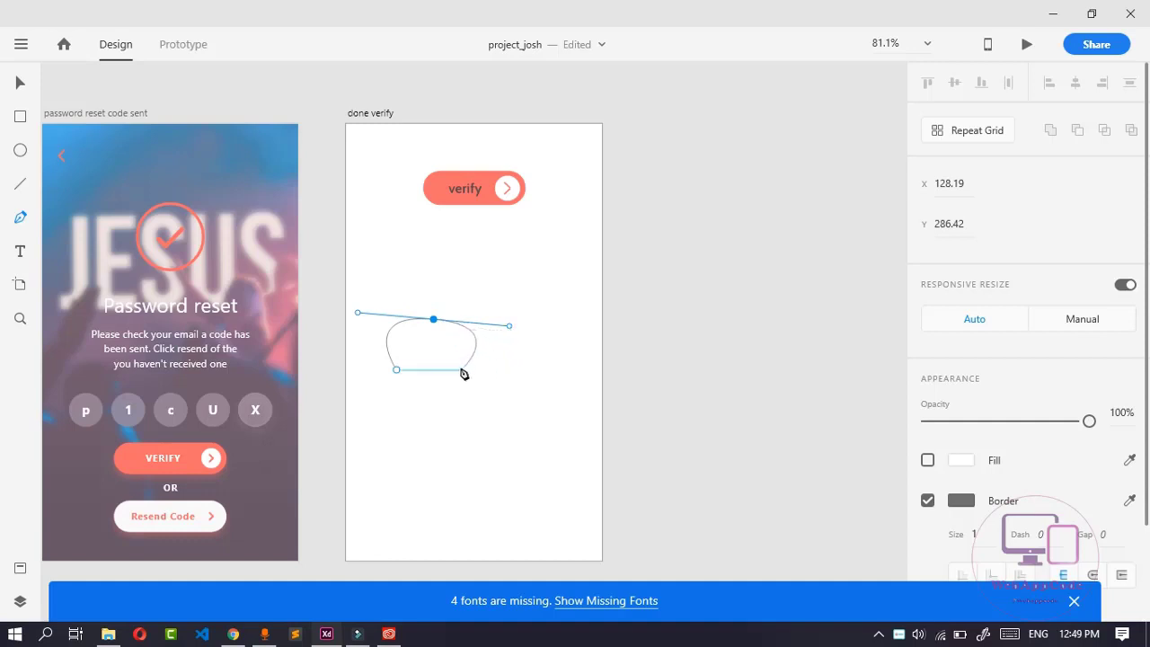
left_click(454, 370)
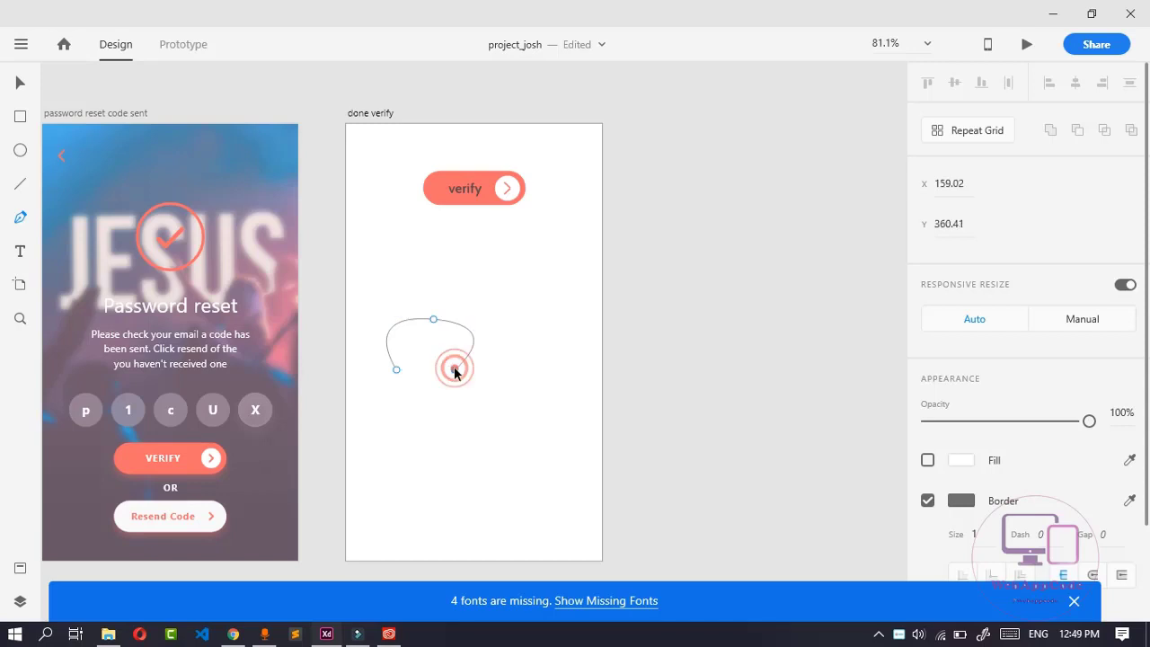
left_click(396, 368)
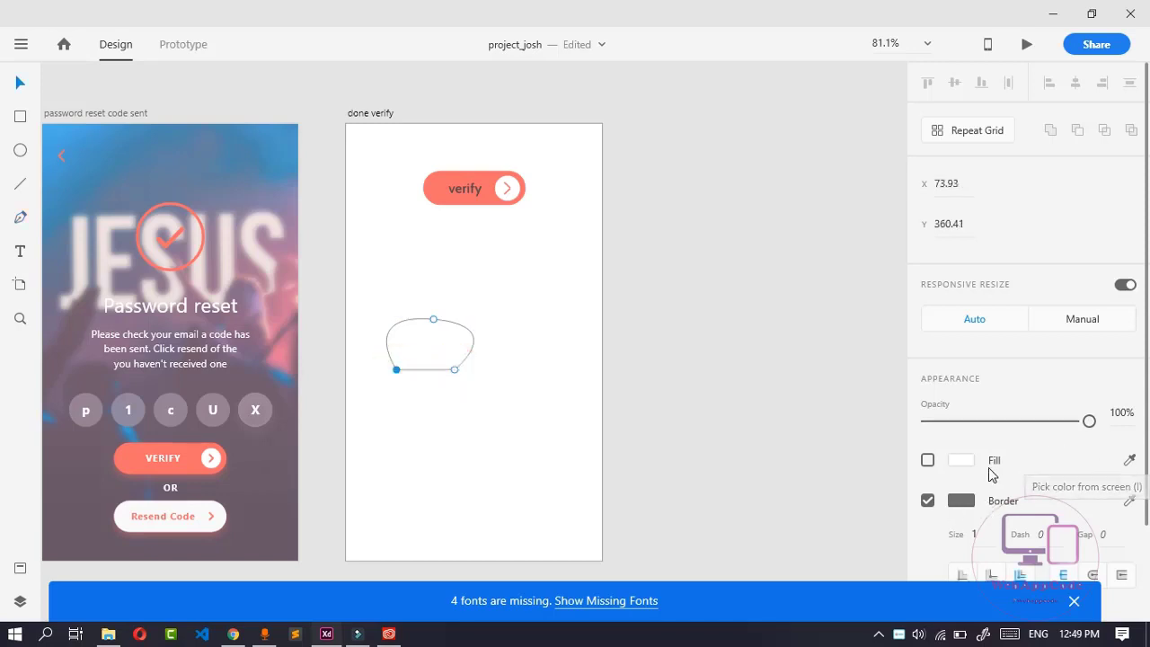
Fill the Pen tool shape with the coral sampled from the verify button and sample the artboard's white for its border.
left_click(927, 460)
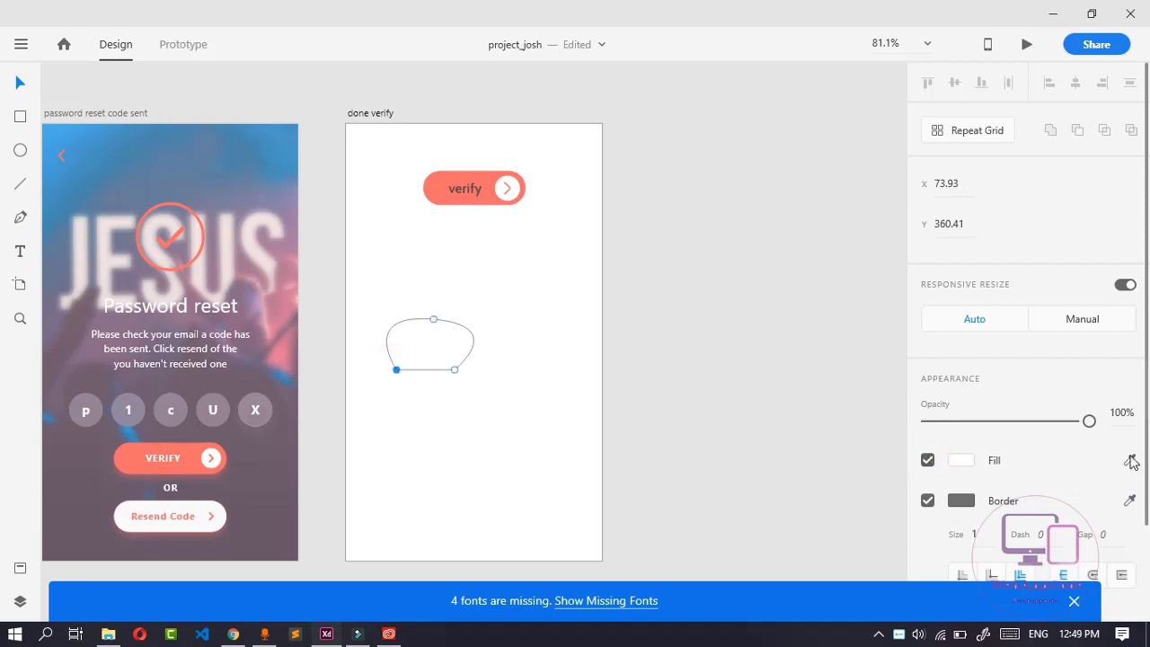
left_click_drag(1130, 459, 738, 281)
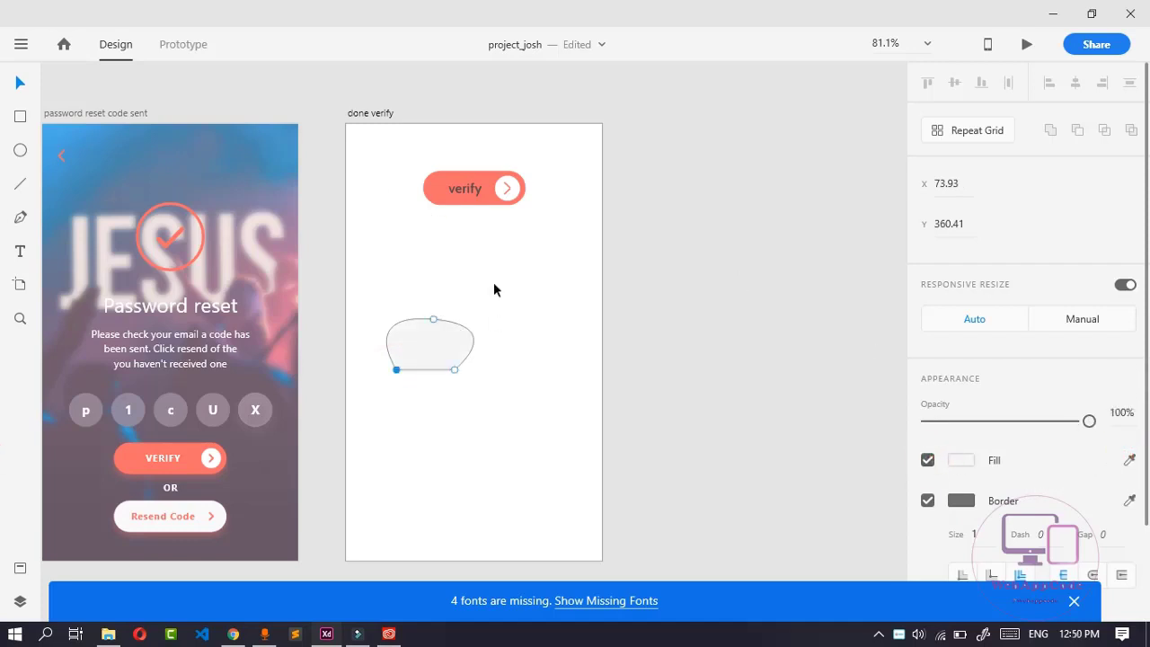
left_click(1129, 459)
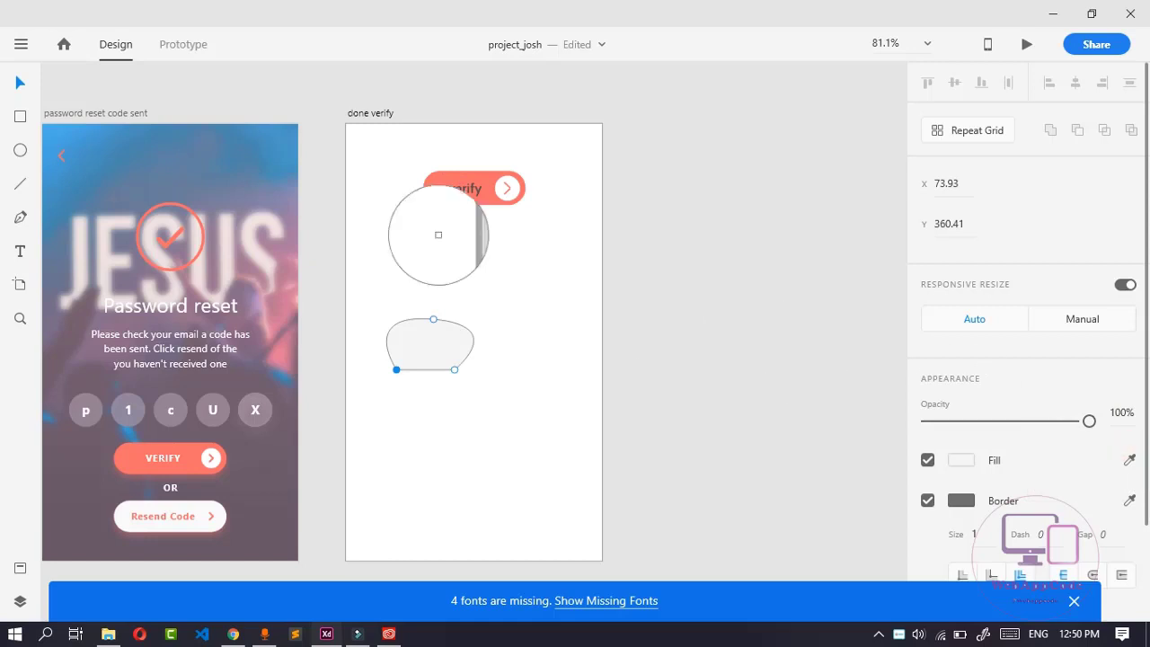
left_click(440, 196)
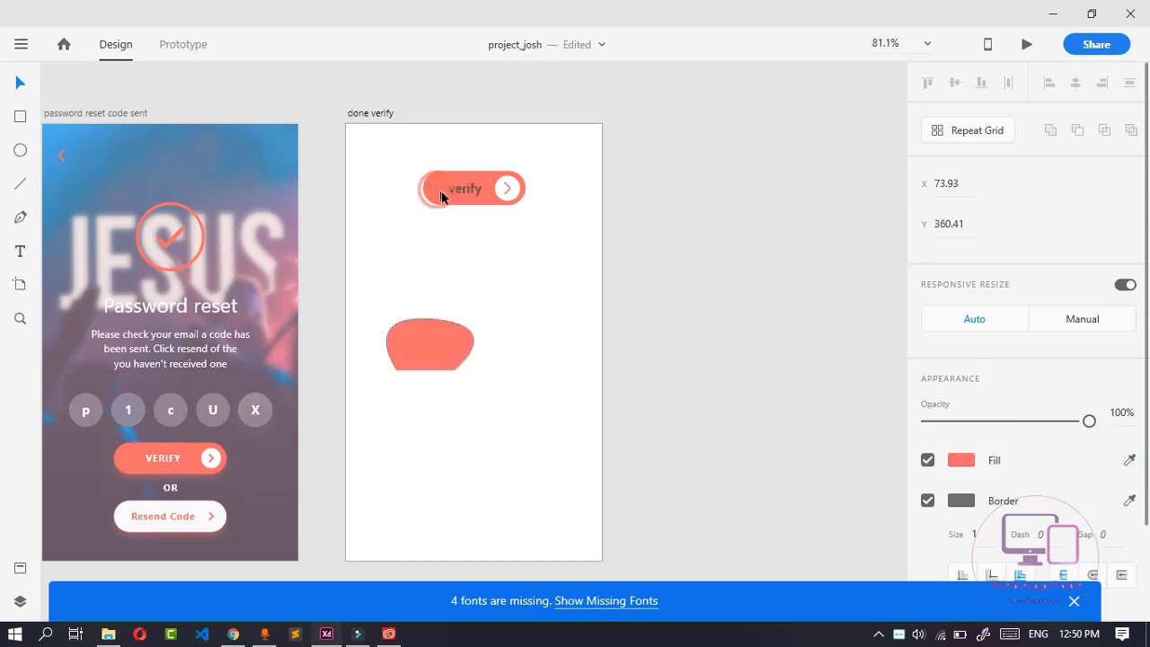
left_click(1130, 499)
left_click(456, 465)
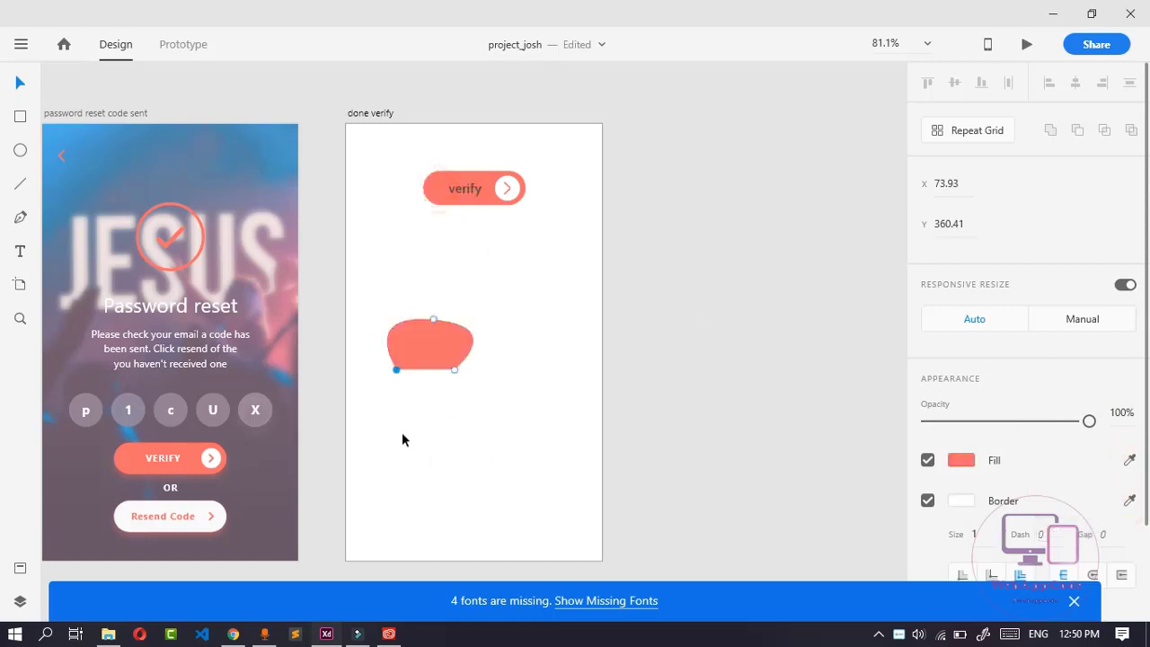
left_click(422, 360)
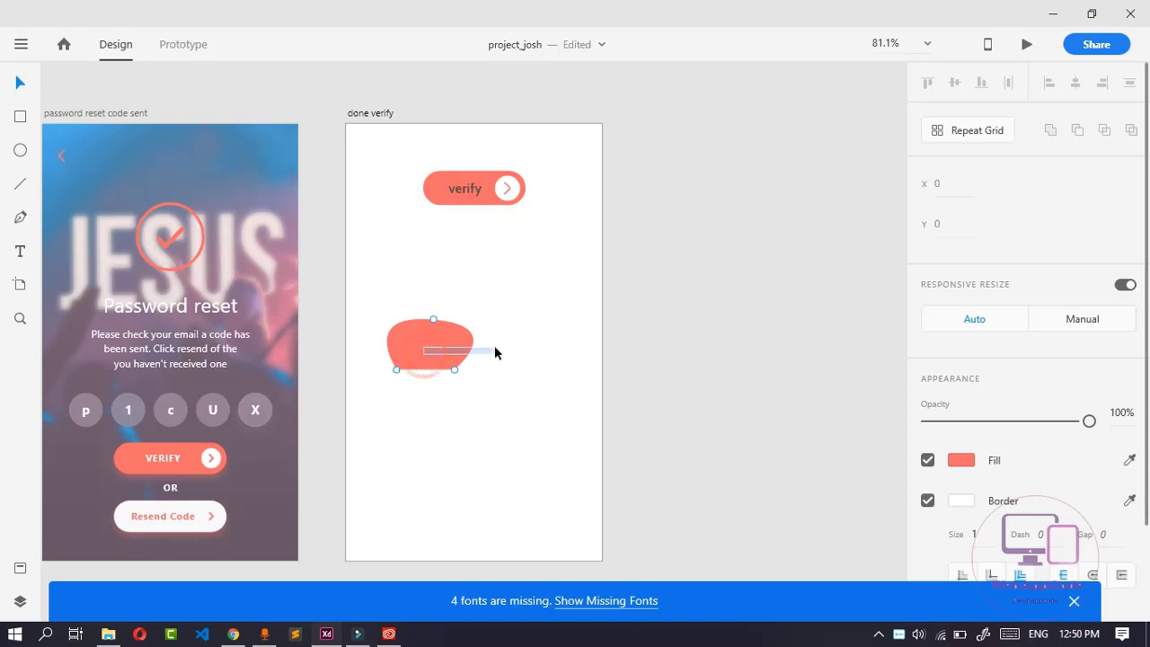
left_click(433, 370)
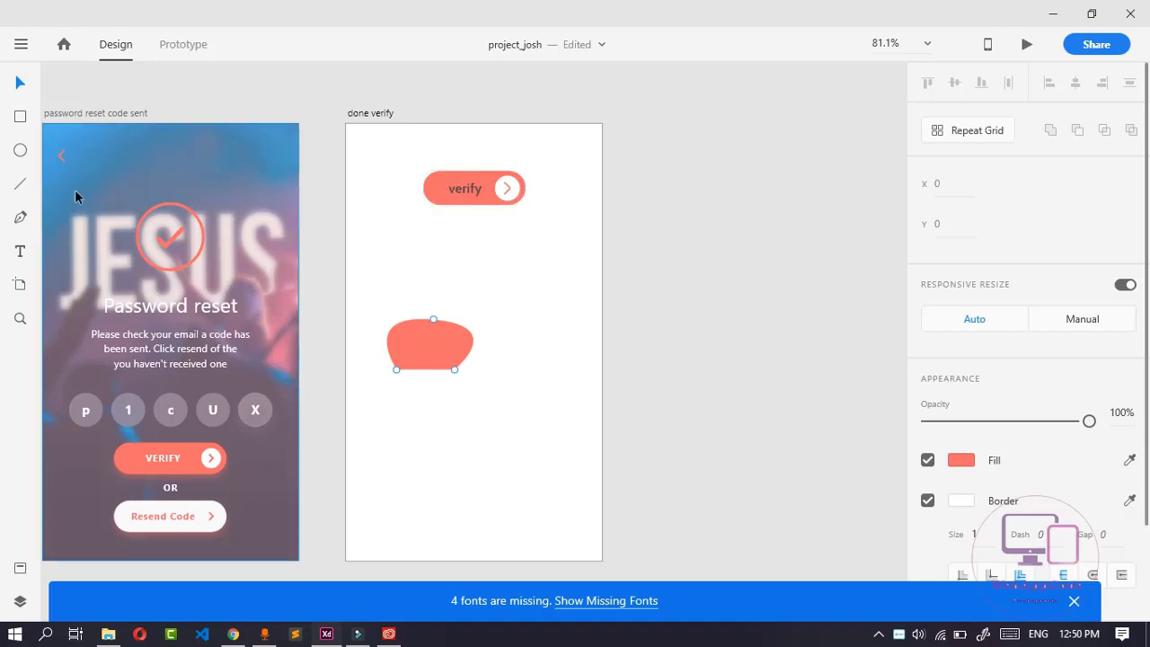
Recolour the verify button's text label with white sampled from the blank artboard.
left_click(20, 152)
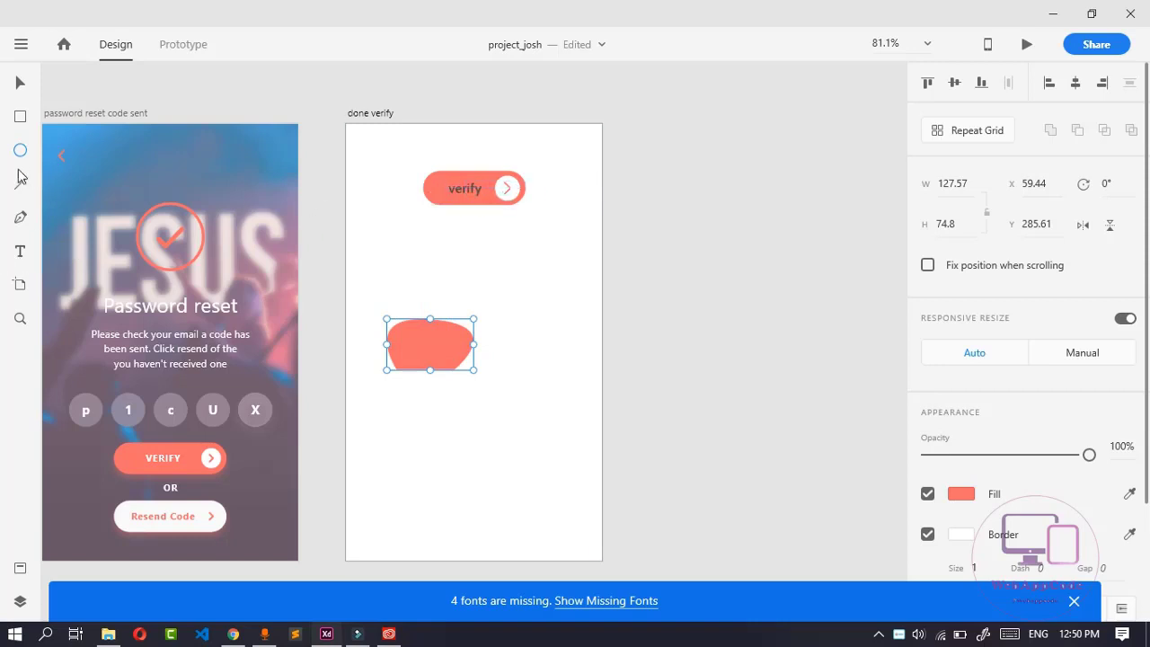
left_click(20, 83)
double_click(467, 190)
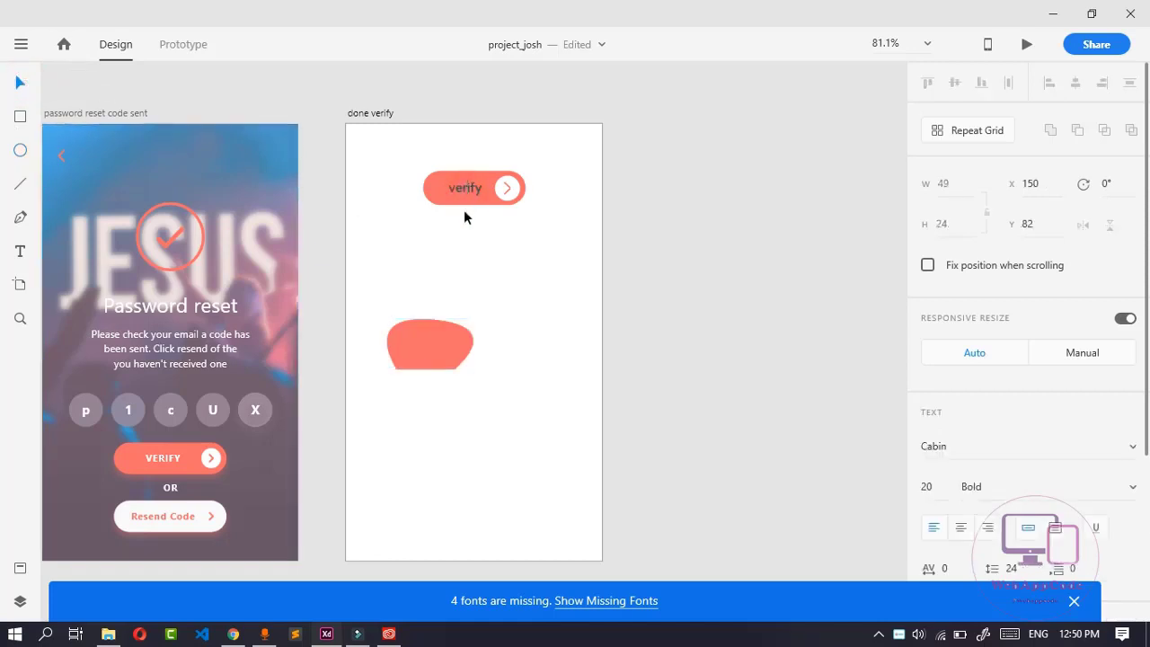
scroll(946, 487, "down", 5)
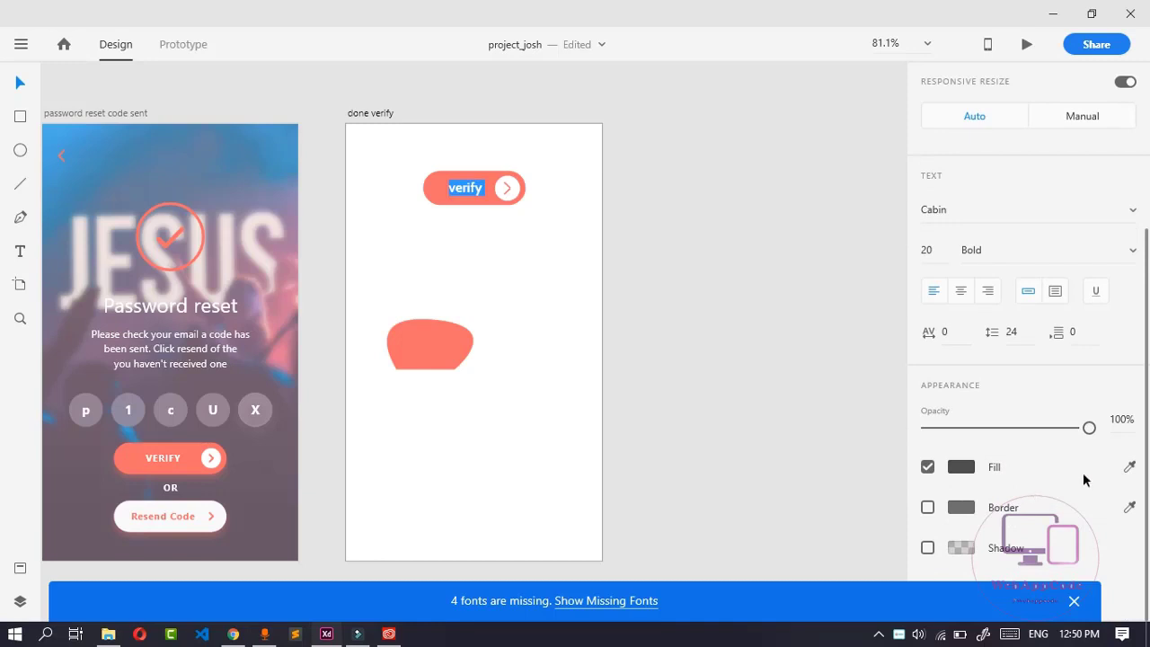
left_click(1130, 467)
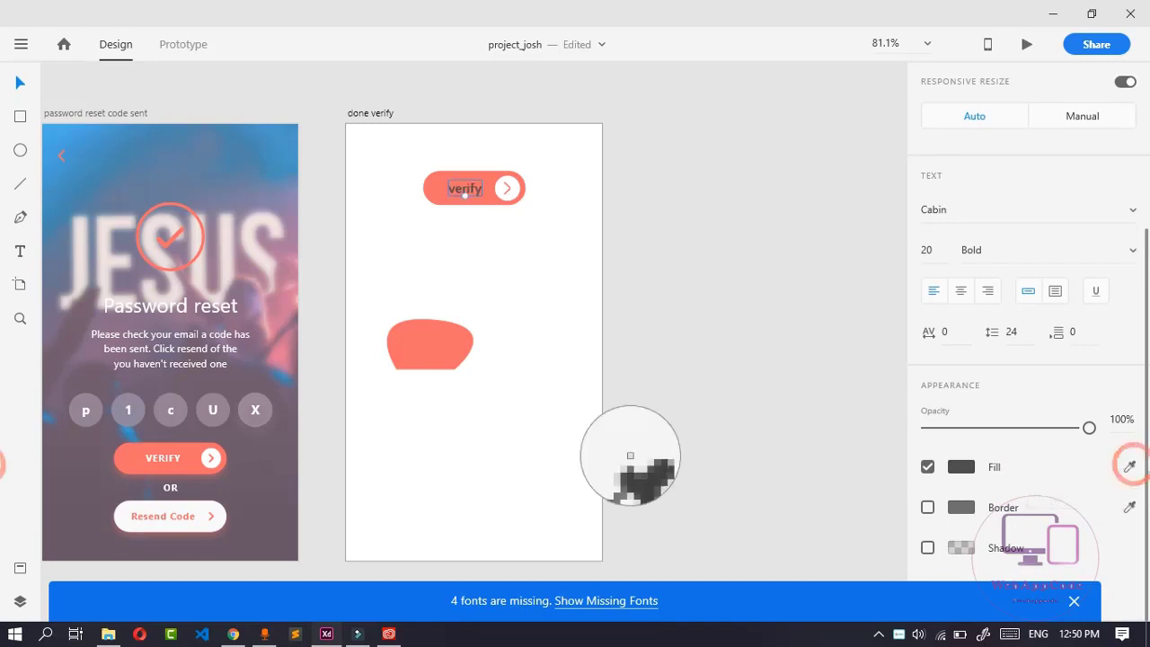
left_click(549, 457)
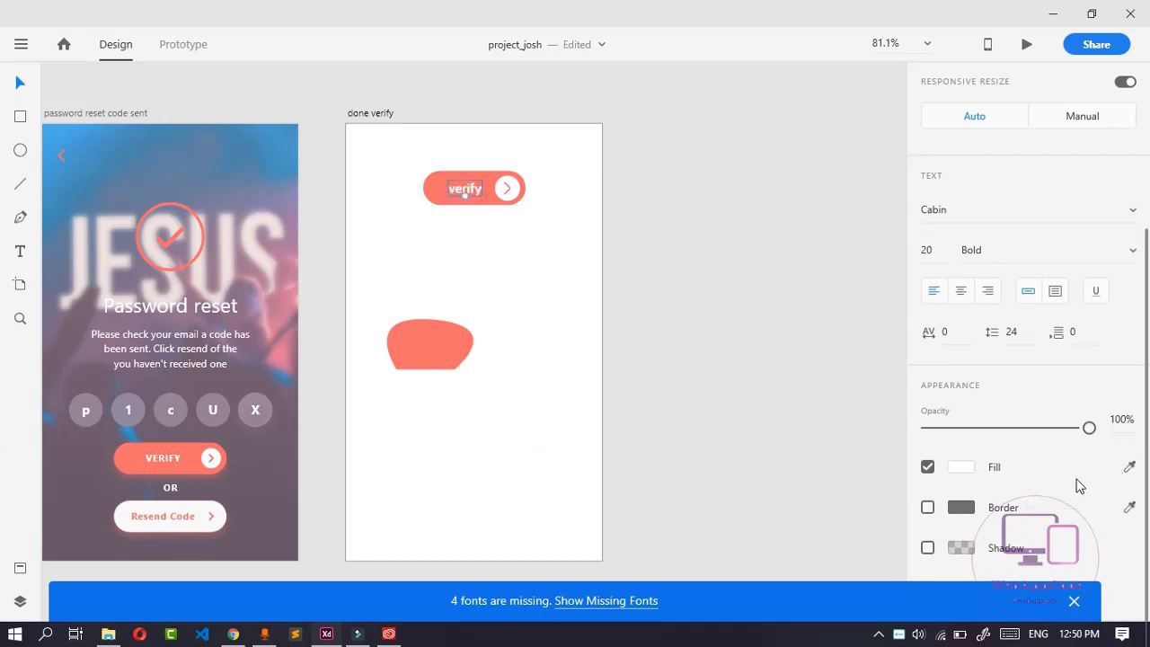
Select the coral rectangle of the verify button and dismiss the missing fonts notice.
scroll(1074, 490, "up", 5)
scroll(1074, 490, "down", 5)
scroll(1083, 393, "up", 3)
scroll(1083, 395, "down", 3)
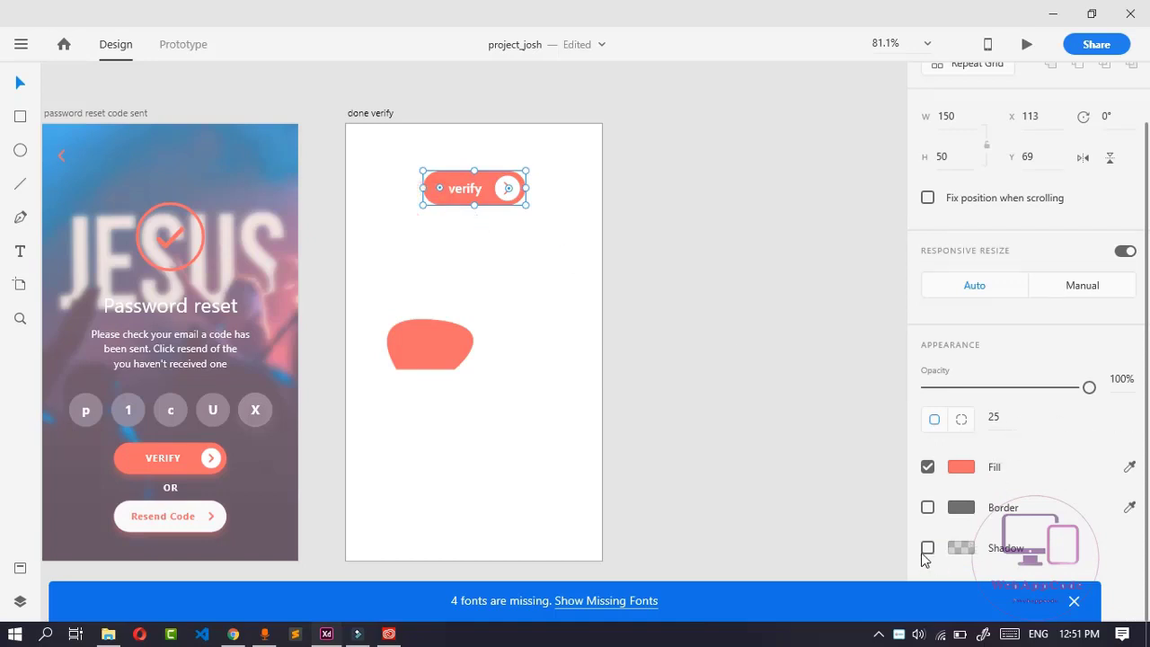
left_click(1074, 601)
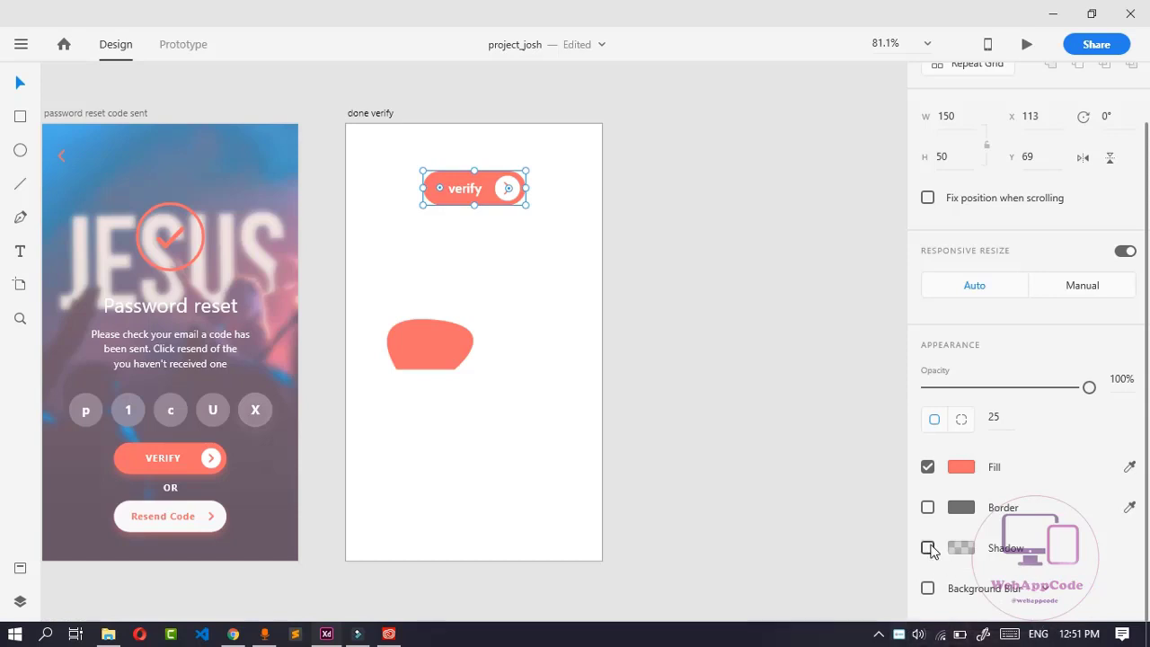
left_click(278, 545)
mouse_move(291, 544)
left_mouse_down()
mouse_move(296, 538)
mouse_move(287, 541)
left_mouse_up()
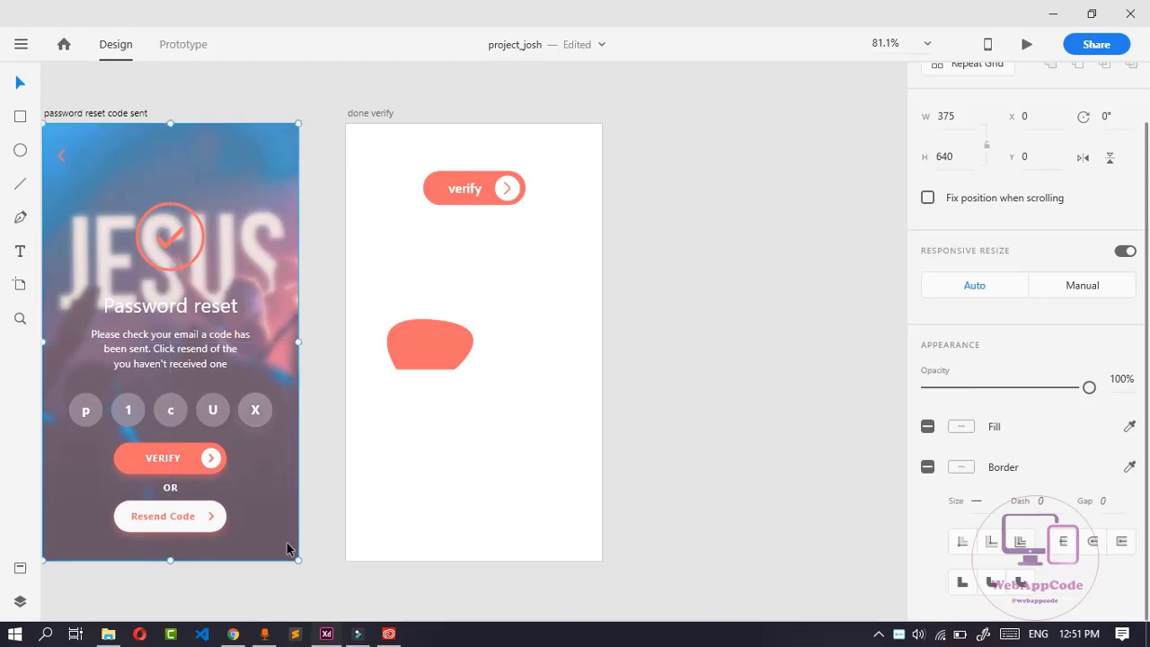
key("ctrl+a")
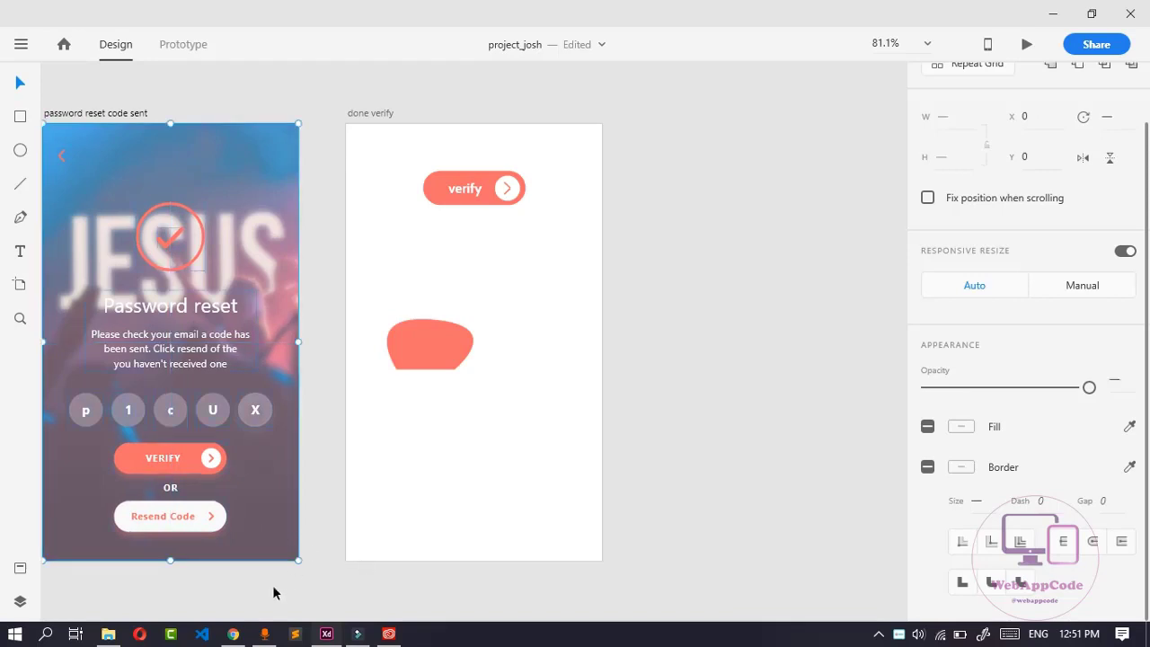
left_click(326, 591)
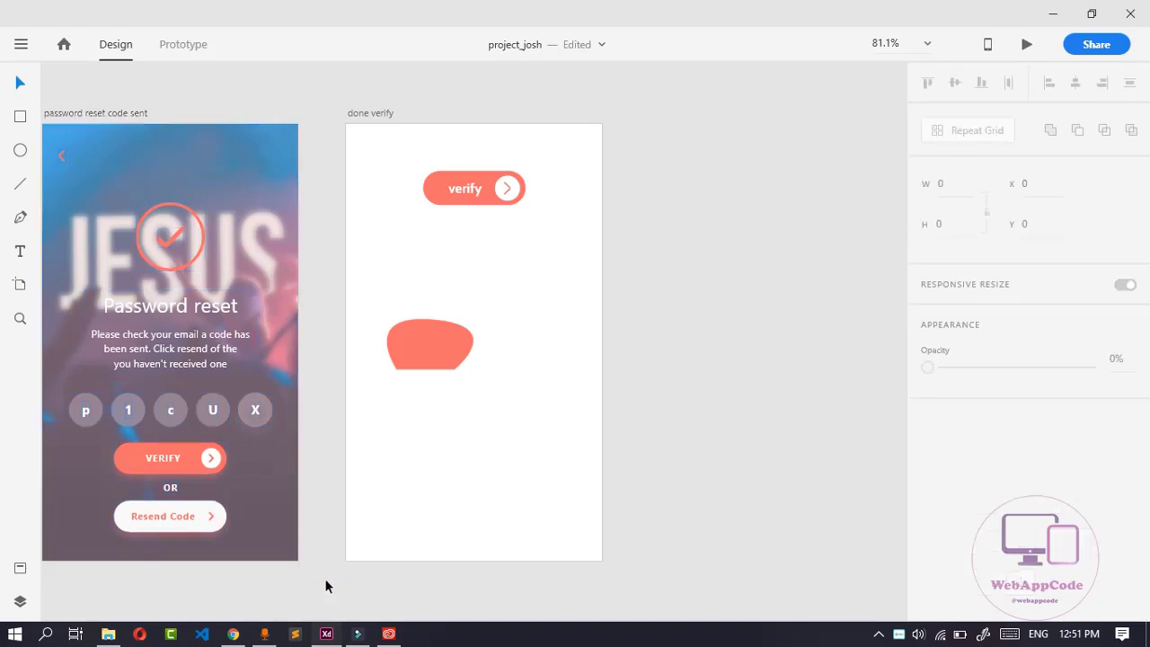
Shift the password reset artboard's gradient overlay to X 39 and copy the JESUS photo beneath it onto the done verify artboard.
left_click(290, 540)
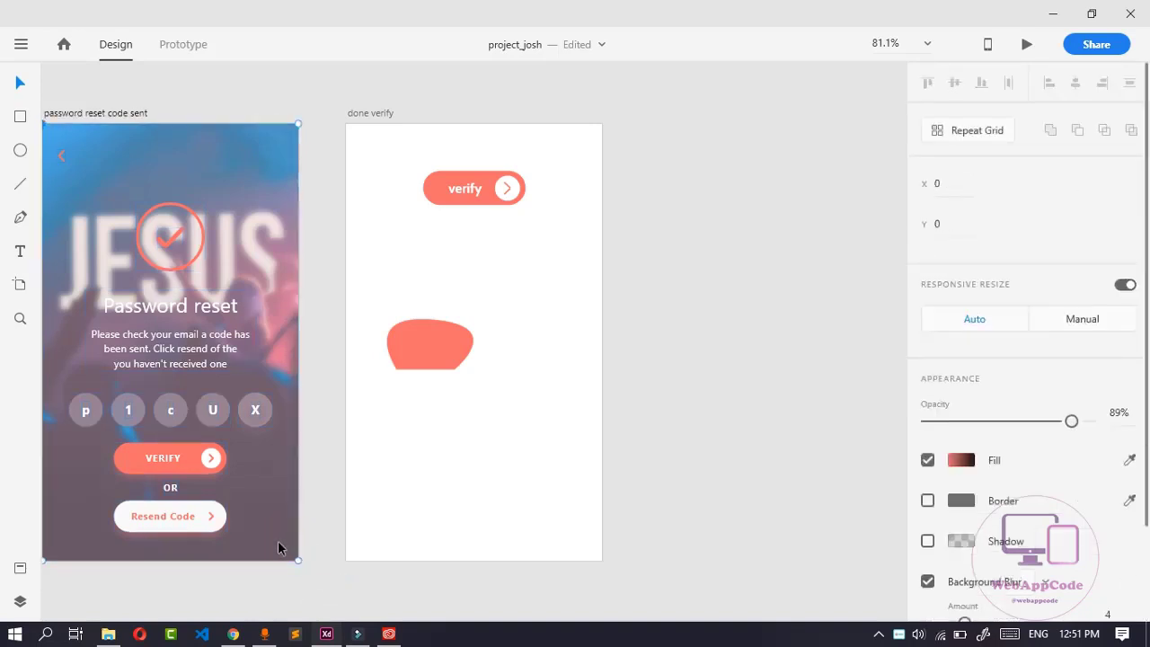
left_click(280, 542)
left_click_drag(282, 518, 310, 515)
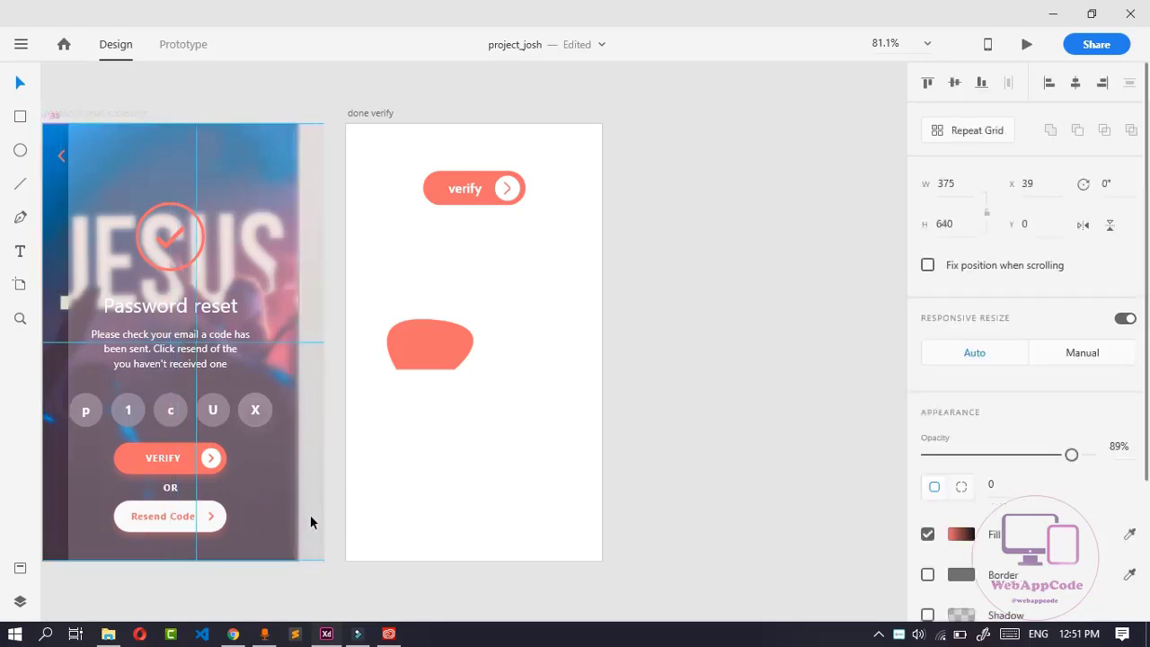
left_click(68, 462)
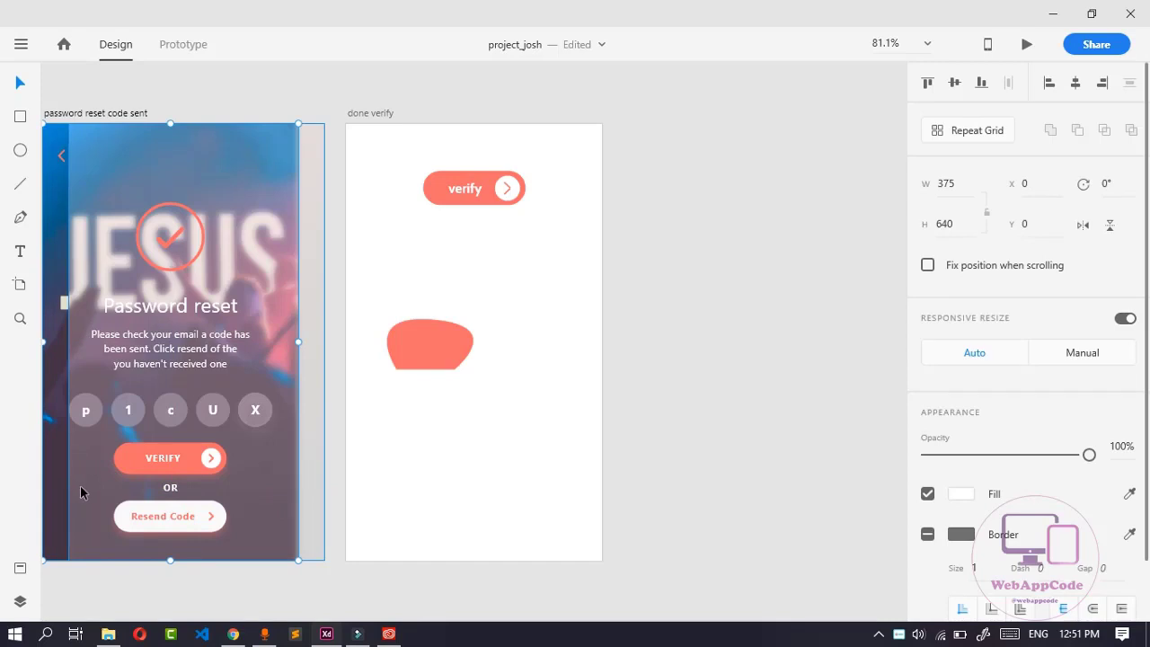
left_click(405, 494)
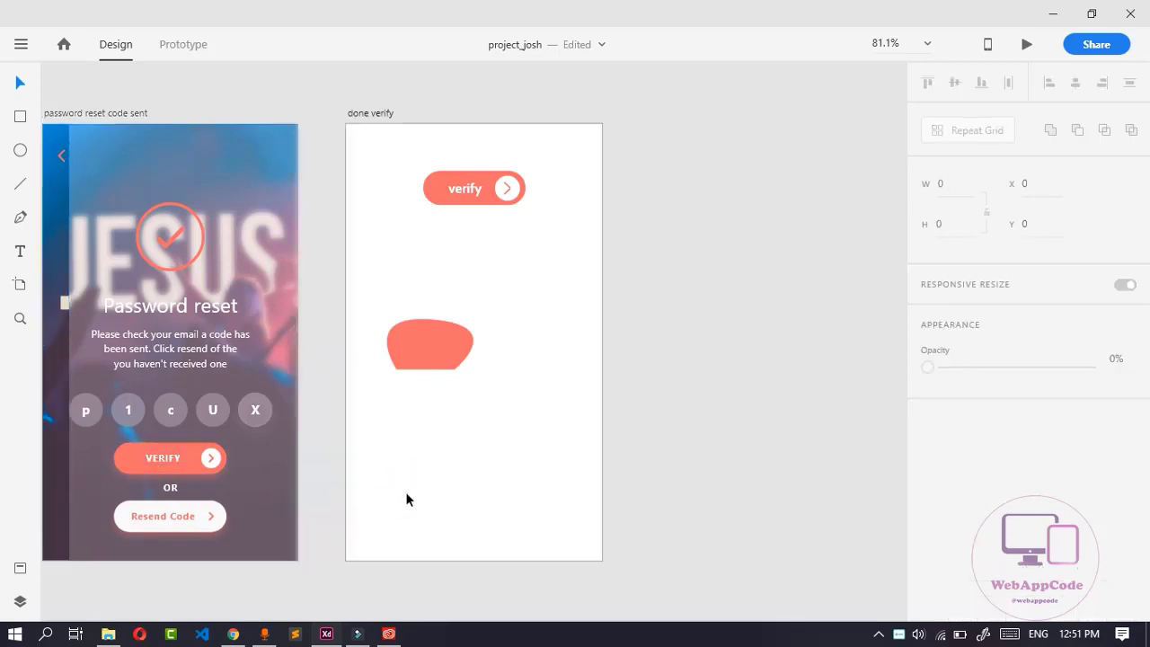
key("ctrl+v")
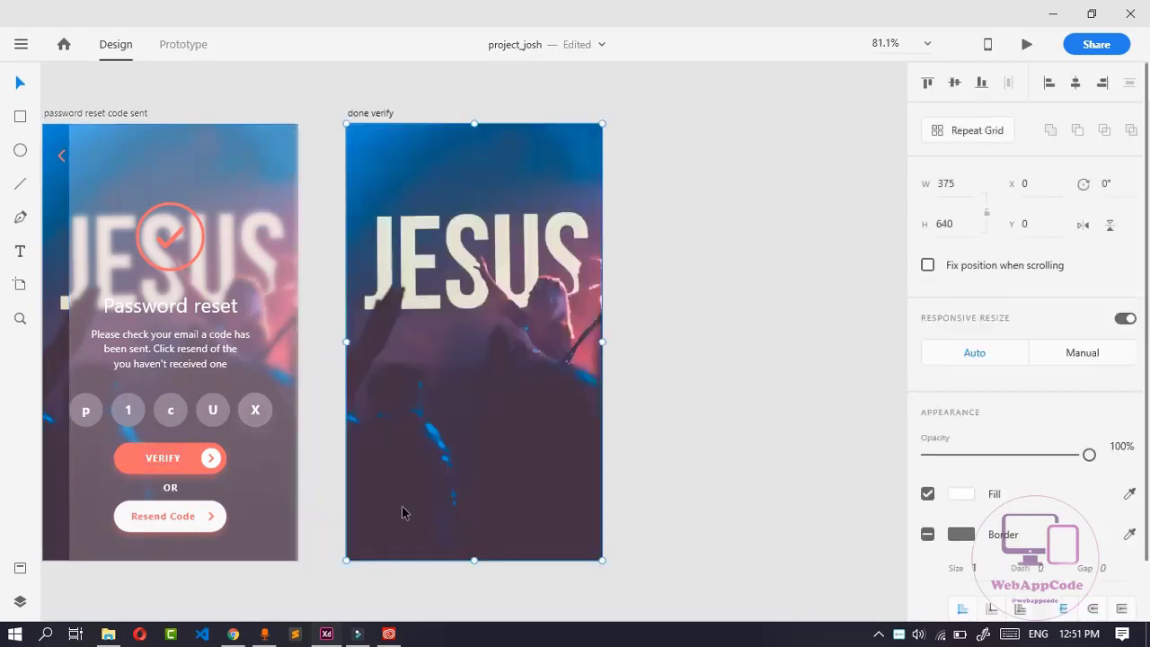
Send the pasted photo behind the button and shape, and move the password reset artboard's gradient overlay back to X 0.
right_click(499, 400)
mouse_move(712, 394)
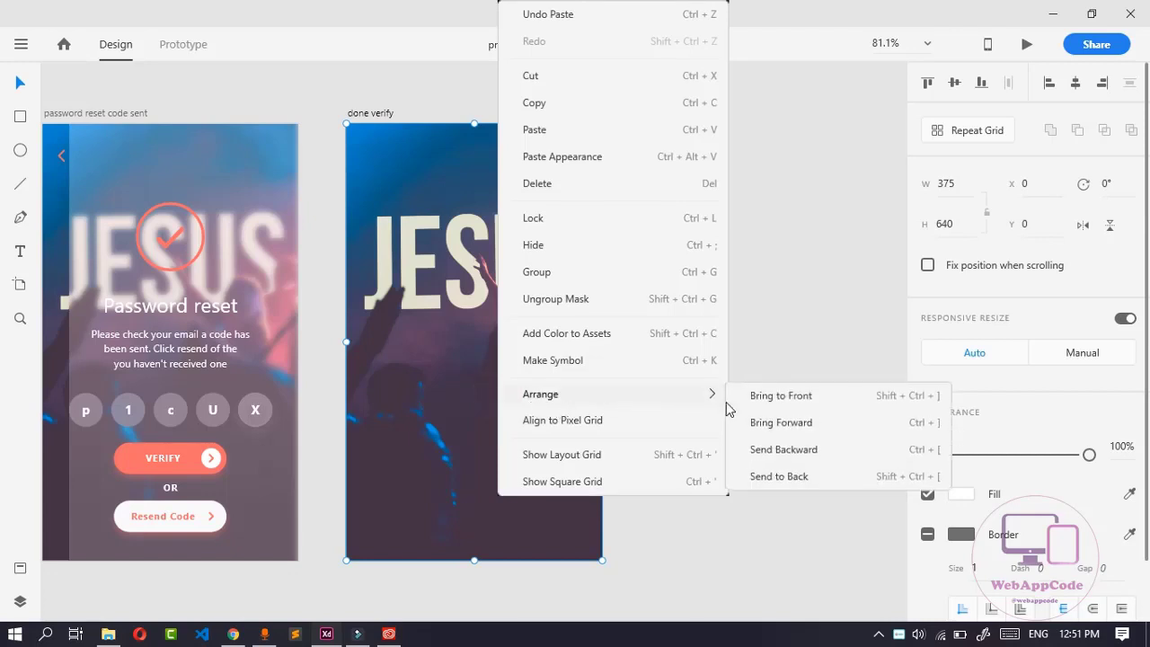
left_click(809, 479)
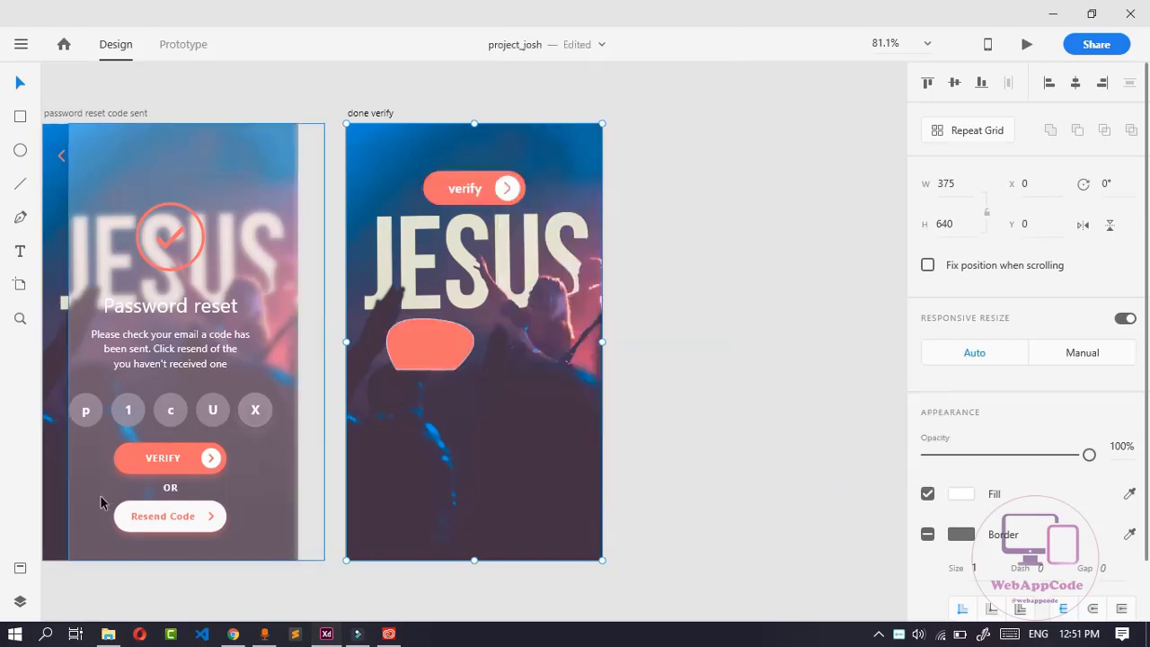
left_click_drag(100, 501, 76, 495)
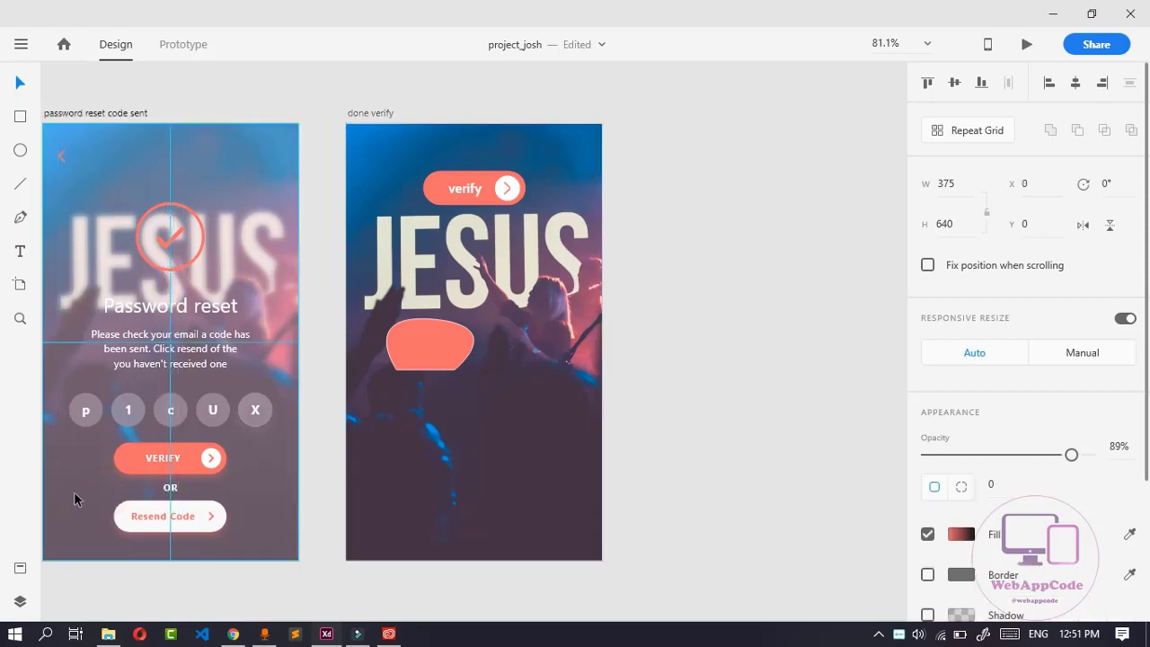
Add a shadow to the verify button's coral rectangle and set its colour to white #FFFFFF at 16% opacity.
left_click(517, 488)
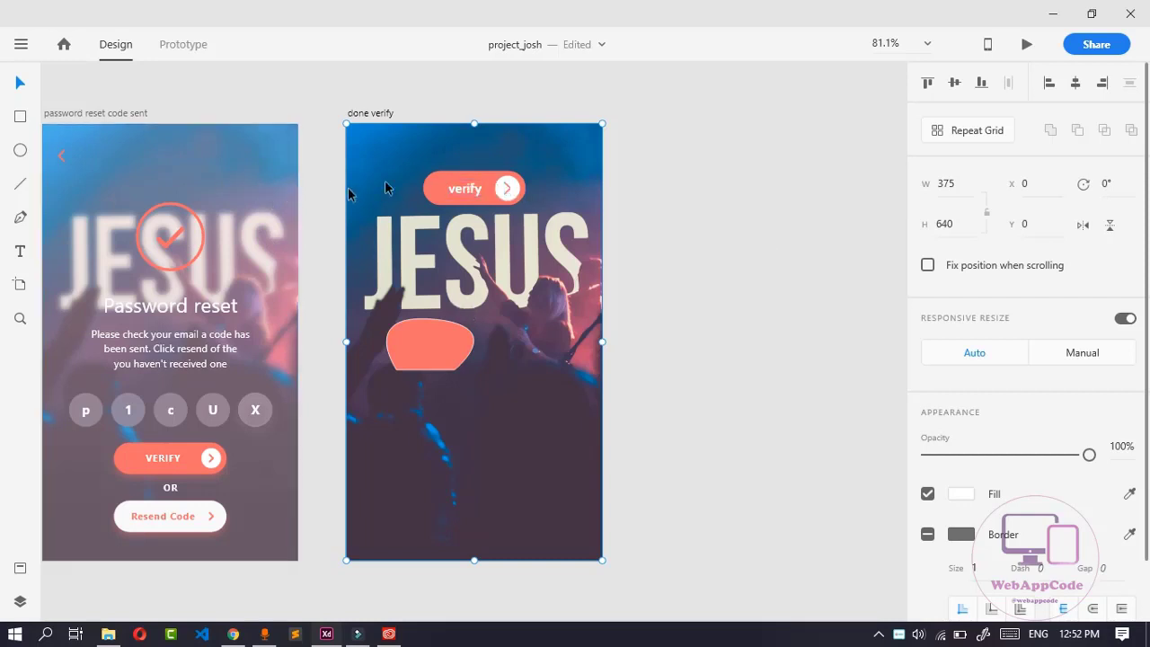
left_click(441, 181)
scroll(992, 406, "down", 2)
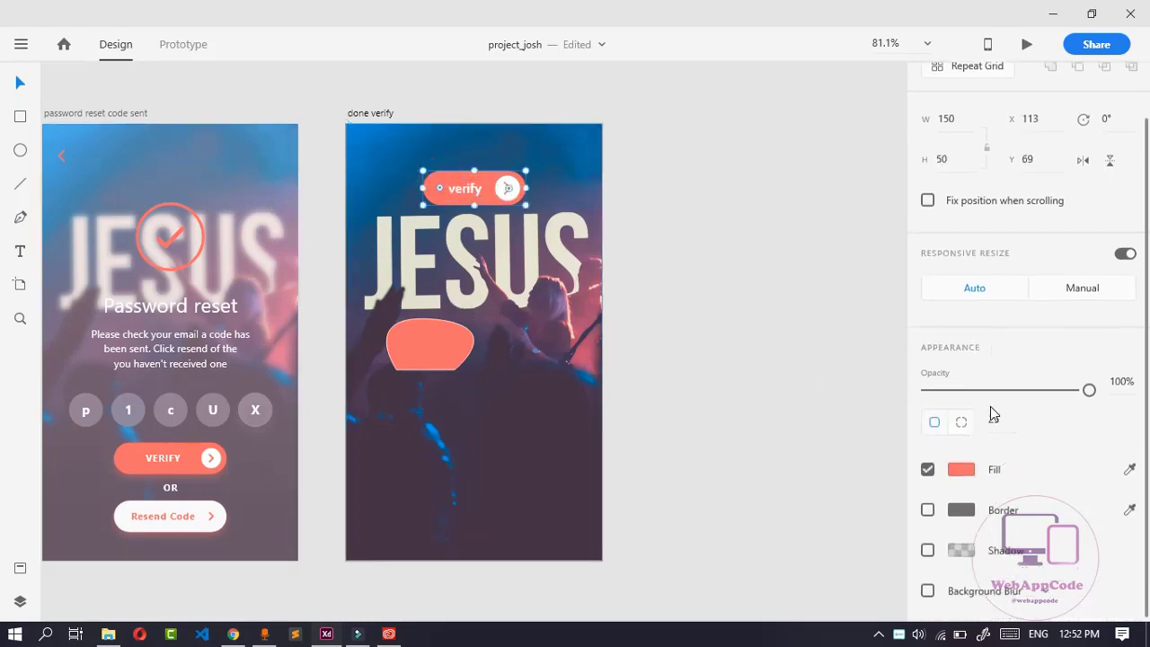
scroll(950, 490, "up", 2)
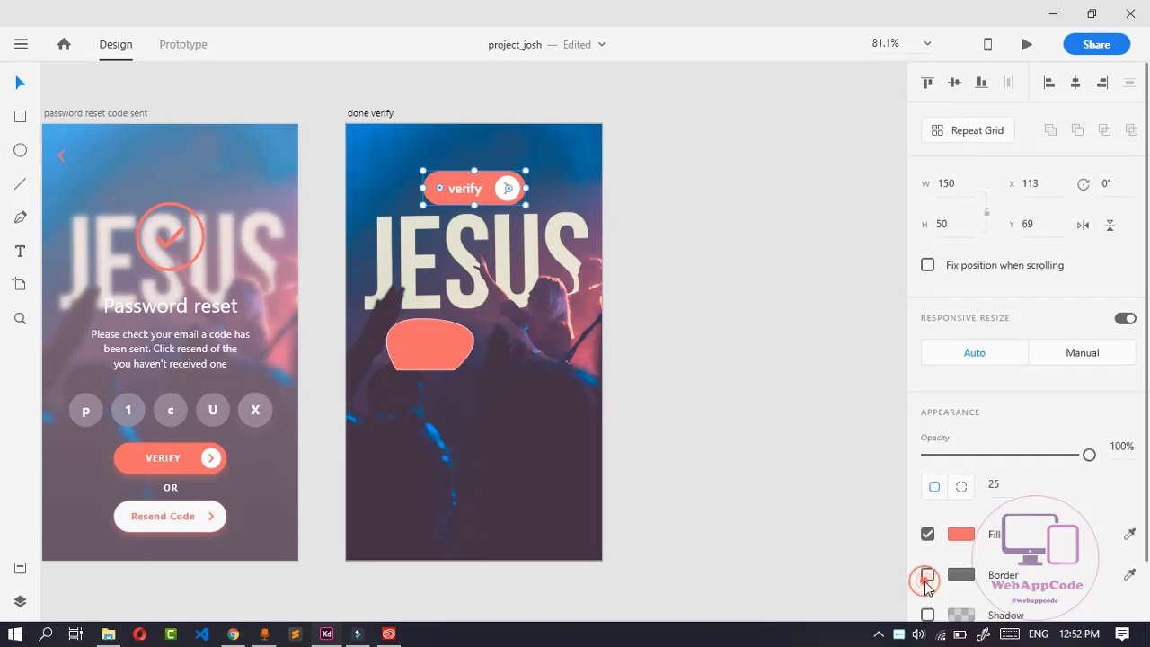
left_click(929, 614)
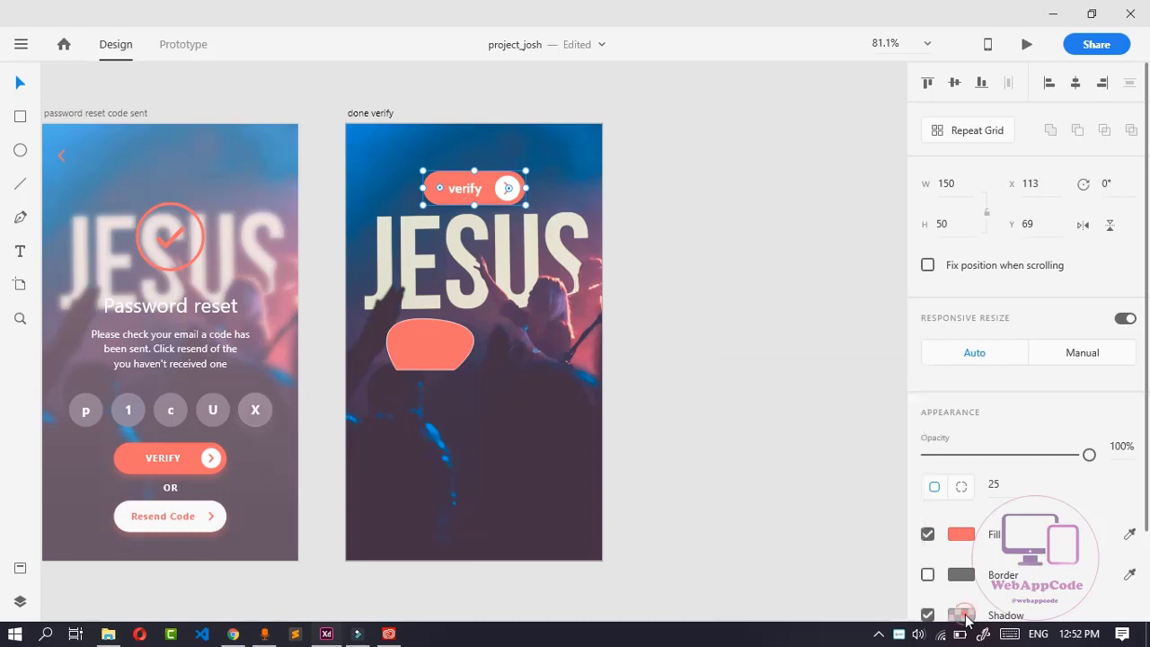
left_click(962, 616)
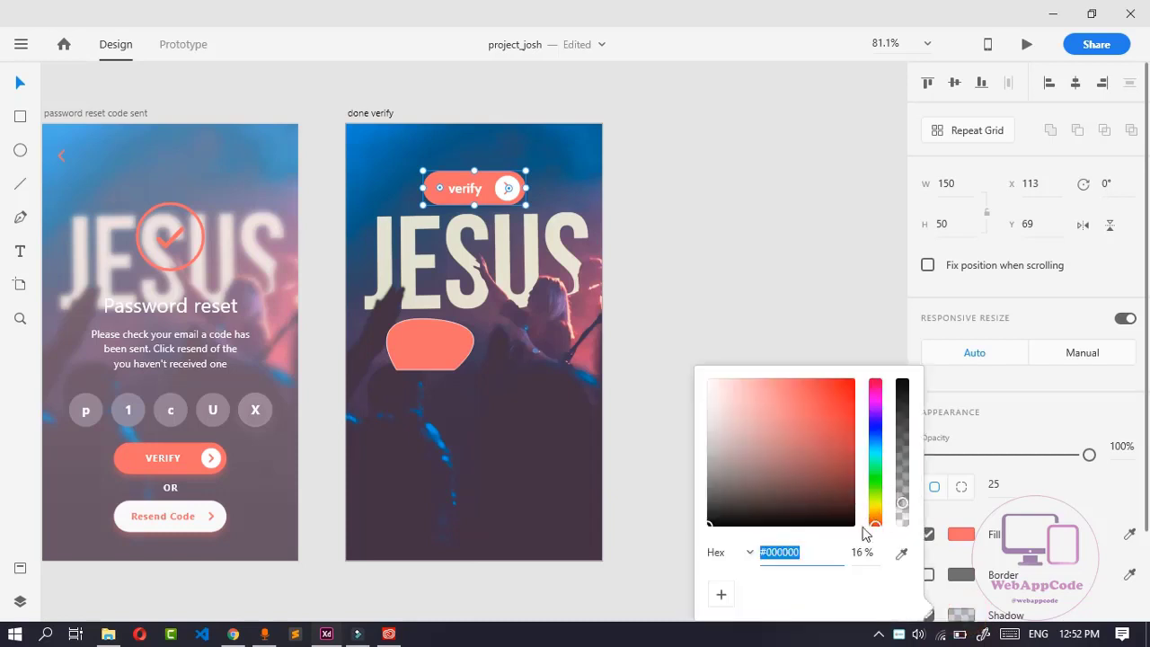
scroll(1075, 469, "down", 3)
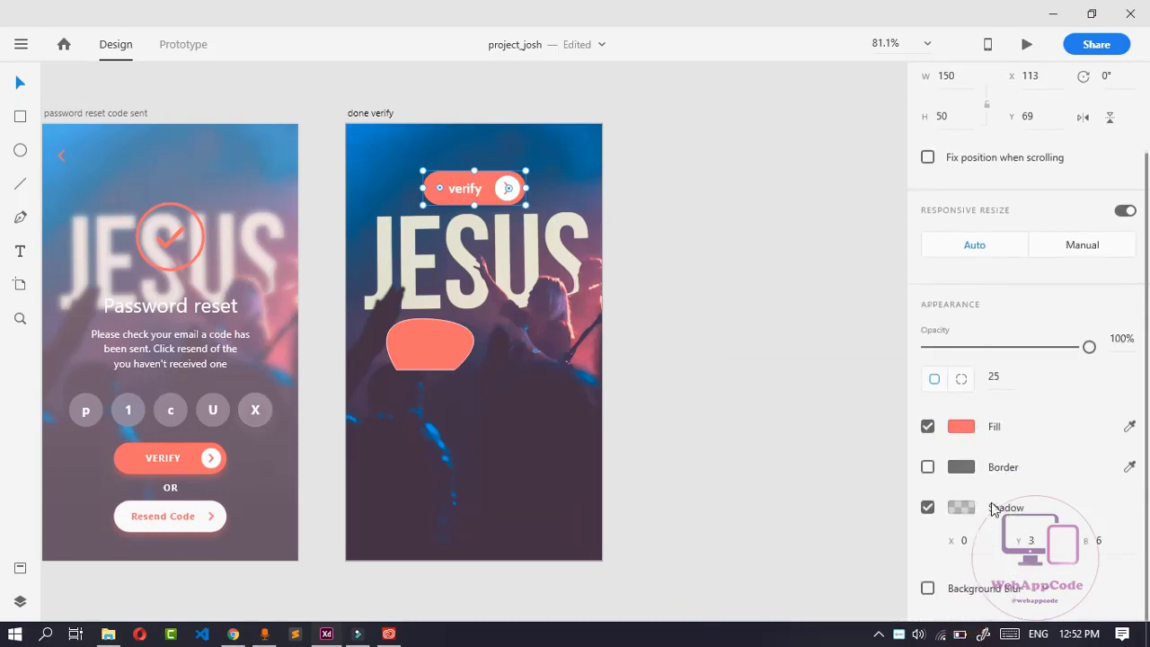
left_click(963, 508)
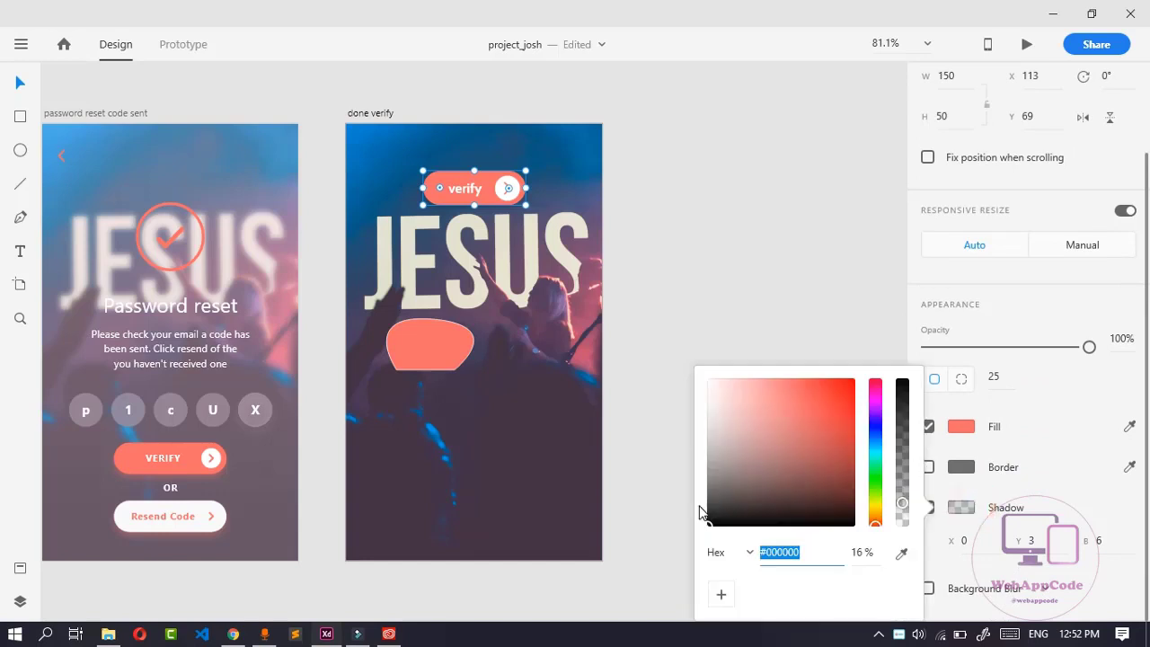
mouse_move(709, 418)
left_mouse_down()
mouse_move(709, 393)
mouse_move(682, 370)
left_mouse_up()
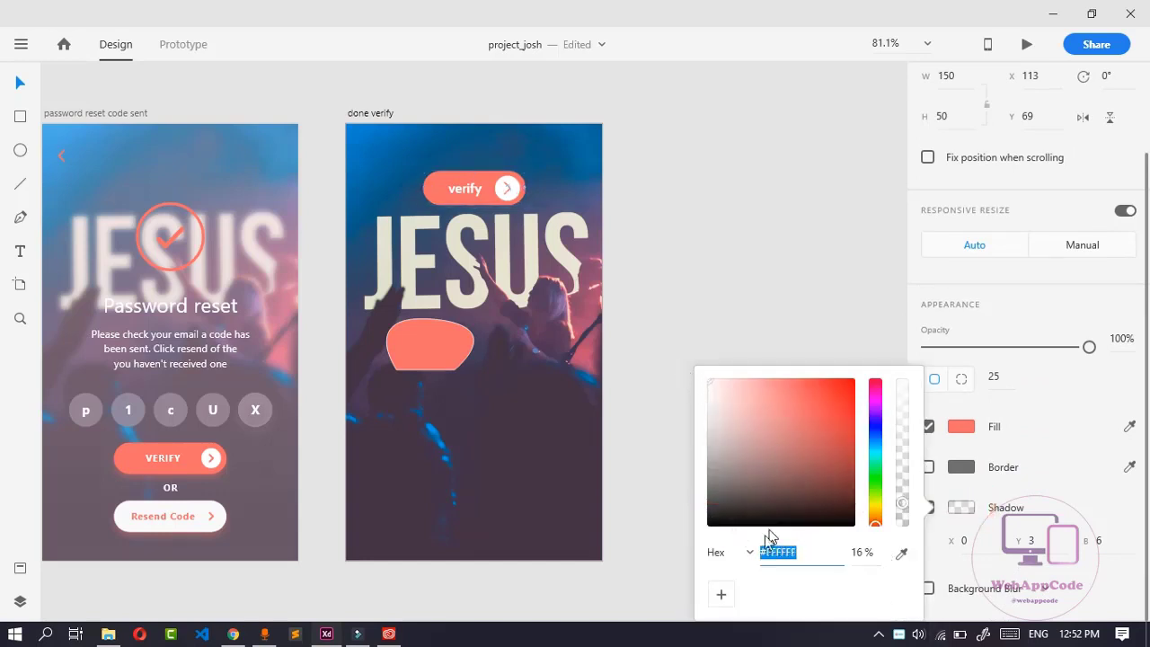
left_click(1070, 589)
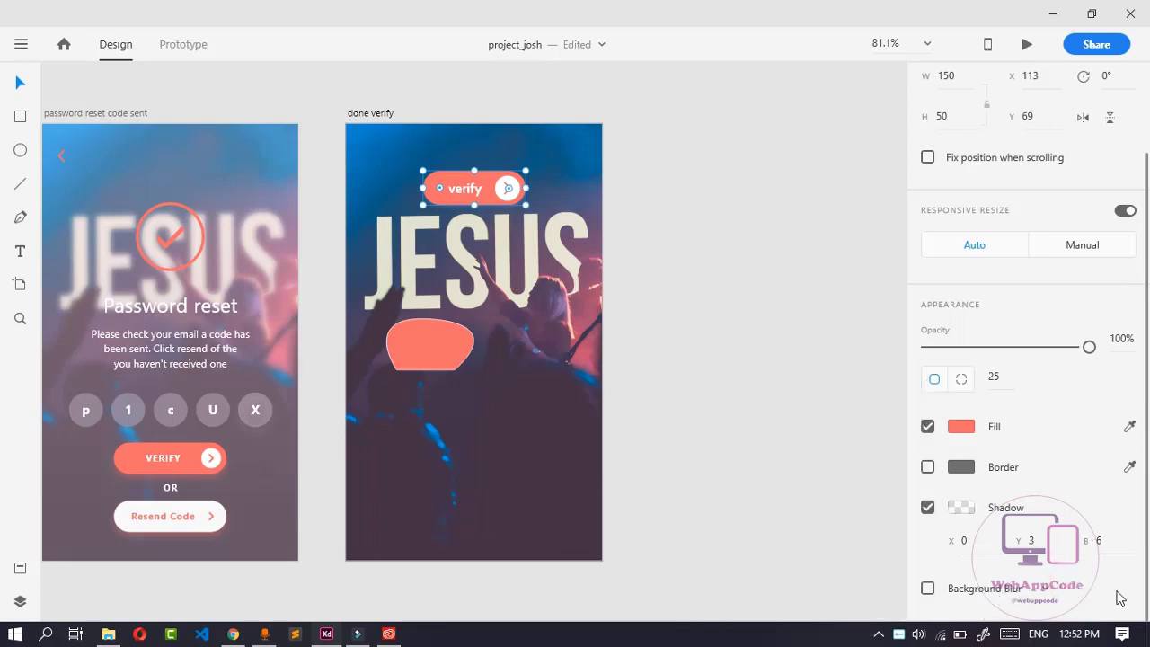
Set the button shadow's Y offset to 0 and its blur to 20.
left_click(1022, 540)
type("0")
key("Return")
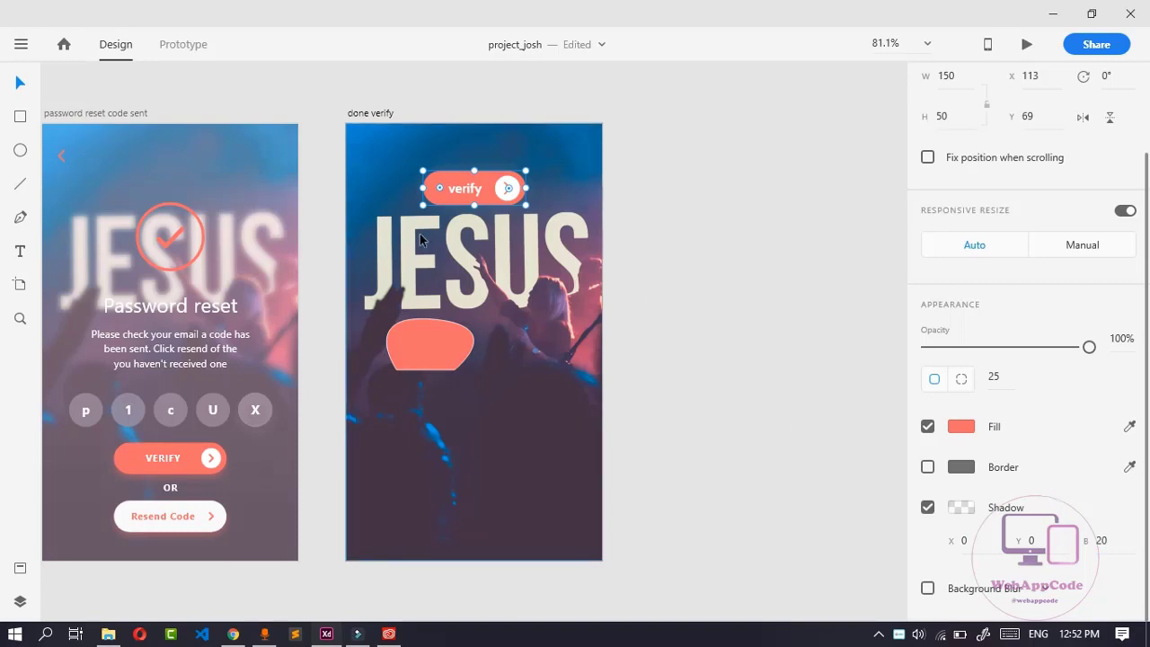
Recolour the verify button's shadow to bright green #11FF00 at 100% opacity.
left_click(1112, 541)
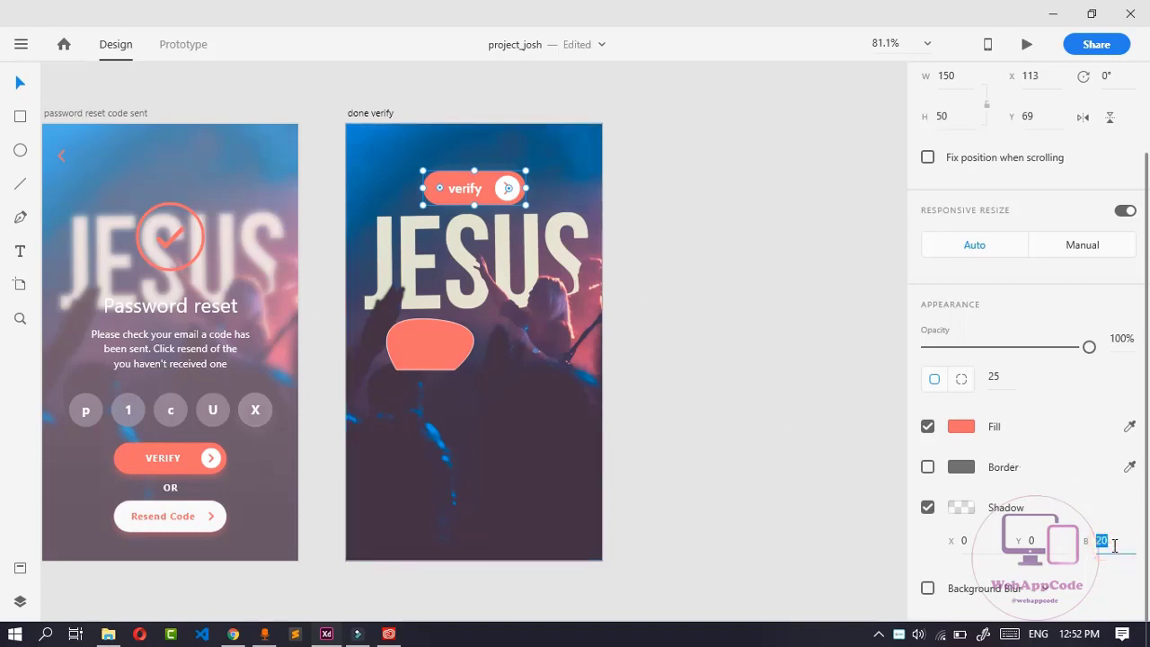
left_click(962, 508)
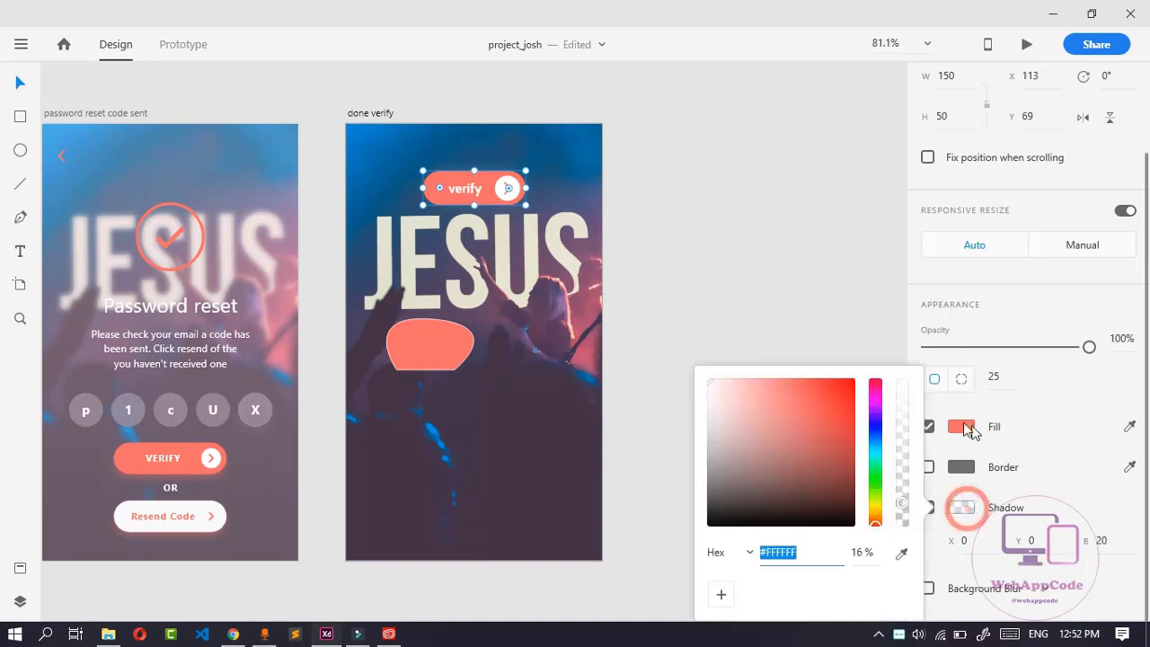
left_click(711, 381)
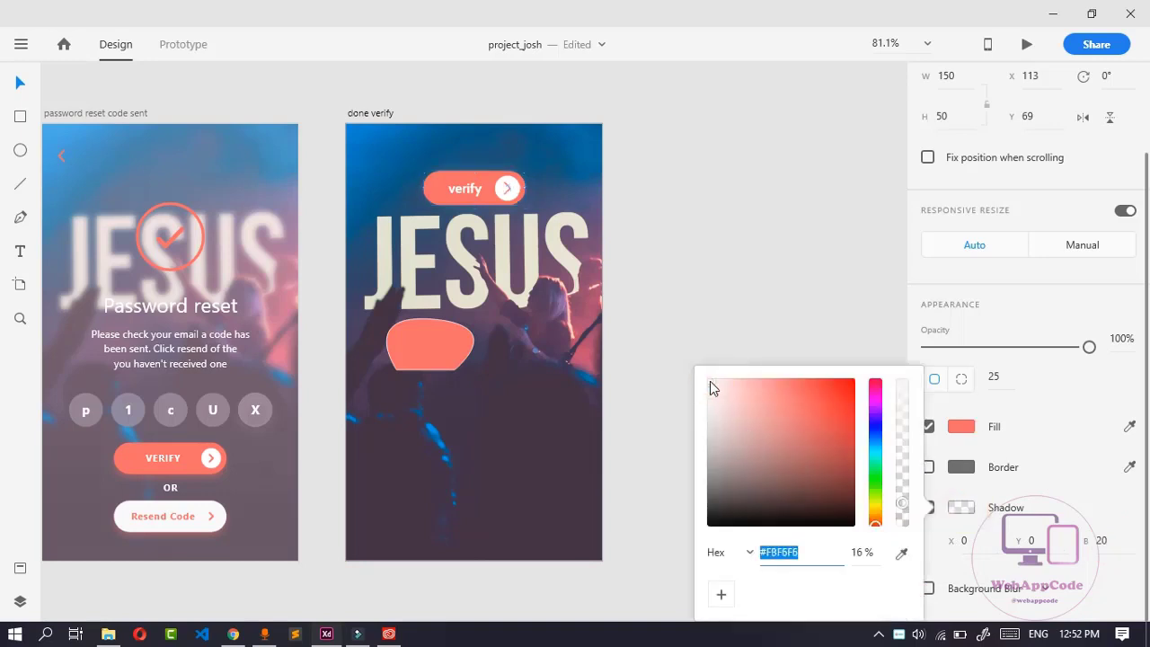
left_click(877, 480)
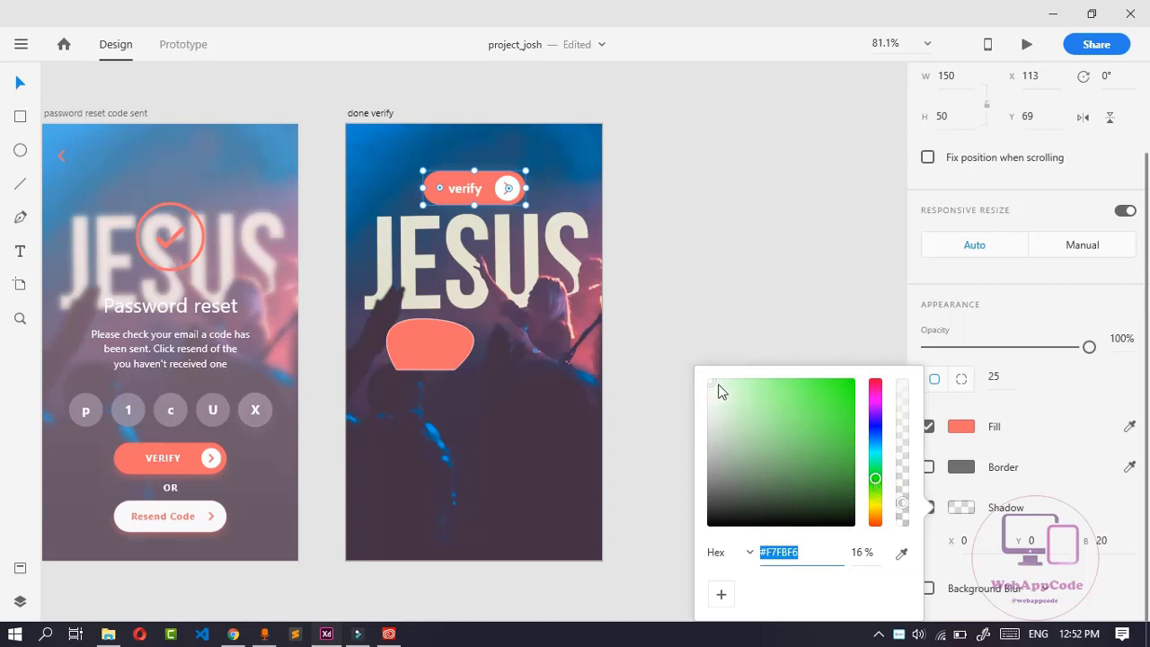
left_click_drag(719, 391, 861, 380)
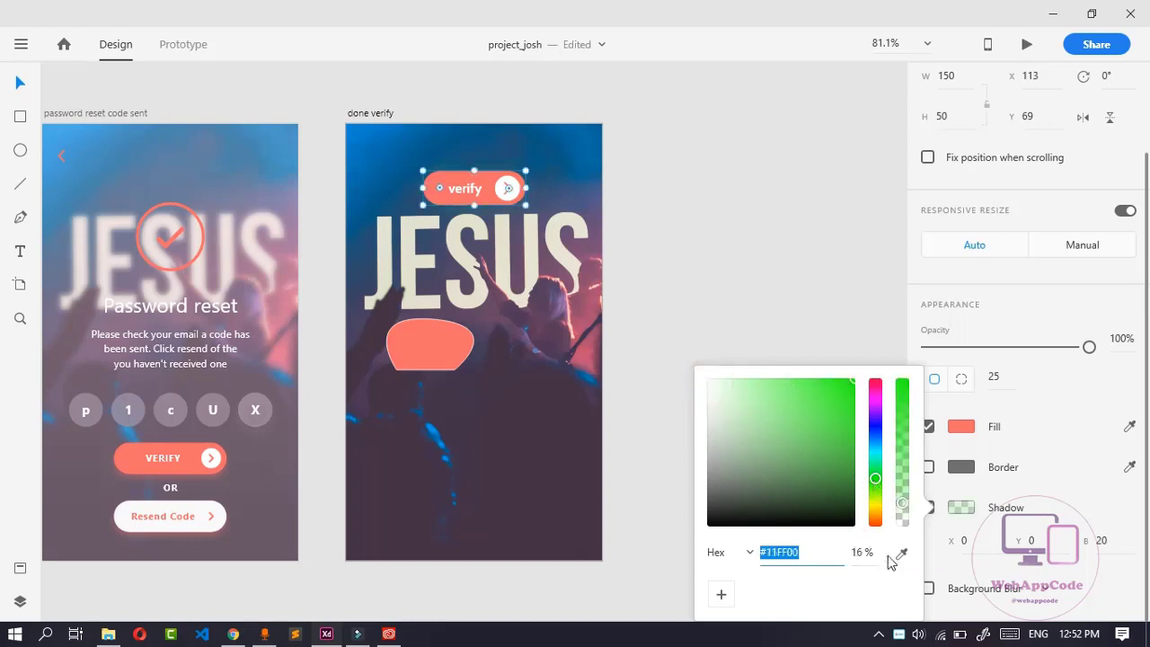
left_click_drag(902, 506, 909, 356)
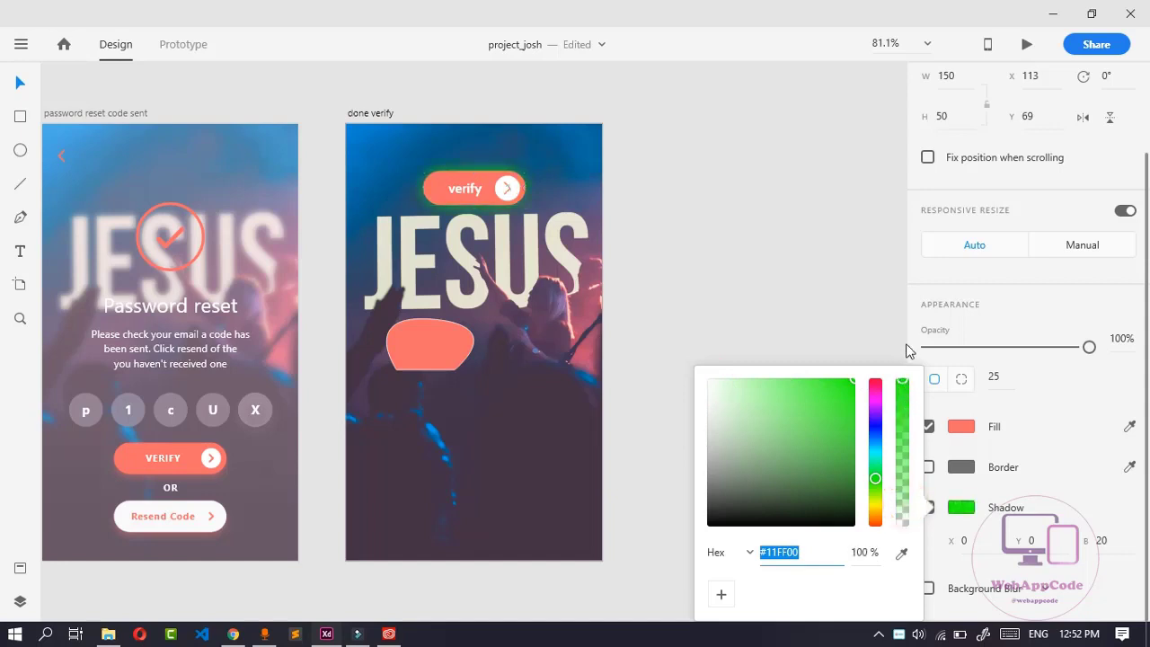
left_click(1024, 571)
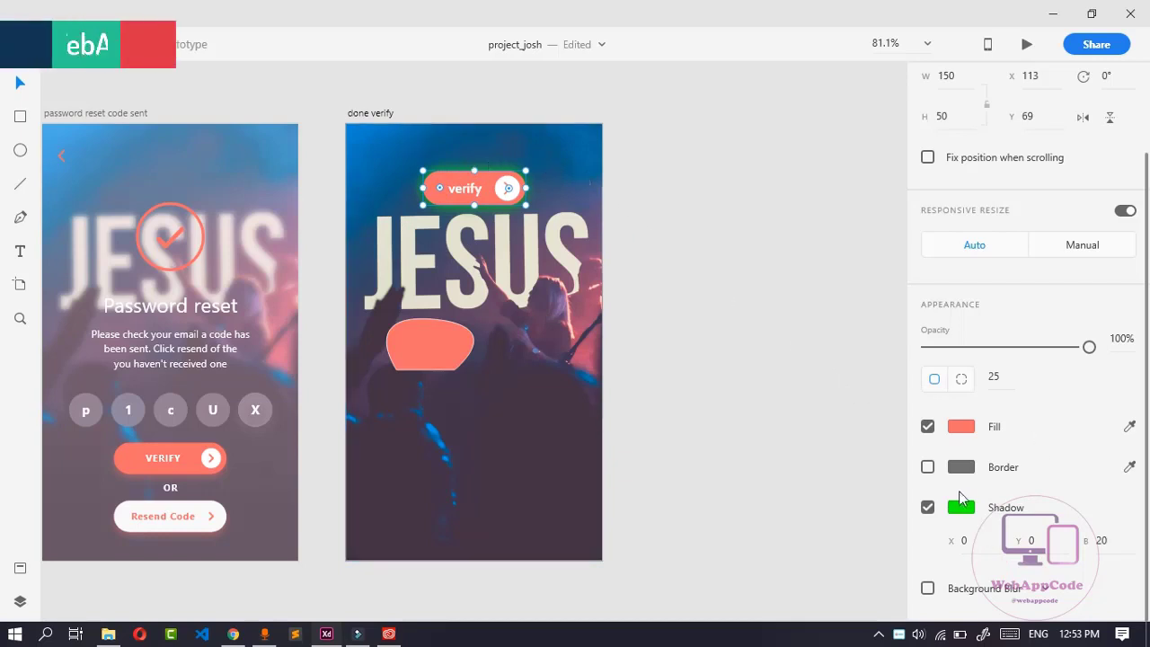
Lower the opacity of the verify button's green shadow to 28%.
left_click(961, 509)
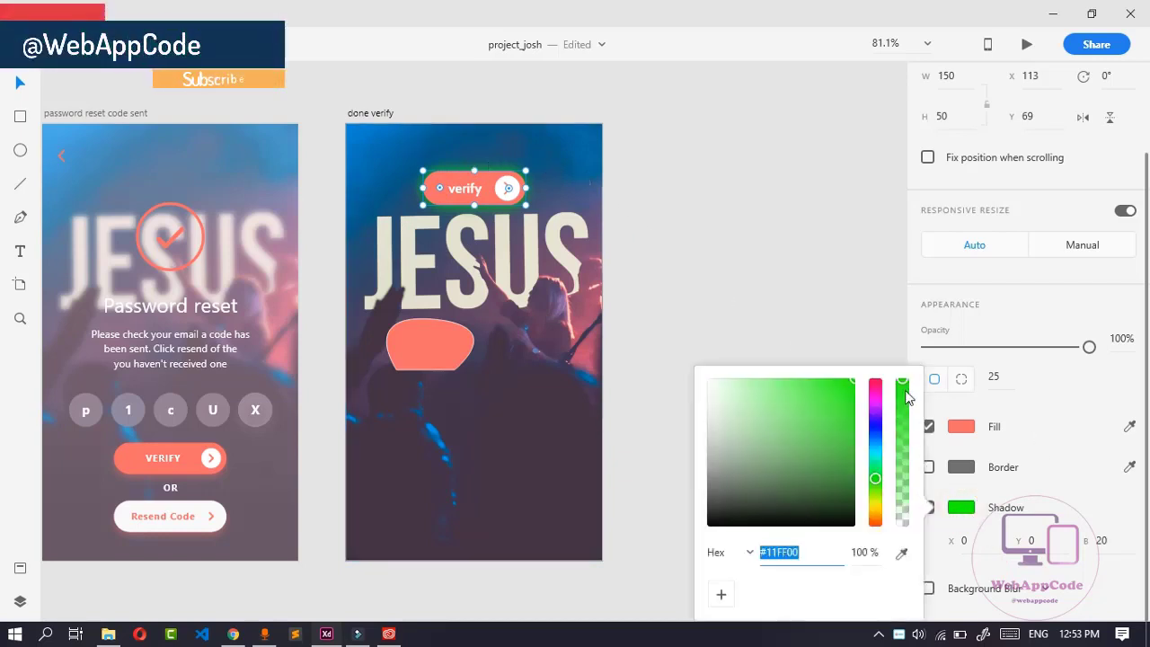
left_click_drag(905, 386, 902, 486)
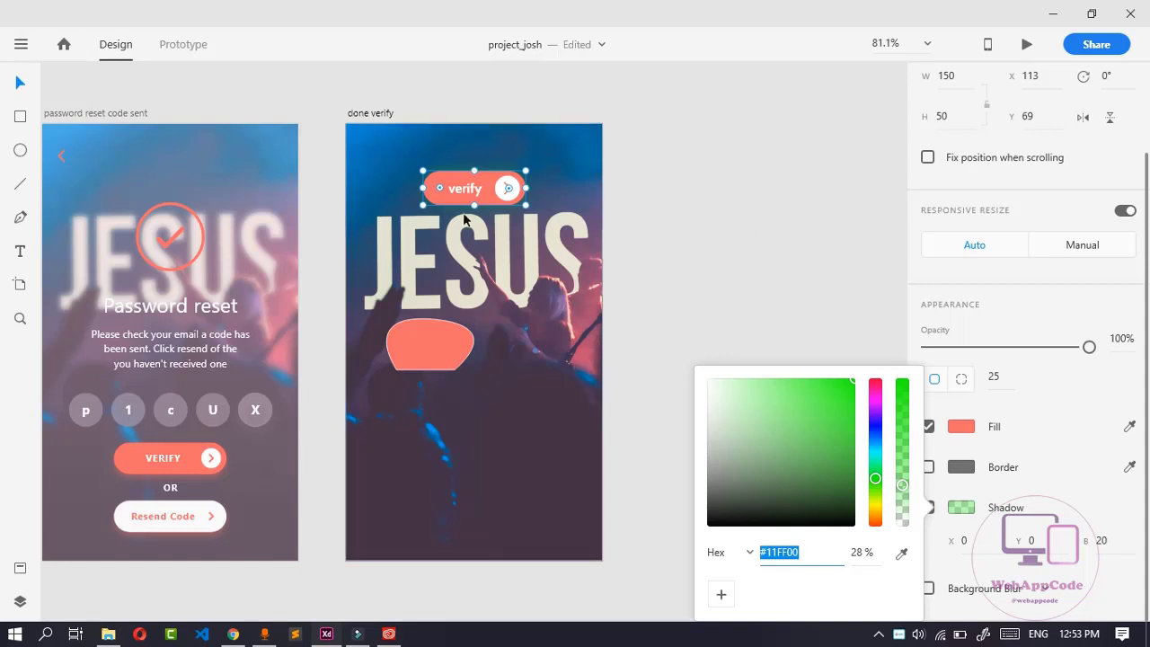
left_click(1061, 505)
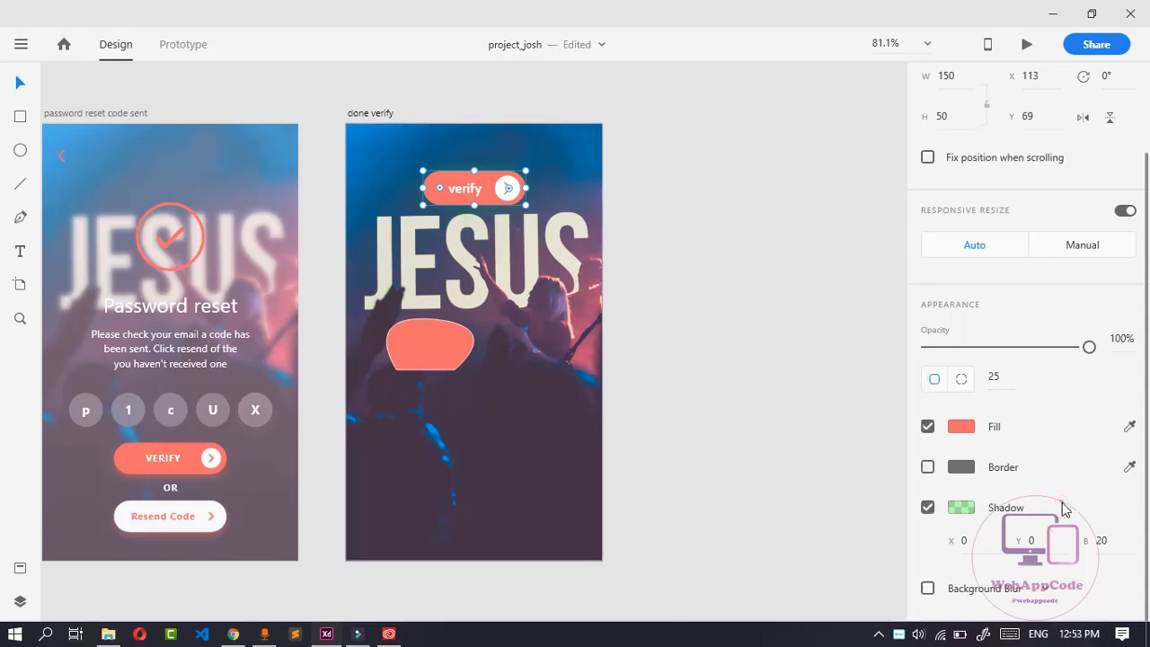
Move the password reset artboard's gradient overlay to Y 0.
left_click(252, 201)
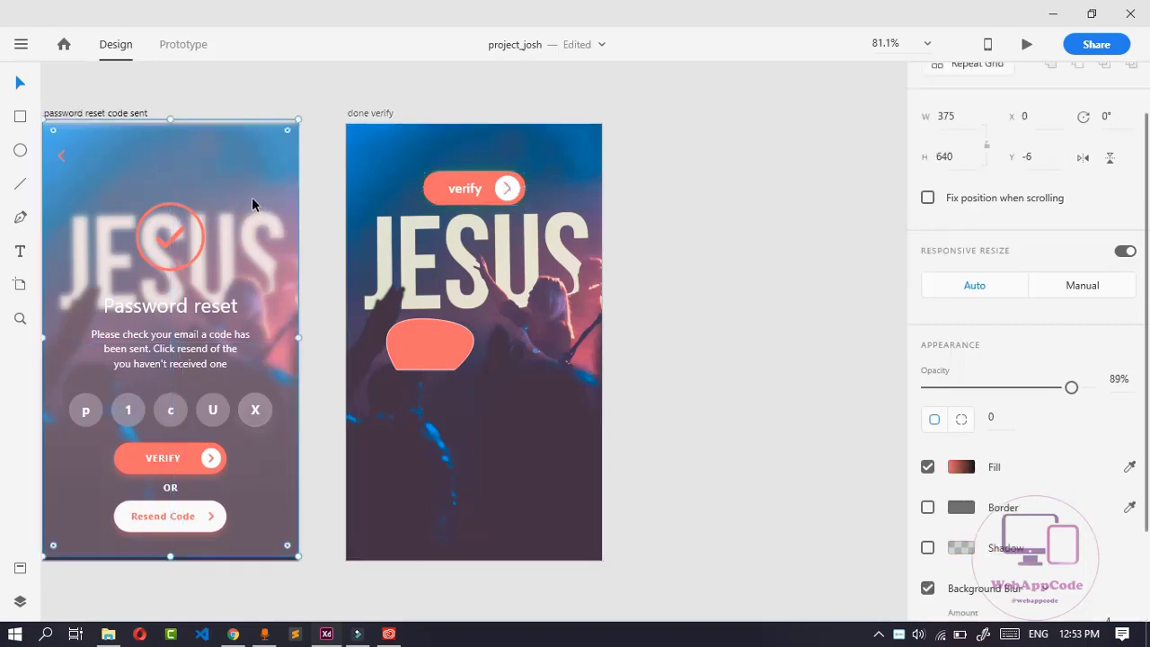
left_click_drag(251, 197, 251, 200)
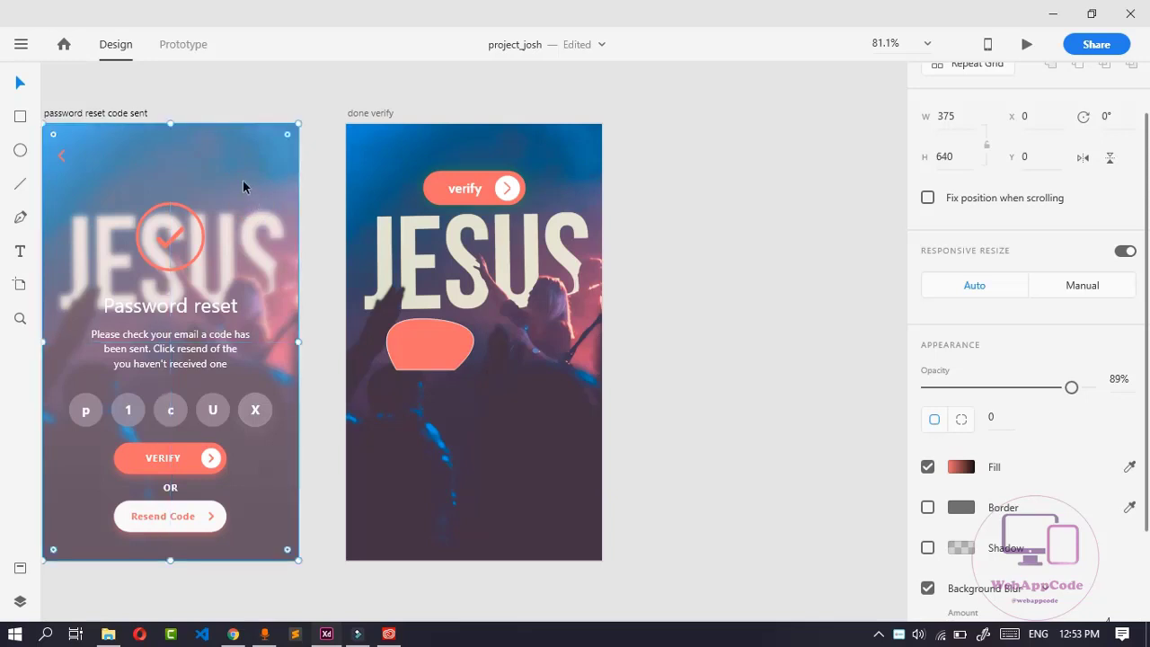
Draw a 375 × 640 rectangle covering the done verify artboard and place it directly above the masked photo, beneath the button and shape.
left_click(20, 121)
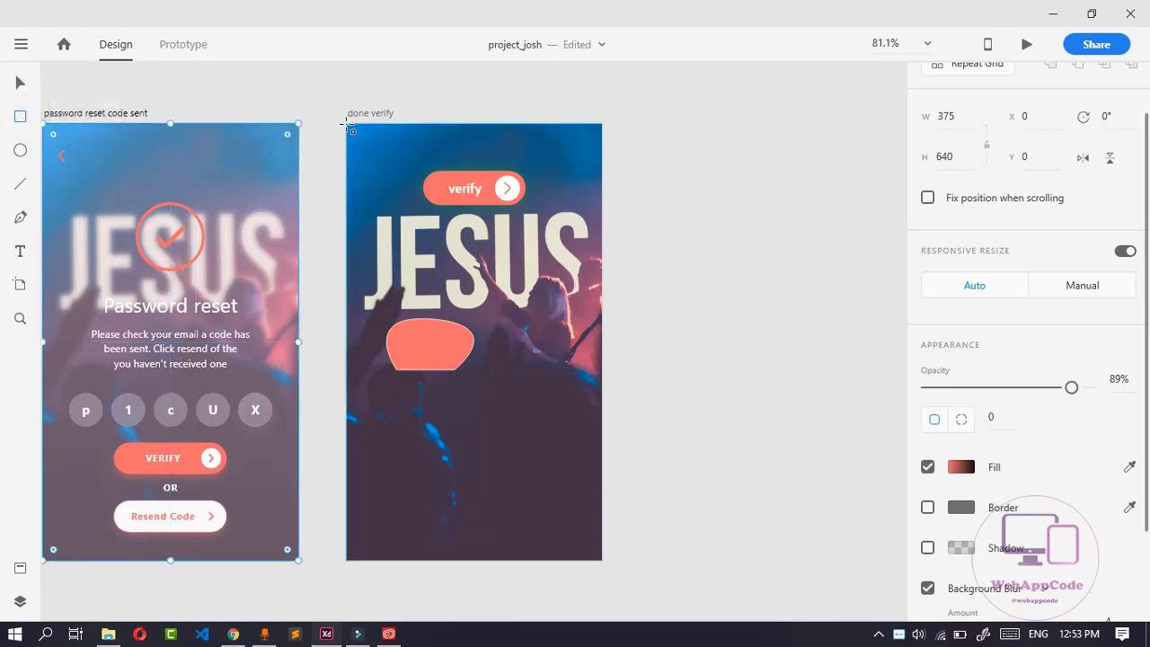
left_click_drag(349, 127, 603, 562)
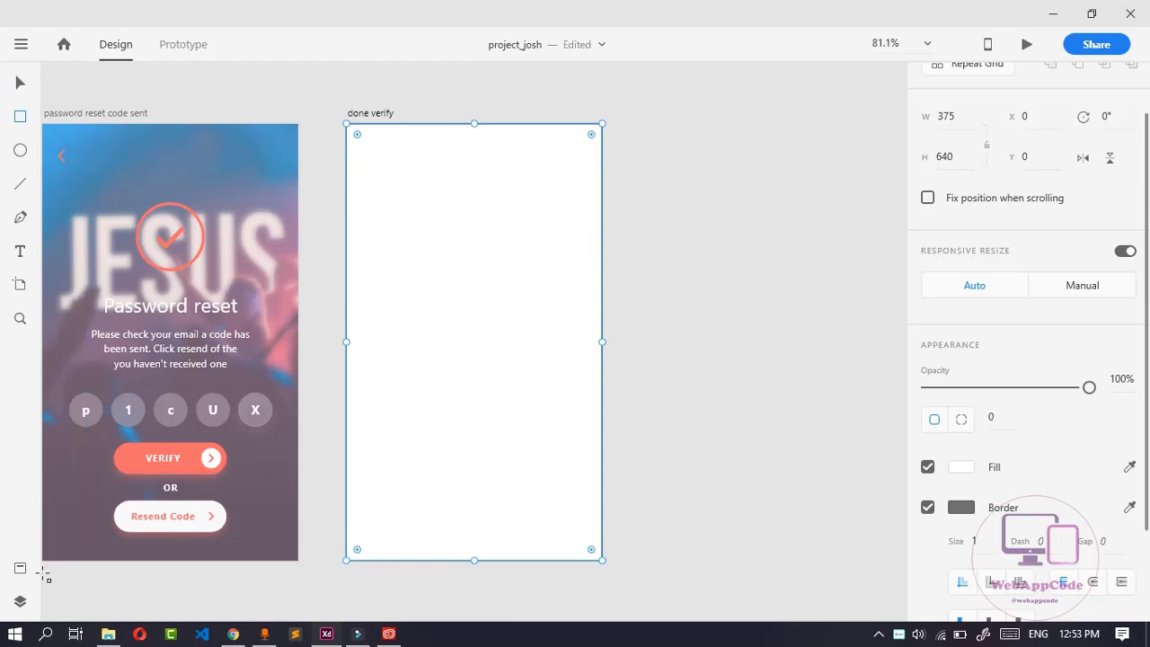
left_click(20, 603)
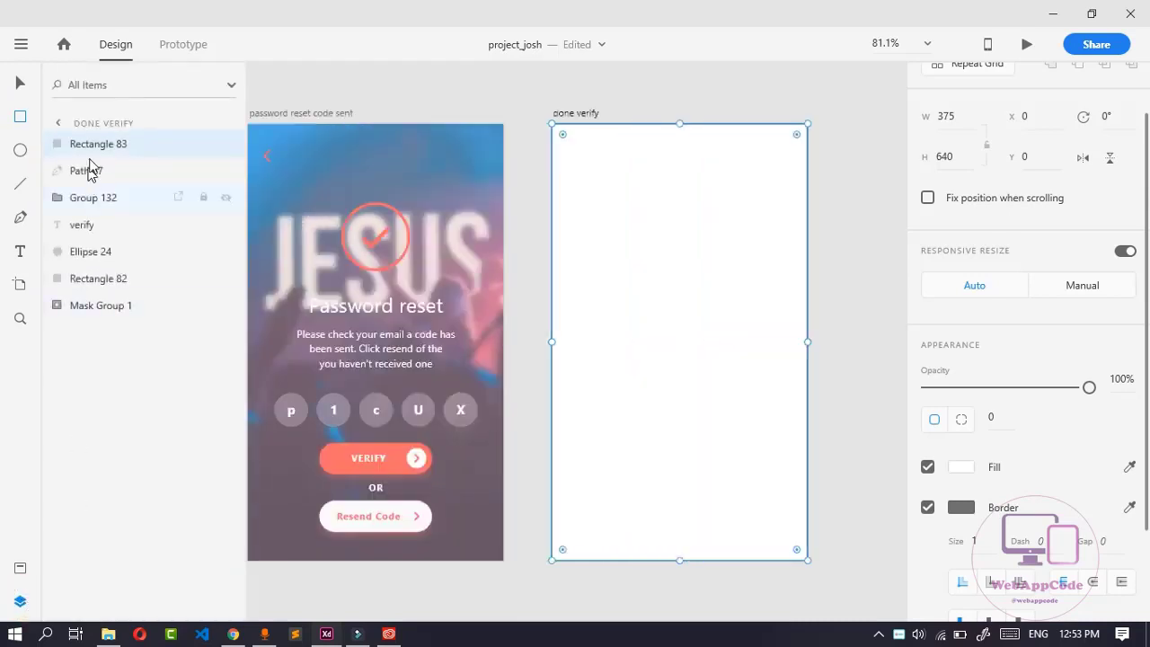
left_click_drag(98, 151, 108, 294)
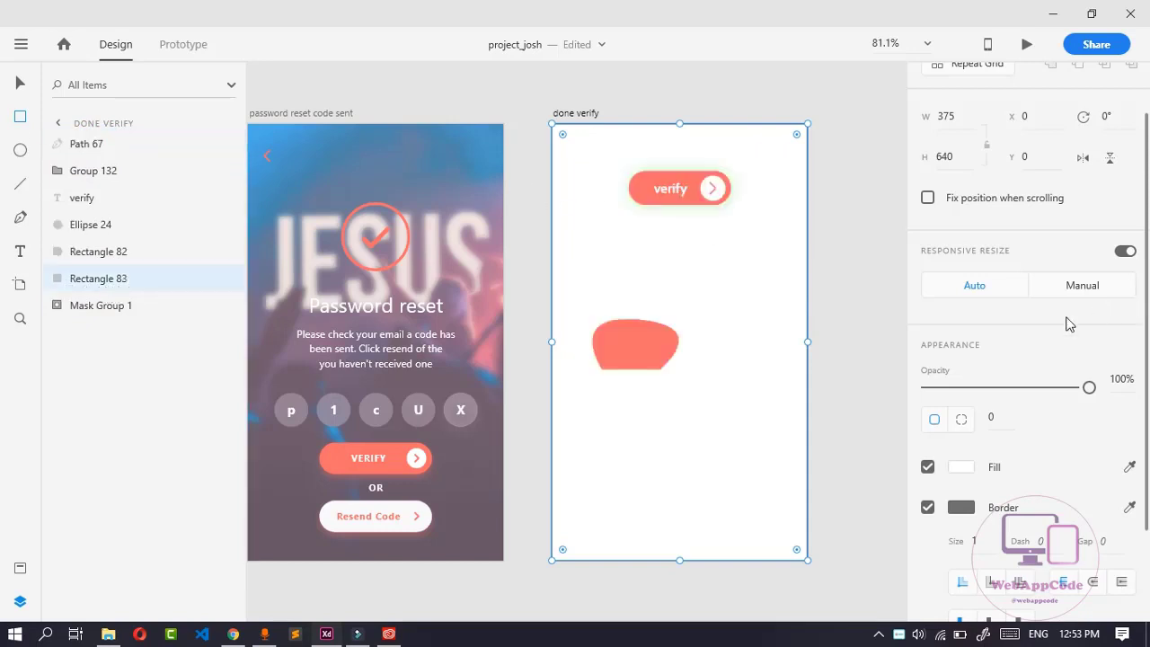
Turn on Background Blur for the full-artboard rectangle, keeping its object opacity at 100% and the blur opacity at 0%.
scroll(1068, 325, "down", 3)
left_click(928, 588)
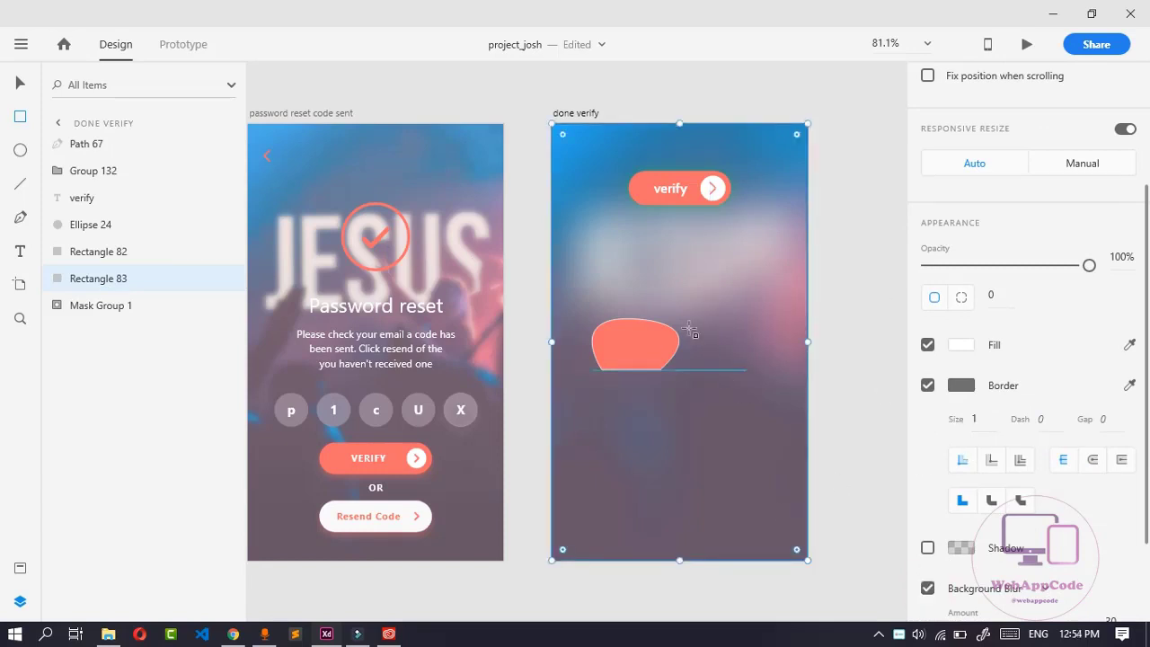
scroll(990, 552, "down", 3)
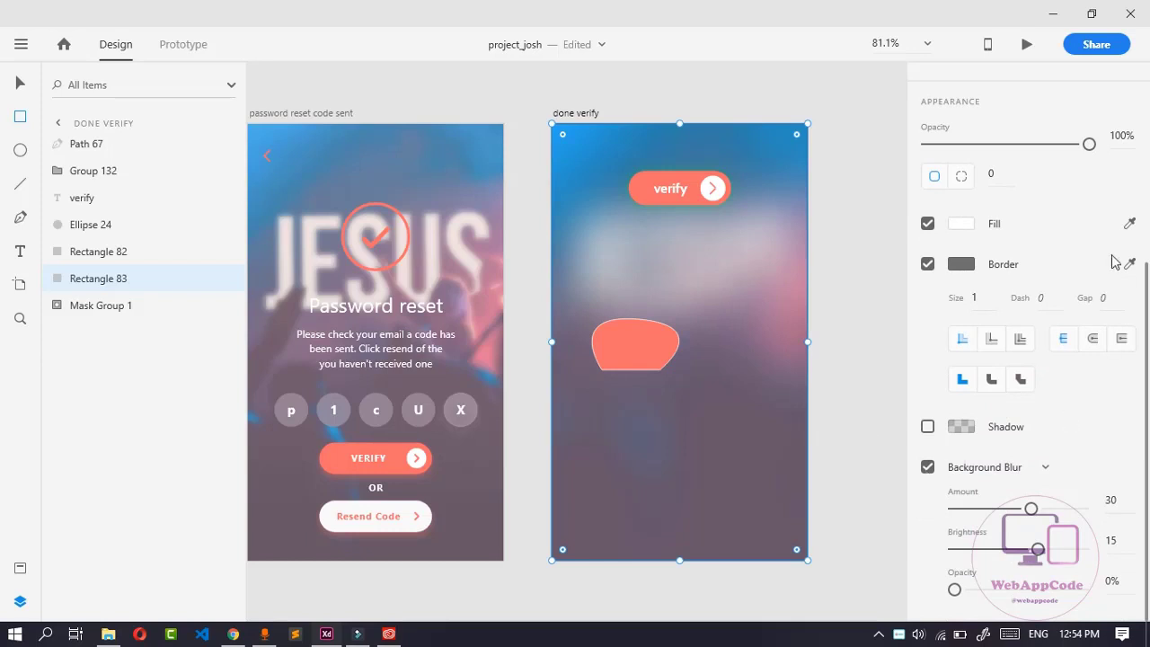
left_click(955, 590)
scroll(1032, 375, "up", 5)
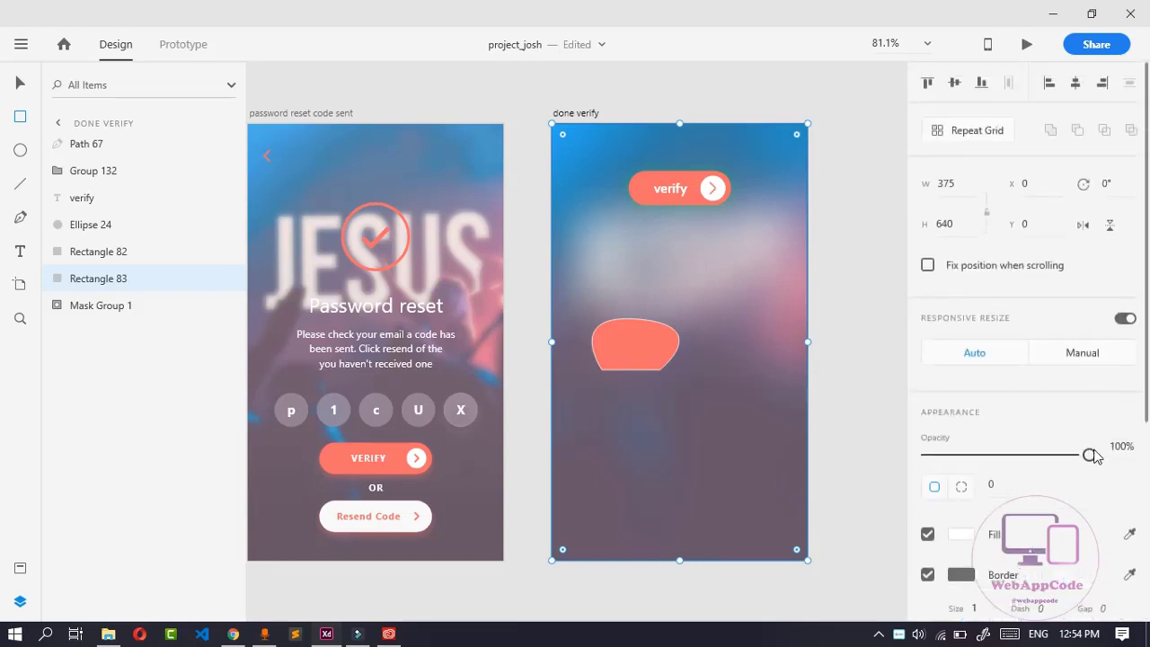
left_click_drag(1089, 455, 1130, 461)
scroll(1074, 445, "down", 5)
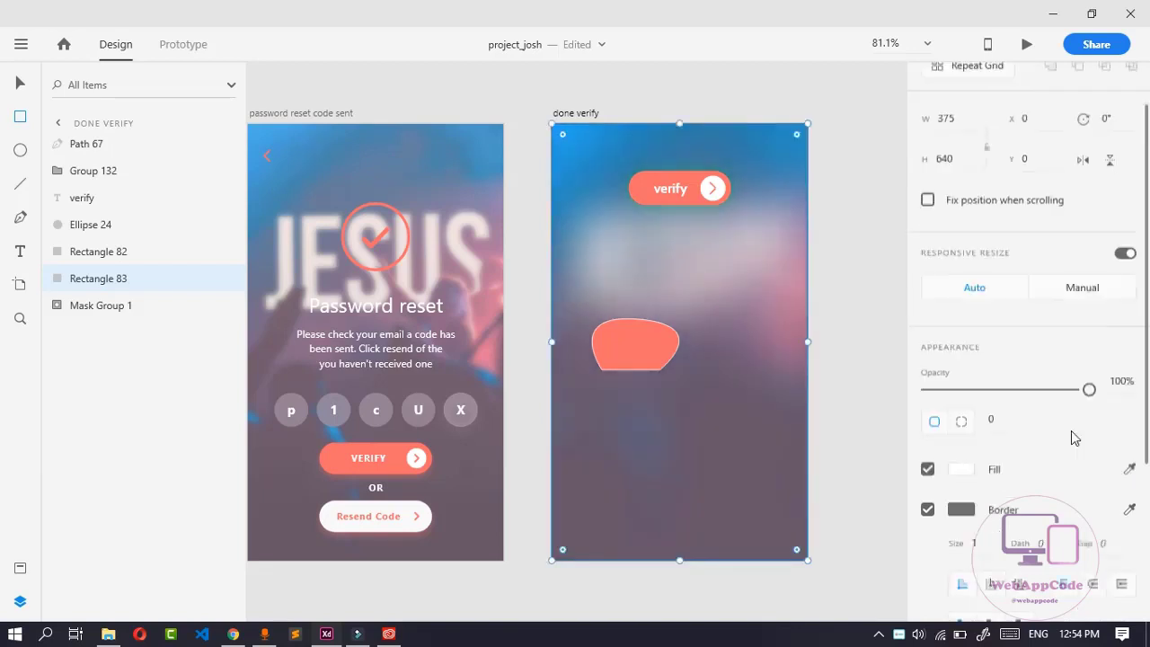
Set the rectangle's background blur amount to 10 and its brightness to 10.
left_click_drag(1031, 510, 980, 509)
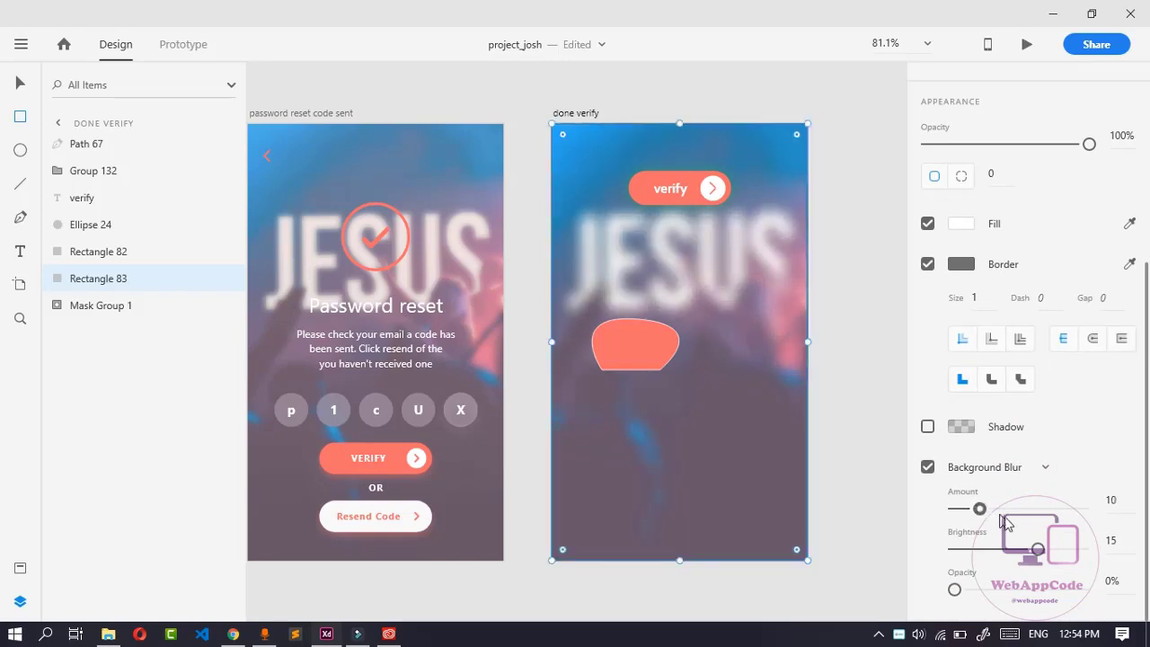
mouse_move(1039, 549)
left_mouse_down()
mouse_move(1022, 549)
mouse_move(1047, 550)
left_mouse_up()
left_click_drag(1034, 550, 1031, 551)
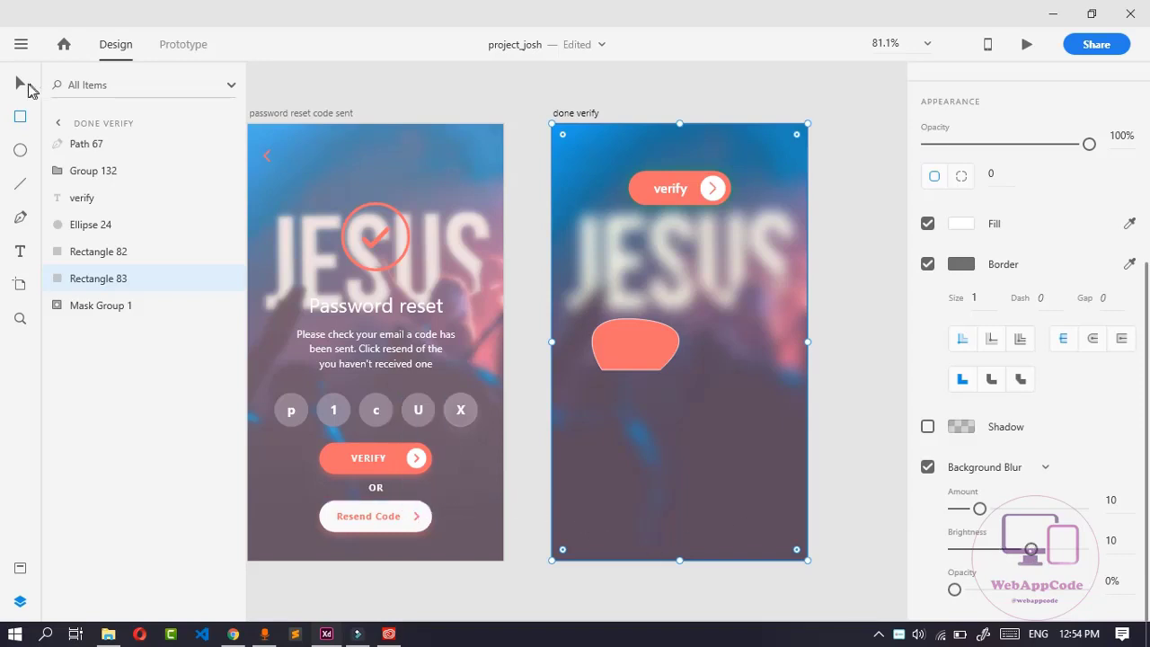
Check the password reset overlay's blur settings and match the done verify rectangle to them with amount 4 and brightness 23.
left_click(22, 83)
left_click(447, 505)
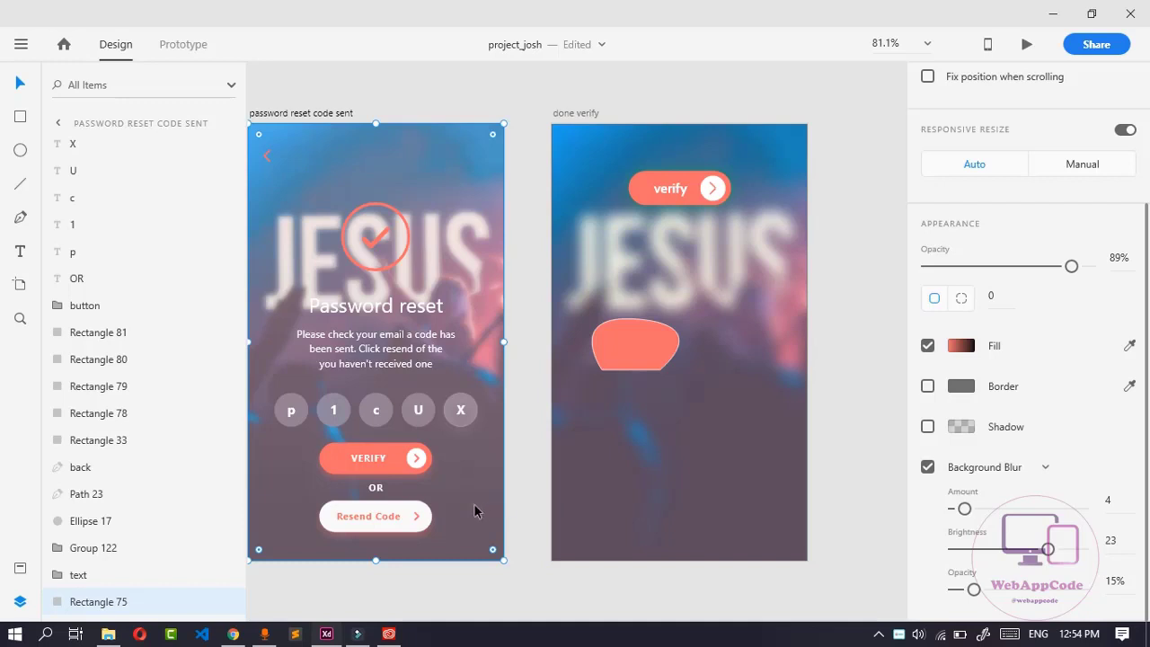
left_click(652, 468)
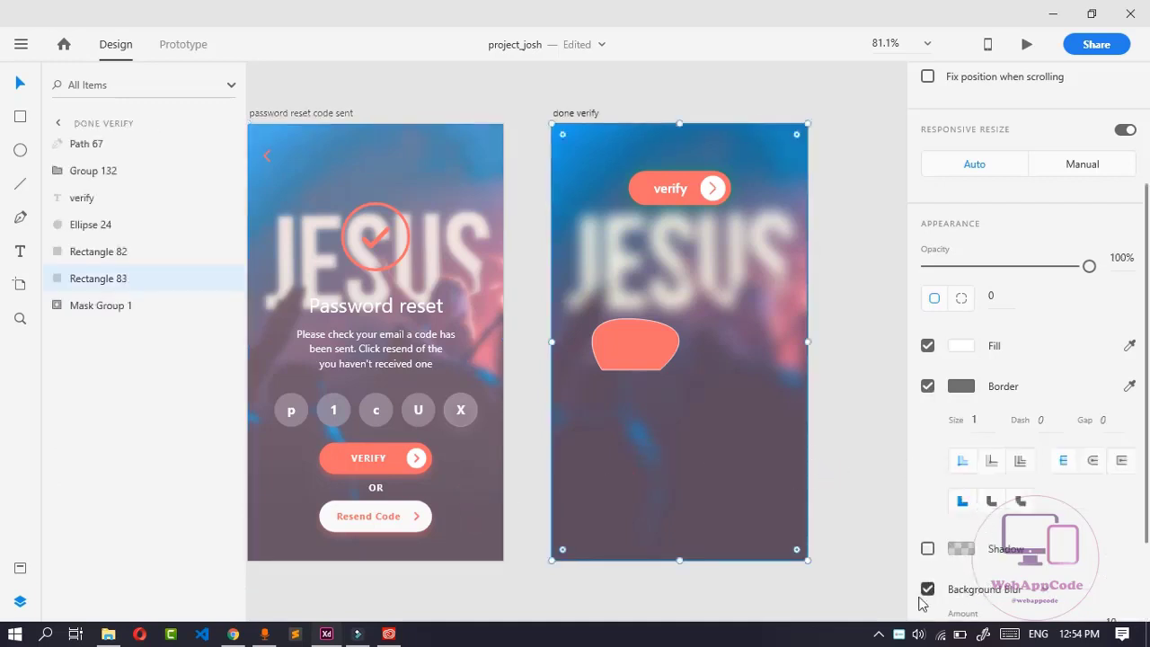
left_click(994, 589)
scroll(998, 557, "down", 3)
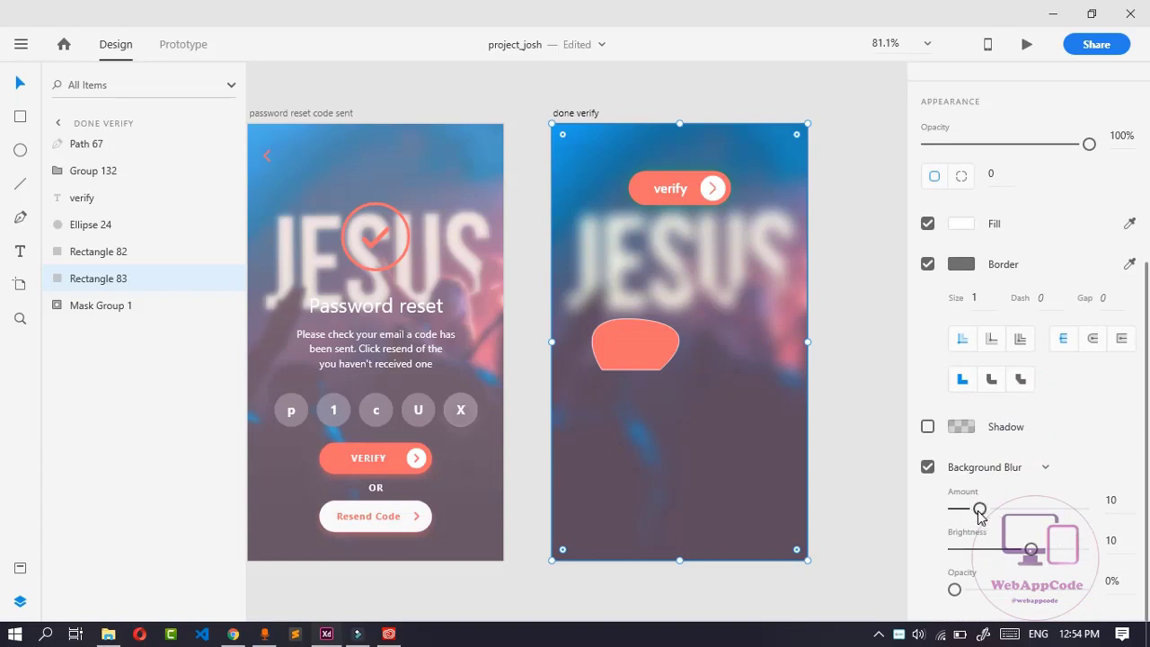
left_click_drag(980, 509, 967, 511)
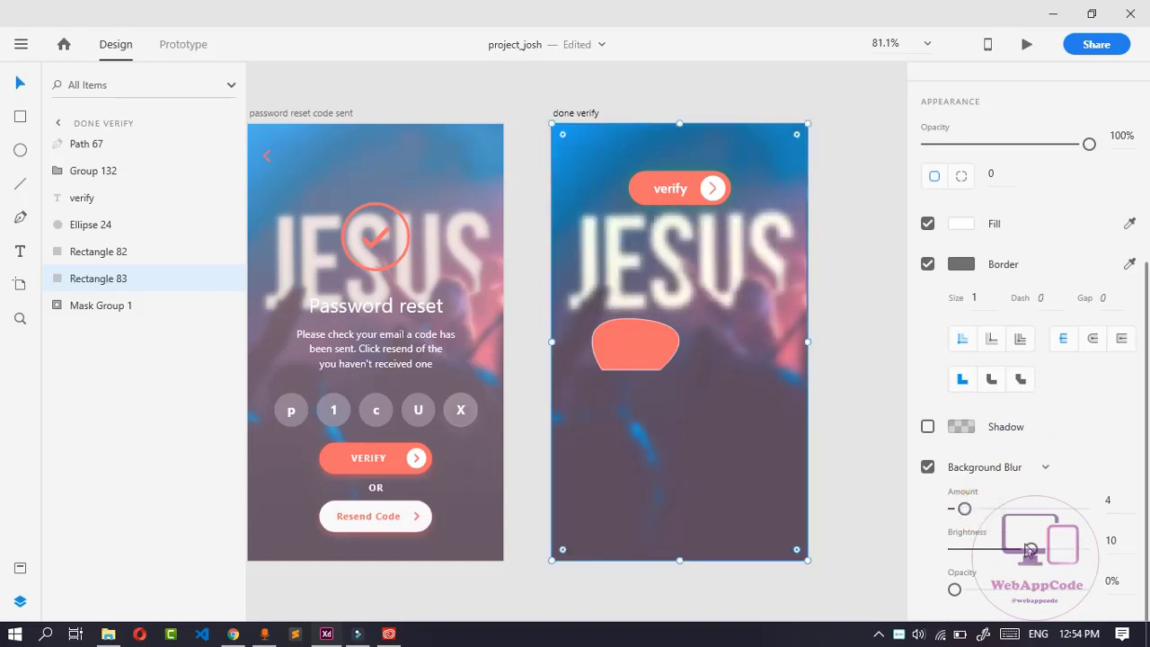
left_click_drag(1031, 549, 1048, 550)
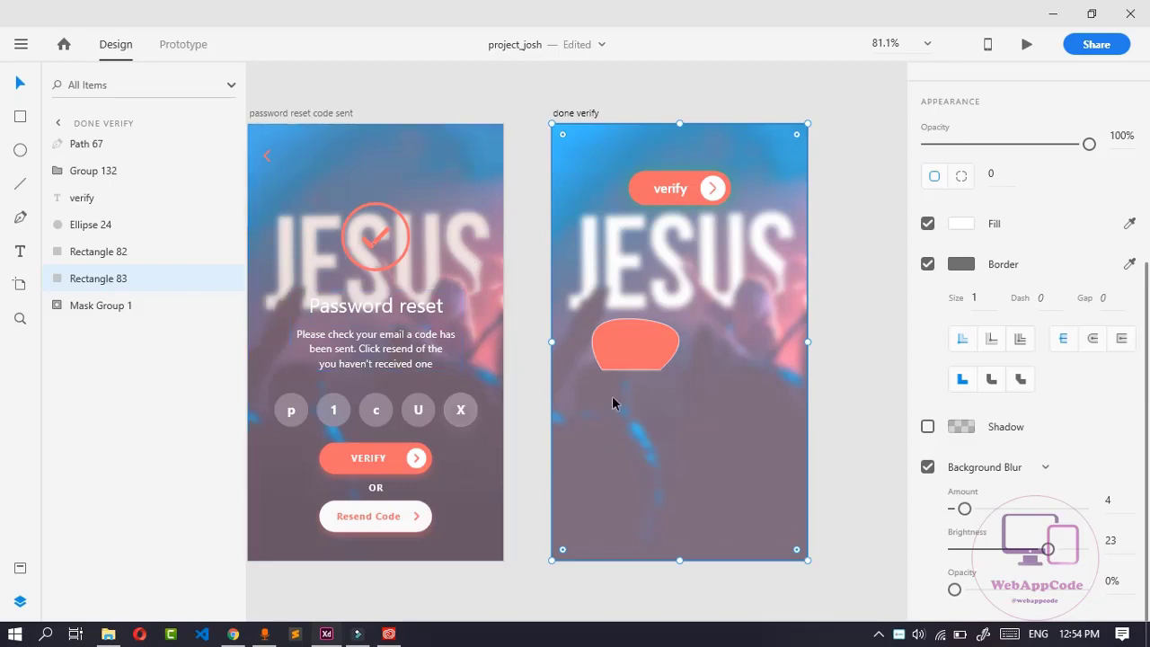
scroll(1011, 488, "up", 3)
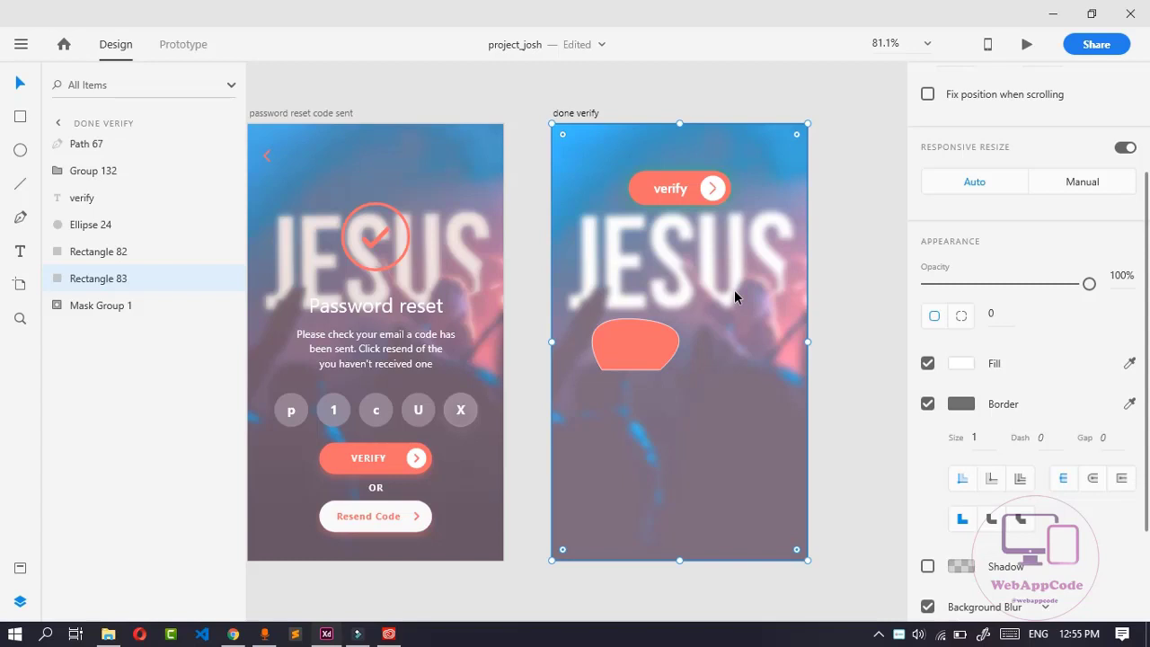
scroll(992, 111, "up", 2)
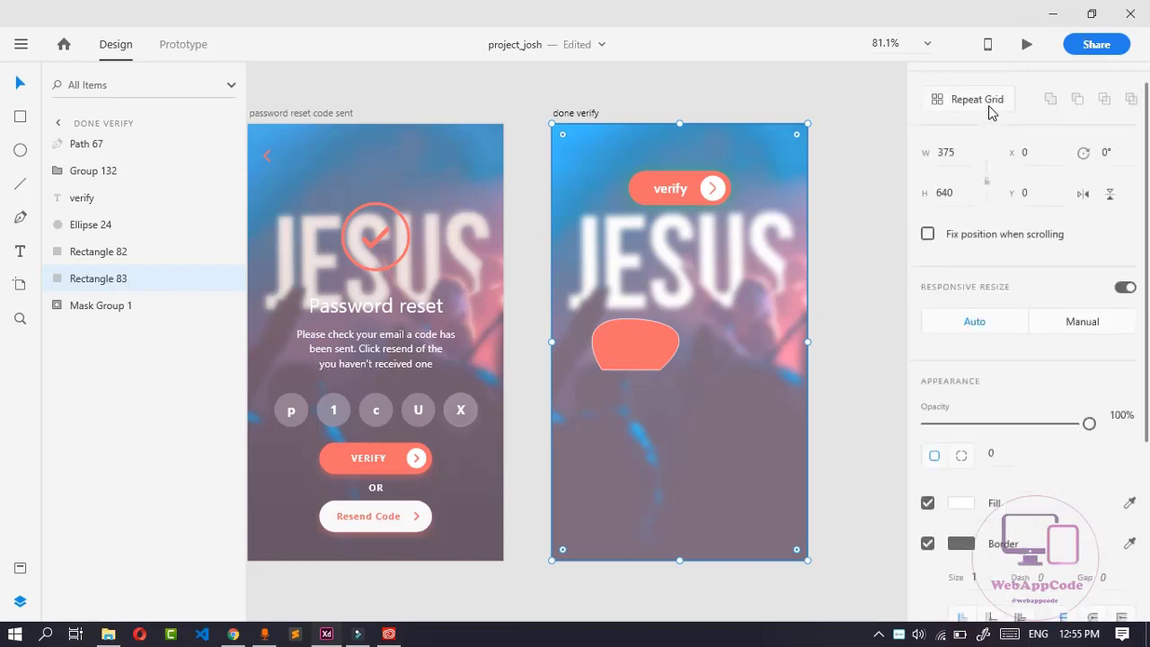
scroll(992, 112, "down", 2)
scroll(991, 111, "up", 2)
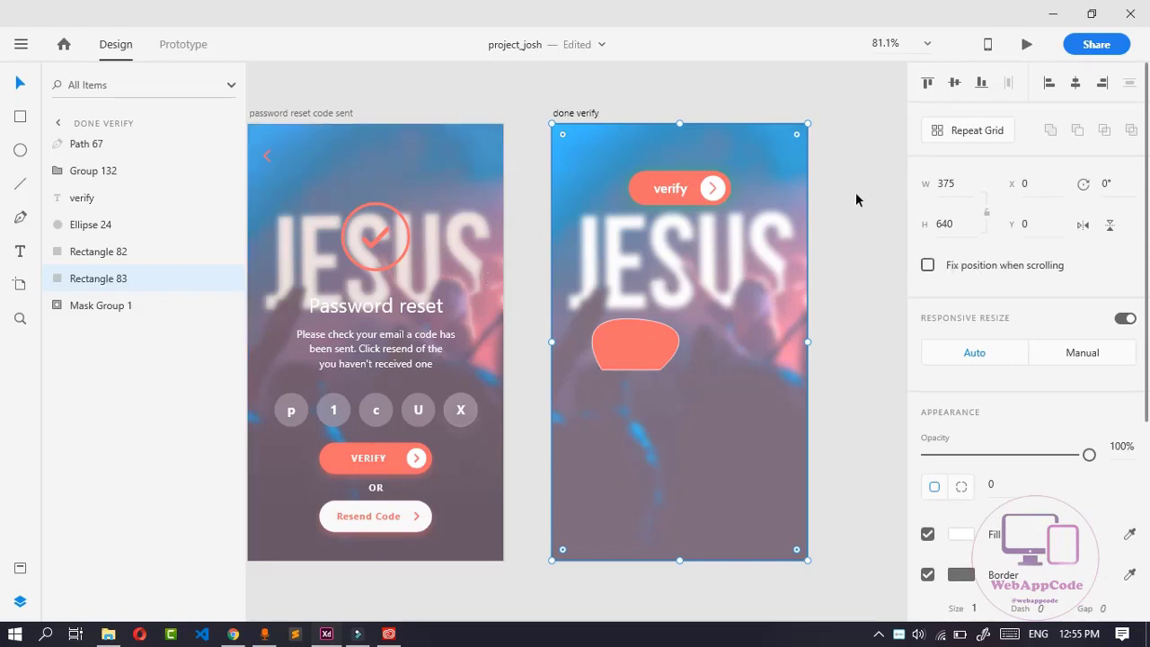
left_click(927, 42)
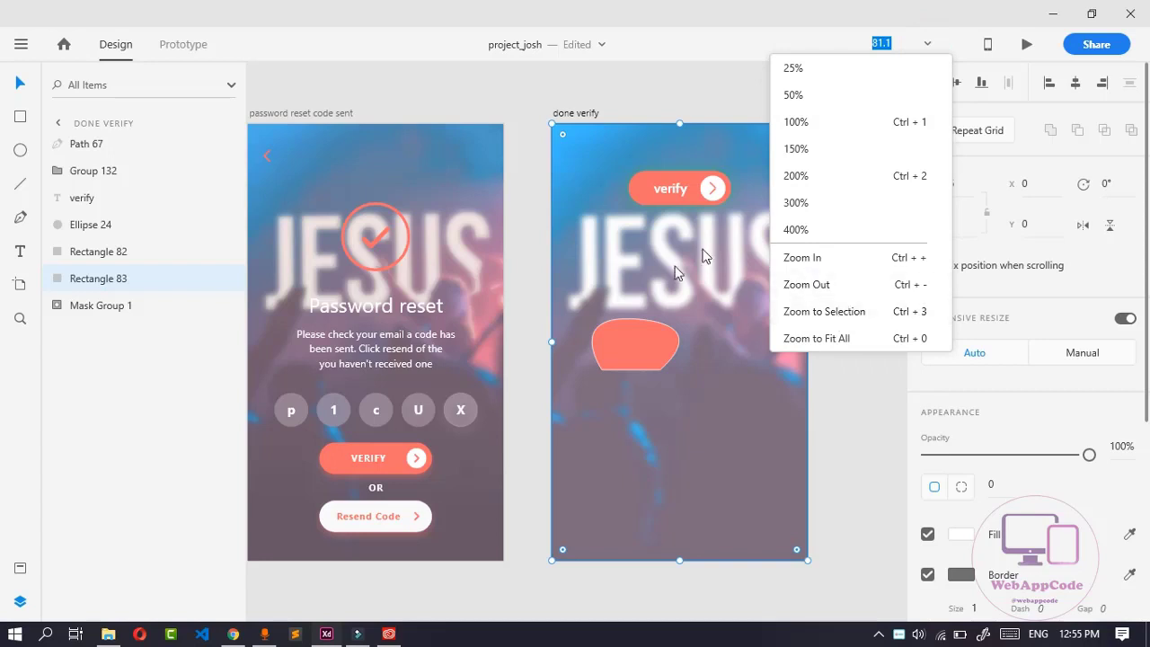
left_click(697, 79)
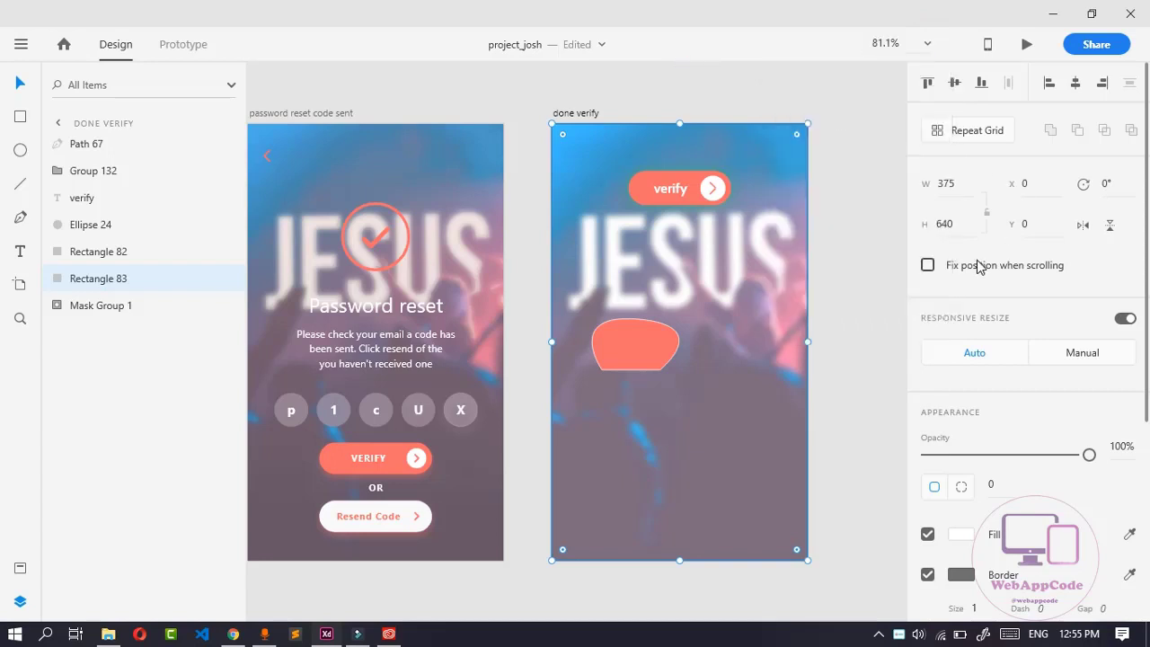
Bring all artboards into view and select the Messaging friends and group artboard.
key("ctrl+minus")
key("ctrl+minus")
key("ctrl+minus")
key("ctrl+minus")
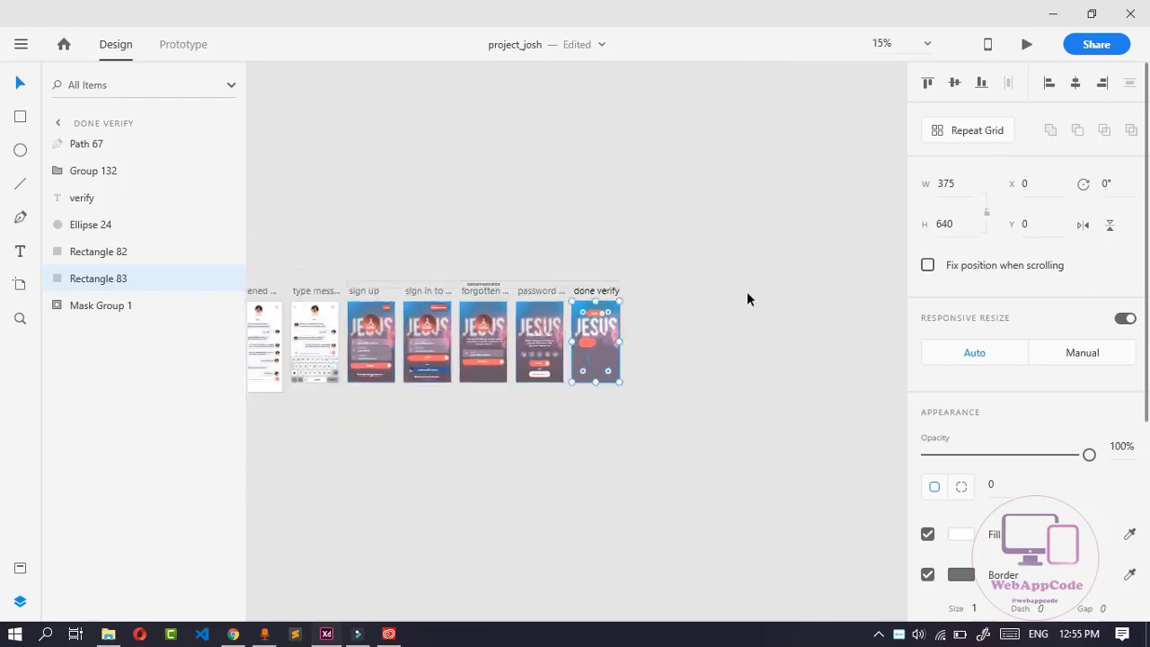
key("ctrl+minus")
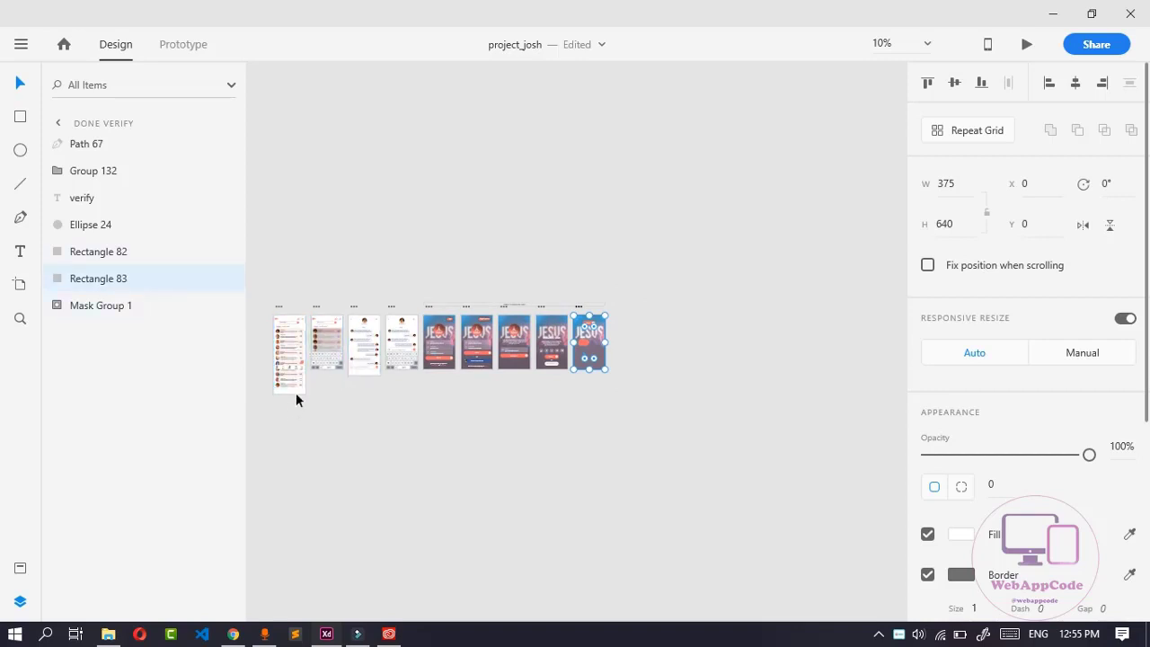
left_click(296, 393)
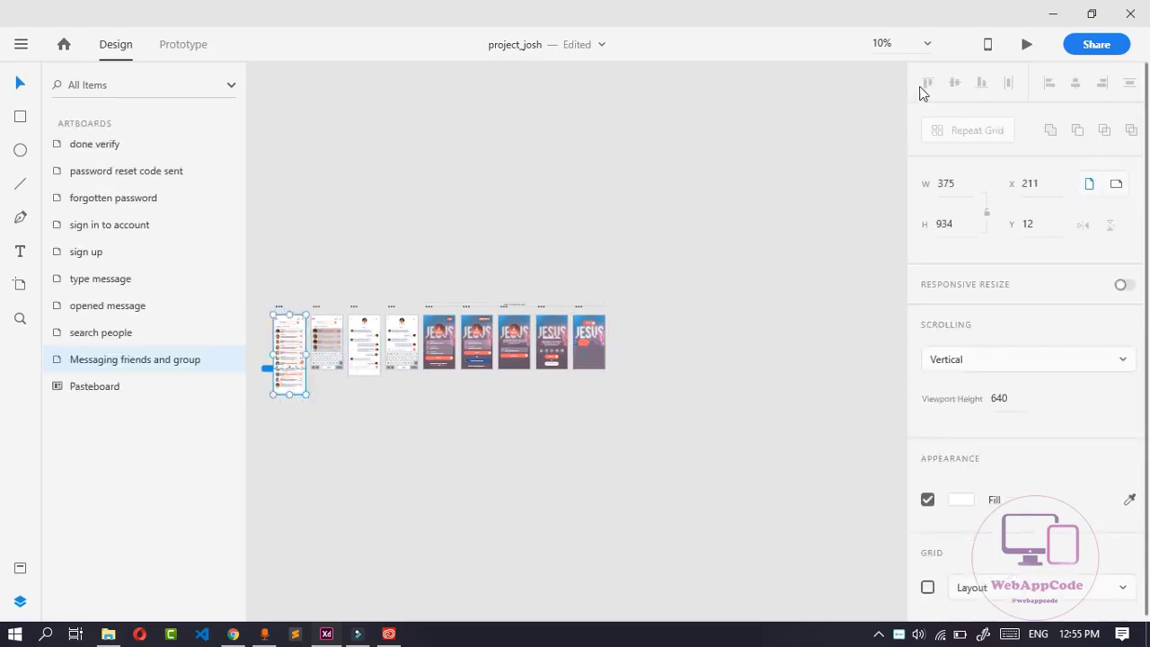
Zoom to the Messaging friends and group artboard and preview how its header and navigation bar behave while scrolling.
left_click(923, 41)
left_click(859, 317)
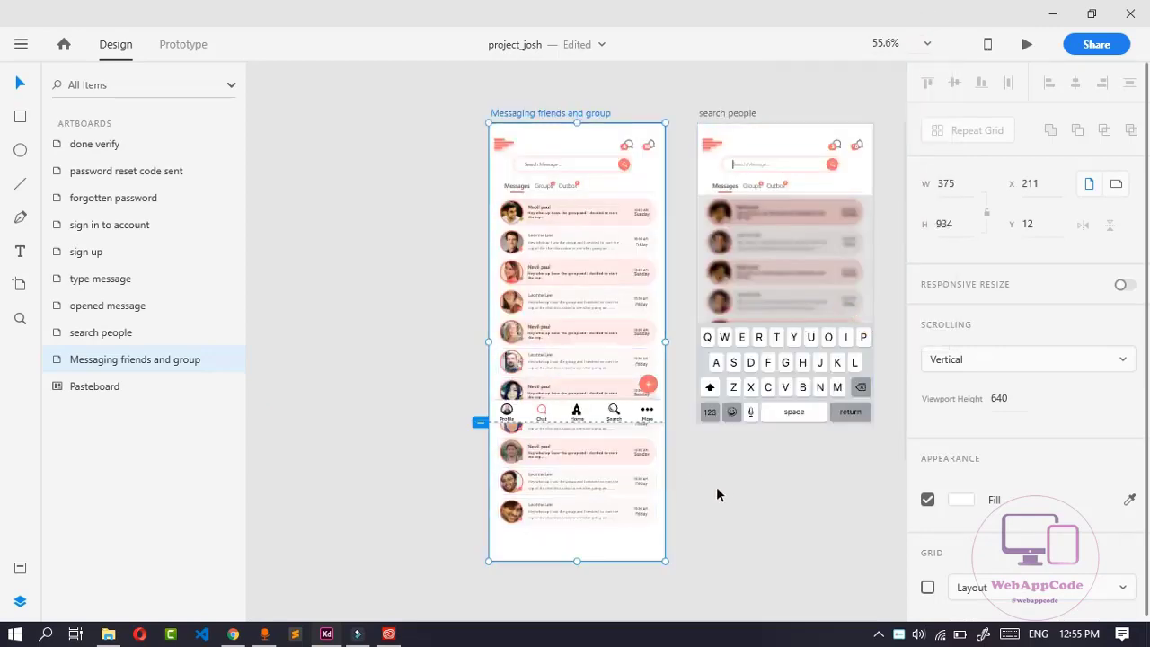
key("ctrl+minus")
key("ctrl+equal")
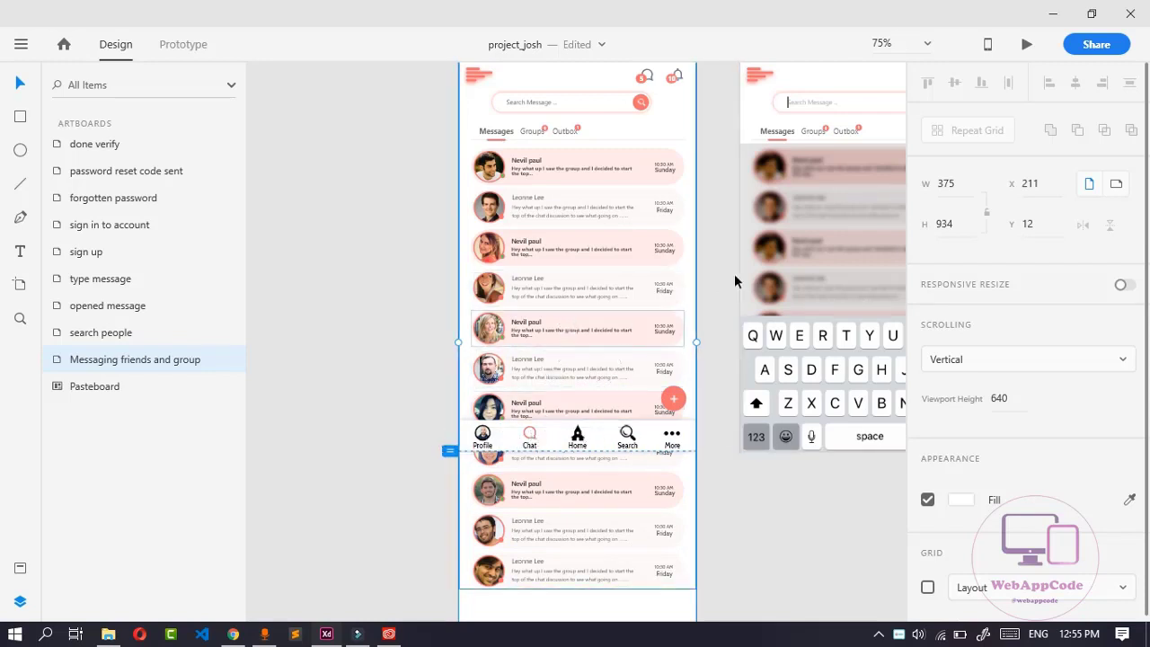
left_click(1030, 46)
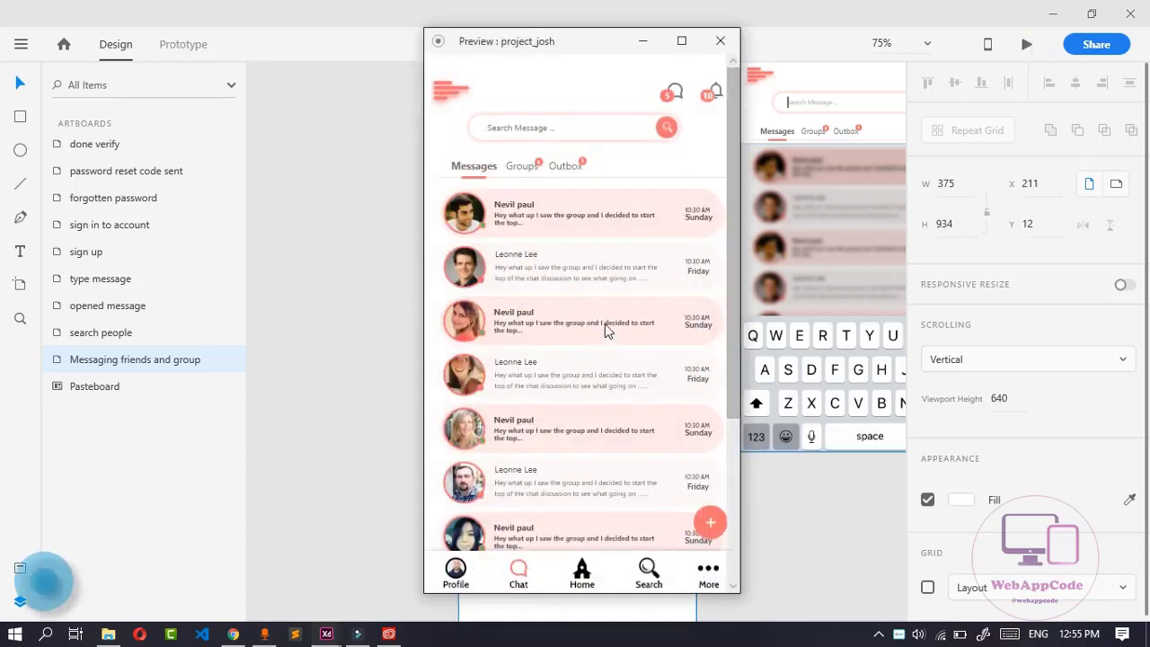
scroll(611, 197, "down", 3)
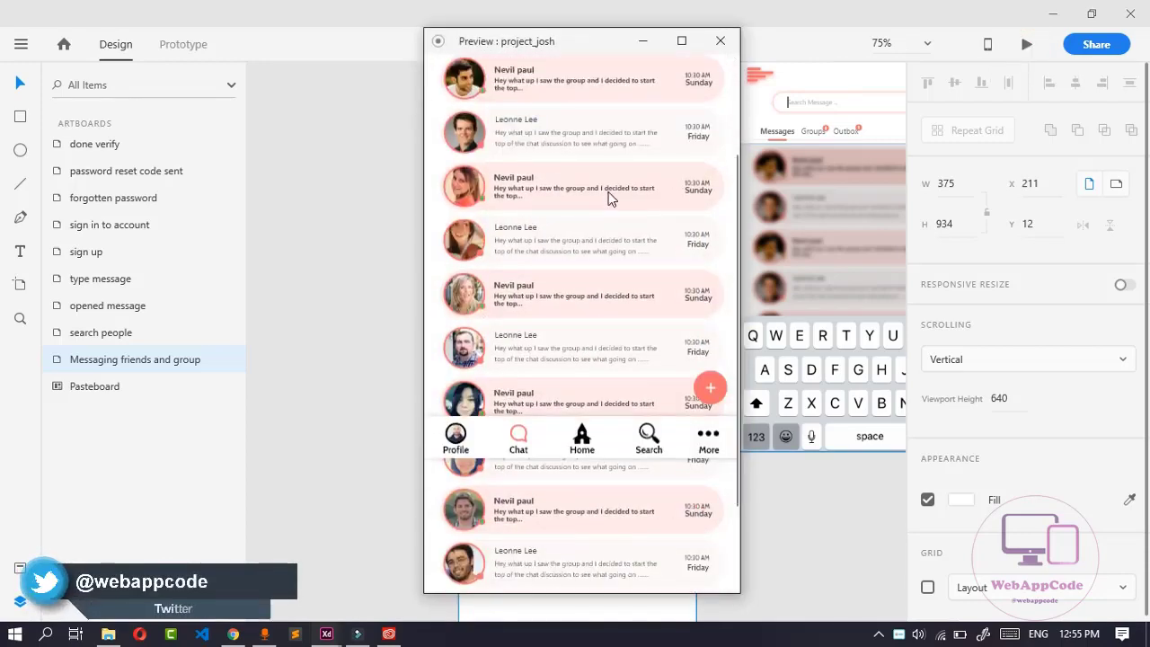
scroll(610, 197, "up", 3)
left_click(788, 525)
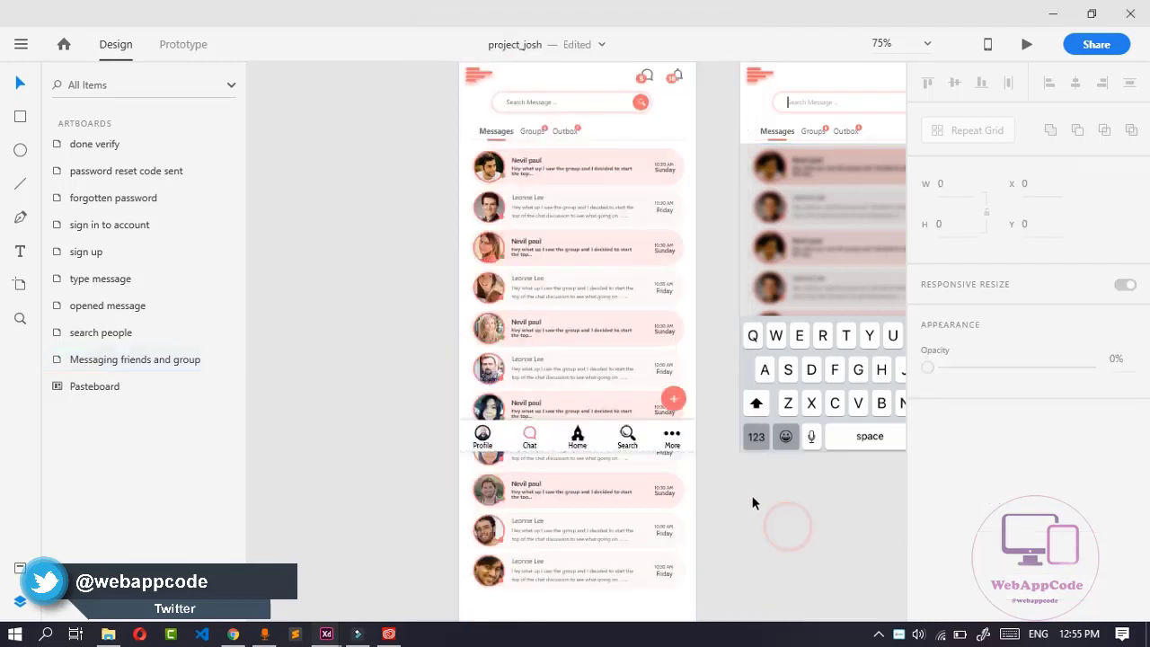
Ungroup the messaging artboard's full-screen content group and check the Fix position when scrolling setting of its navigation bar and header.
left_click(483, 436)
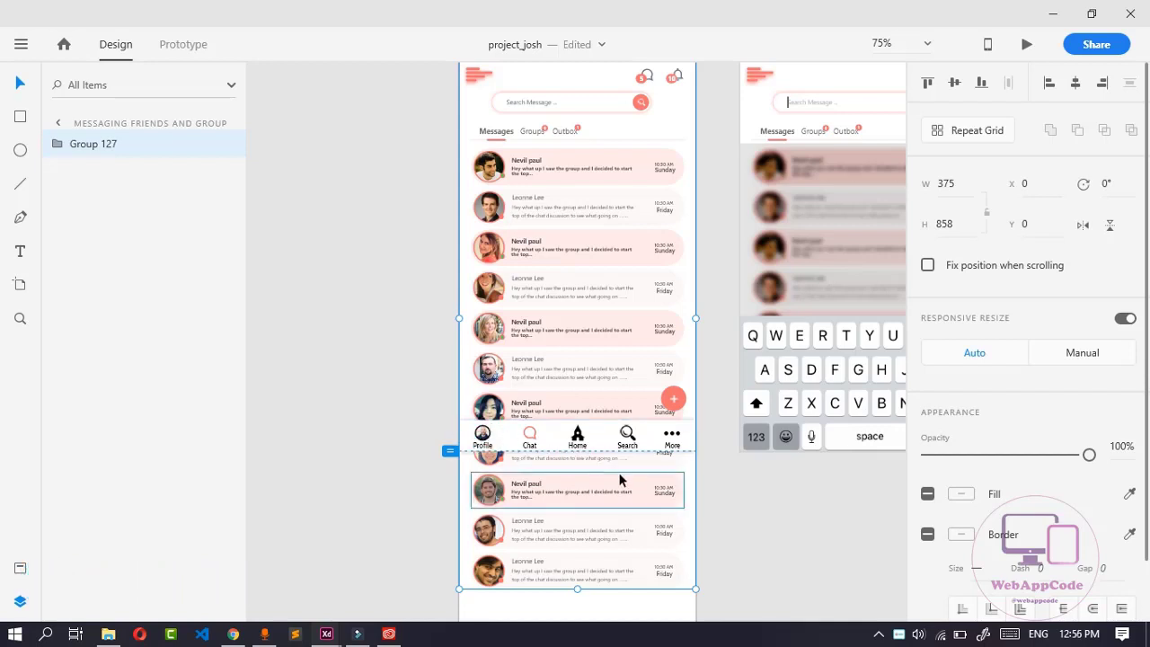
key("ctrl+shift+g")
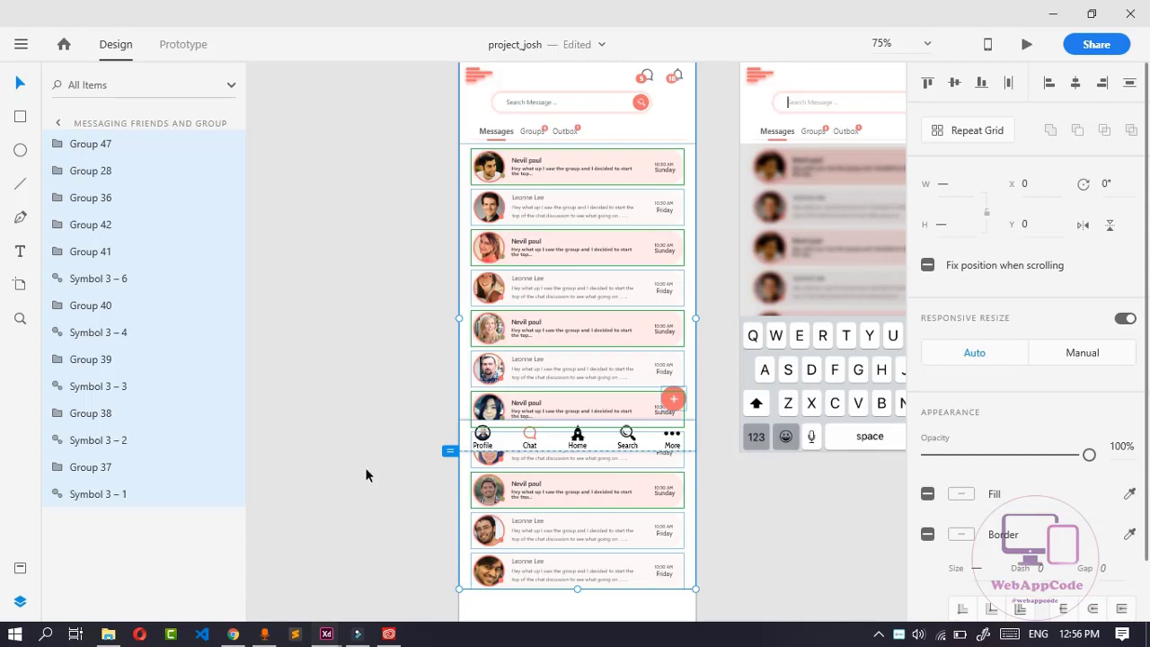
left_click(366, 469)
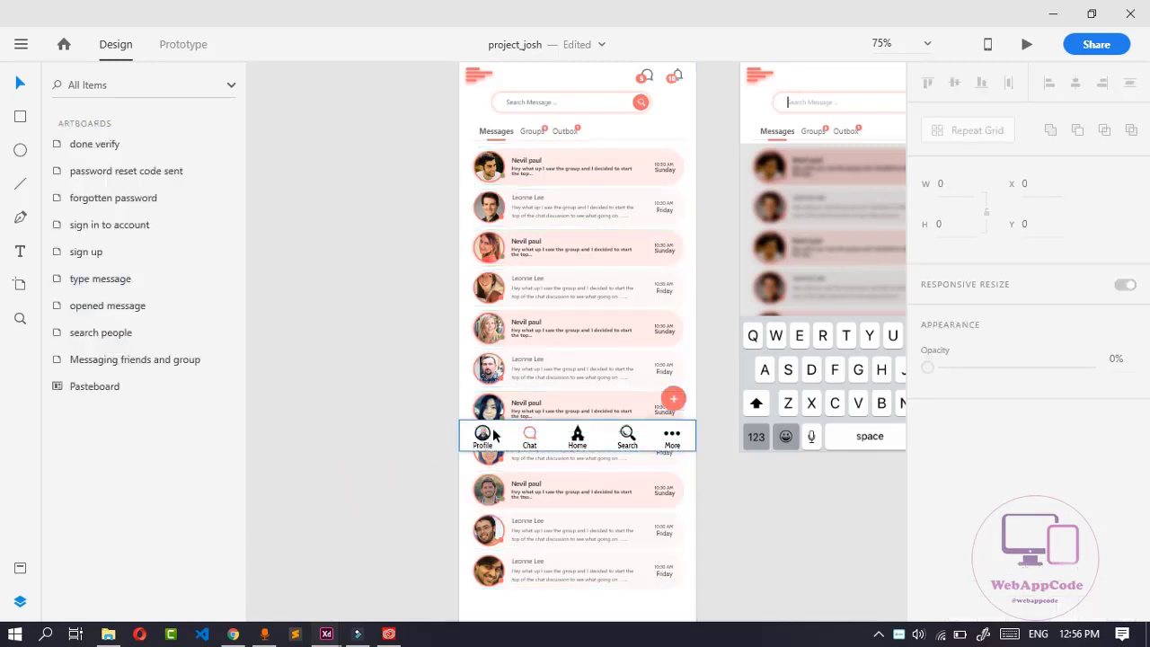
left_click(493, 435)
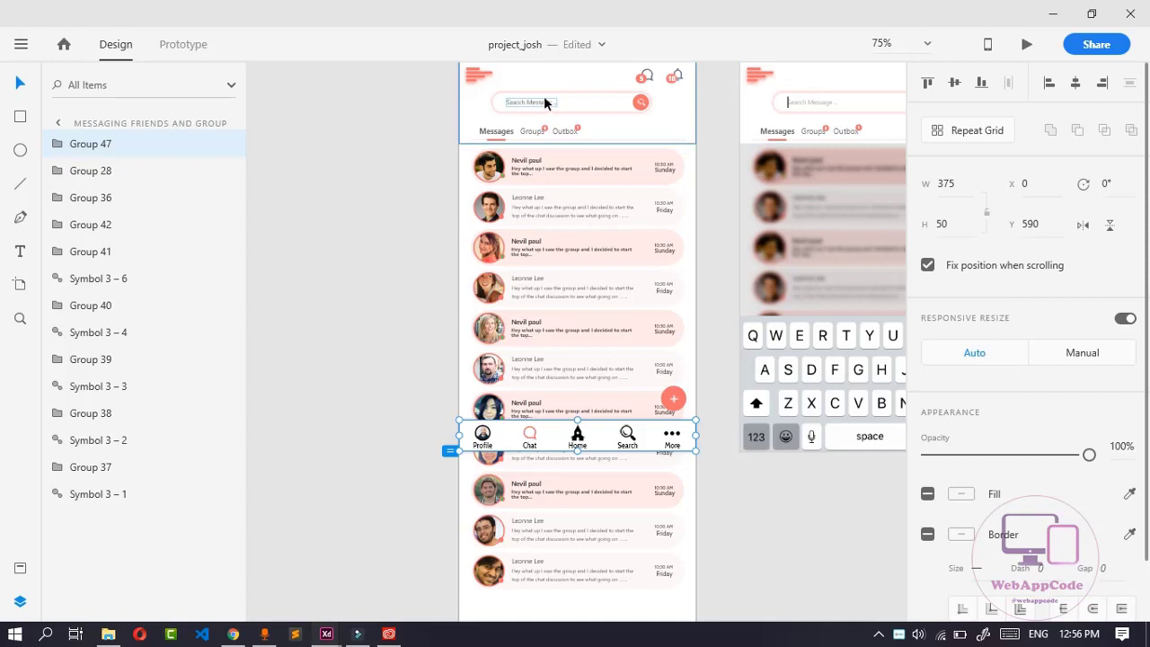
left_click(484, 100)
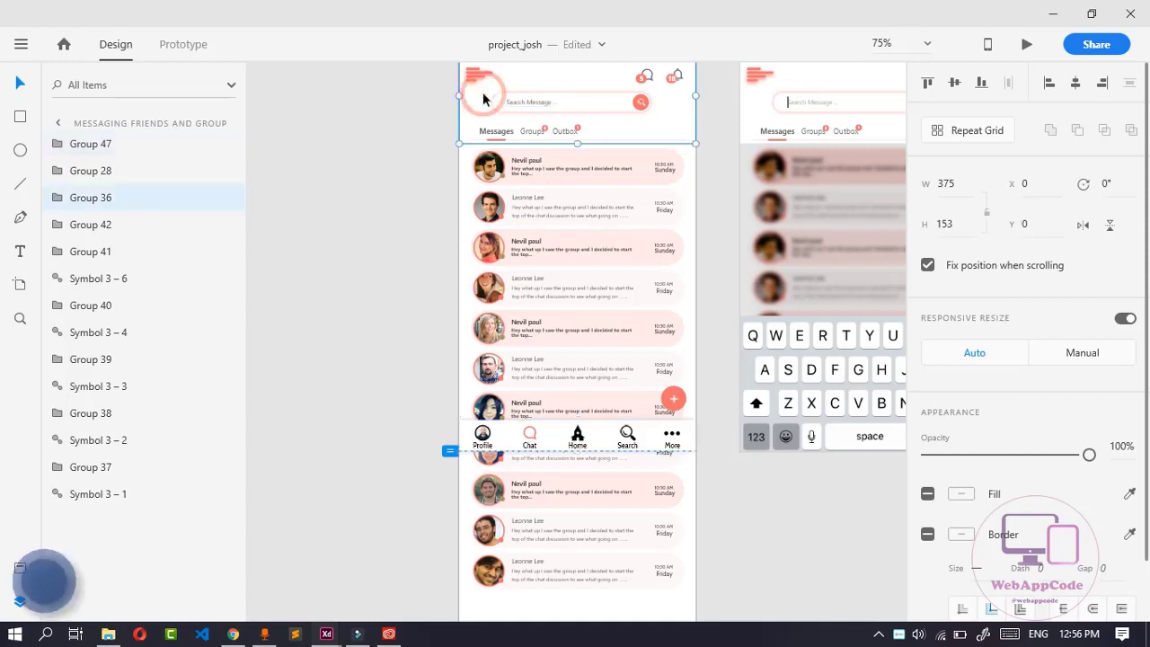
Preview the ungrouped messaging screen and scroll its list to test the fixed header and navigation bar.
left_click(1028, 44)
scroll(579, 306, "down", 3)
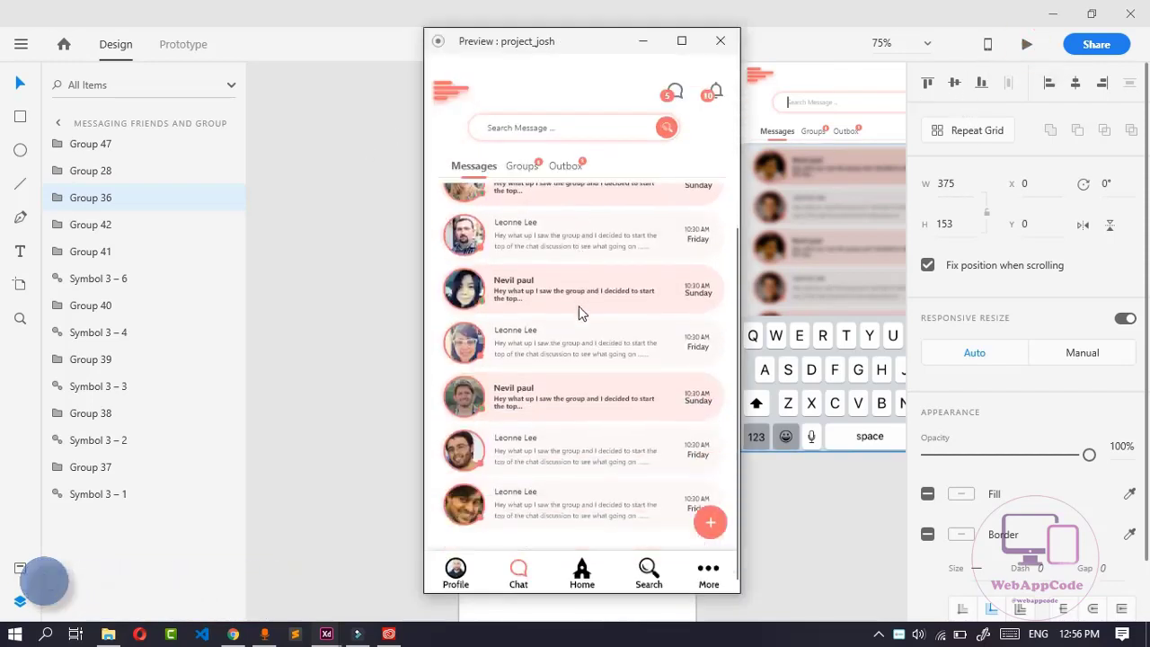
scroll(549, 463, "down", 3)
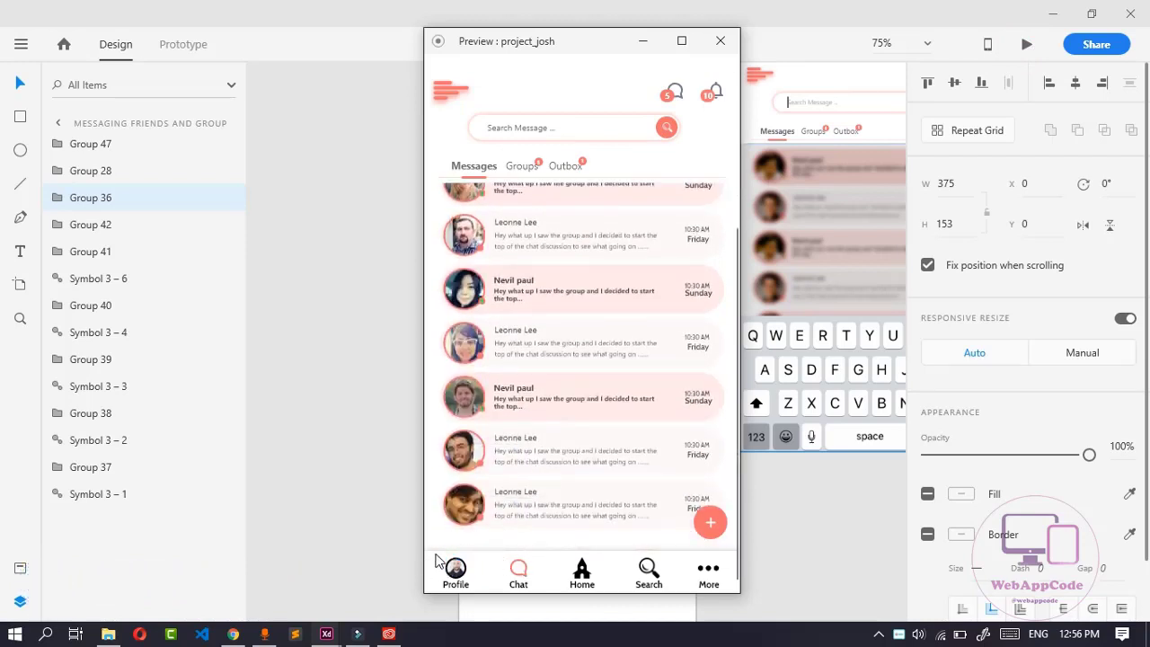
scroll(519, 383, "up", 3)
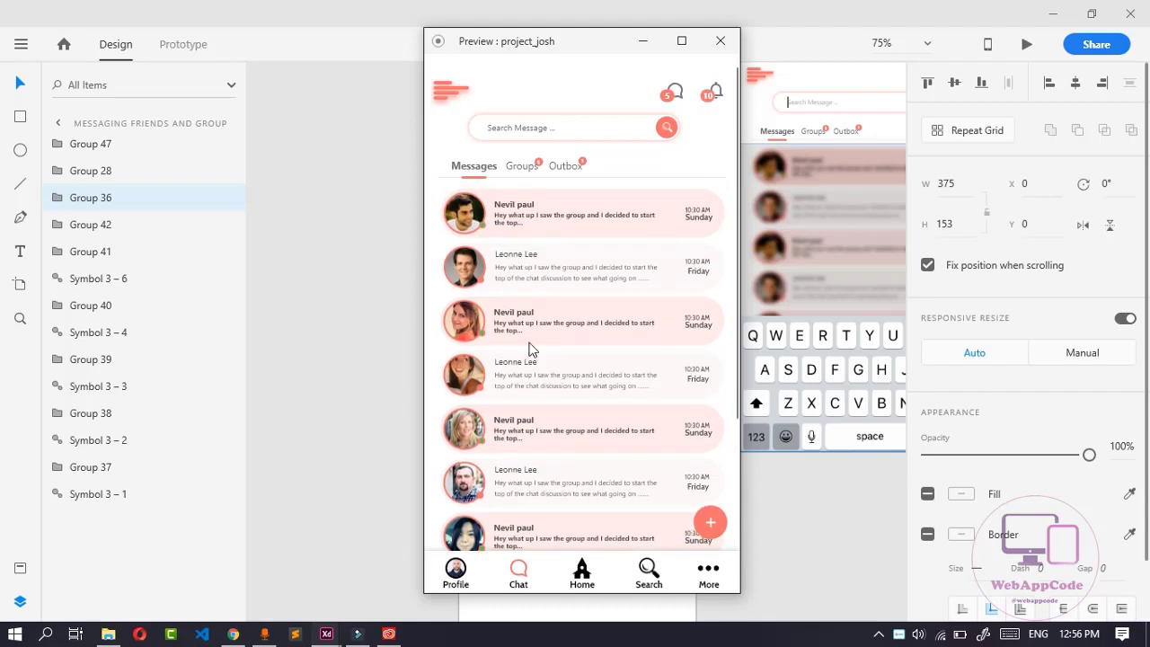
left_click(457, 133)
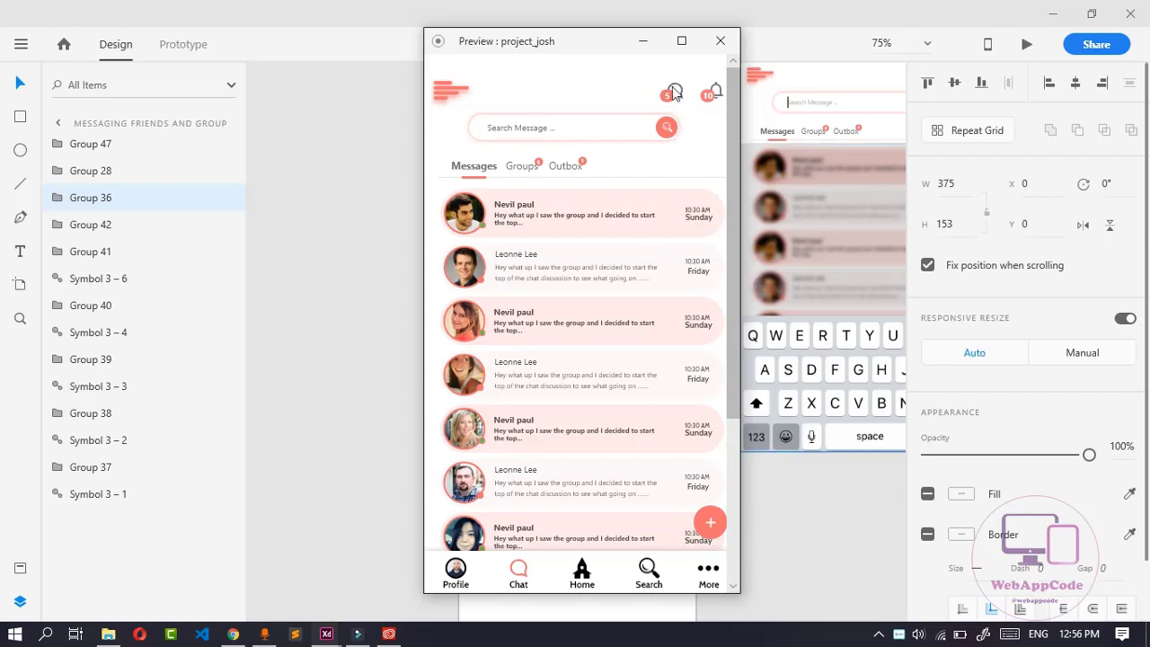
left_click(644, 41)
Check the Fix position when scrolling option on the navigation bar, the header and the round plus button.
left_click(466, 432)
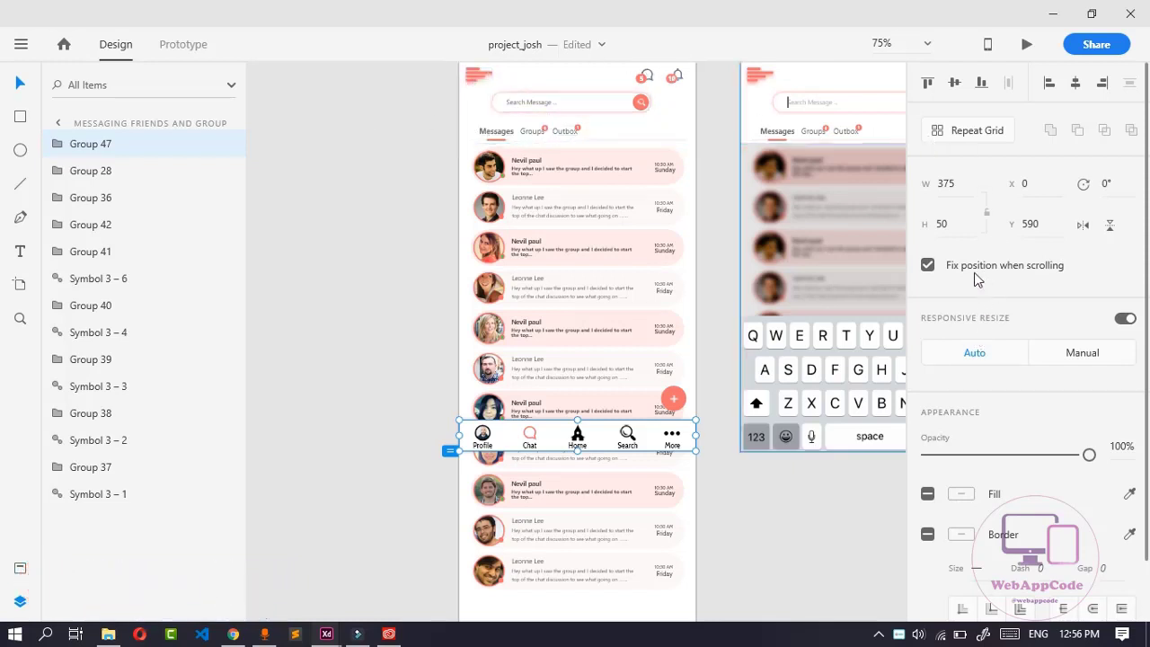
left_click(476, 116)
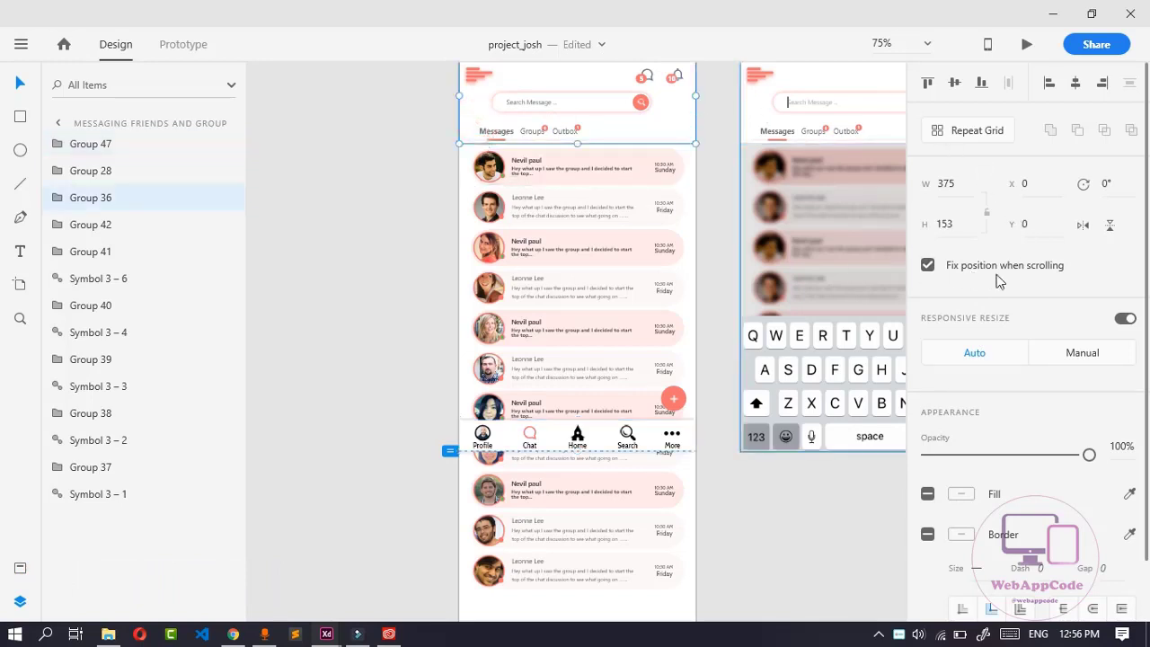
left_click(676, 407)
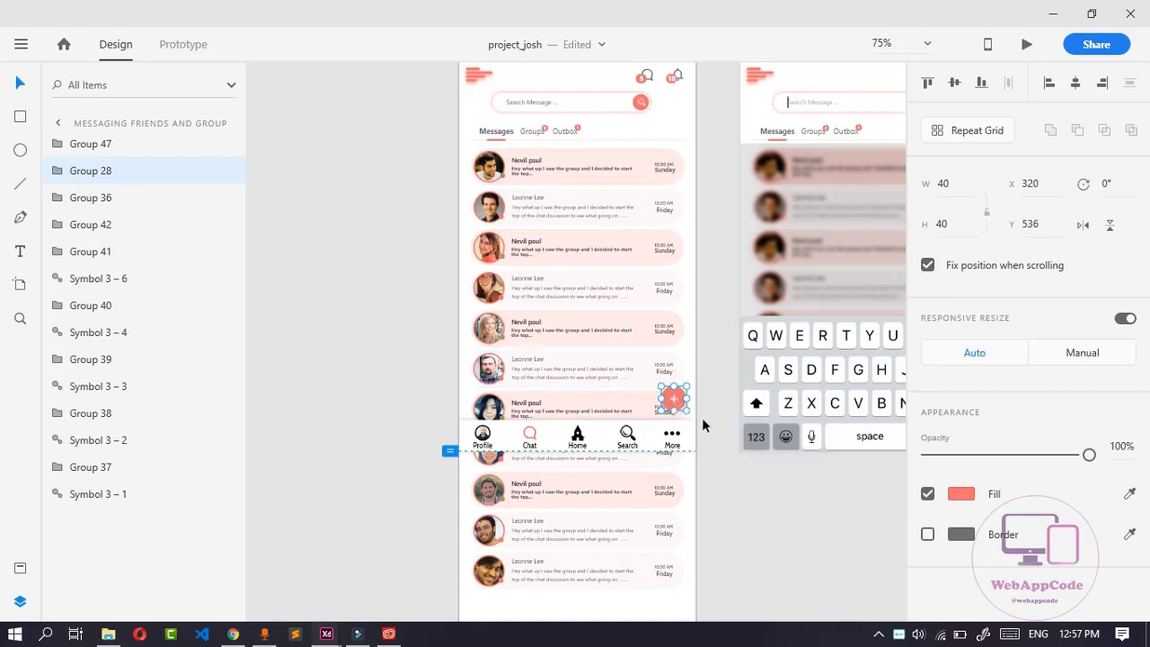
Preview the messaging screen again, scroll the list to test the fixed plus button, and close the preview.
left_click(1028, 44)
scroll(564, 298, "down", 5)
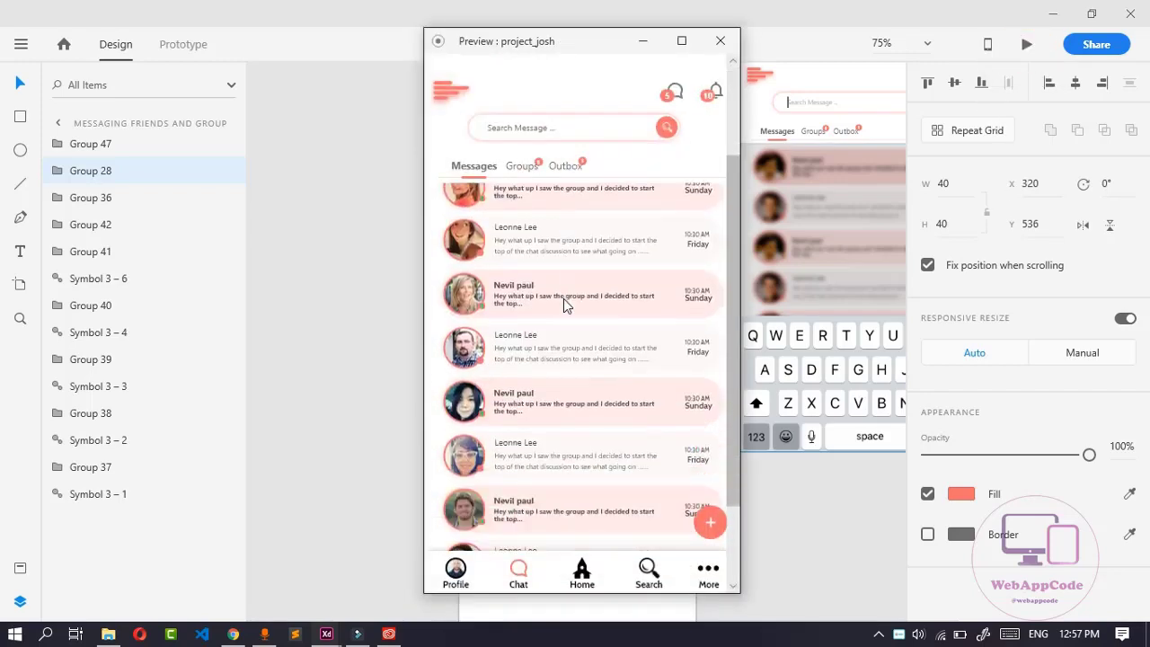
scroll(561, 313, "down", 2)
scroll(559, 318, "up", 2)
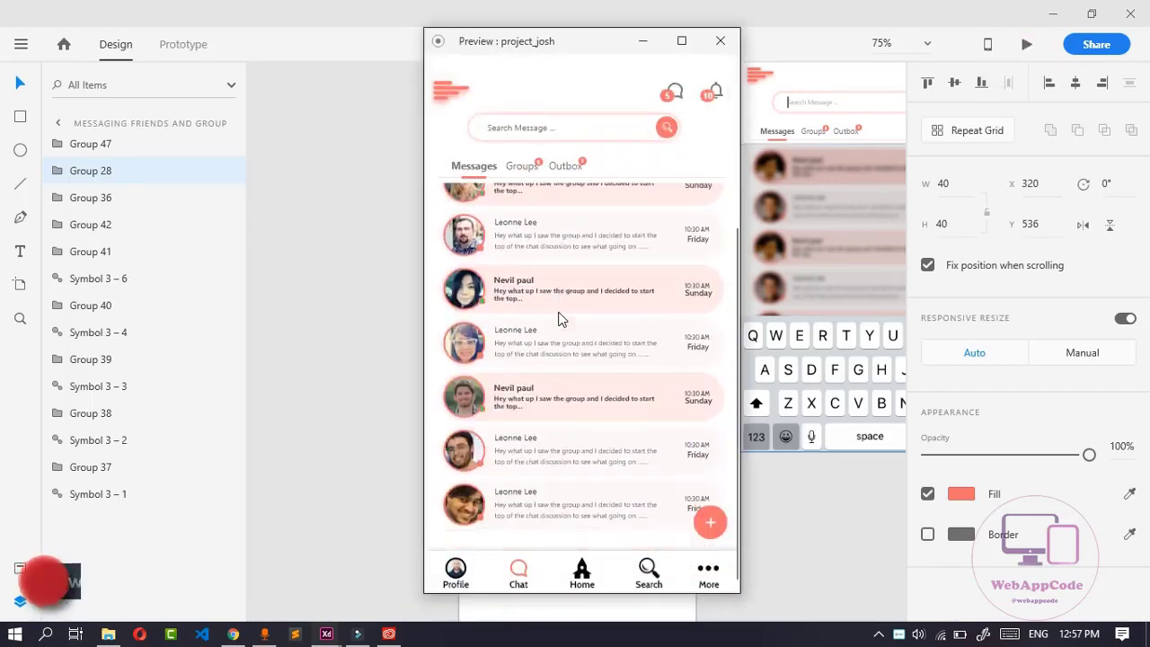
scroll(559, 319, "down", 2)
scroll(559, 318, "up", 2)
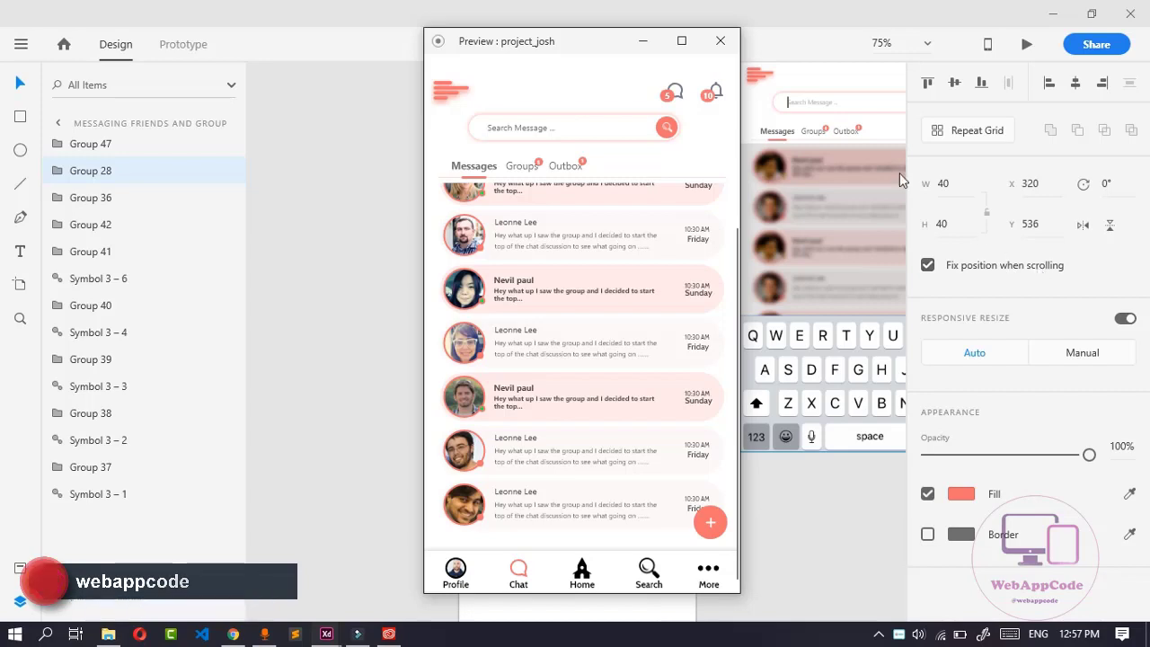
left_click(718, 43)
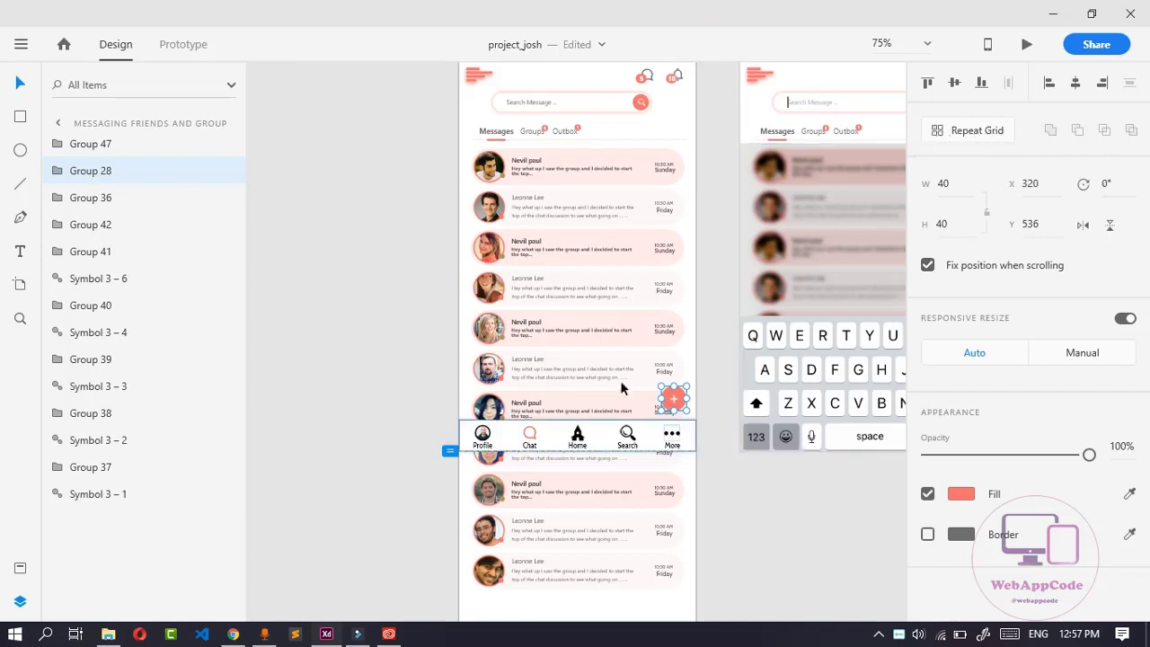
Select the done verify artboard's full-artboard rectangle in the project overview, zoom to it, and clear the selection.
key("ctrl+0")
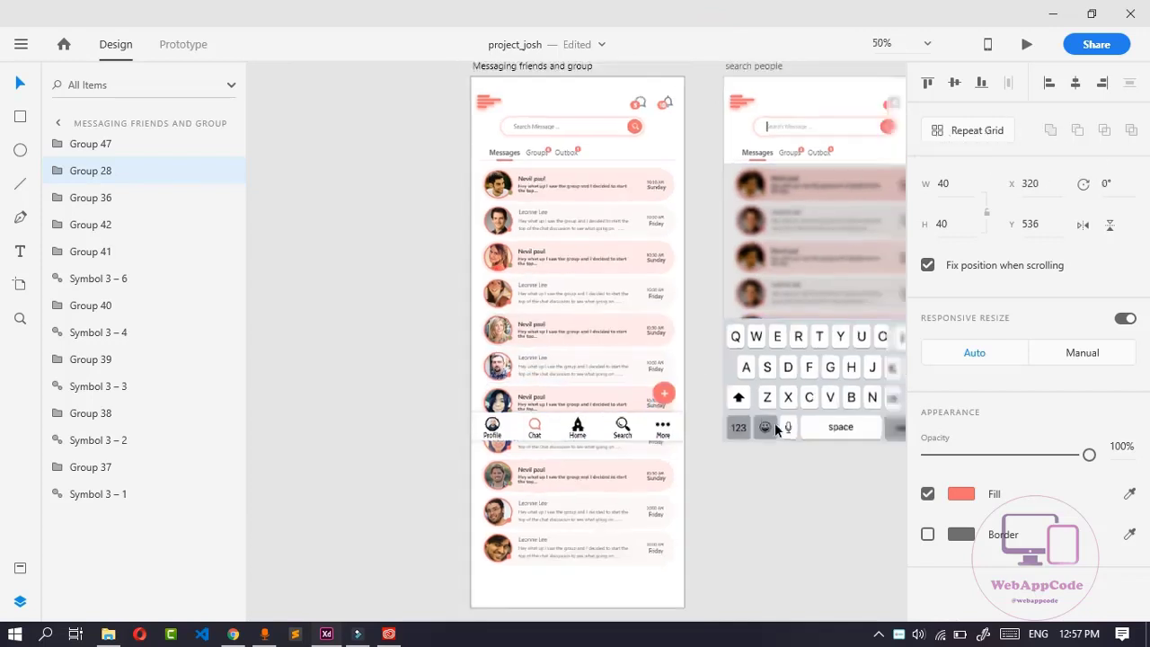
key("ctrl+minus")
key("ctrl+minus")
key("ctrl+minus")
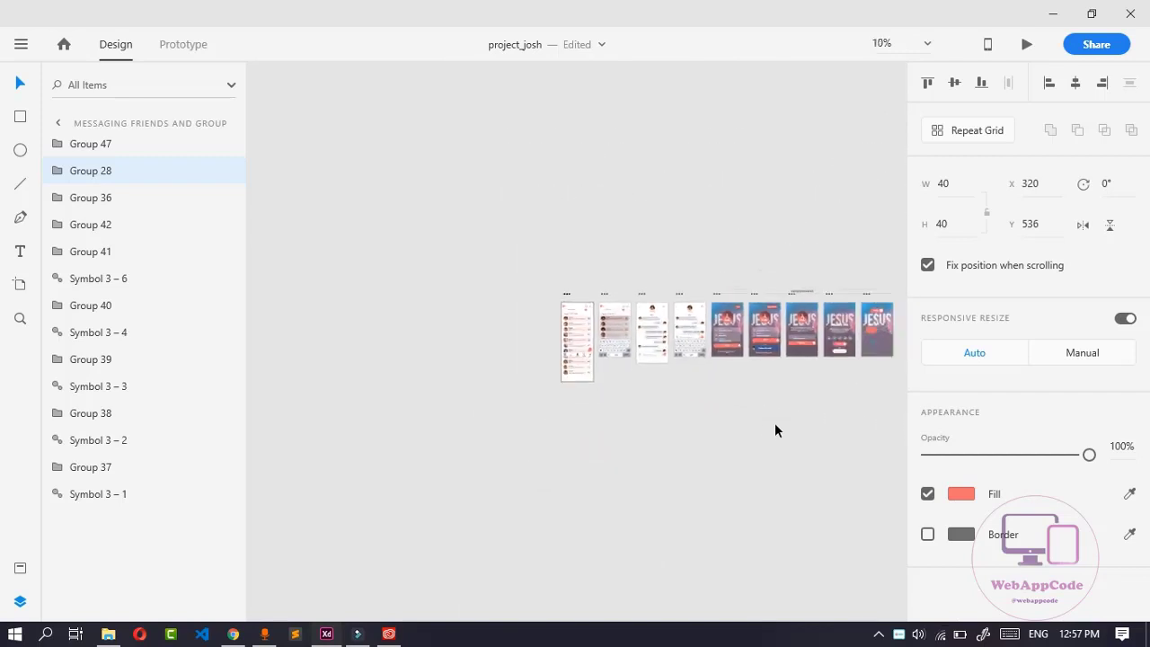
key("ctrl+minus")
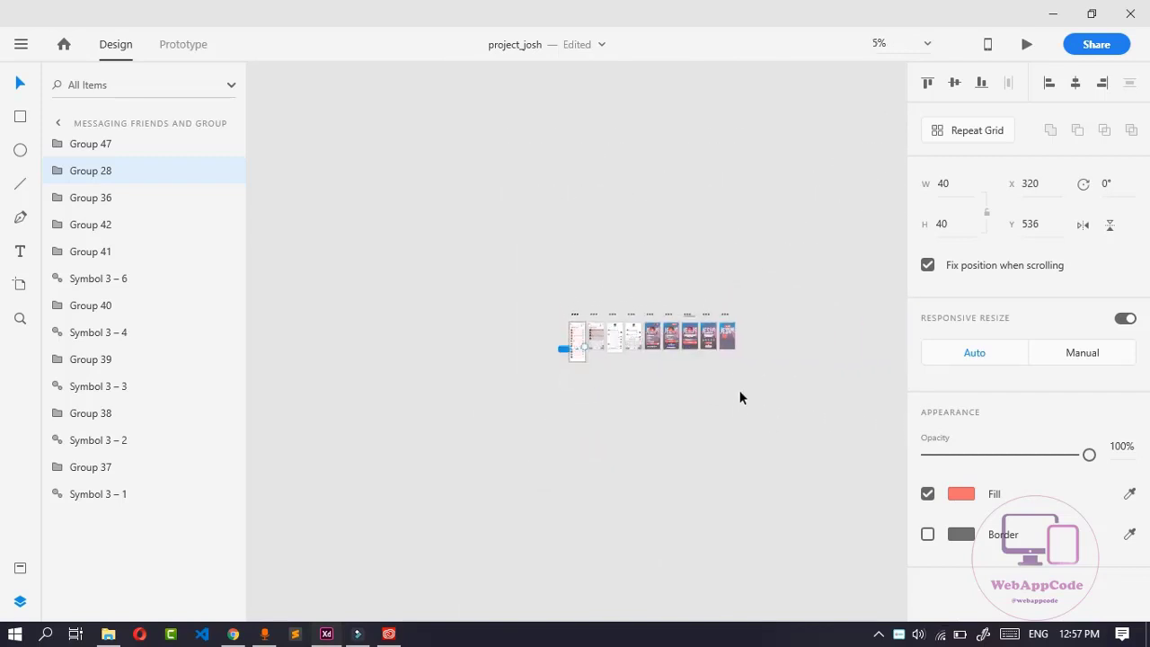
left_click(752, 339)
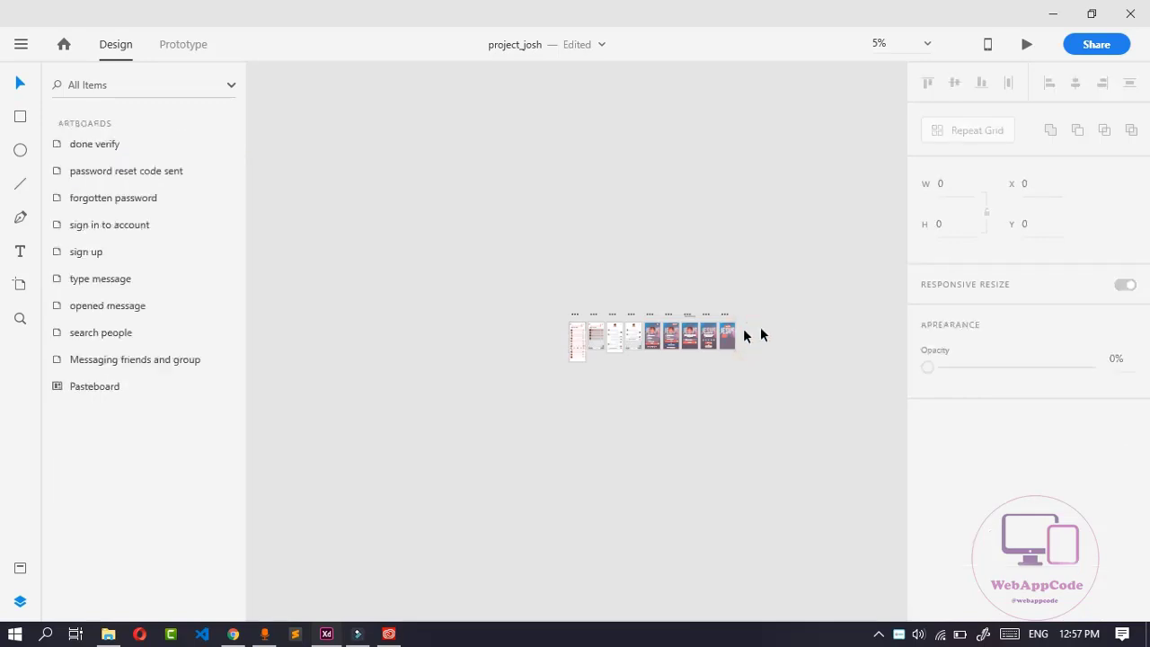
left_click(759, 349)
left_click(777, 350)
key("Tab")
key("Tab")
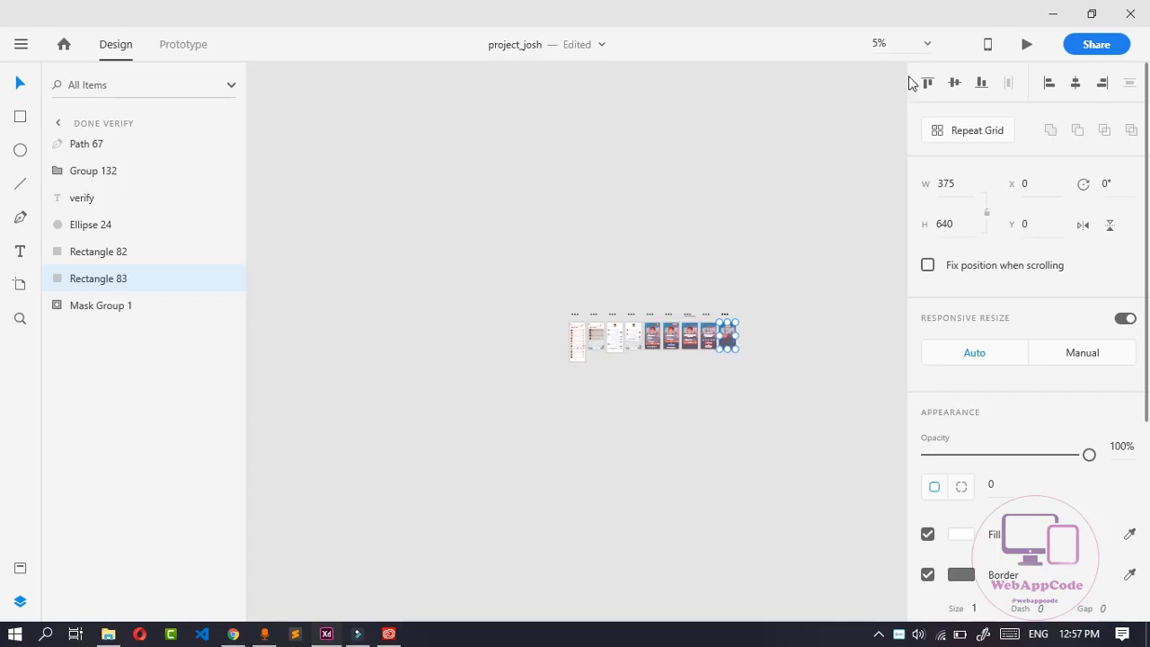
left_click(927, 44)
left_click(842, 314)
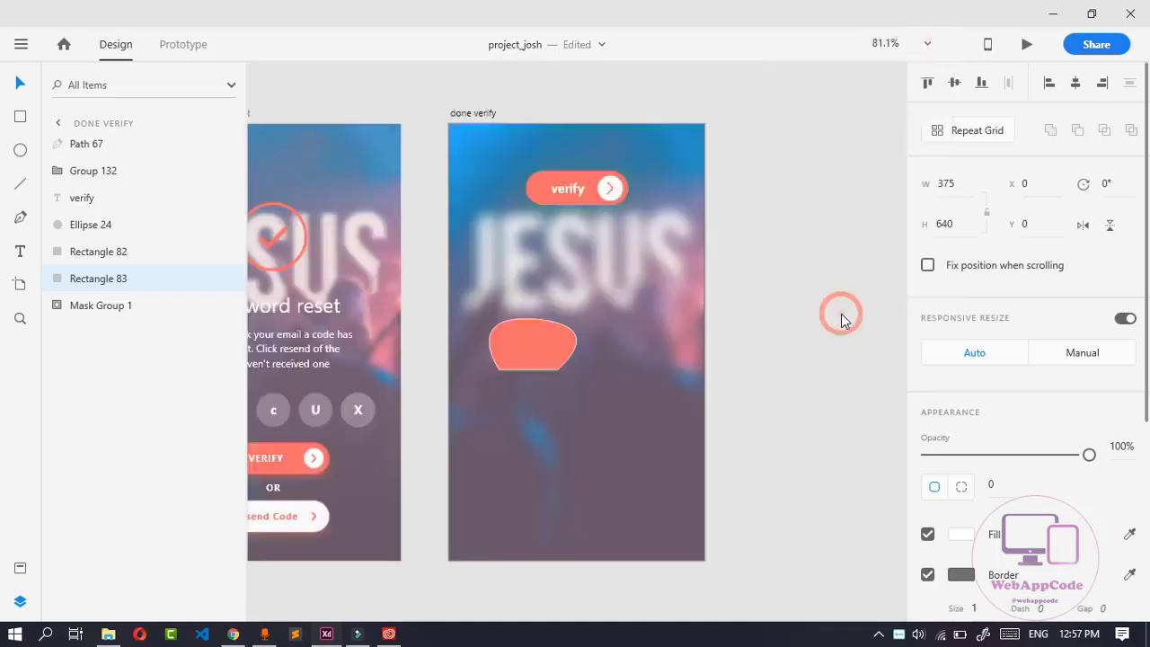
left_click(859, 310)
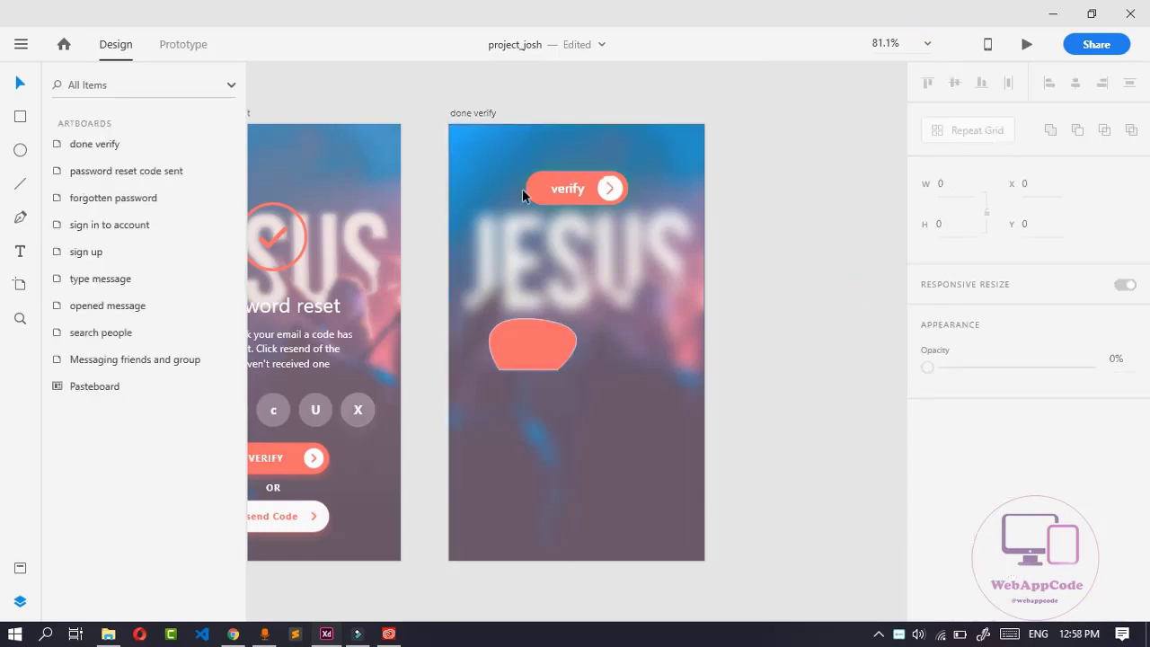
Turn the coral verify button rectangle on the done verify artboard into a repeat grid with a height of 103.
left_click(557, 175)
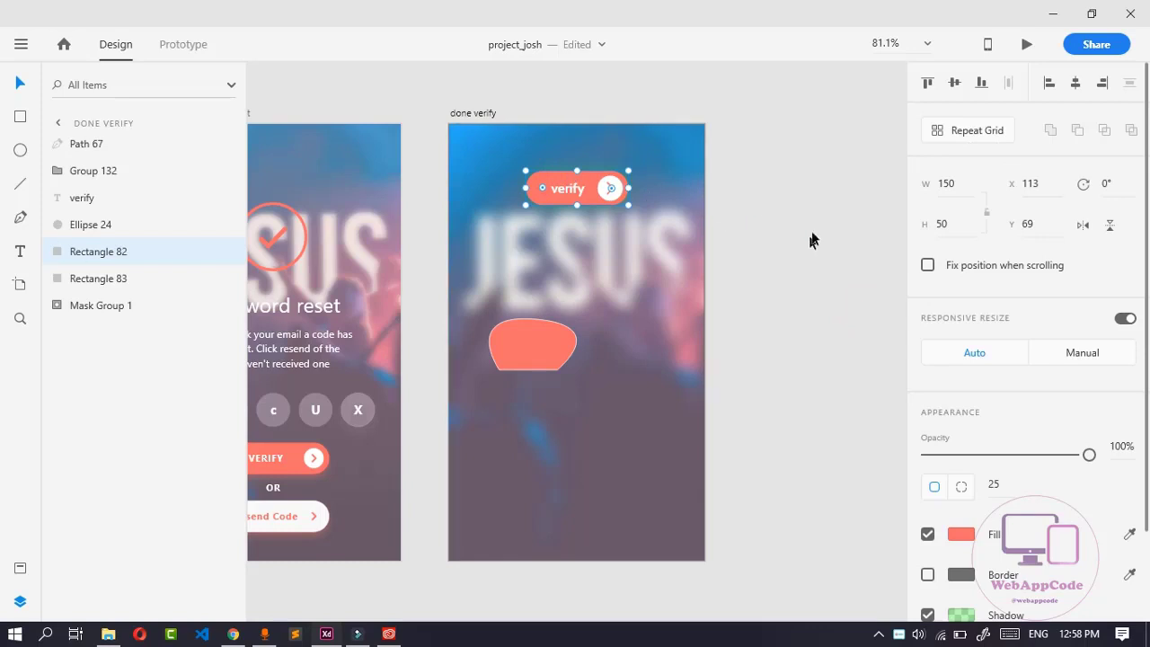
left_click(961, 135)
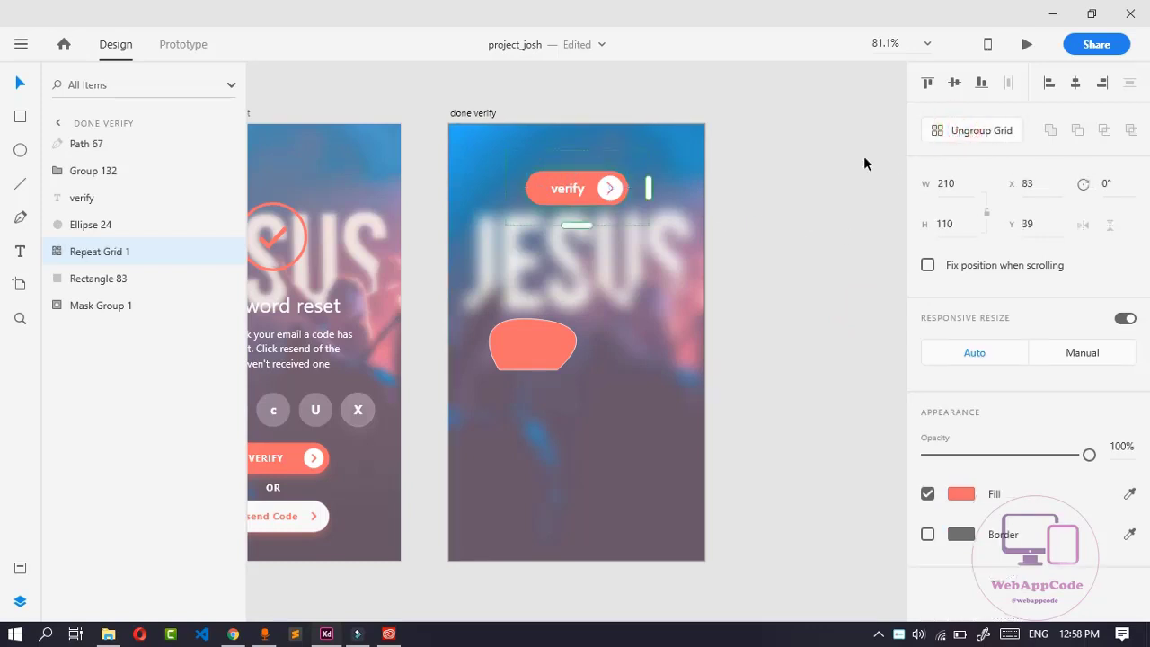
left_click_drag(578, 227, 606, 225)
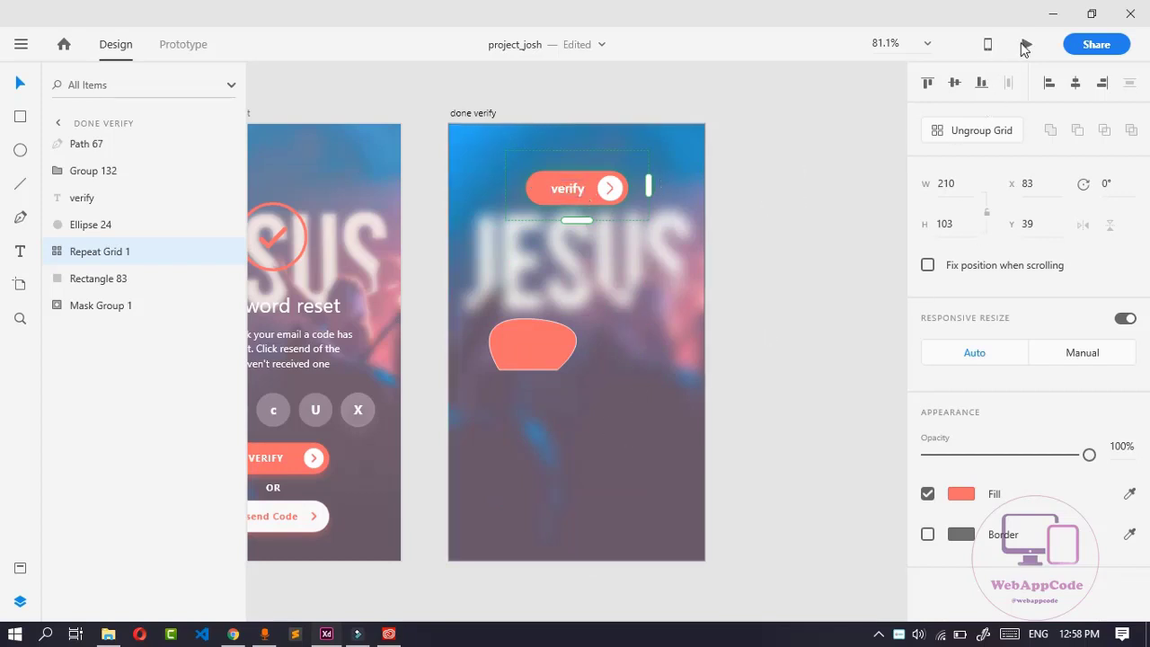
left_click(393, 120)
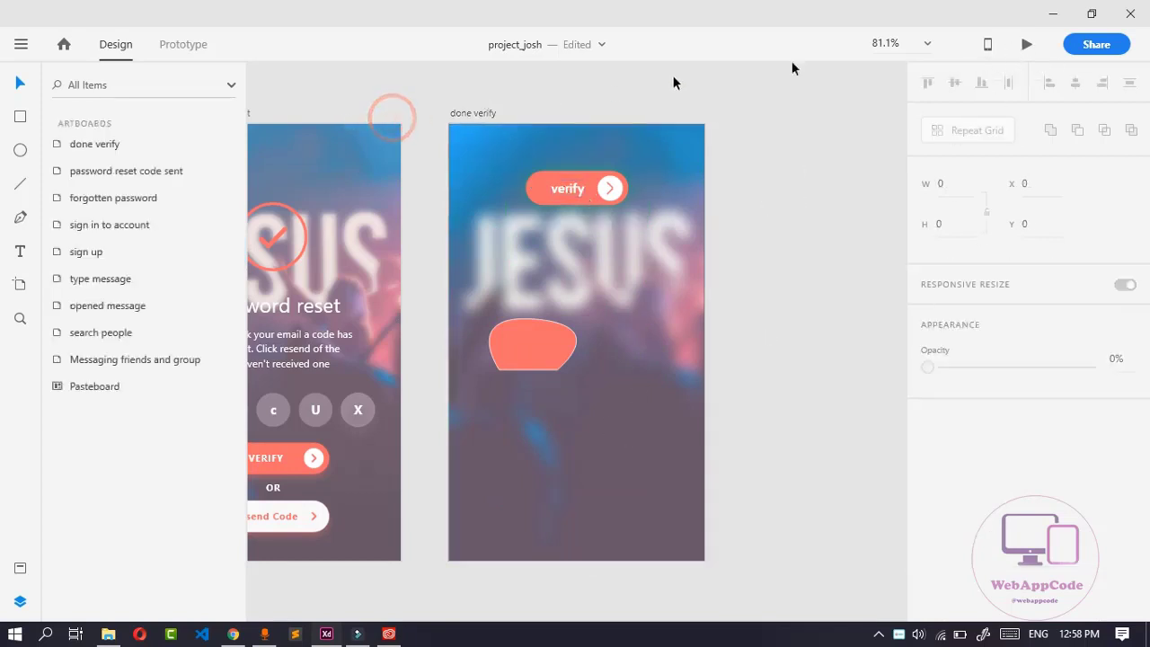
Preview the prototype from the sign-in screen, log in to the messages screen, and scroll through its list.
left_click(1025, 42)
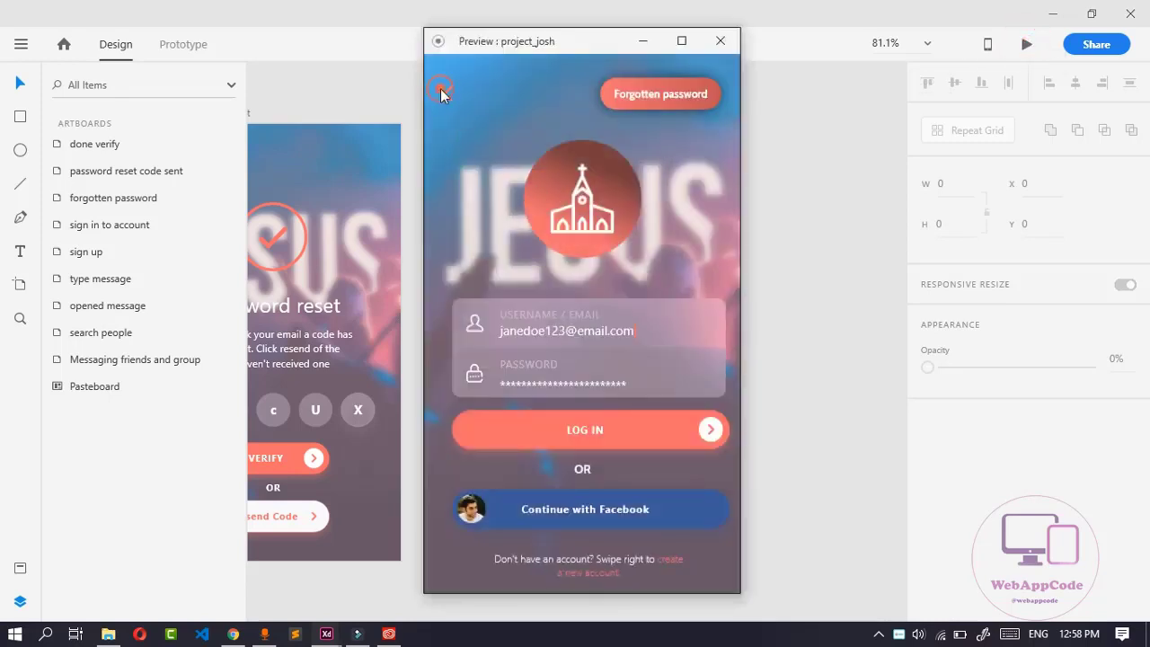
left_click(557, 430)
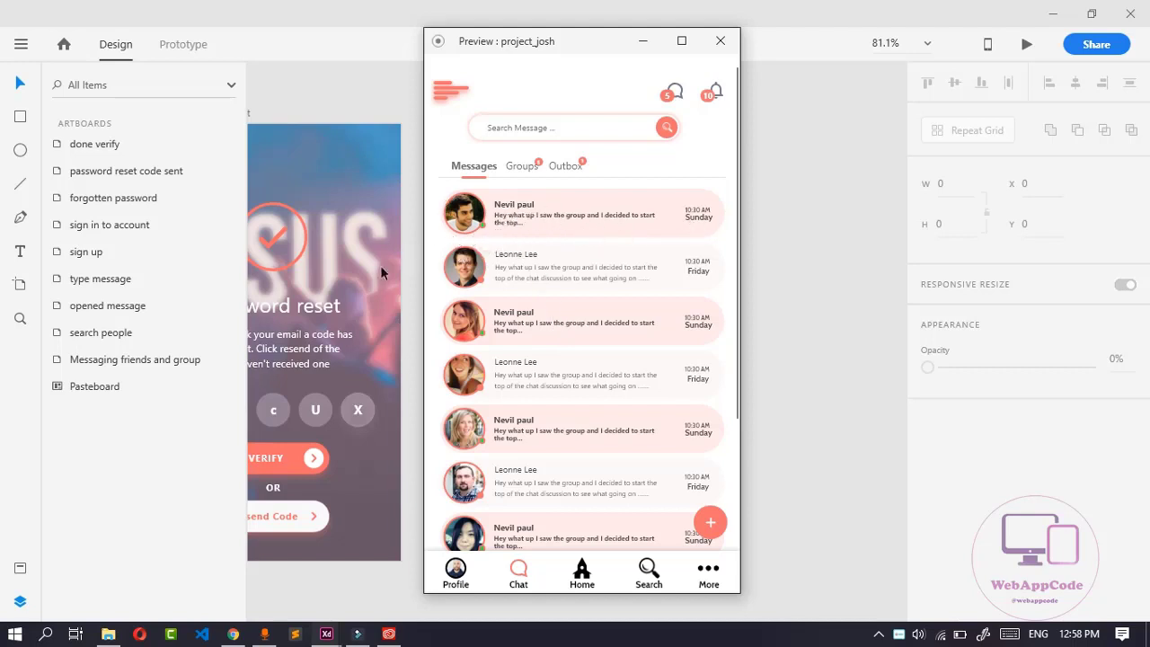
scroll(604, 286, "down", 3)
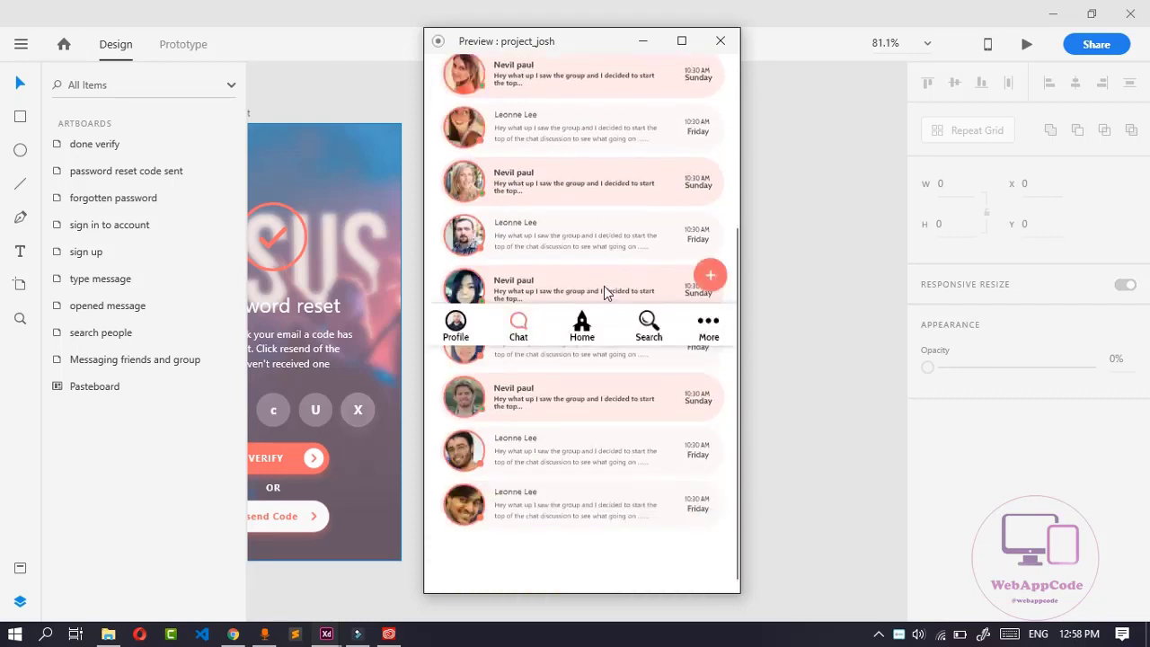
Return the previewed message list to its start and minimize the preview.
scroll(604, 286, "up", 5)
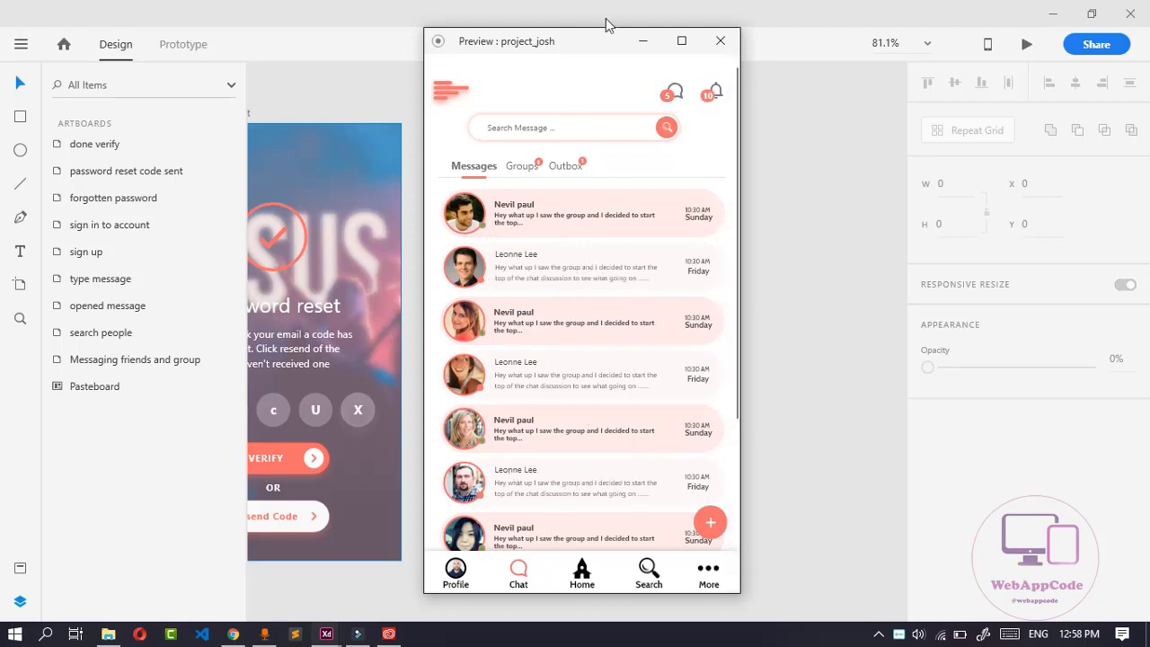
left_click(644, 41)
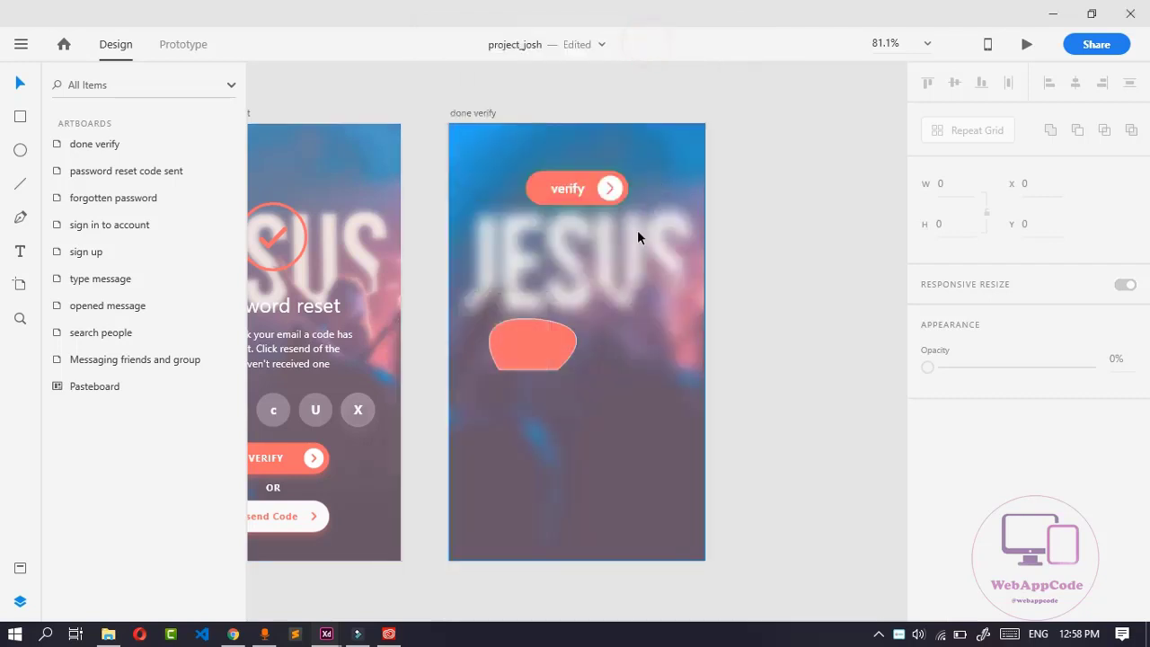
Ungroup the repeat grid made from the coral rectangle behind the verify label on the done verify artboard.
left_click(581, 196)
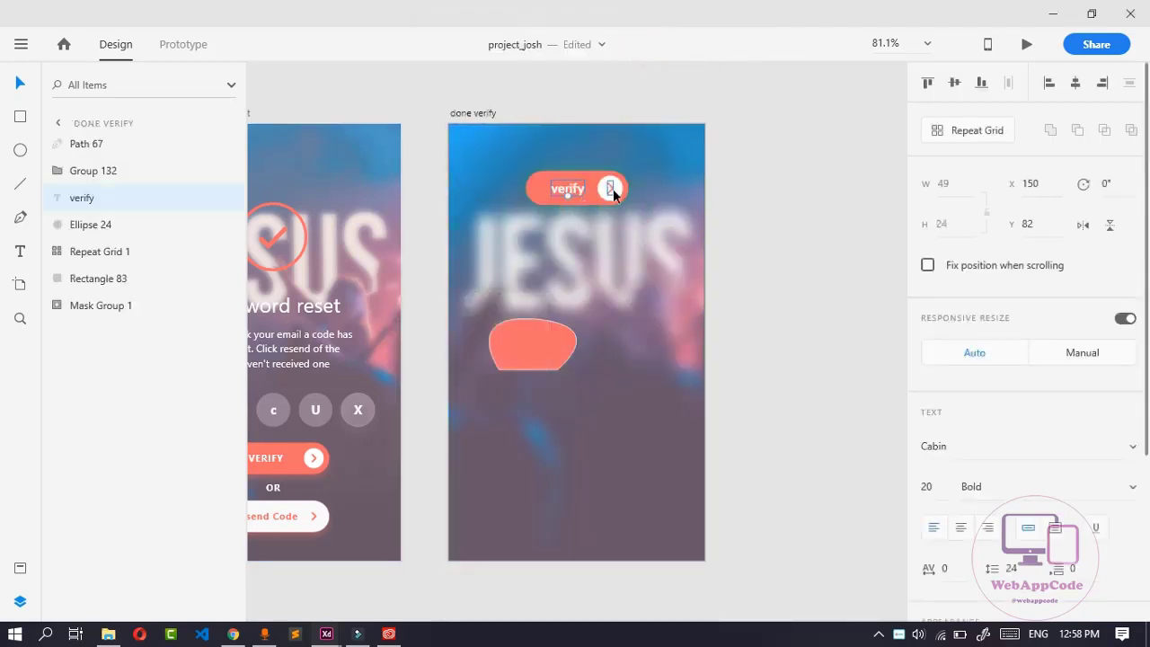
left_click(611, 189)
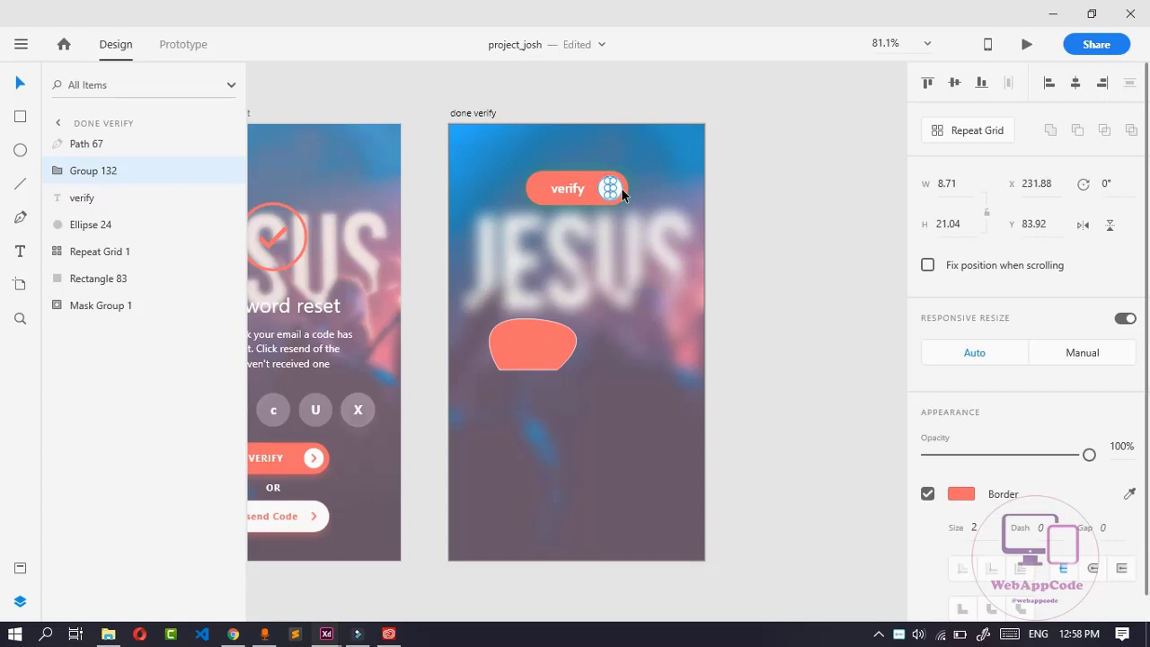
left_click(556, 180, "shift")
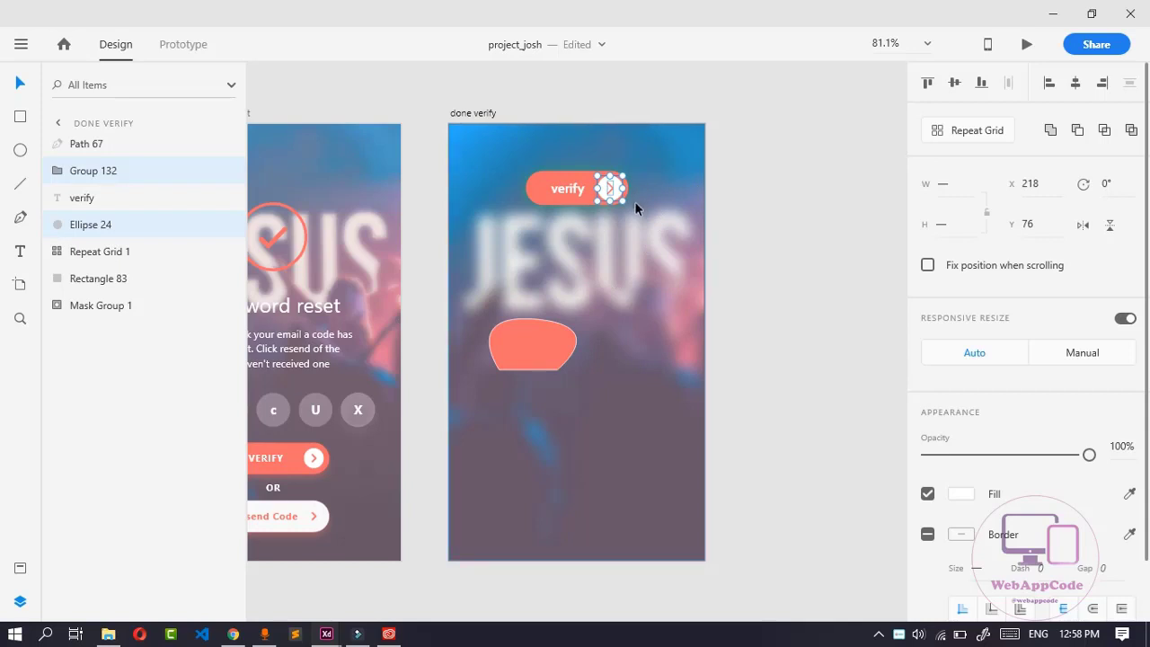
left_click(567, 194)
left_click(539, 201)
left_click(535, 198)
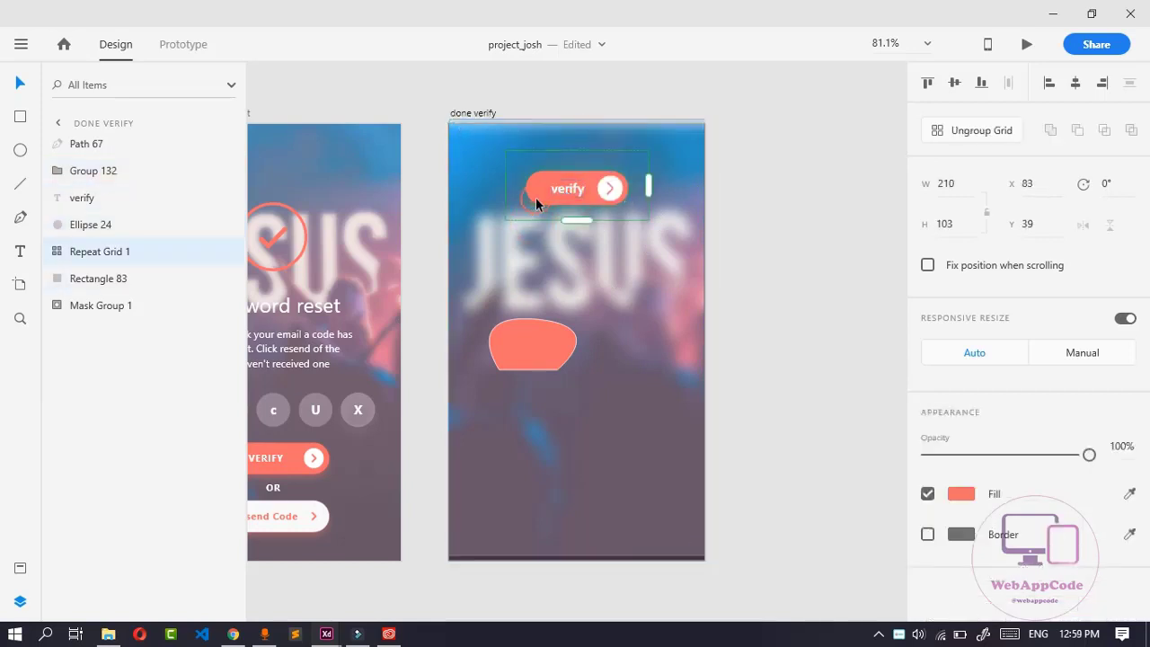
left_click(967, 135)
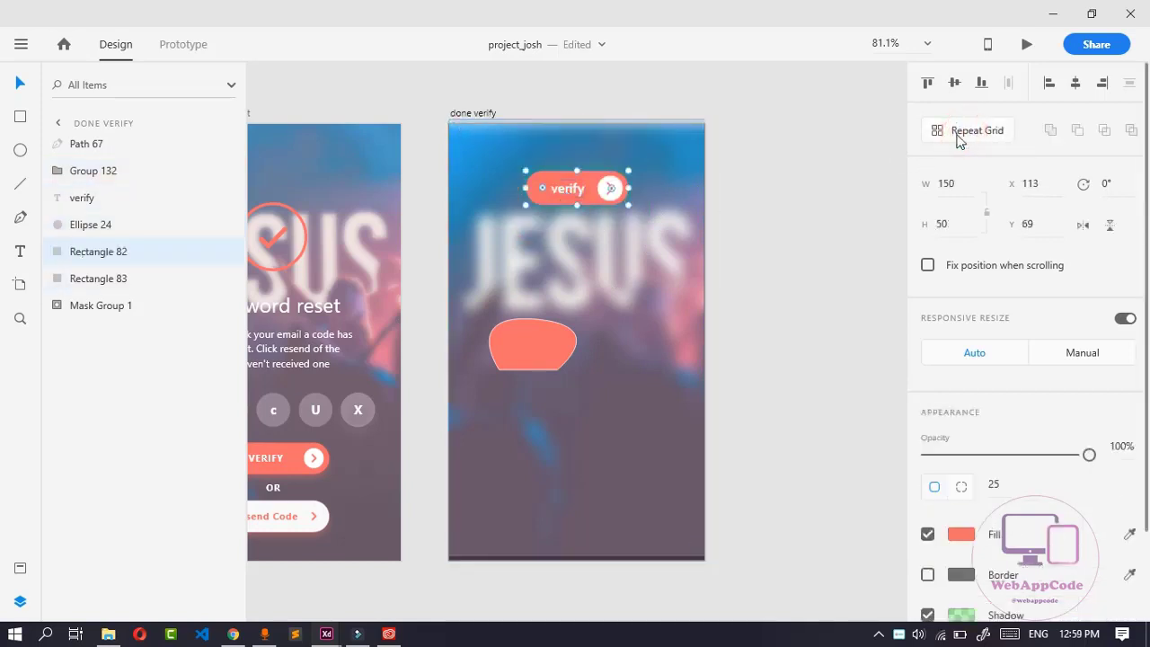
Group the verify button's arrow, white circle, label and coral rectangle on the done verify artboard.
left_click(593, 238)
left_click(612, 188)
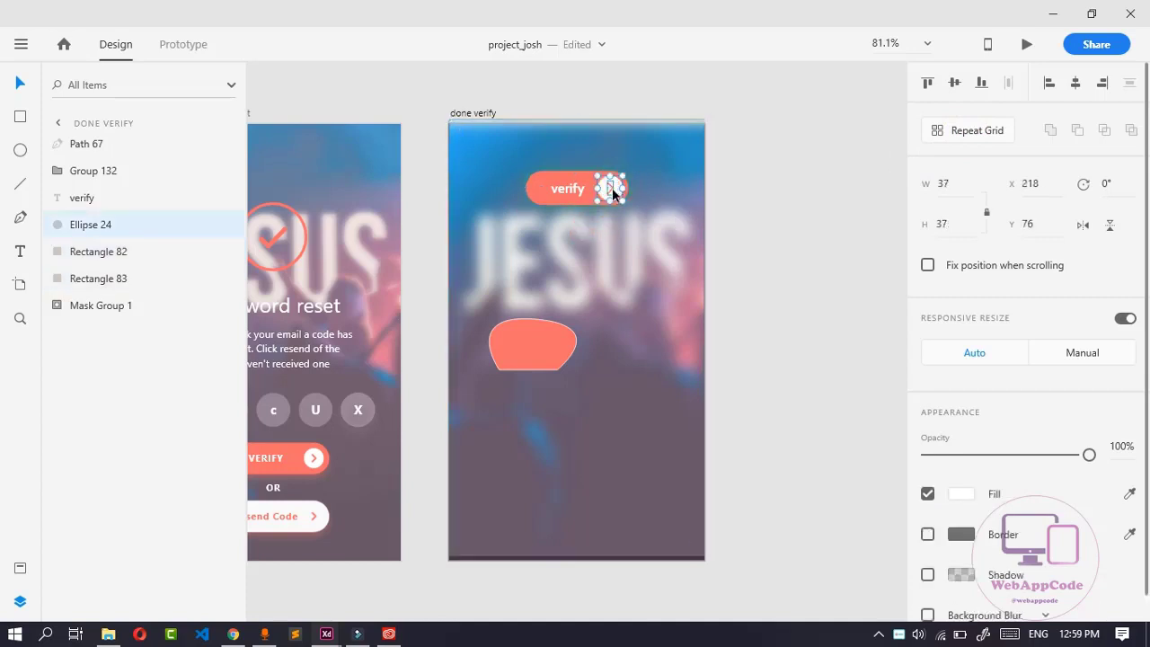
key("Escape")
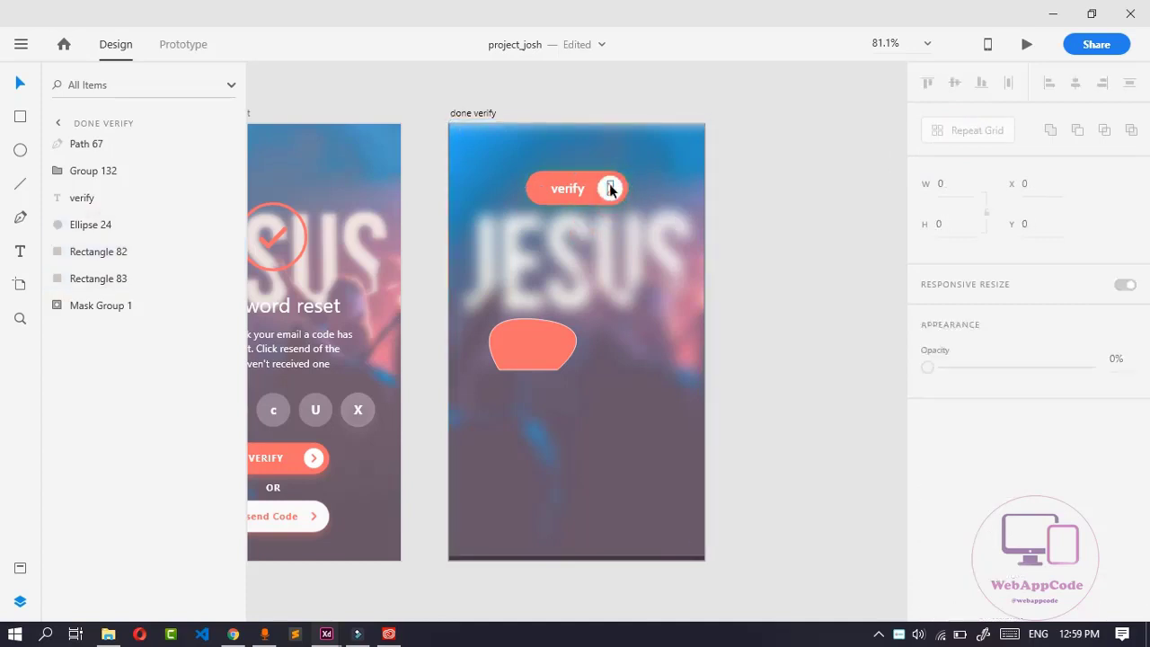
left_click(610, 190)
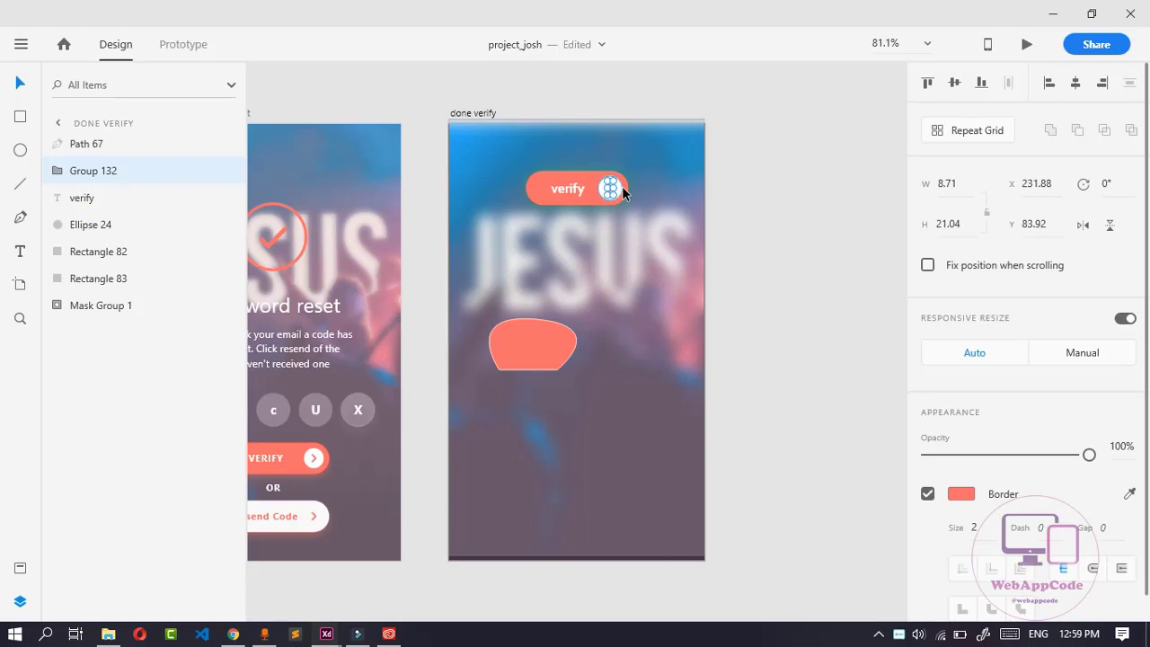
left_click(622, 186, "shift")
left_click(571, 191, "shift")
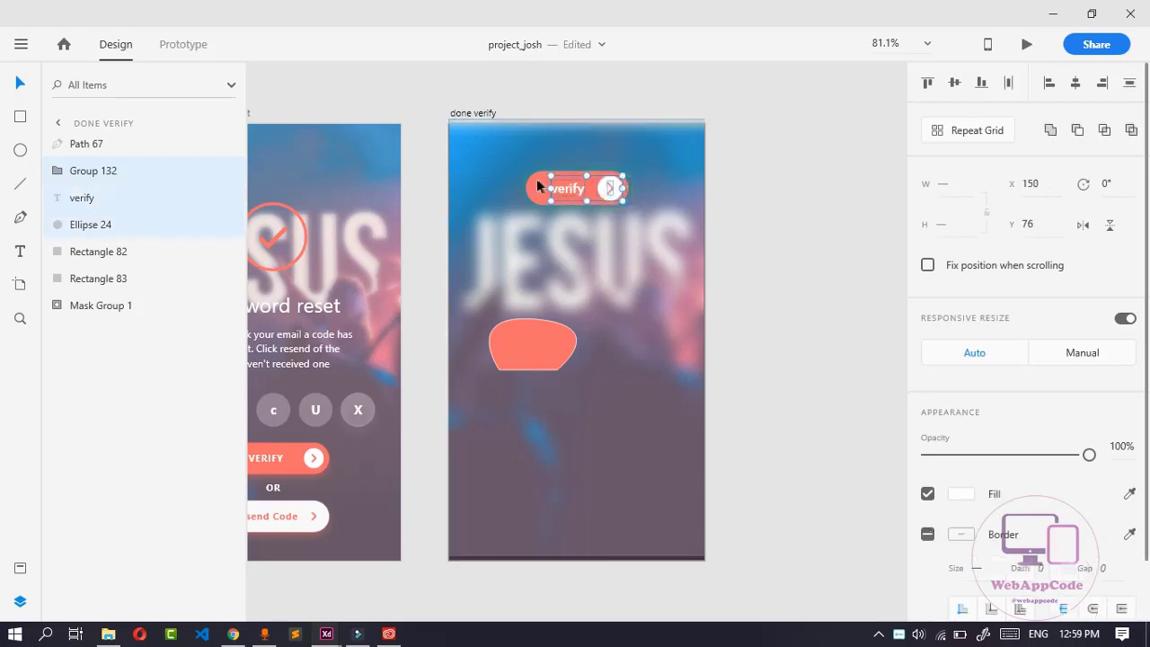
left_click(526, 185, "shift")
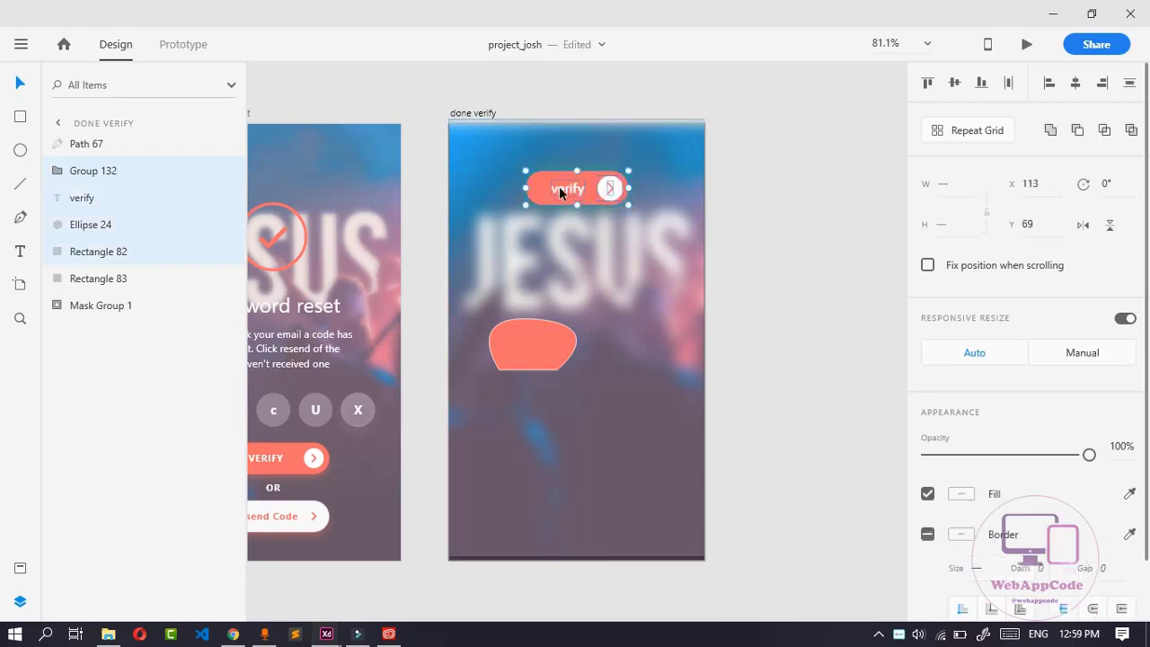
right_click(559, 186)
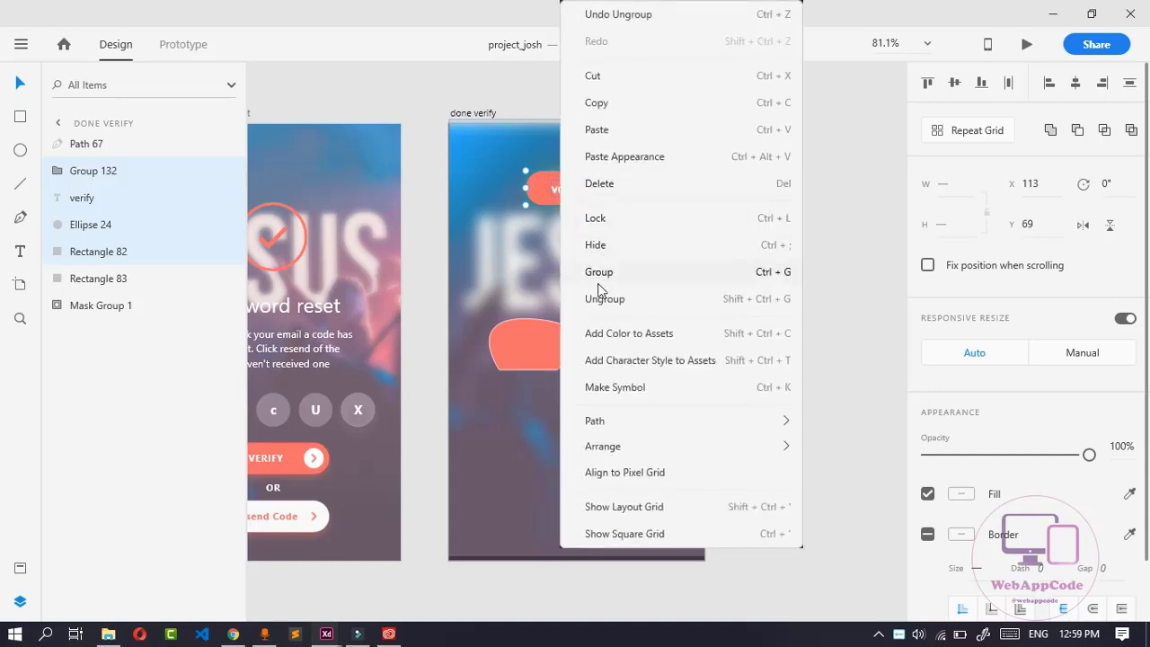
left_click(628, 274)
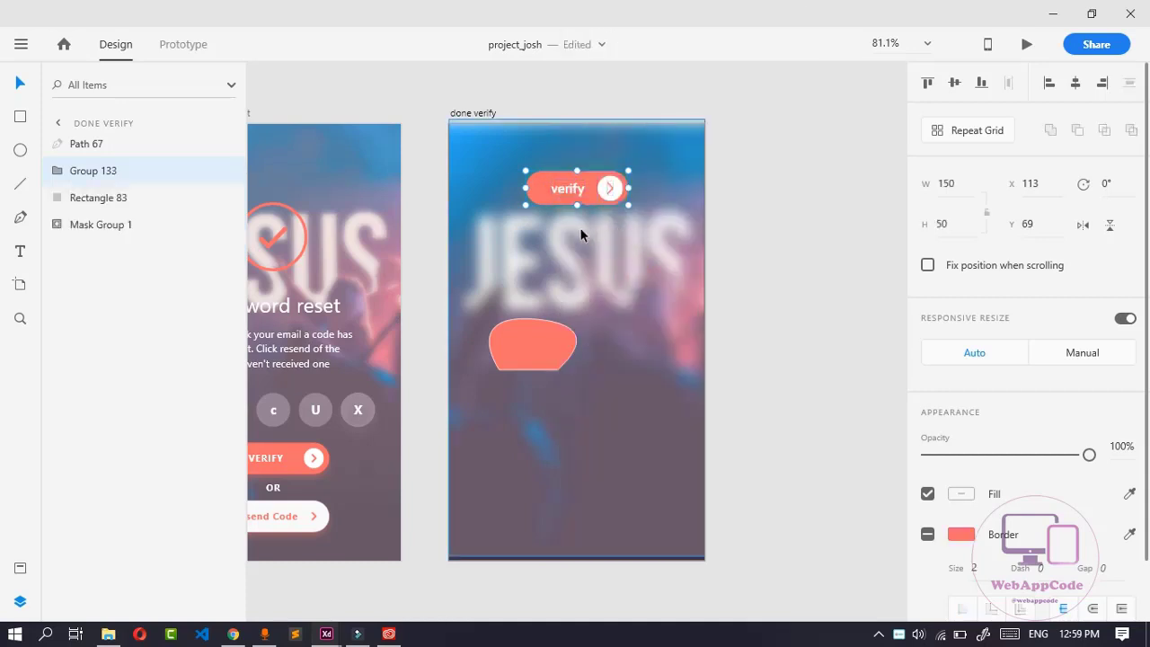
Turn the verify button group into a repeat grid, extend it downward to a height of 431, and shrink it to 109.
left_click(635, 252)
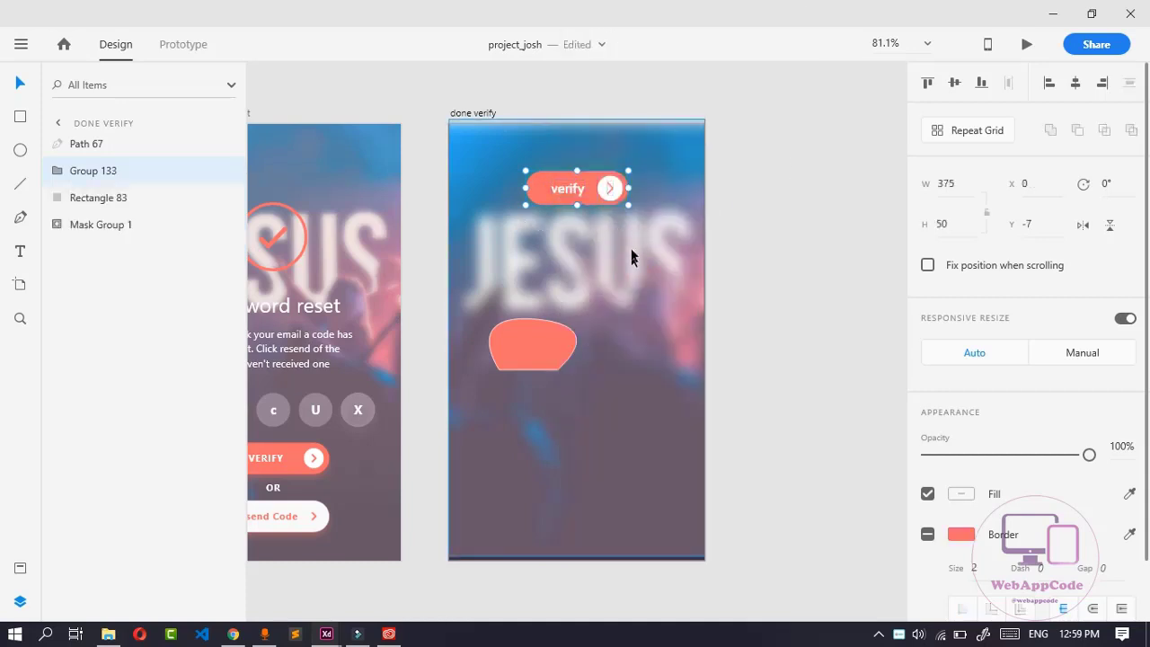
left_click(611, 188)
left_click(991, 134)
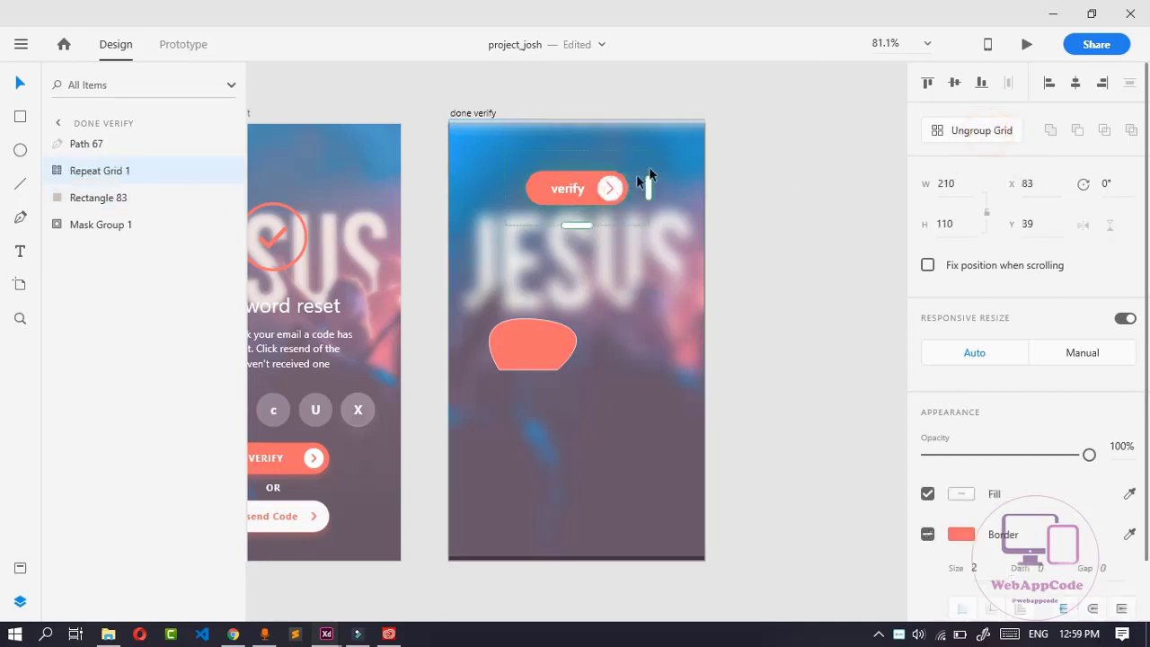
left_click_drag(578, 227, 584, 445)
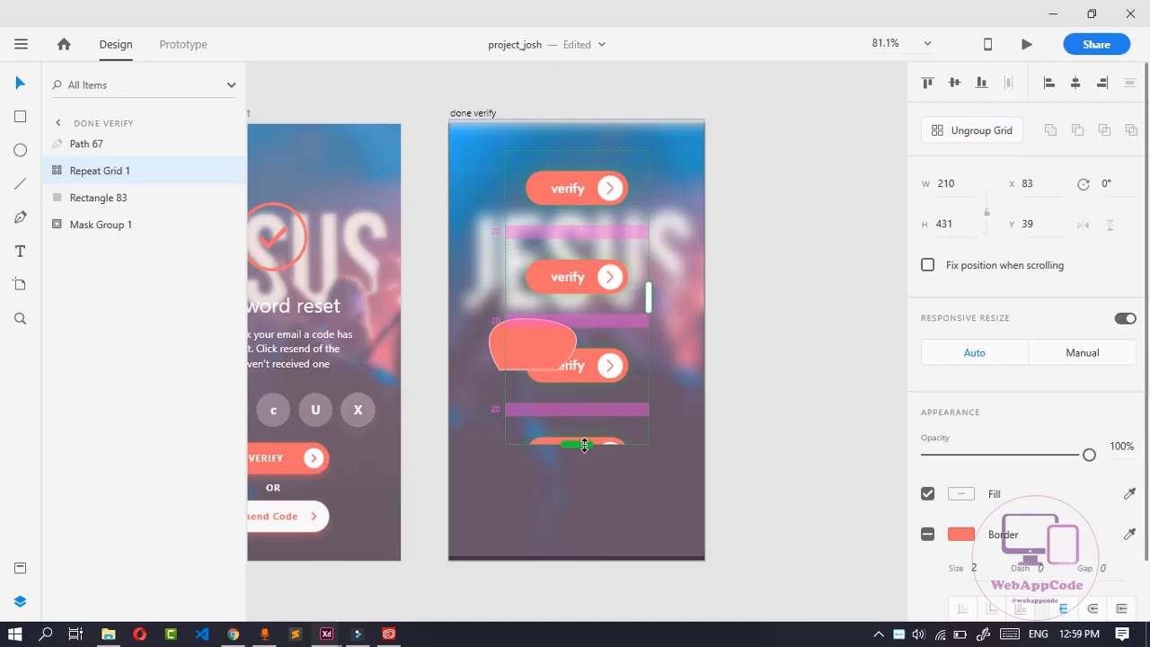
left_click_drag(584, 445, 571, 225)
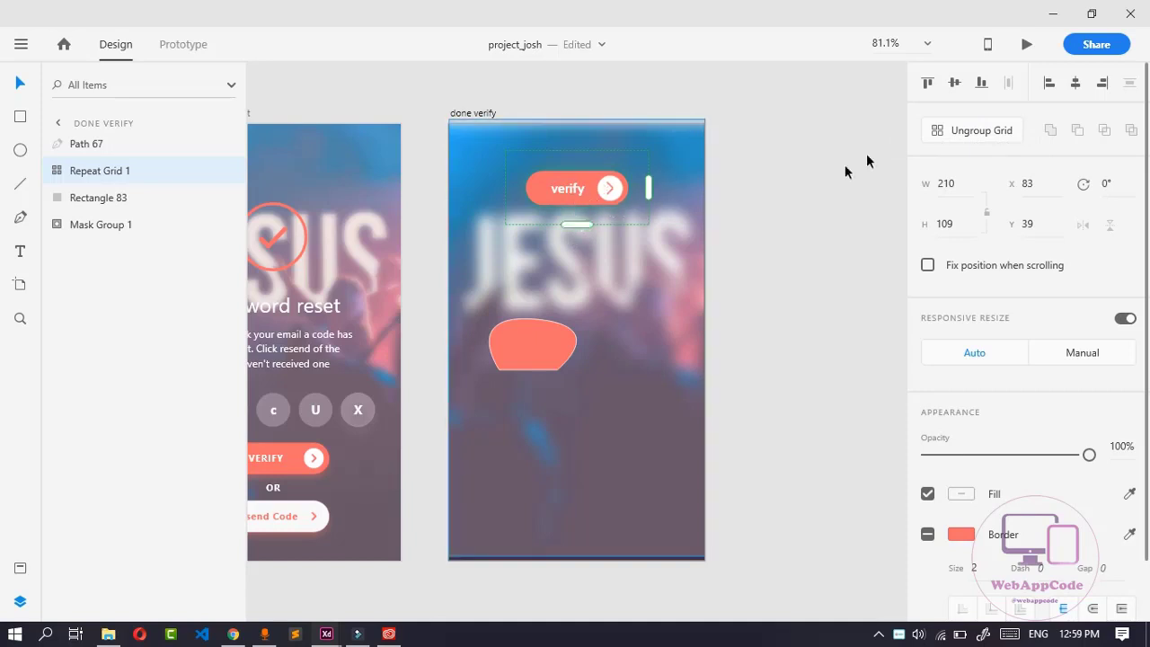
Drag the full-artboard blur rectangle to about X 89, Y -180, and realign it to the artboard's horizontal and vertical center.
left_click(675, 231)
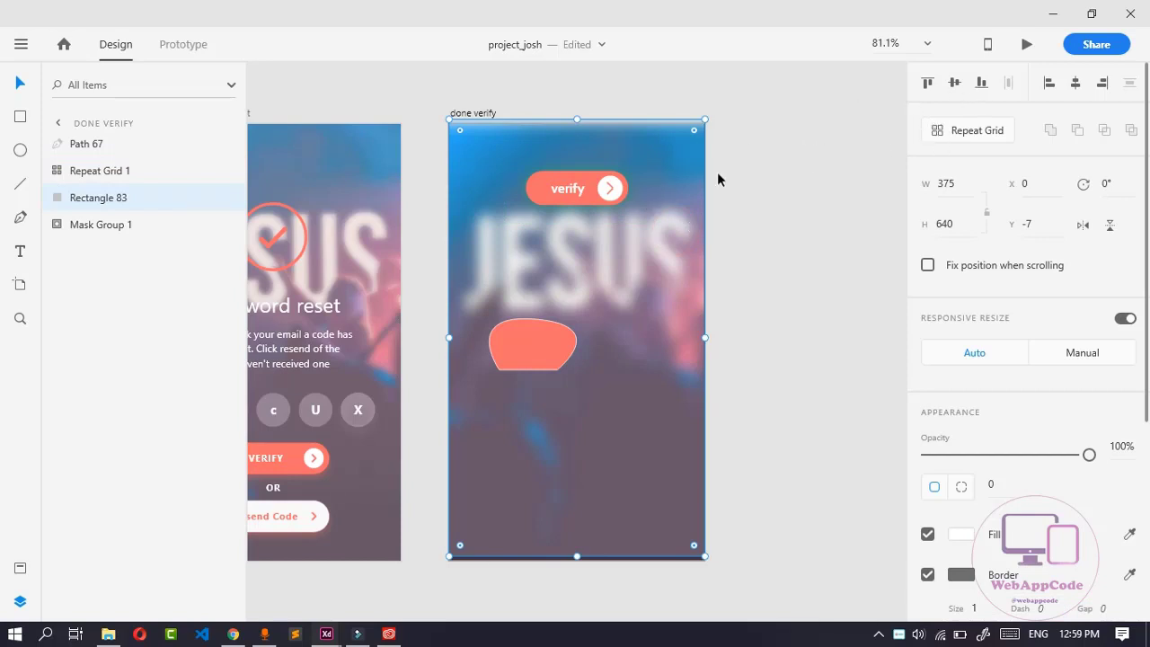
left_click(566, 194)
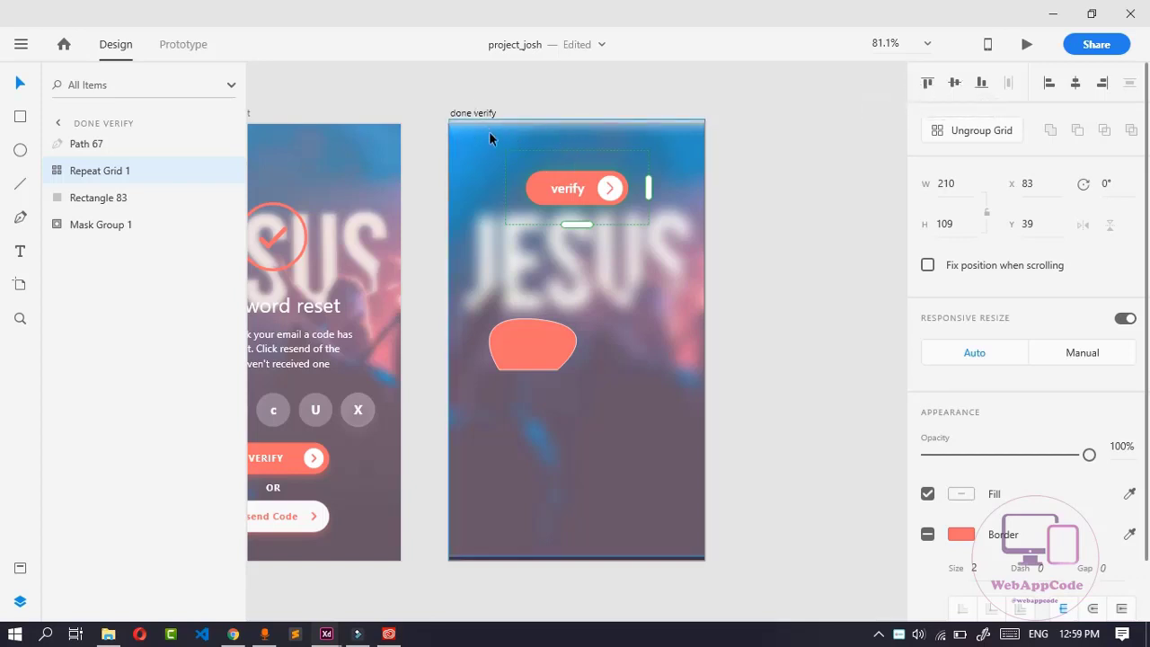
left_click_drag(645, 452, 725, 307)
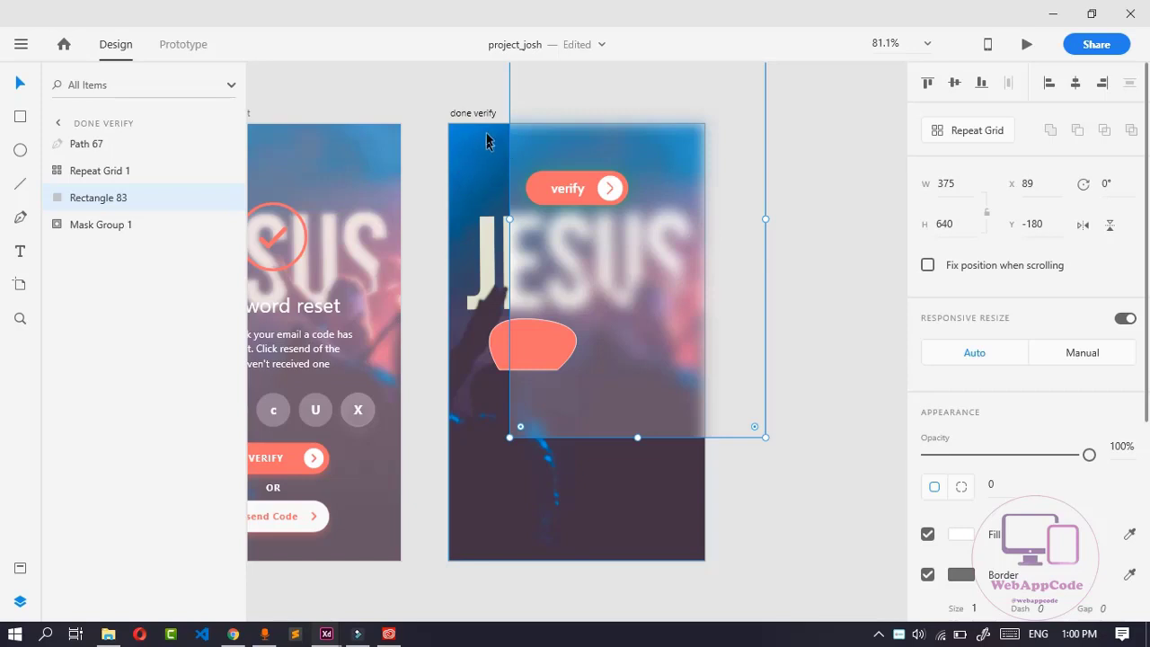
left_click(1078, 86)
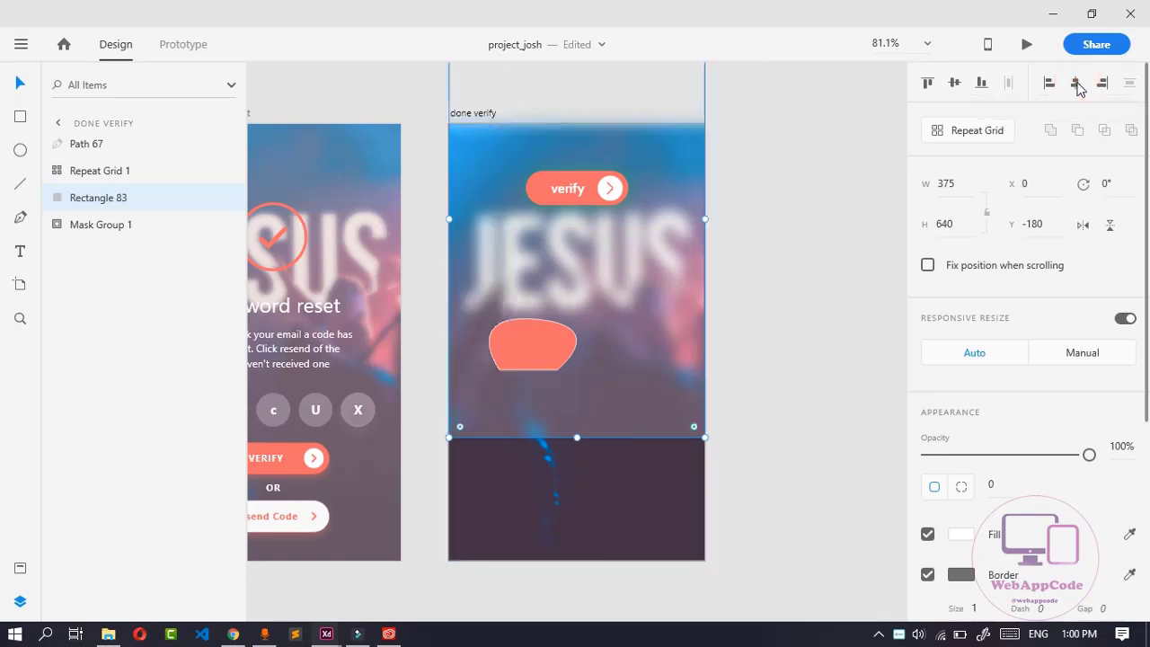
left_click(955, 83)
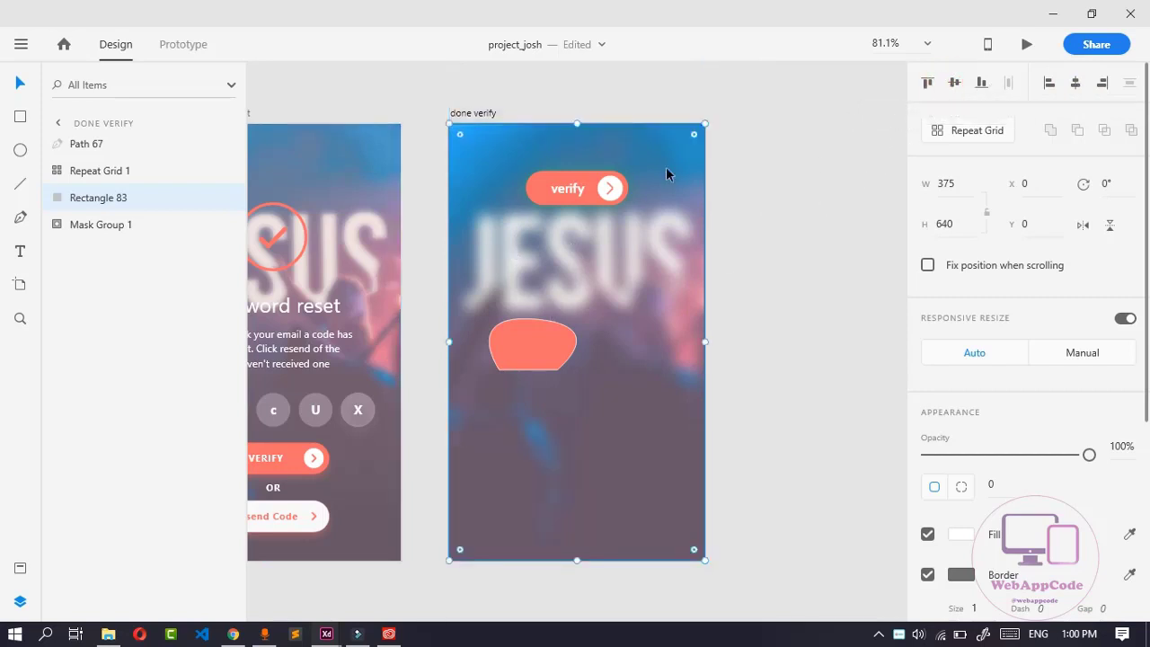
Ungroup the verify button's repeat grid and align the button group to the artboard's top, left, horizontal center, vertical middle, bottom and right in turn.
left_click(581, 185)
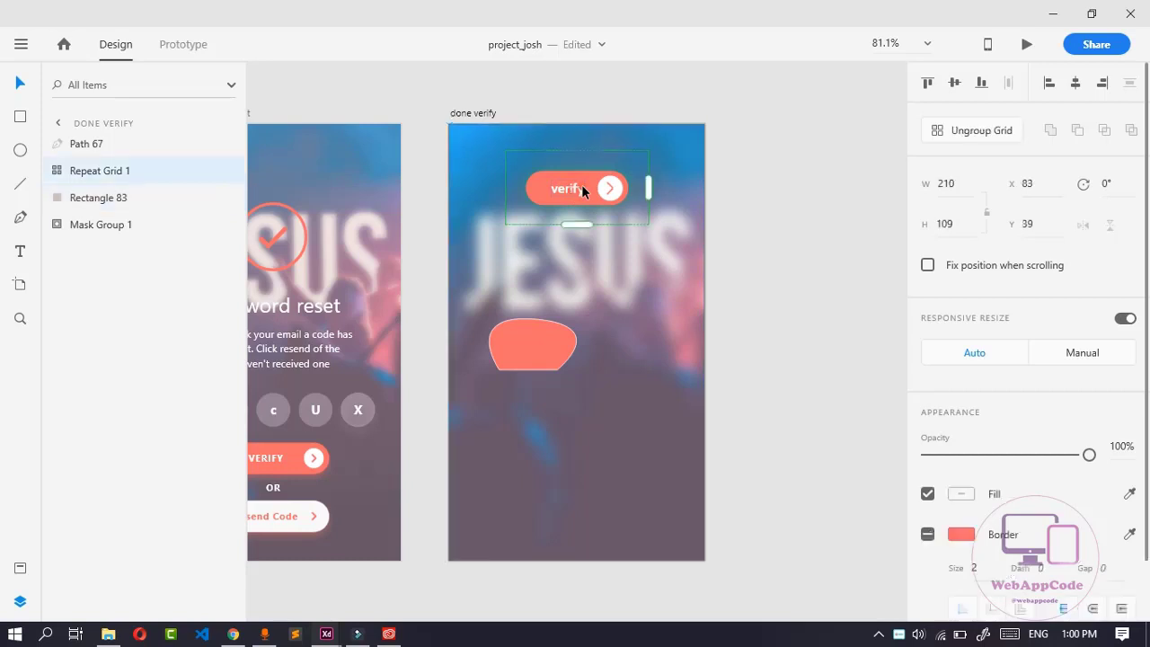
left_click(973, 135)
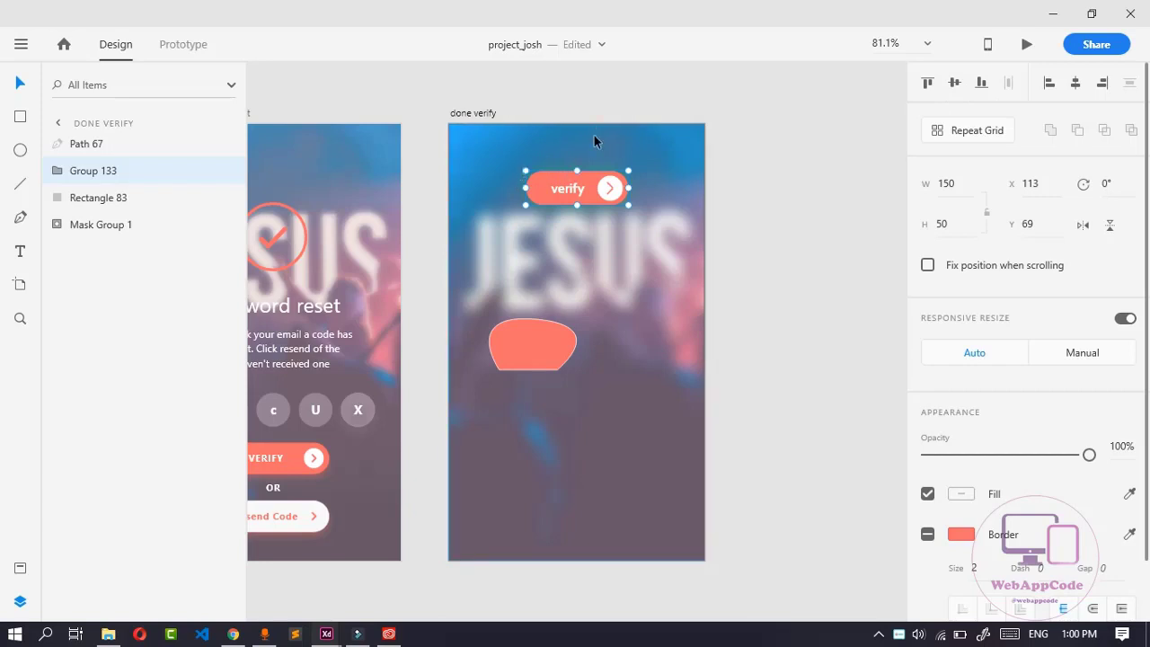
left_click(929, 82)
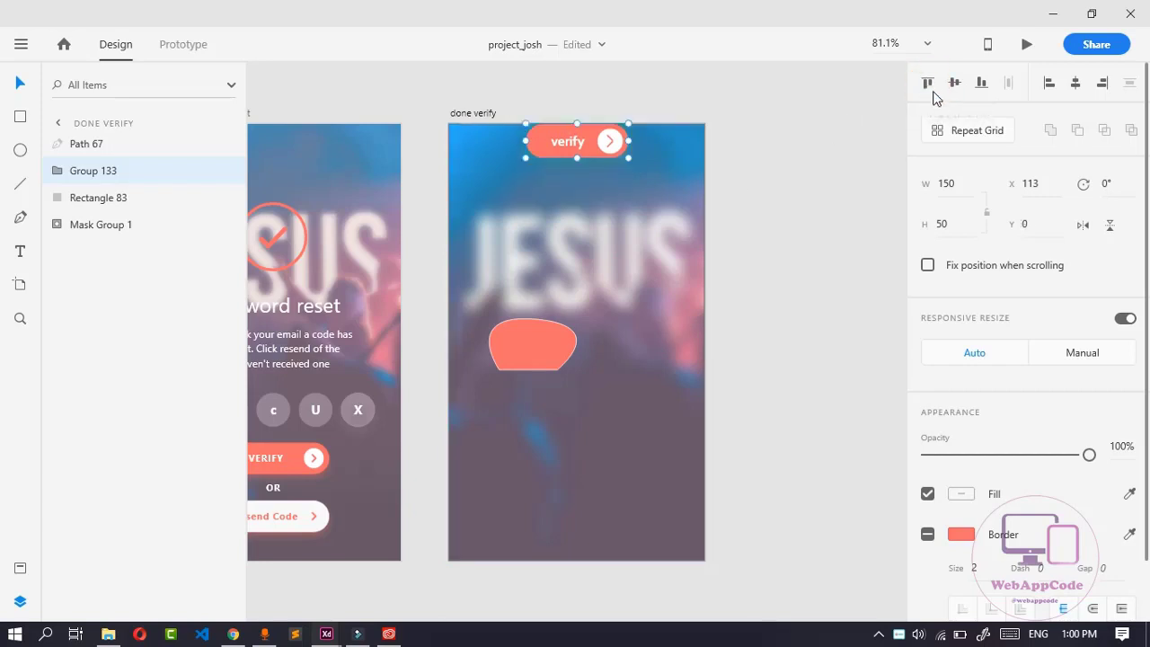
left_click(1050, 84)
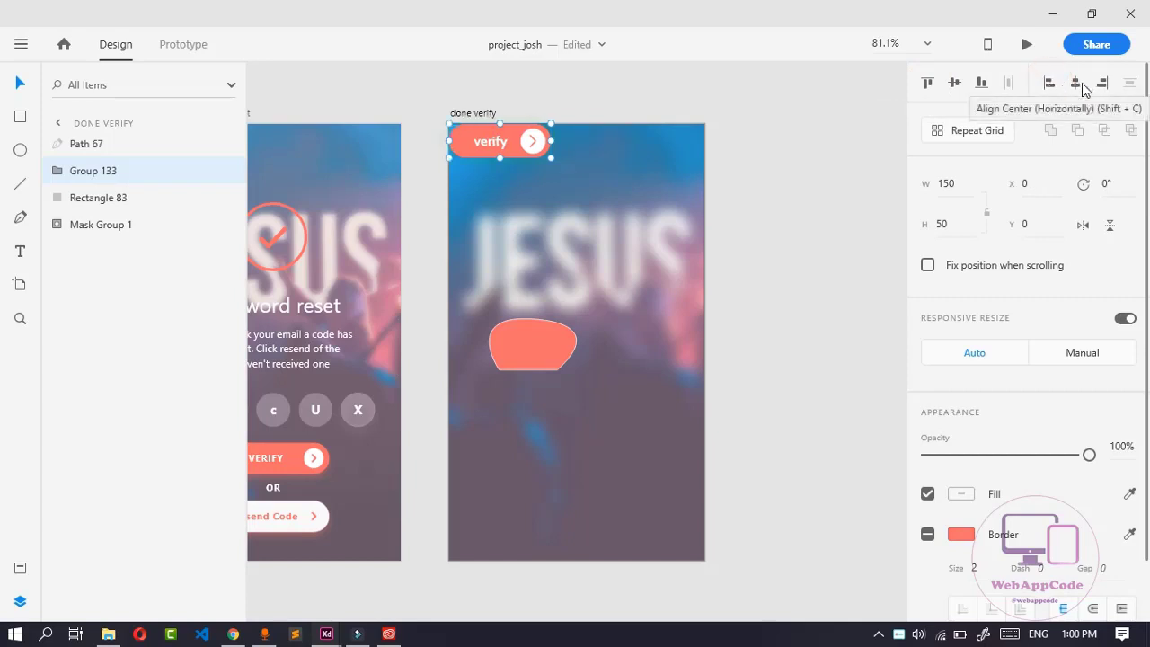
left_click(1077, 83)
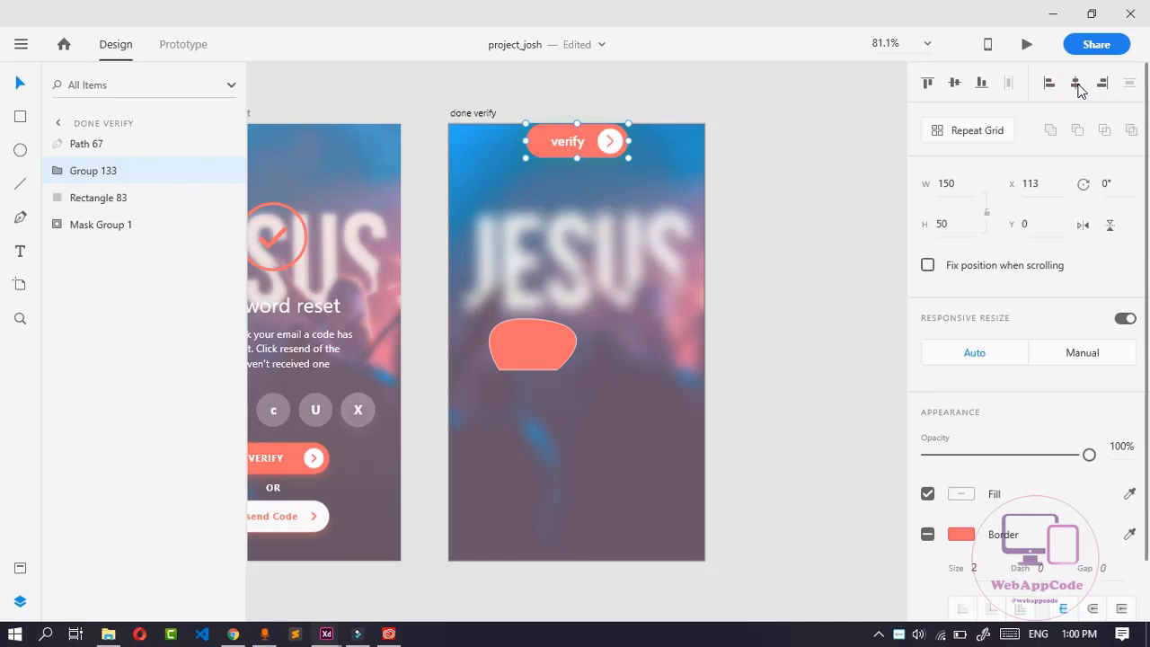
left_click(955, 83)
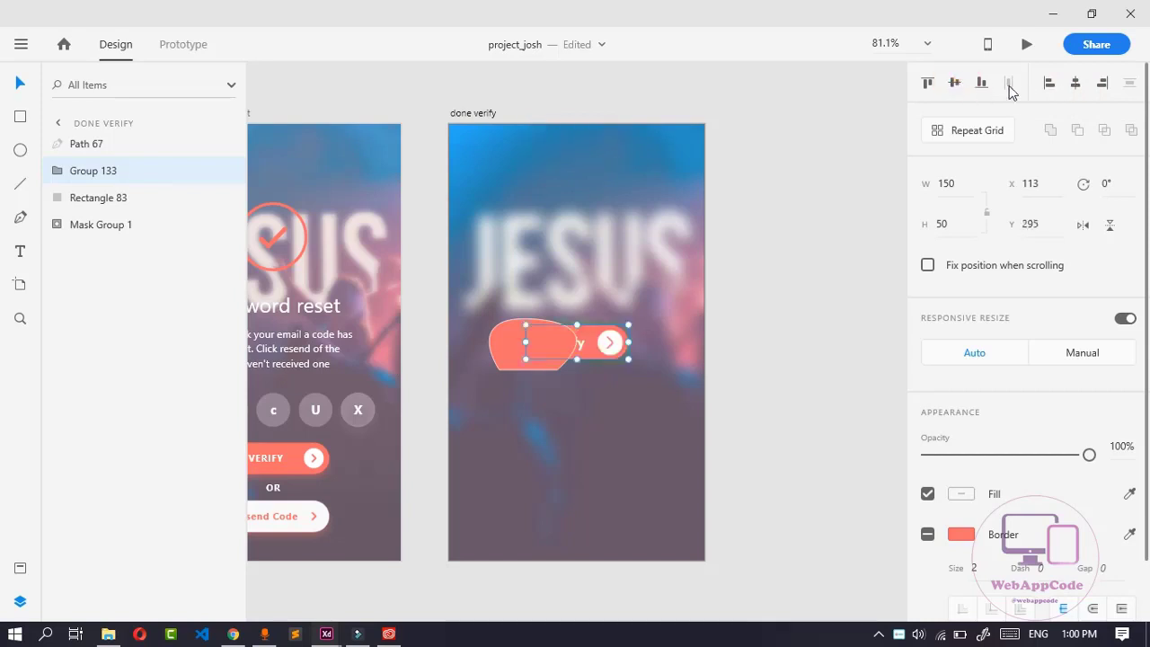
left_click(986, 89)
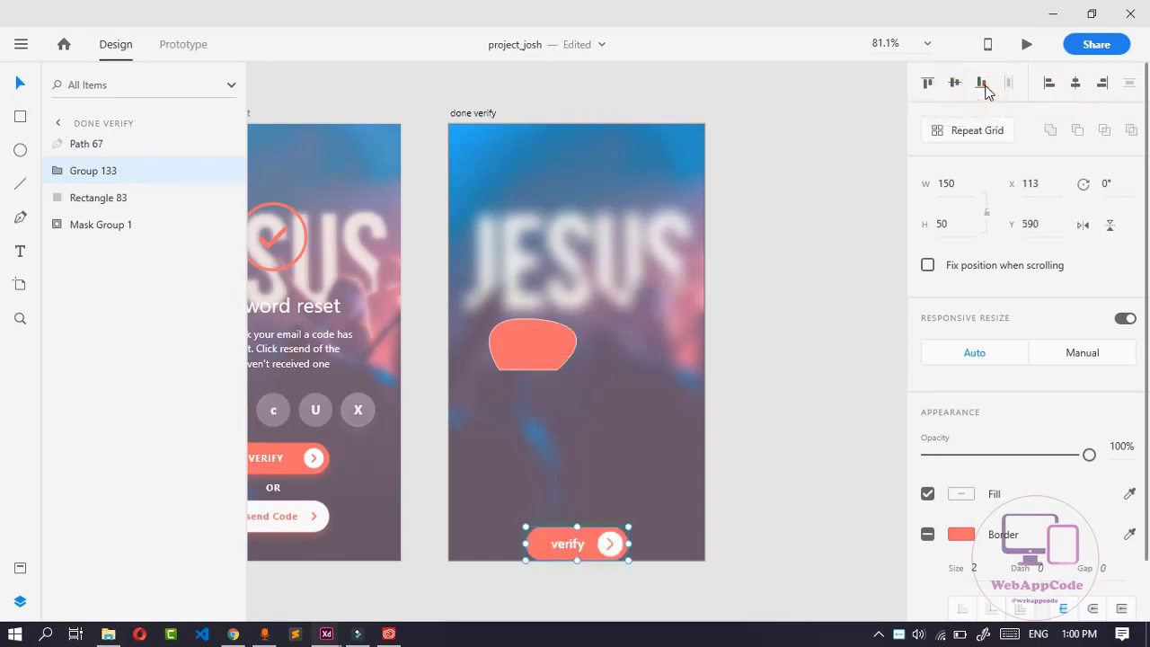
left_click(1104, 85)
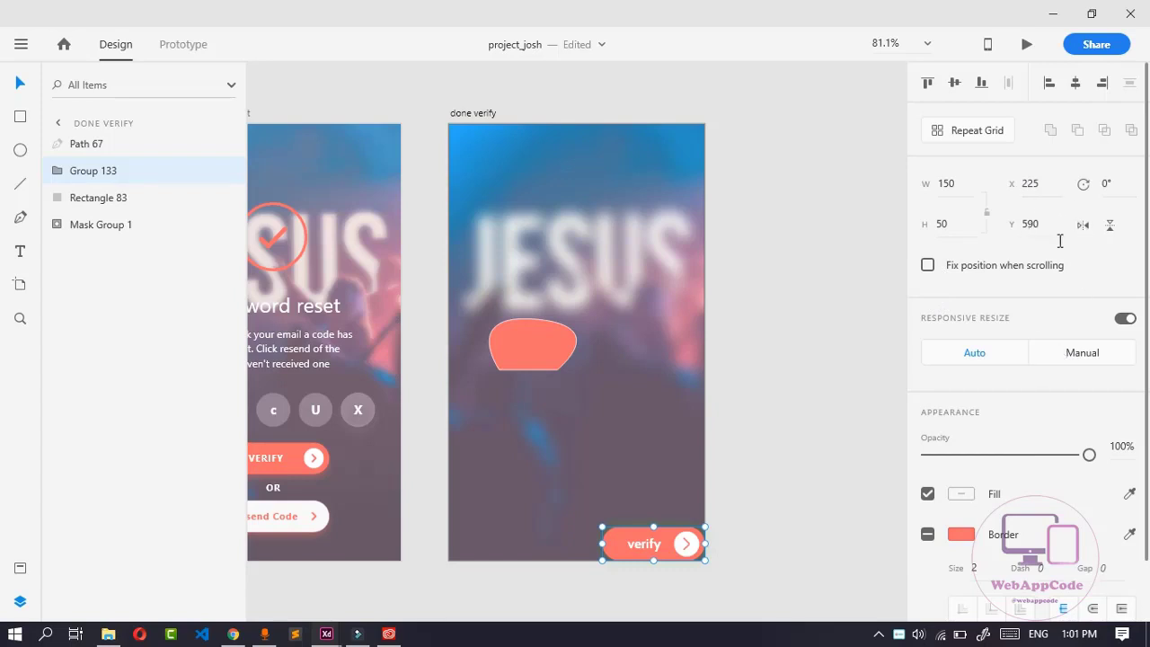
Move the verify button group beneath the blur rectangle in the layer order, and bring it back above the rectangle.
scroll(1001, 360, "down", 1)
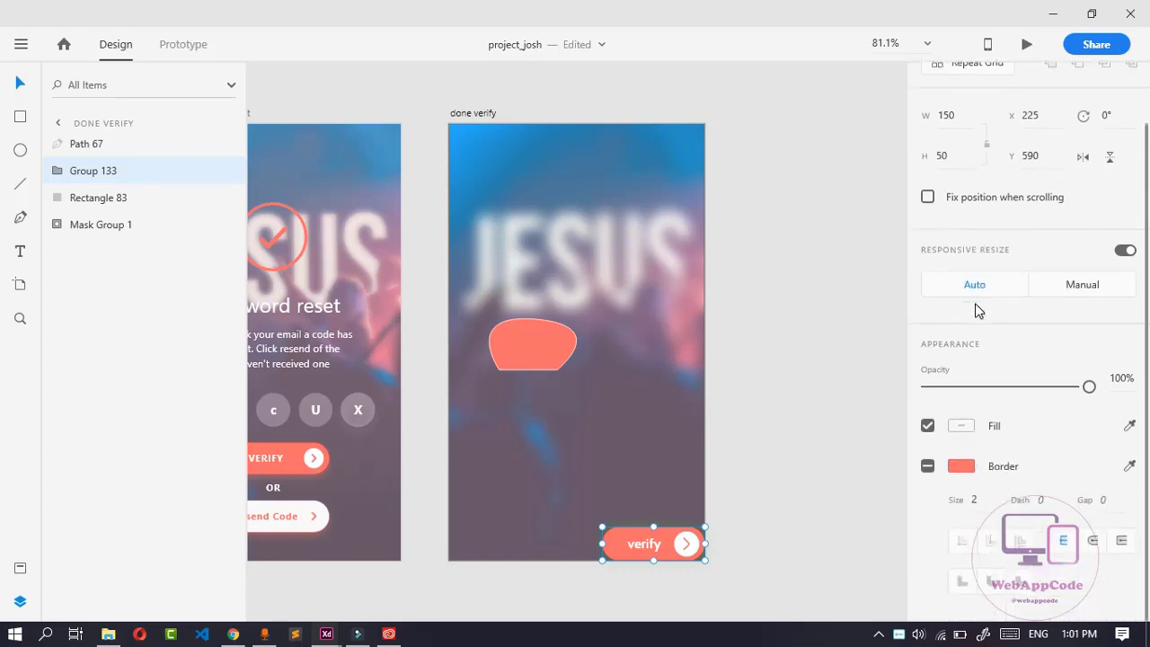
scroll(1048, 171, "up", 1)
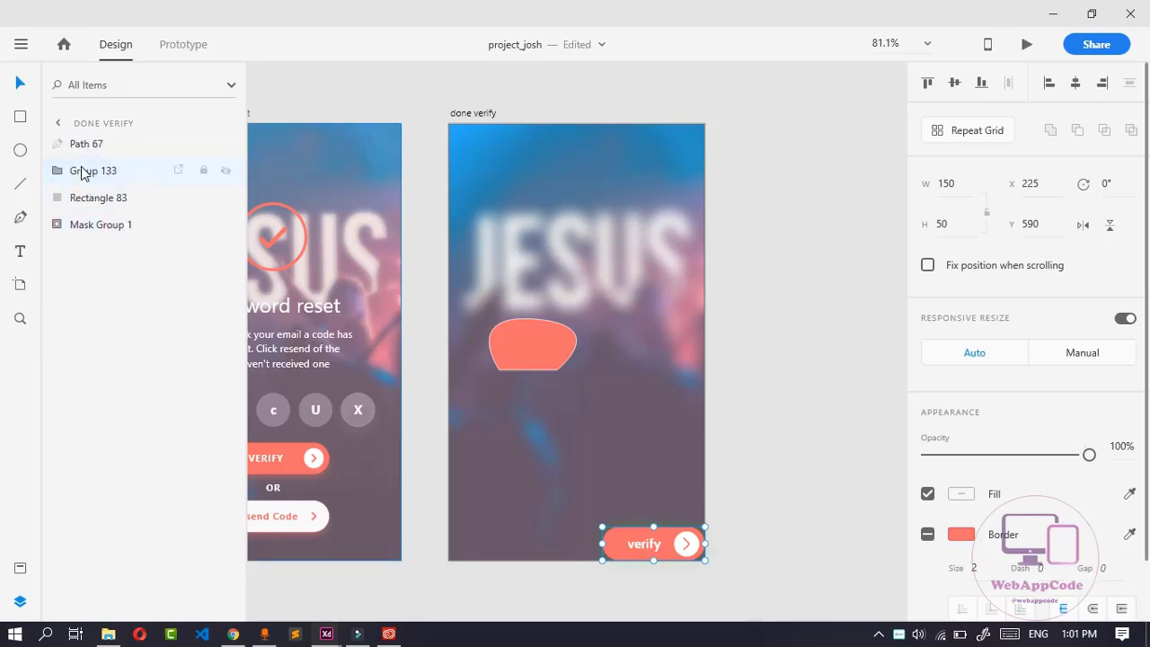
left_click_drag(91, 172, 102, 216)
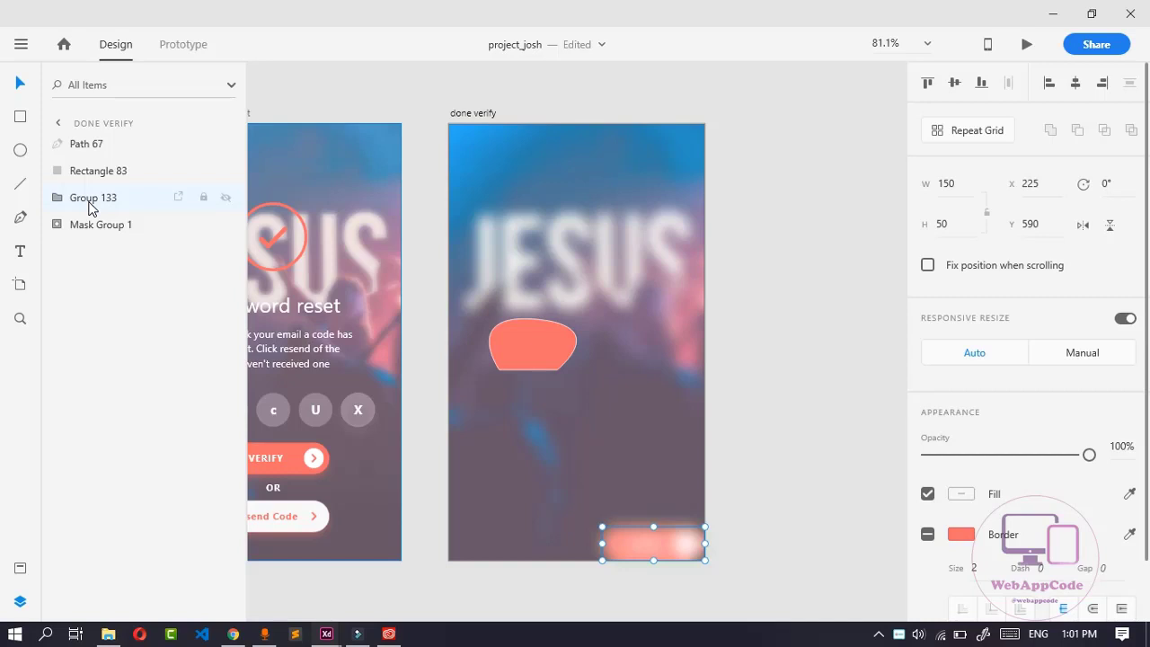
left_click_drag(90, 206, 93, 160)
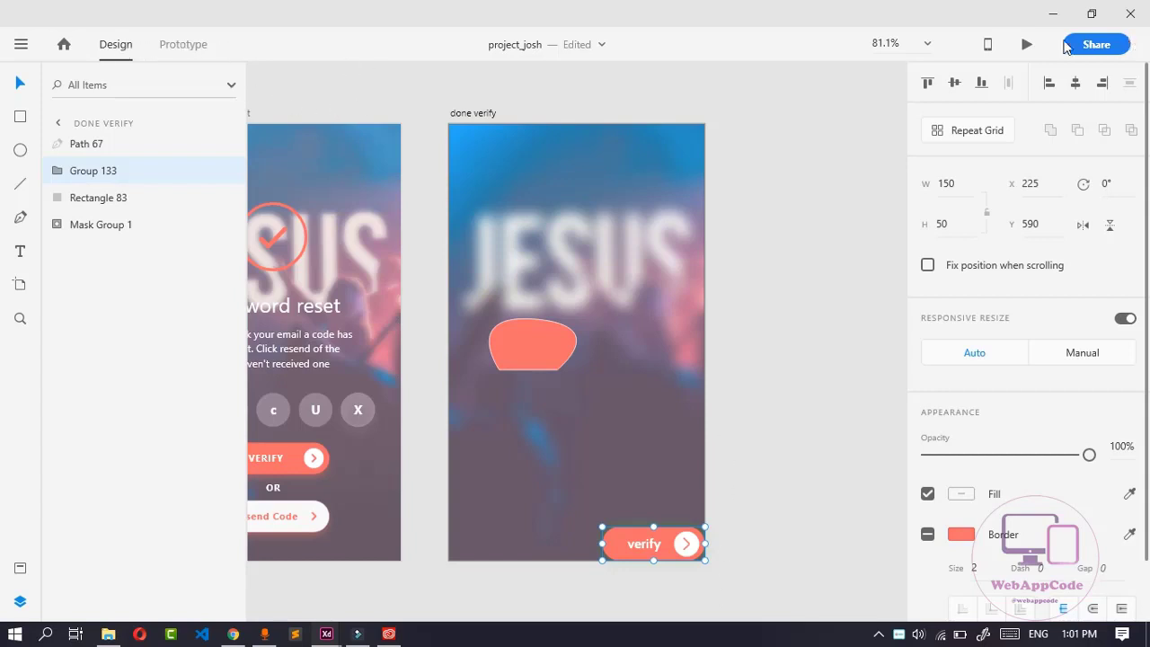
Preview the done verify and password reset code sent artboards, testing the back arrow and the Send Email button in the prototype.
left_click(1028, 45)
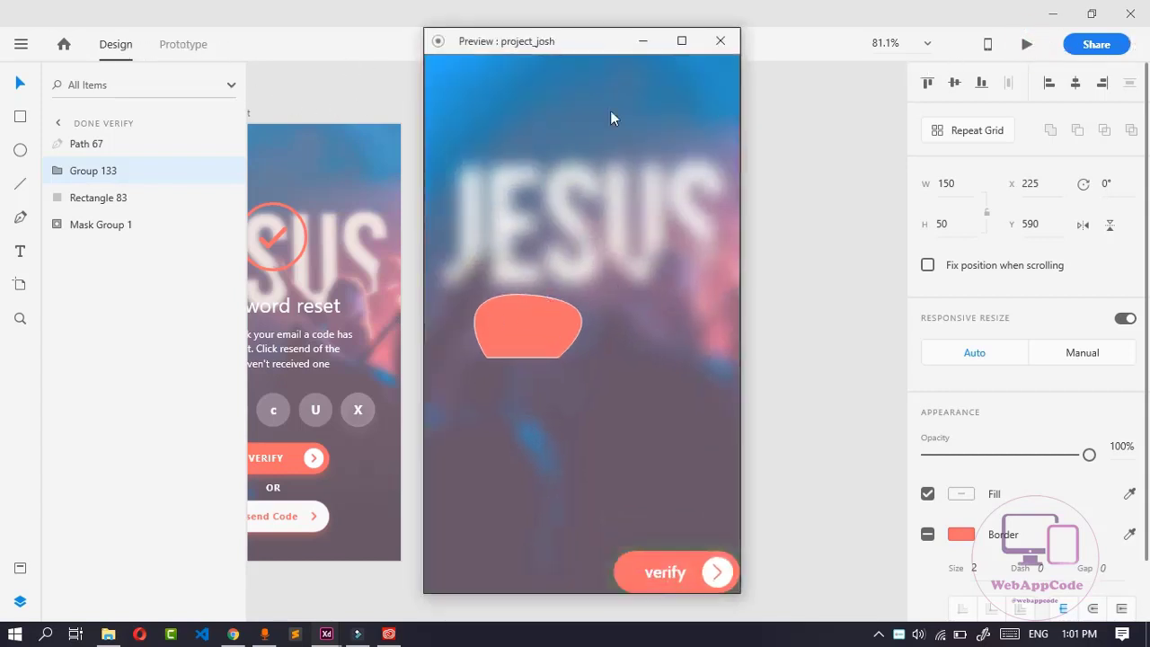
left_click(720, 40)
left_click(400, 170)
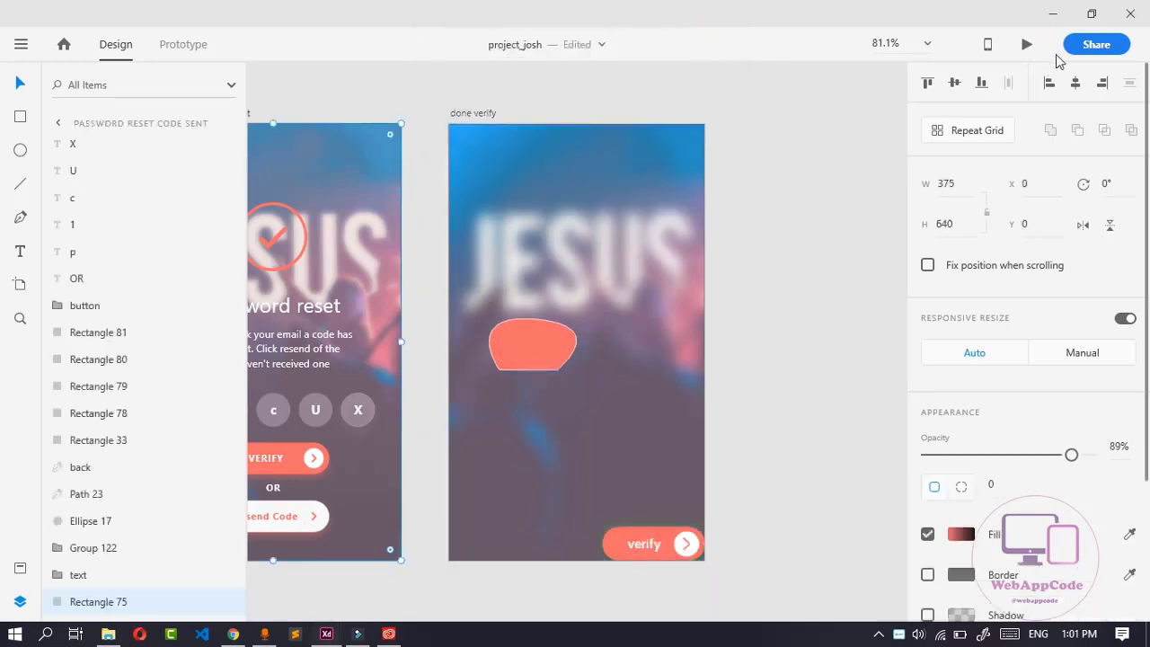
left_click(1025, 47)
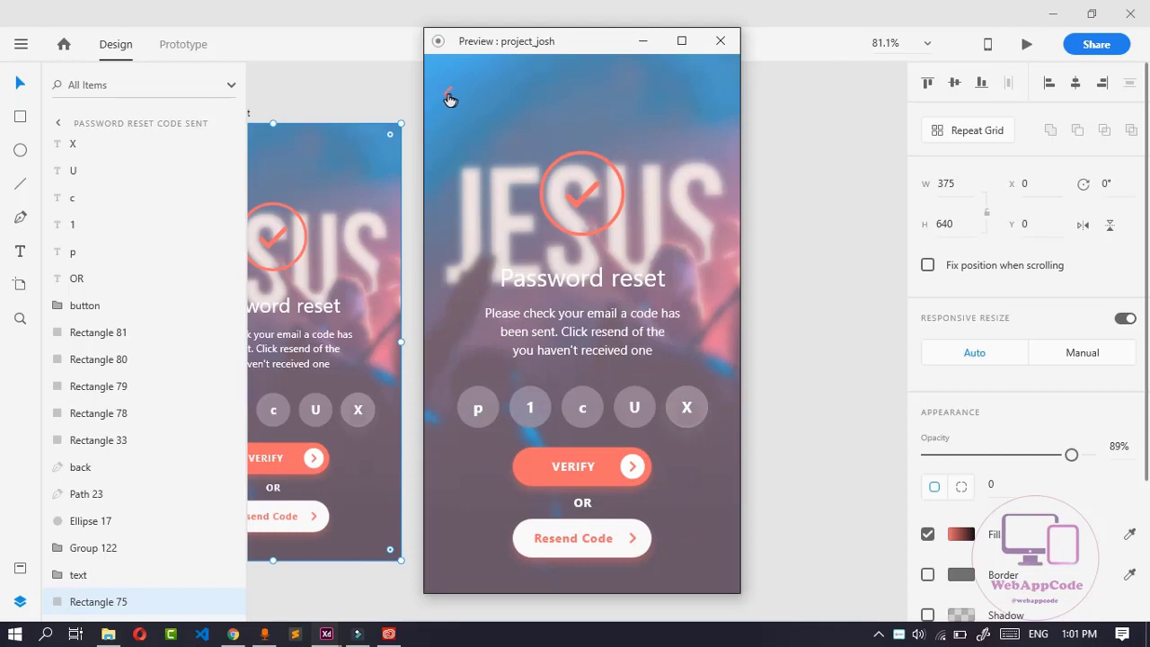
left_click(449, 100)
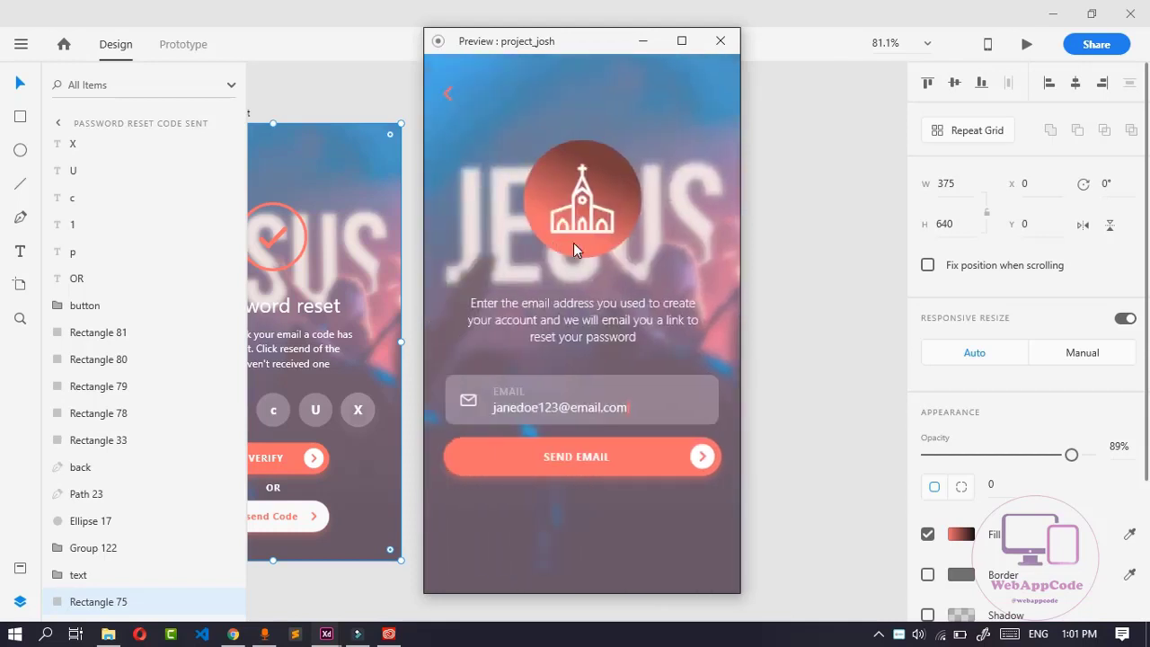
left_click(586, 455)
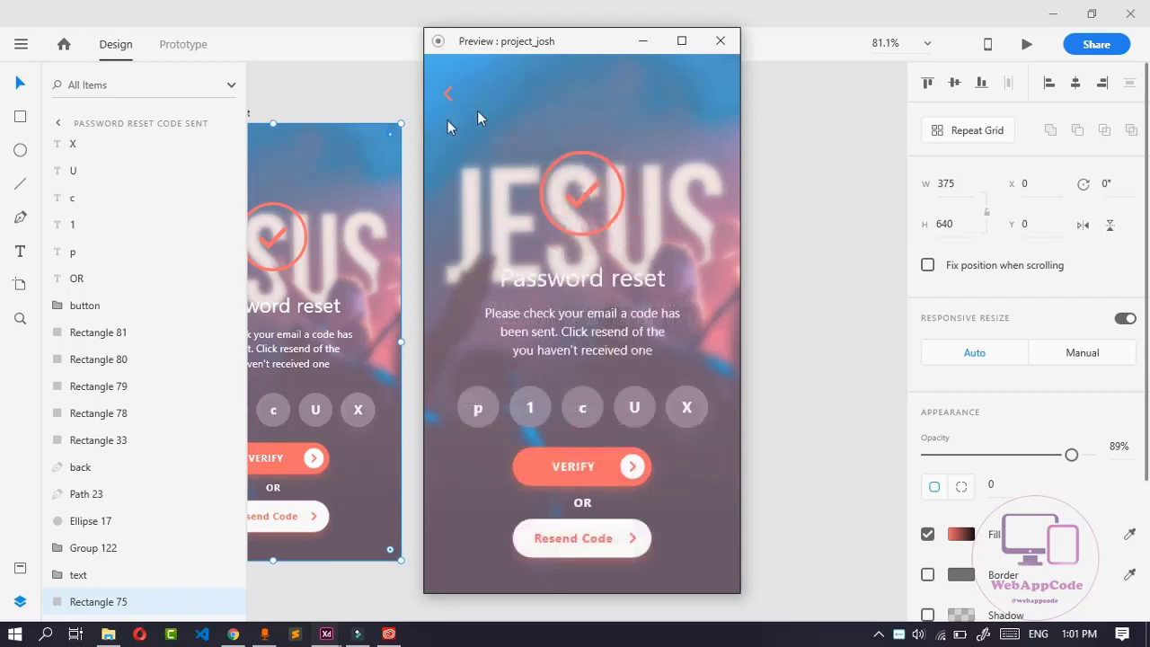
left_click(645, 42)
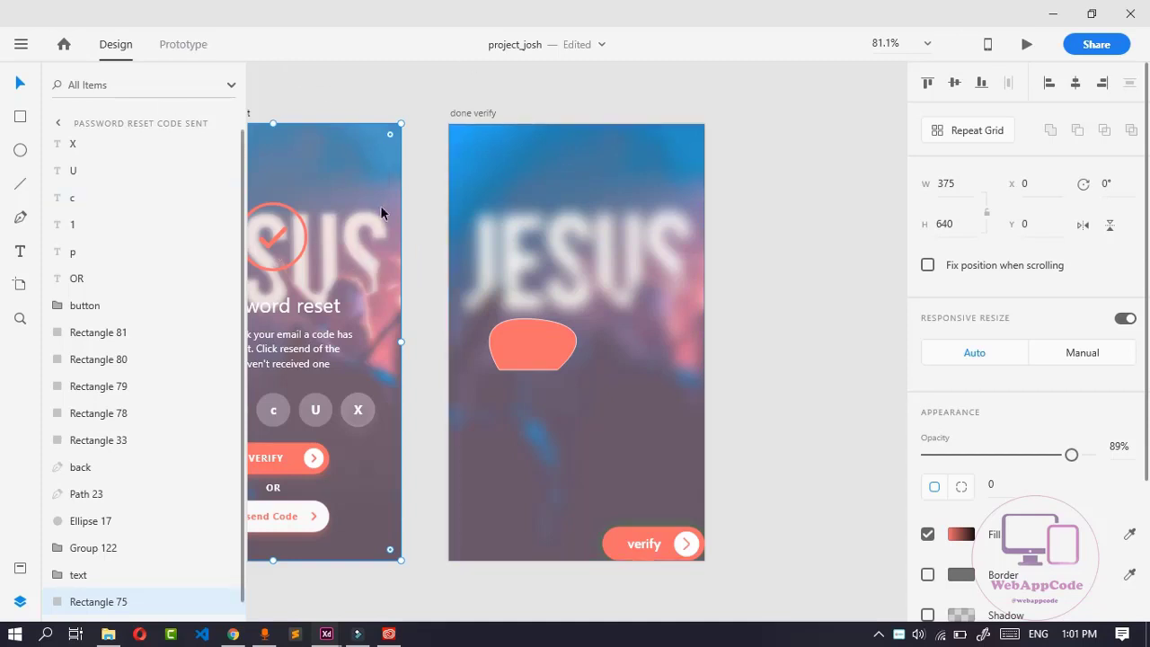
Switch to Prototype mode and examine the interaction settings of the back arrow on the password reset code sent artboard.
left_click(203, 44)
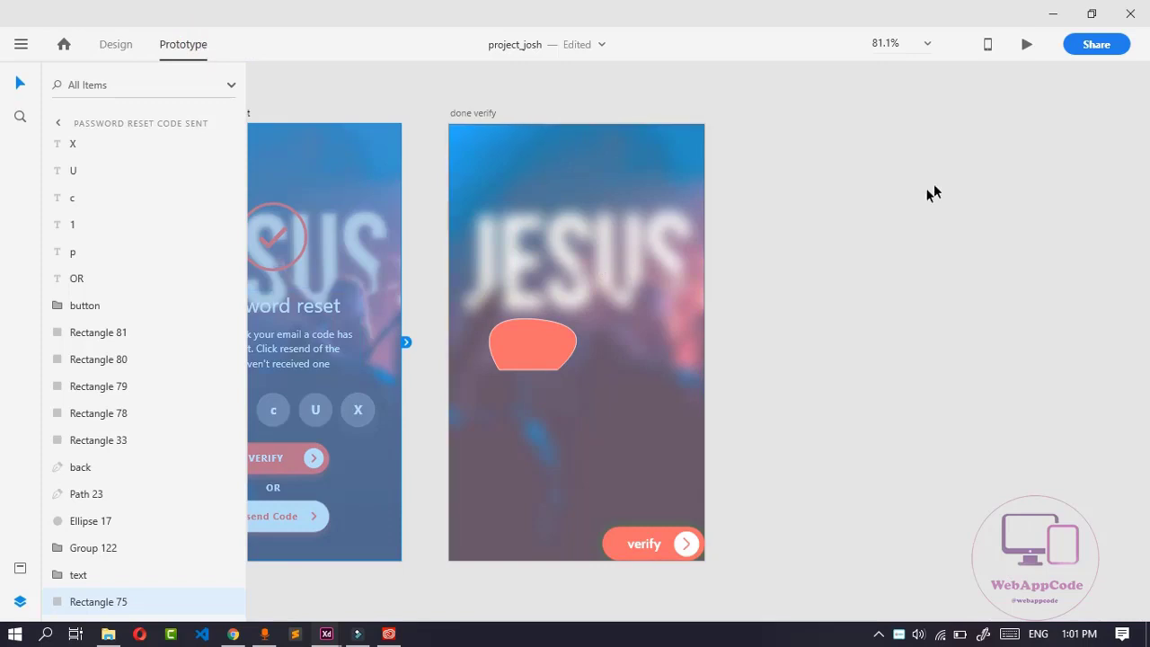
key("ctrl+0")
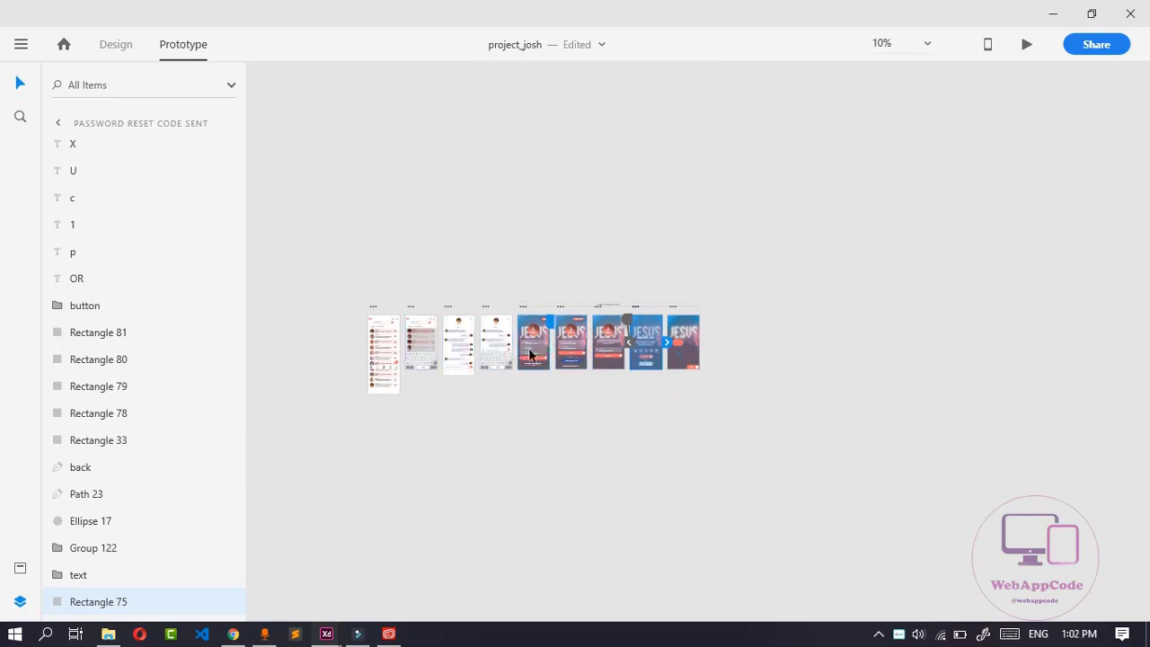
scroll(566, 360, "up", 3)
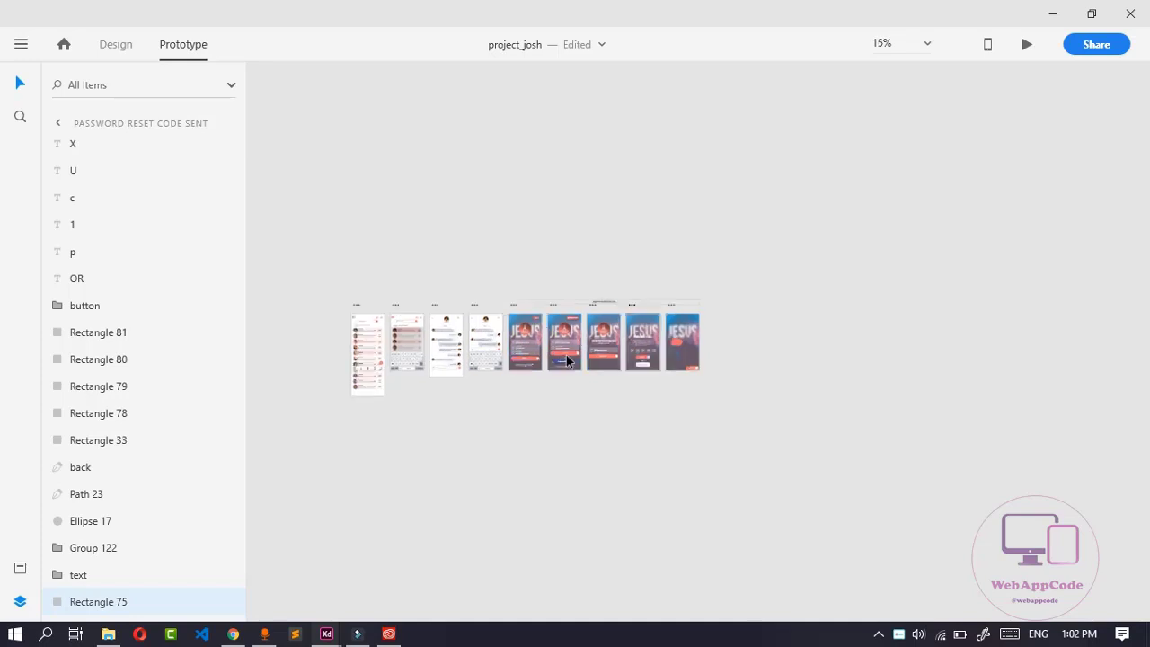
left_click(566, 359)
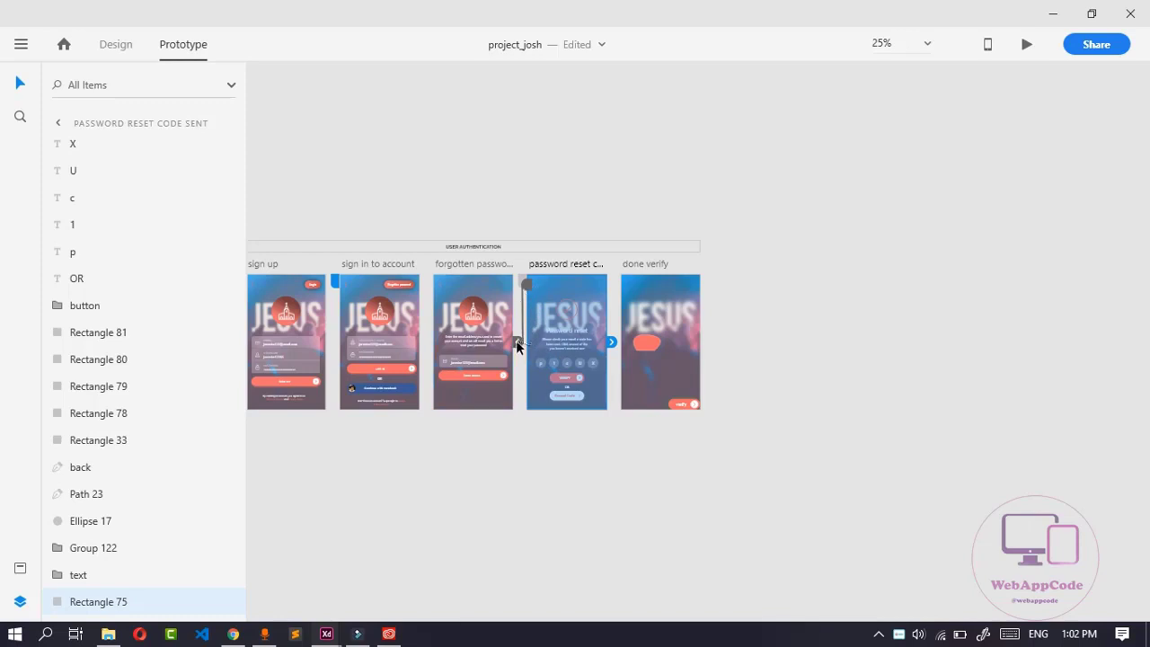
left_click(531, 292)
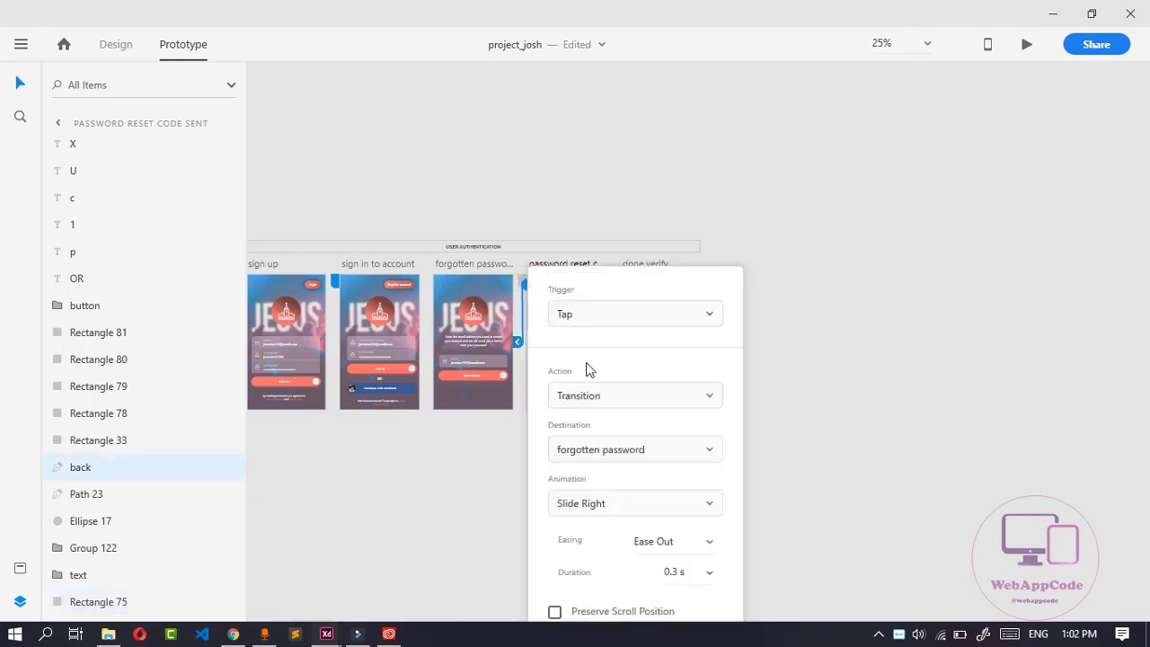
left_click(527, 292)
left_click(526, 292)
left_click(446, 473)
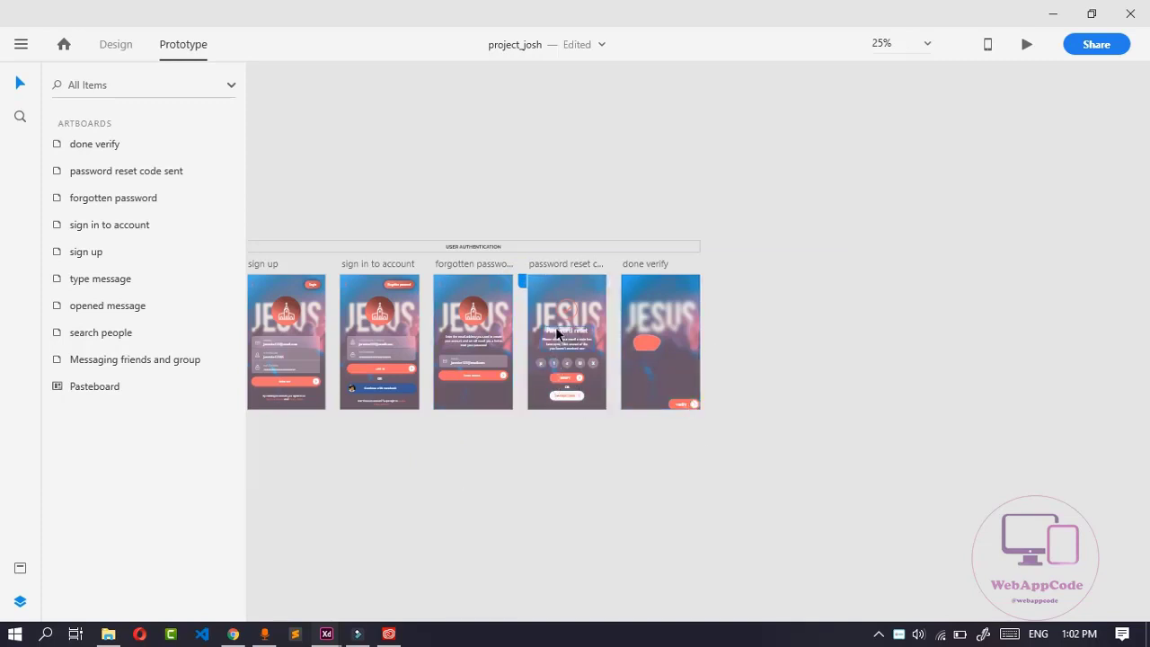
Link the done verify artboard's verify button to the password reset code sent artboard with a Tap trigger and Transition action.
left_click(677, 407)
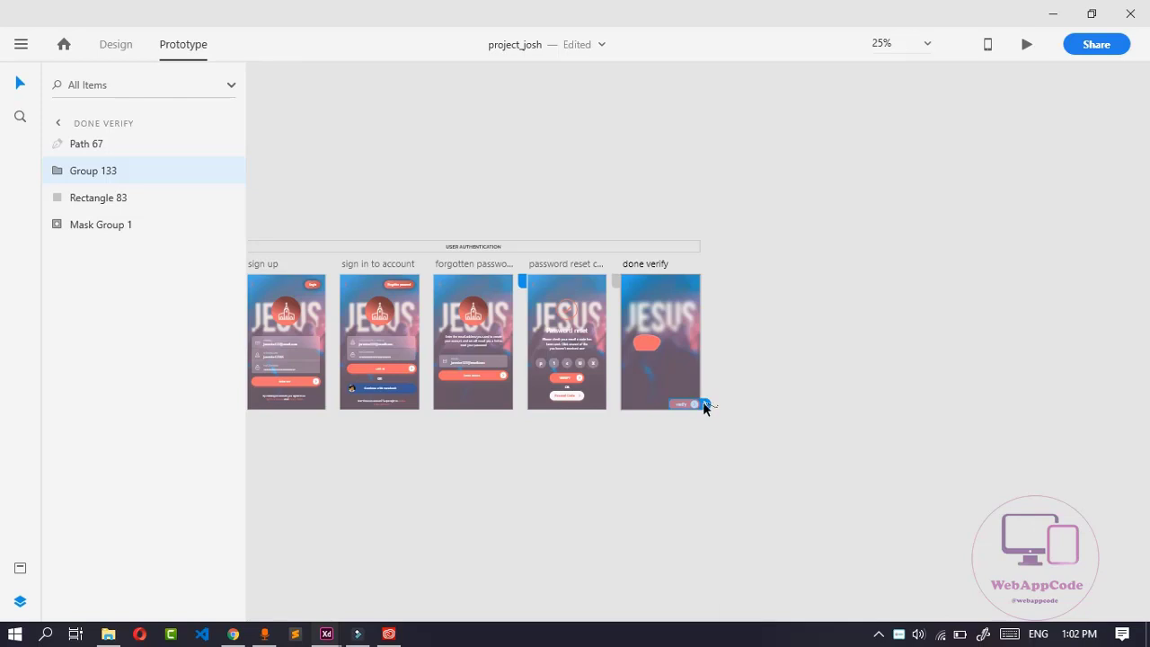
left_click(705, 406)
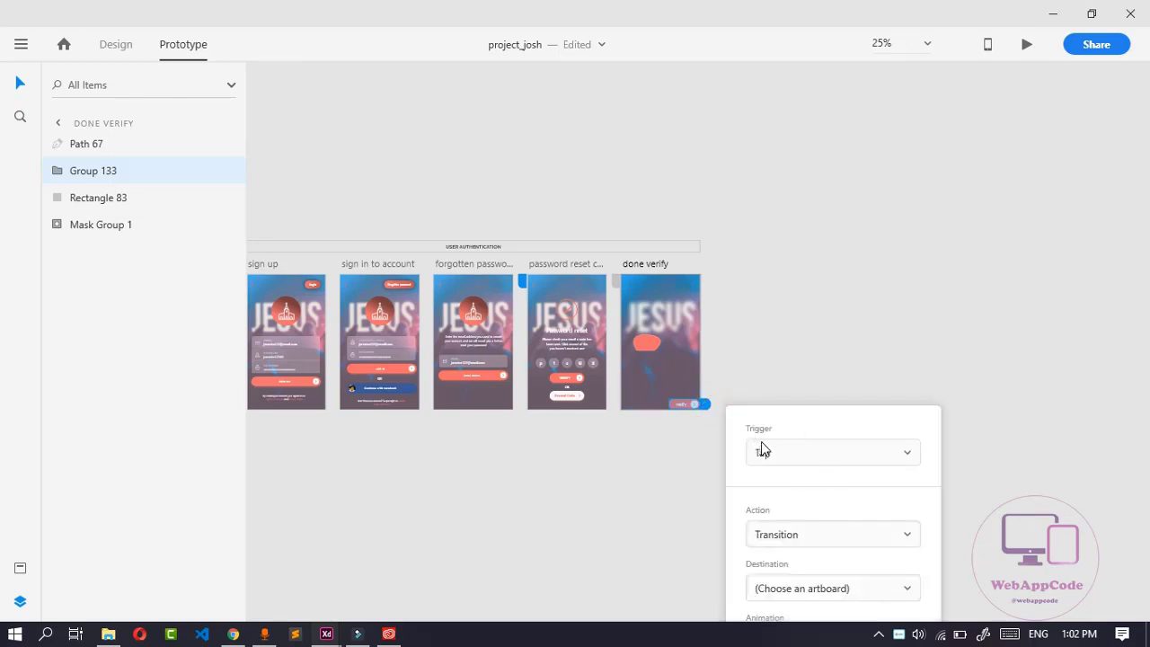
left_click(885, 537)
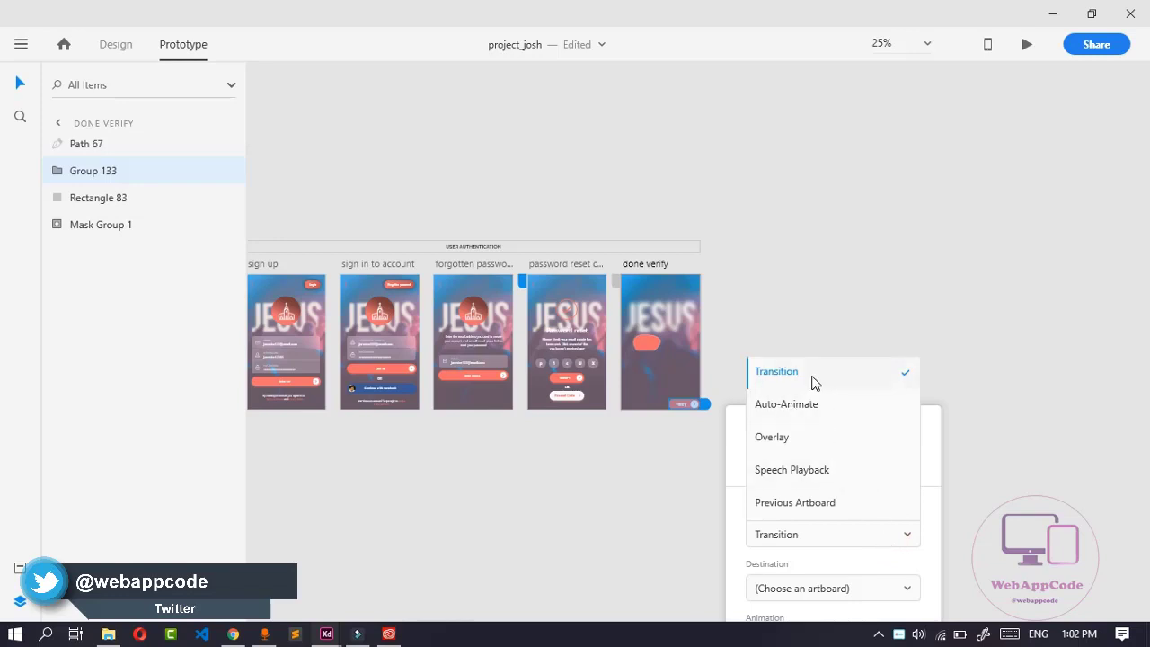
left_click(896, 536)
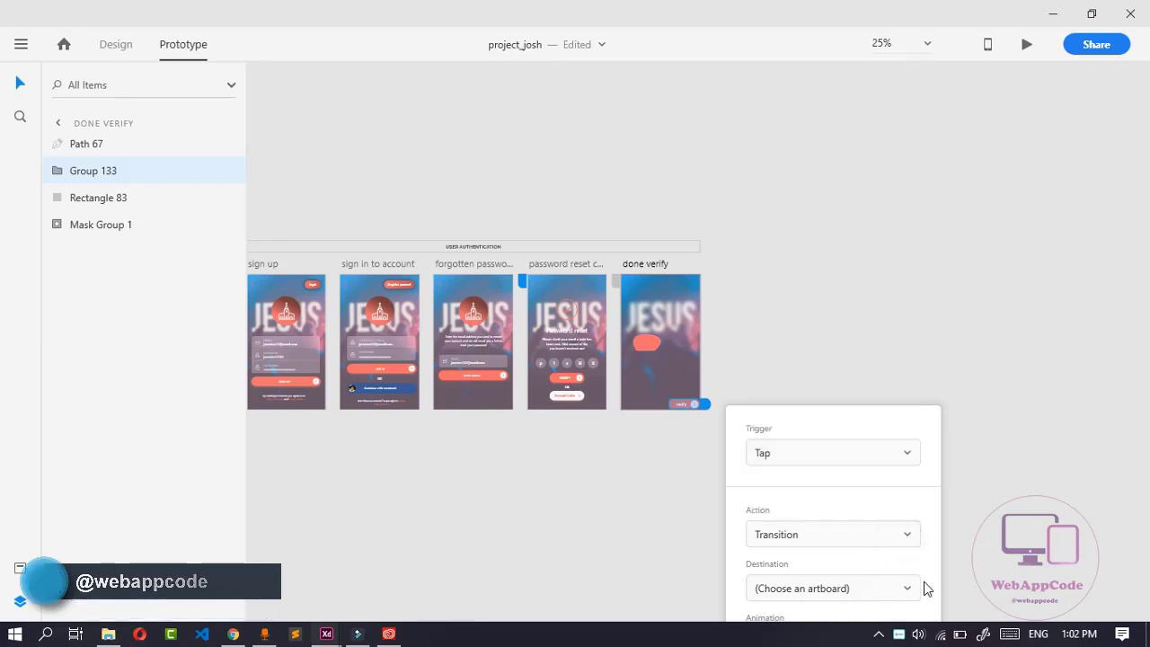
left_click(910, 588)
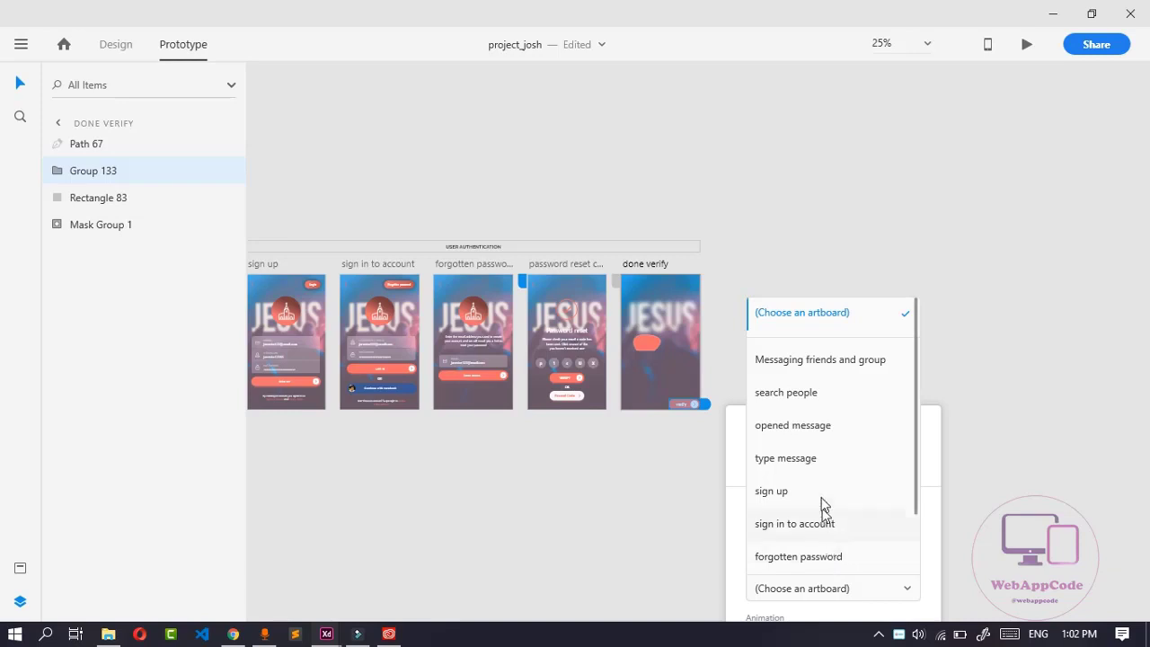
scroll(820, 465, "down", 1)
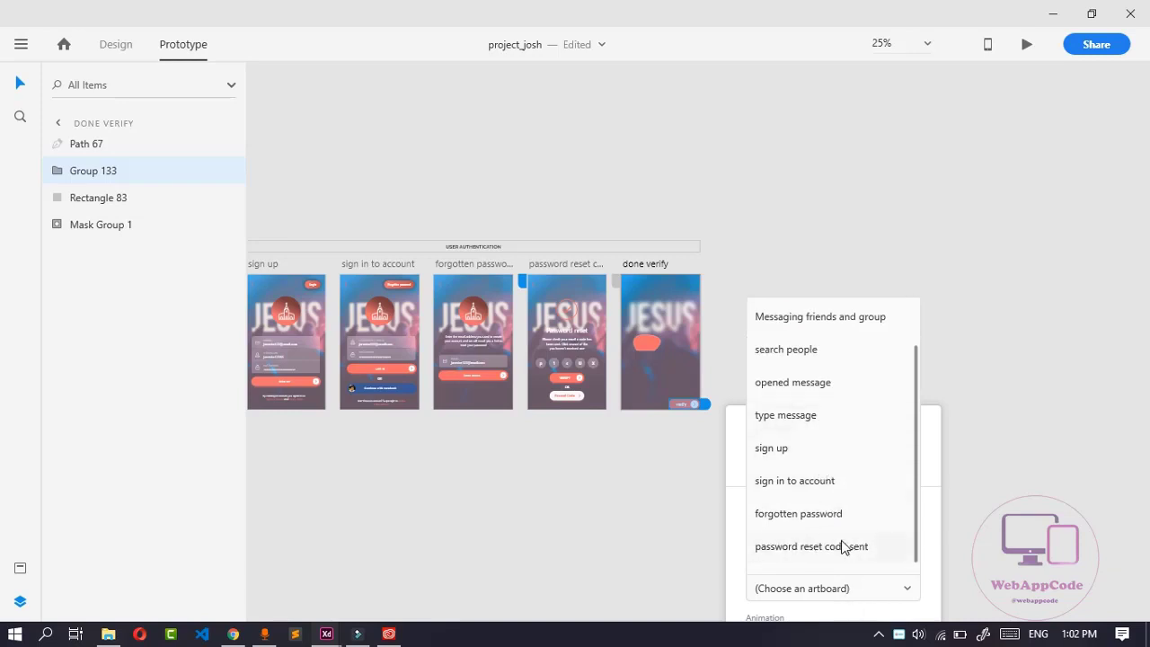
left_click(845, 548)
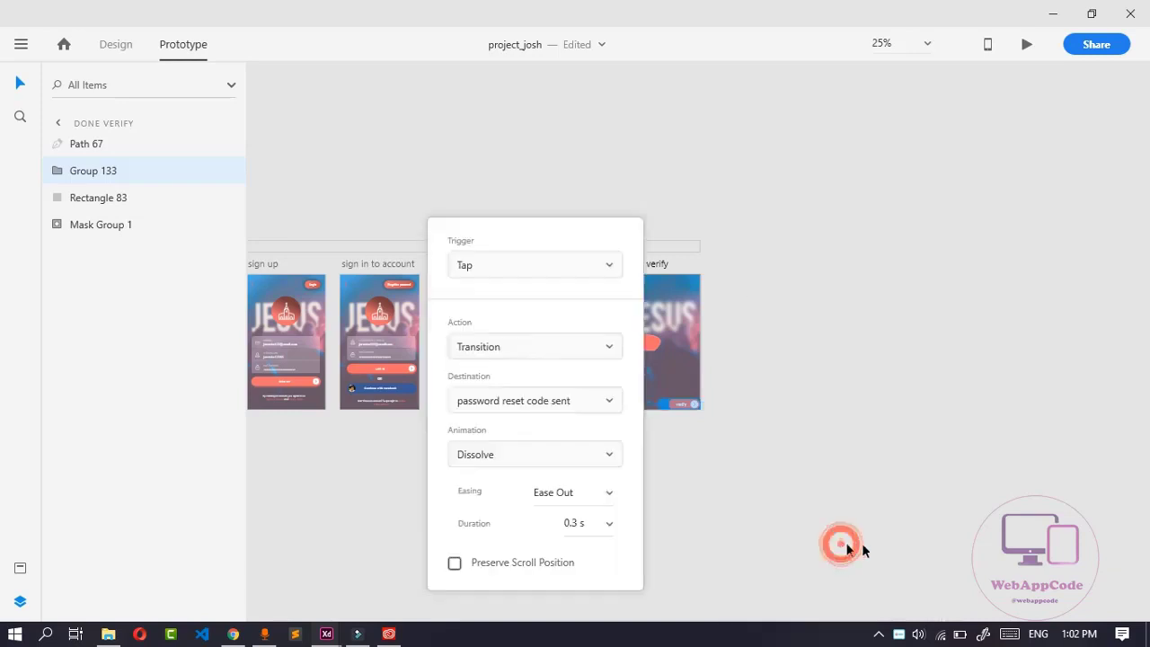
Set the verify button's transition duration to 0.4 s and its easing to Ease In-Out.
left_click(610, 529)
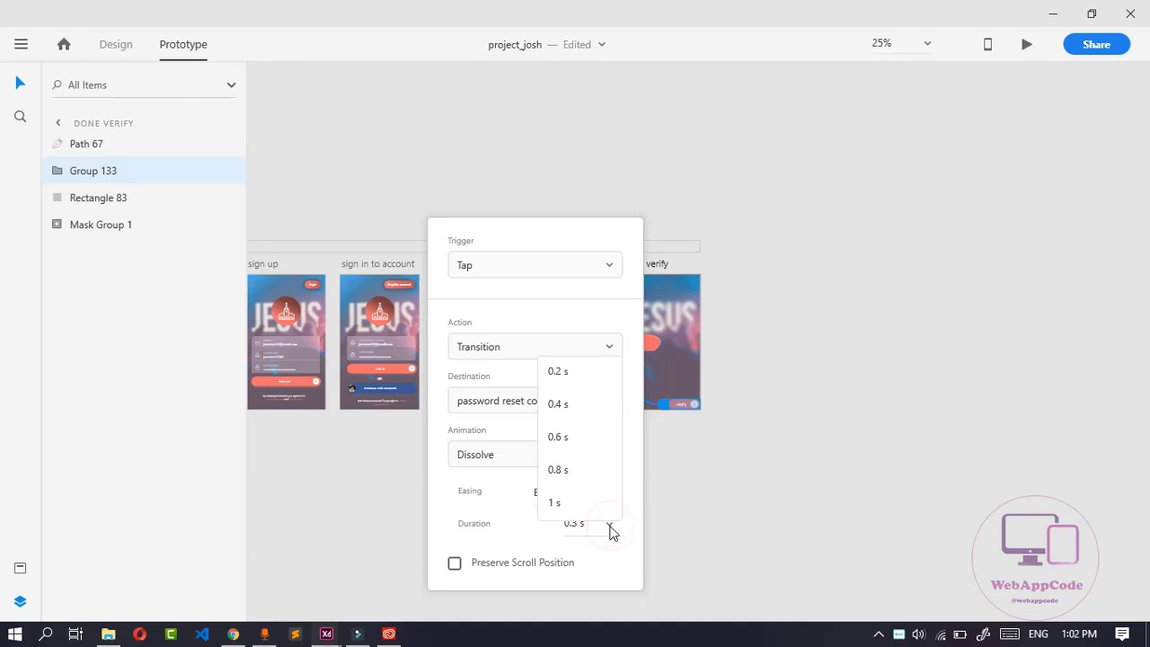
left_click(577, 412)
left_click(609, 494)
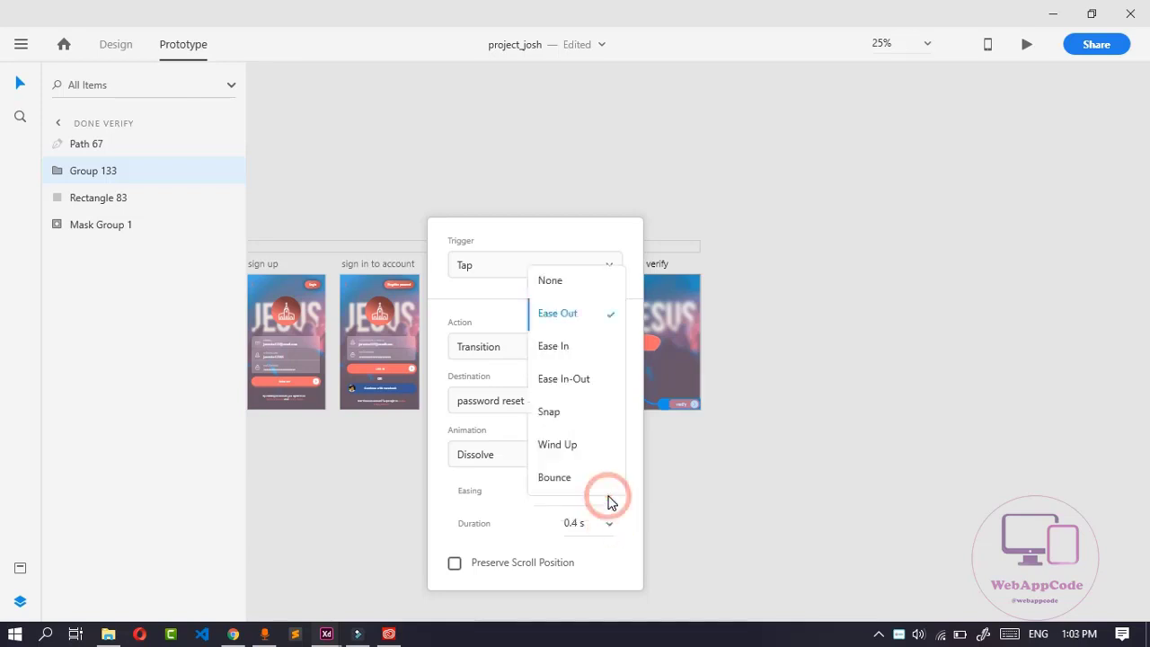
left_click(597, 380)
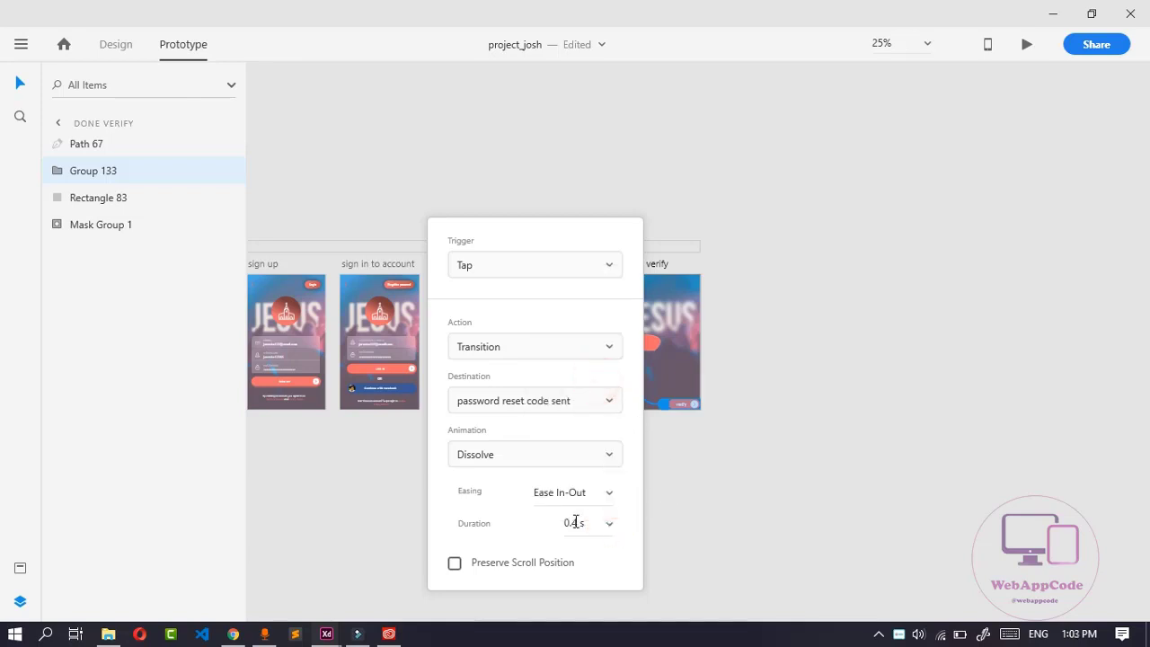
left_click(695, 522)
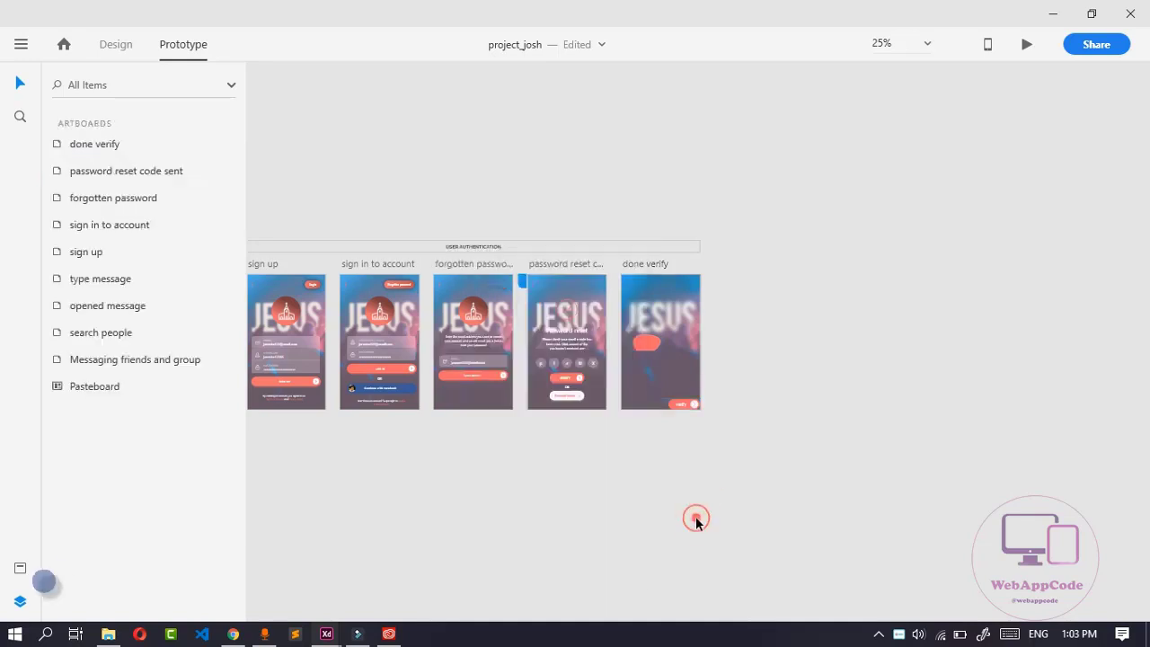
Preview the prototype from the done verify artboard and test the verify button's link twice.
left_click(702, 357)
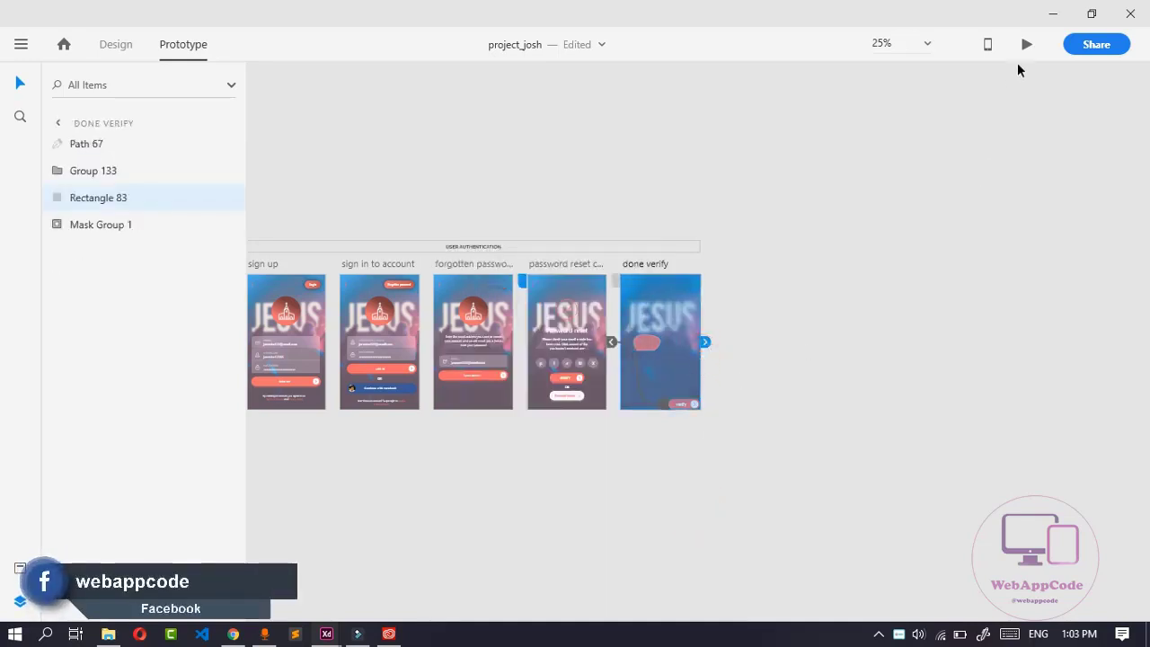
left_click(1031, 46)
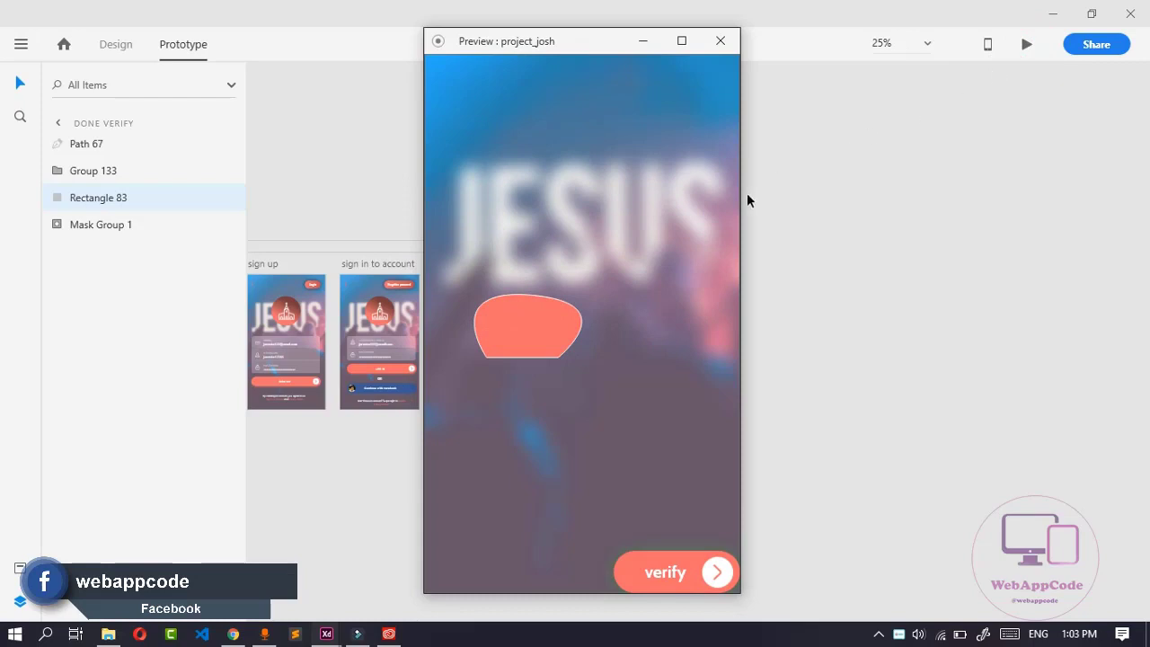
left_click(630, 575)
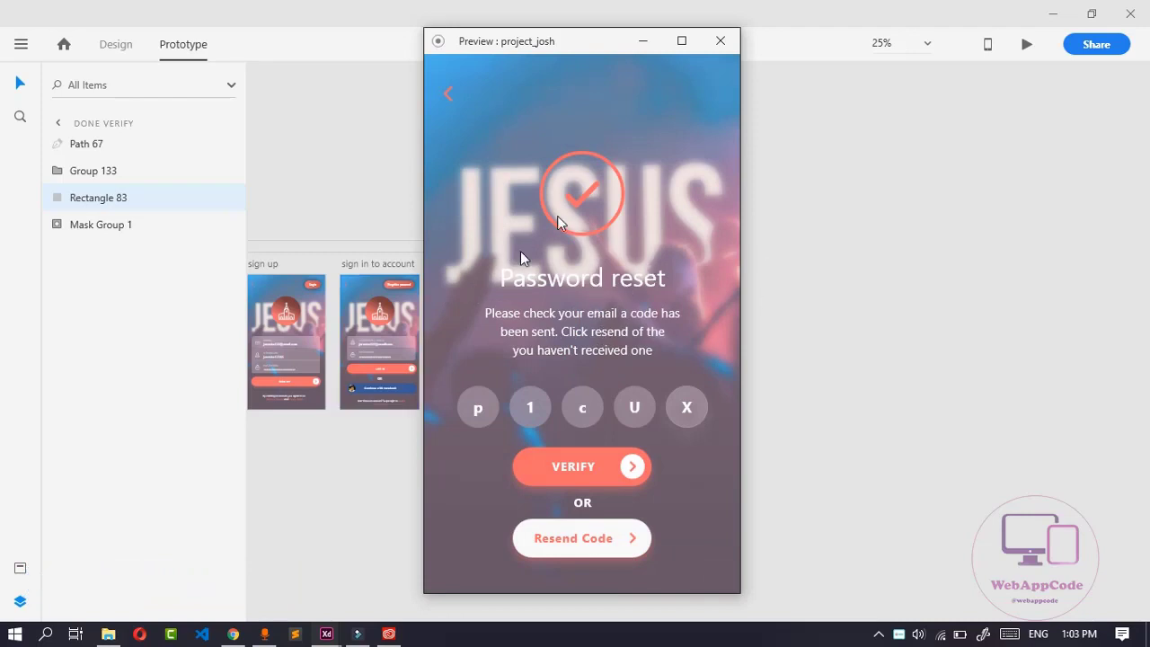
left_click(721, 41)
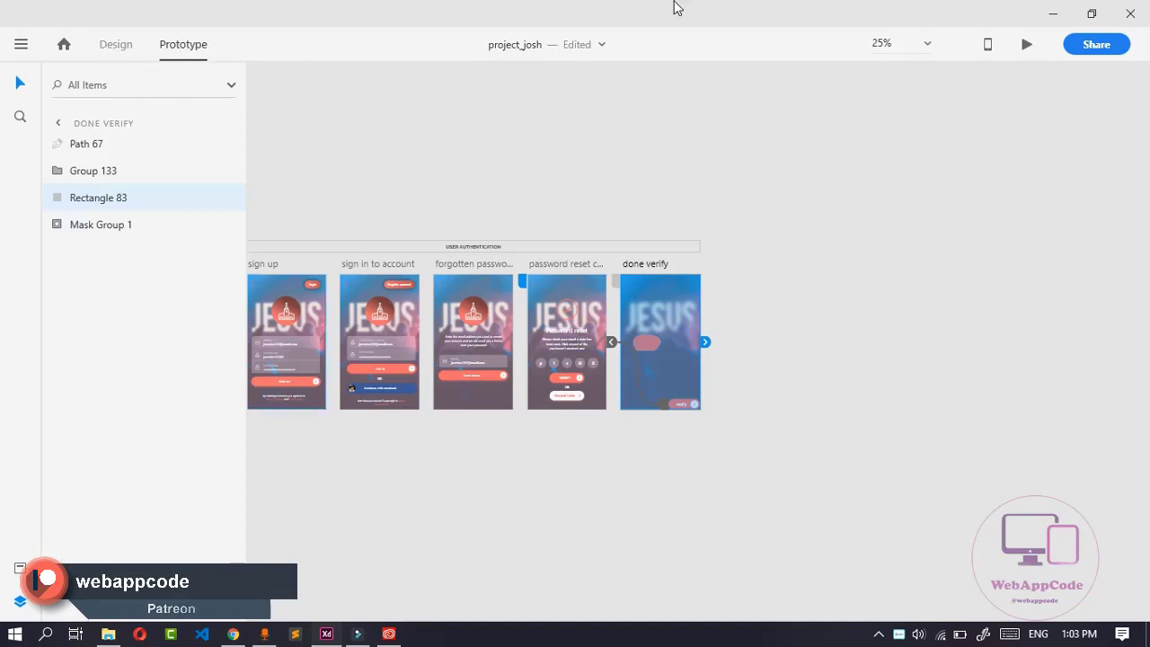
left_click(1025, 45)
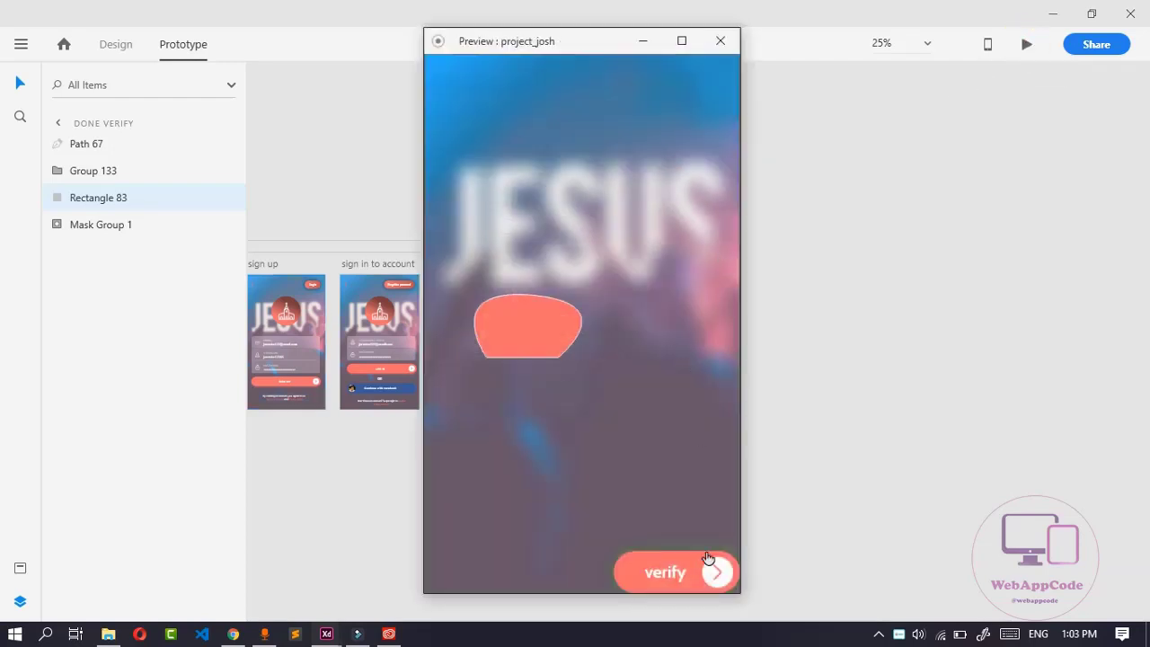
left_click(696, 564)
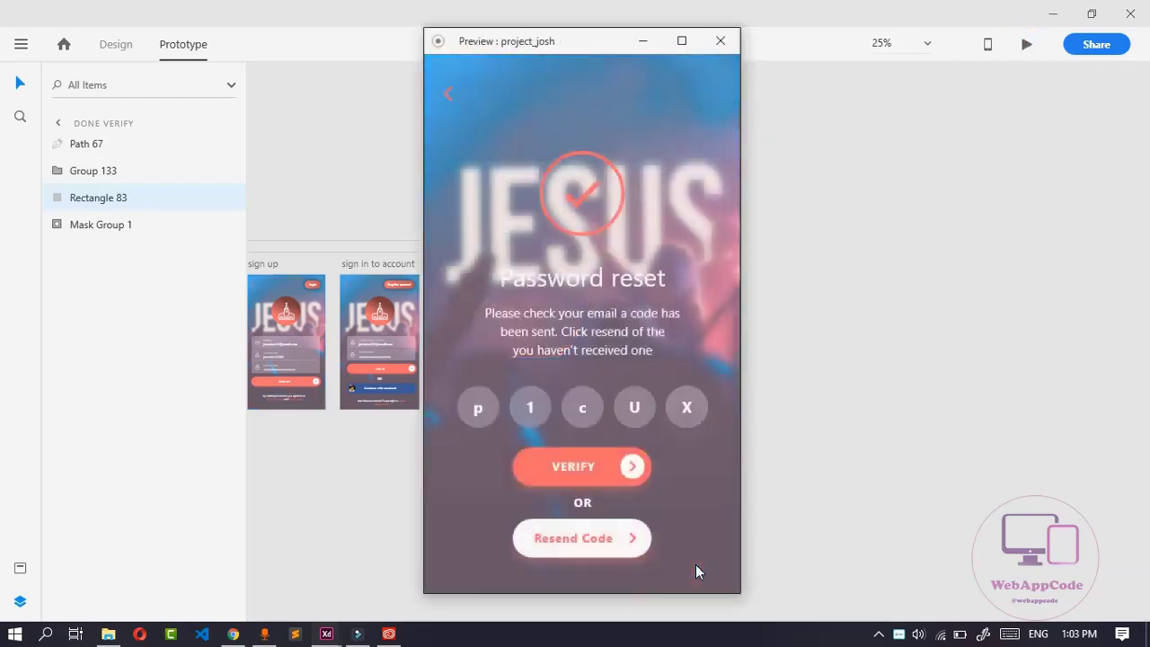
left_click(724, 47)
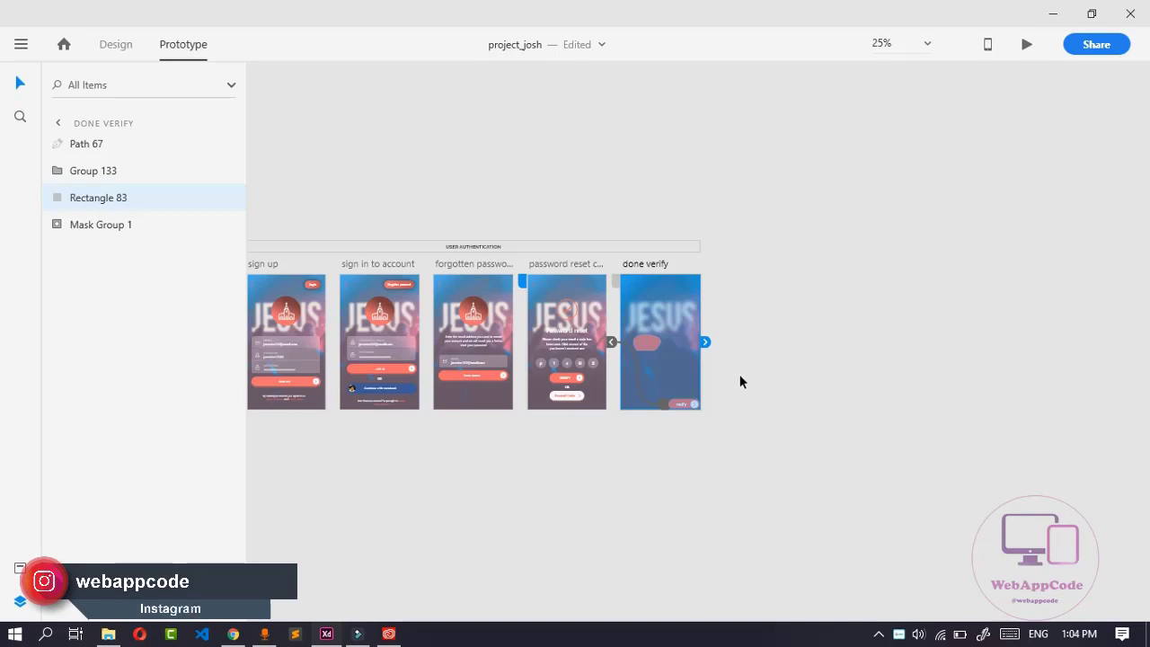
Return to Design mode and add a 375 × 812 iPhone X/XS artboard beside the done verify artboard.
left_click(123, 51)
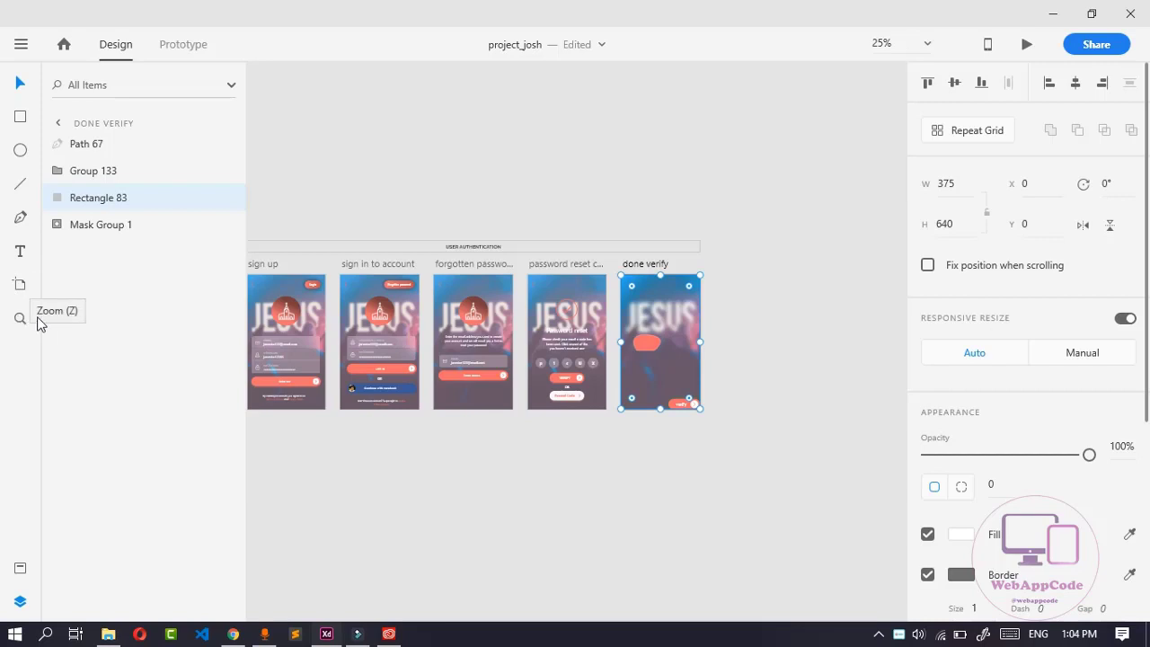
left_click(753, 429)
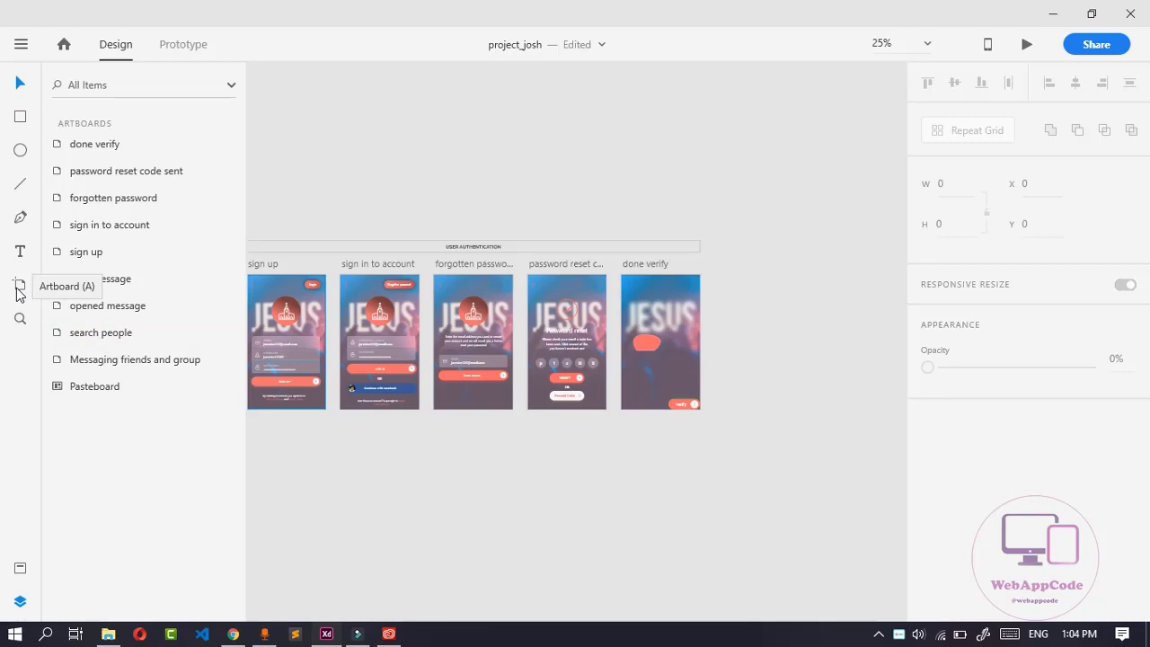
left_click(626, 407)
left_click(542, 408)
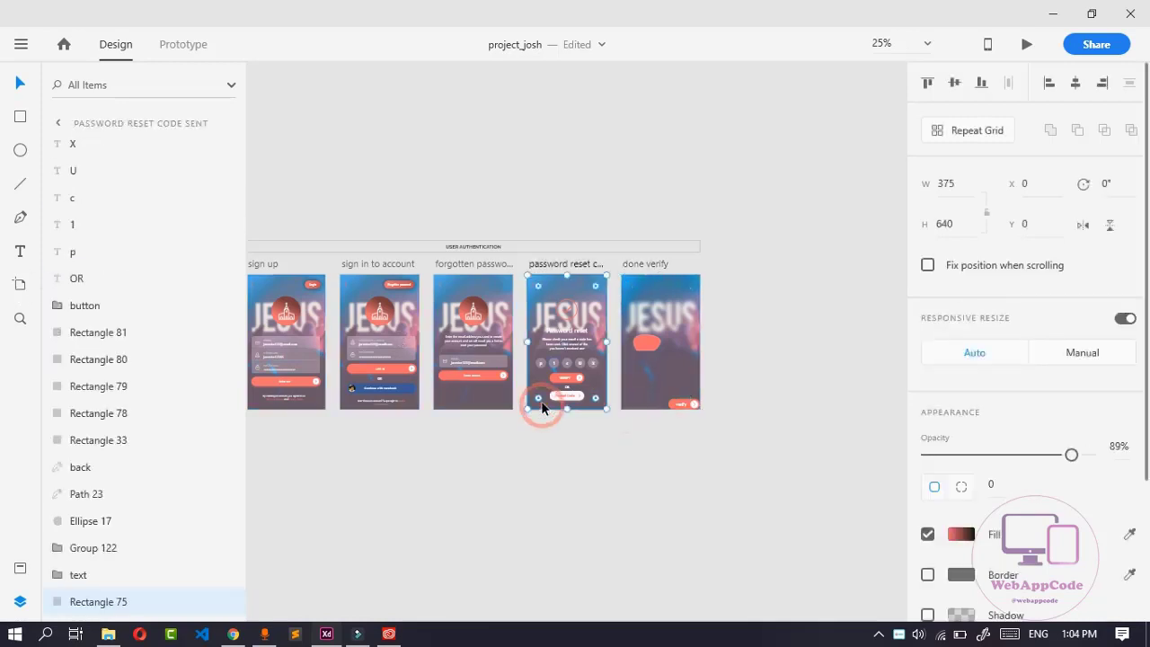
left_click(434, 407)
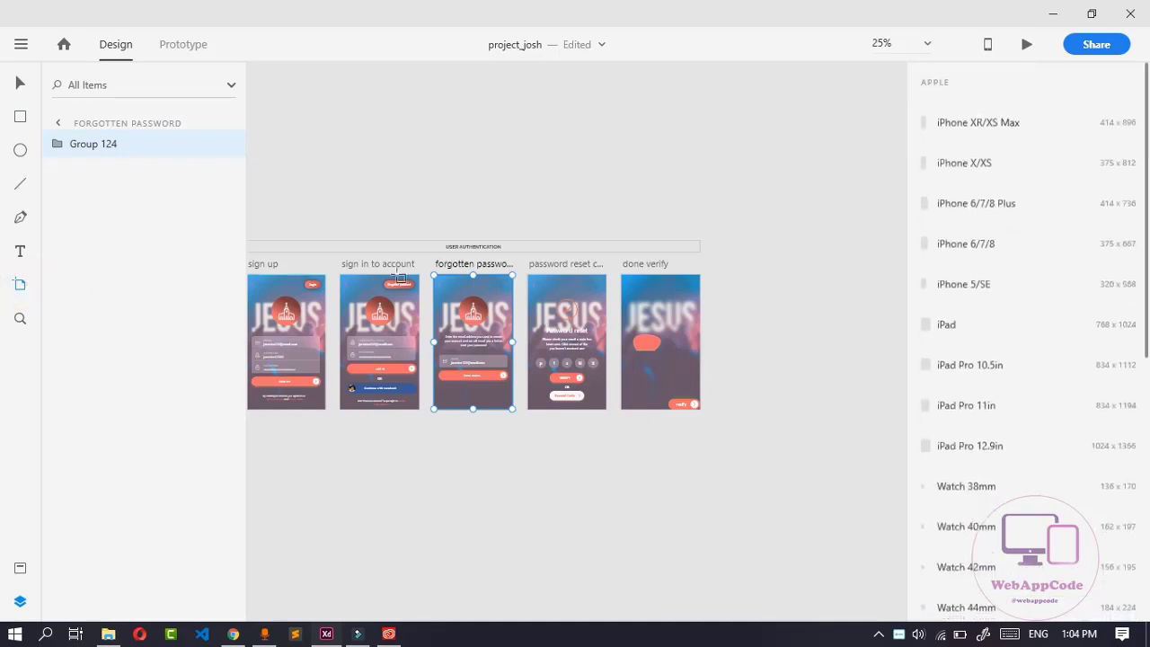
left_click(738, 285)
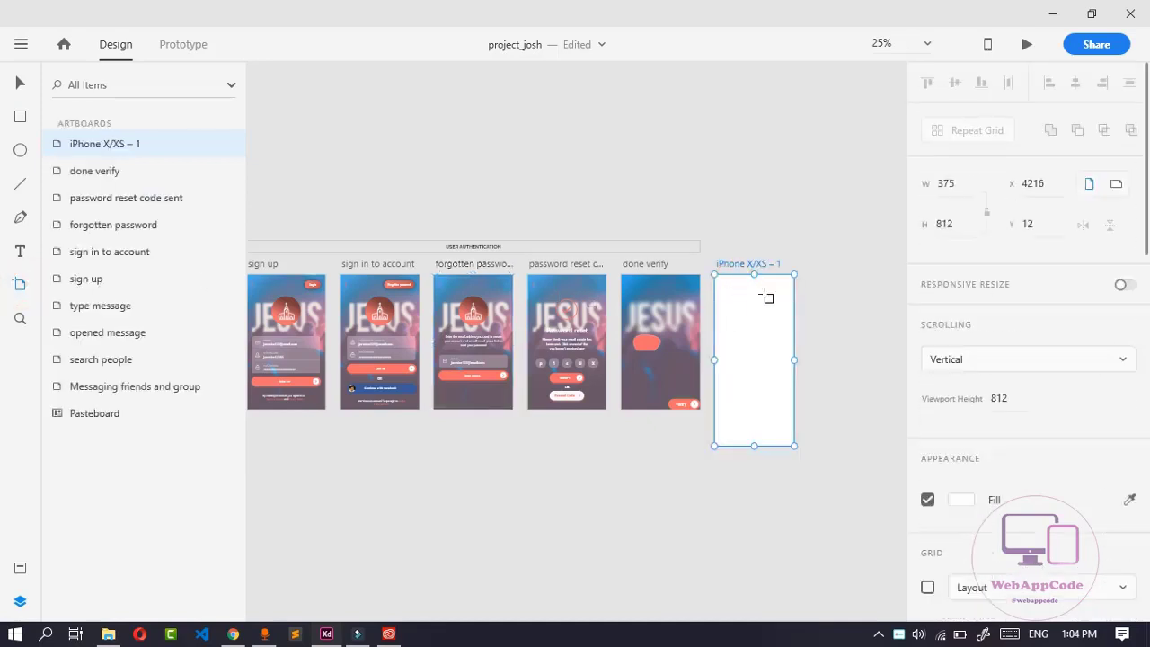
Undo the new iPhone X/XS artboard and look through the Apple, Google, Microsoft and Web artboard size presets.
key("ctrl+z")
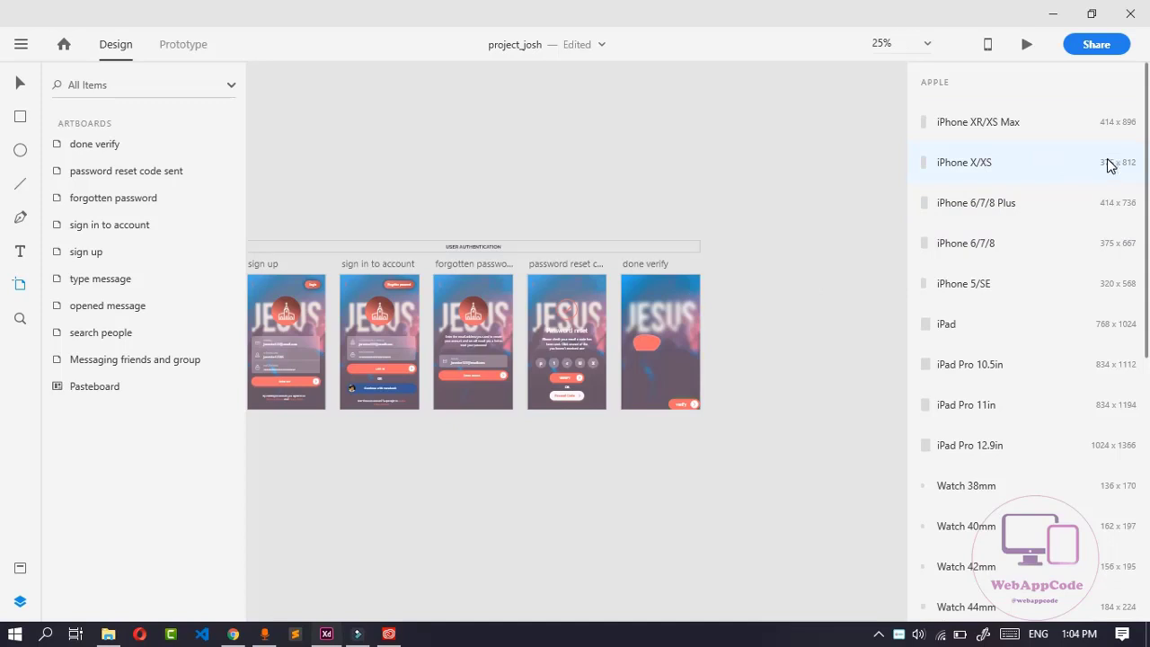
scroll(1107, 171, "down", 5)
scroll(1101, 185, "up", 5)
scroll(1100, 187, "down", 5)
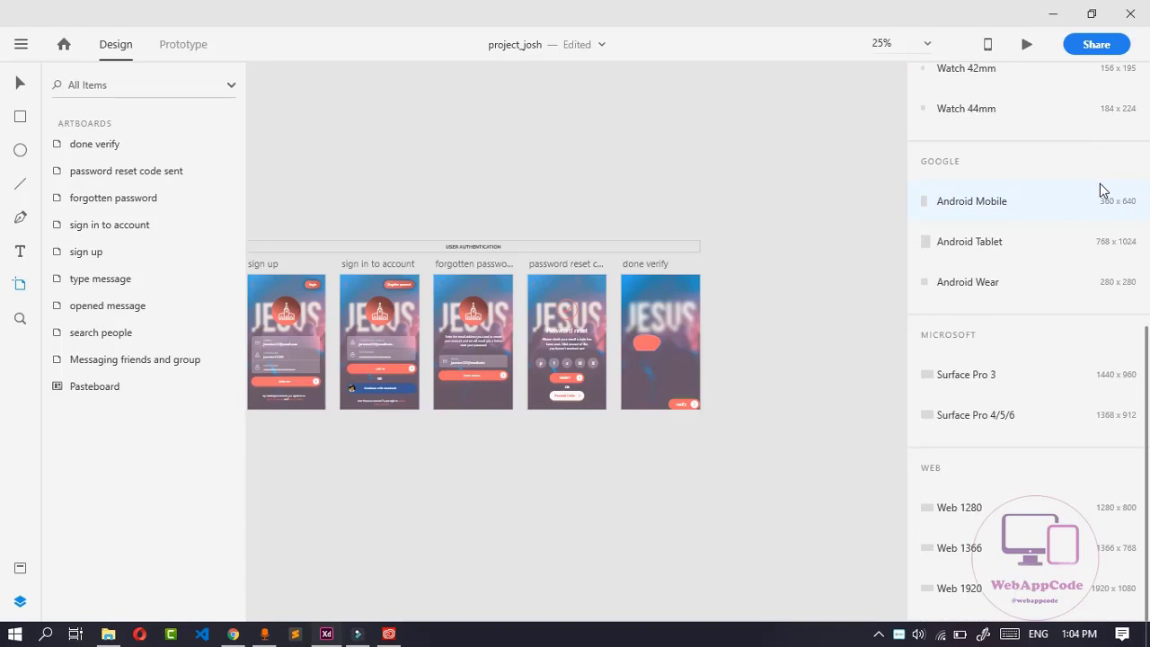
scroll(1102, 191, "up", 5)
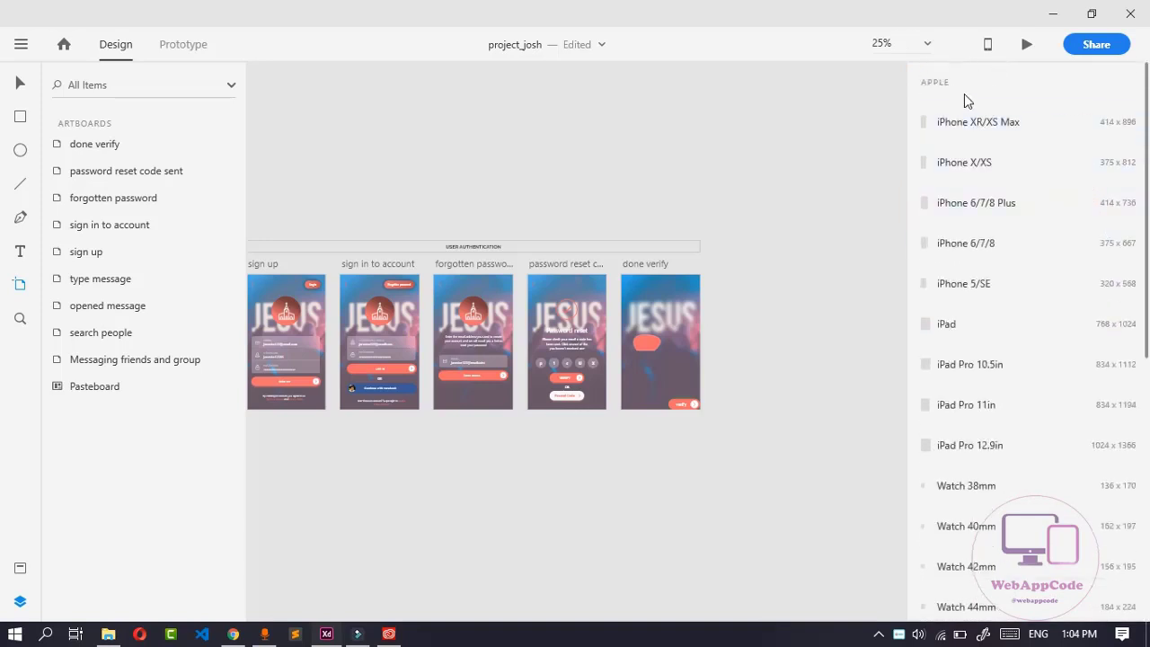
scroll(998, 135, "down", 4)
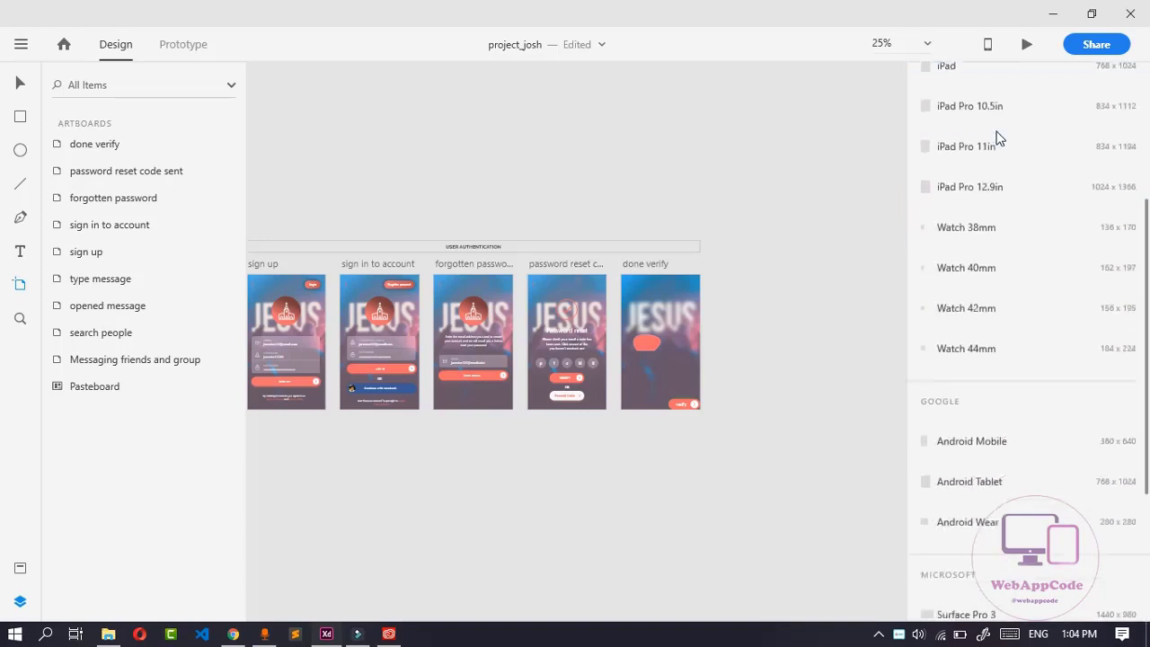
scroll(998, 136, "down", 3)
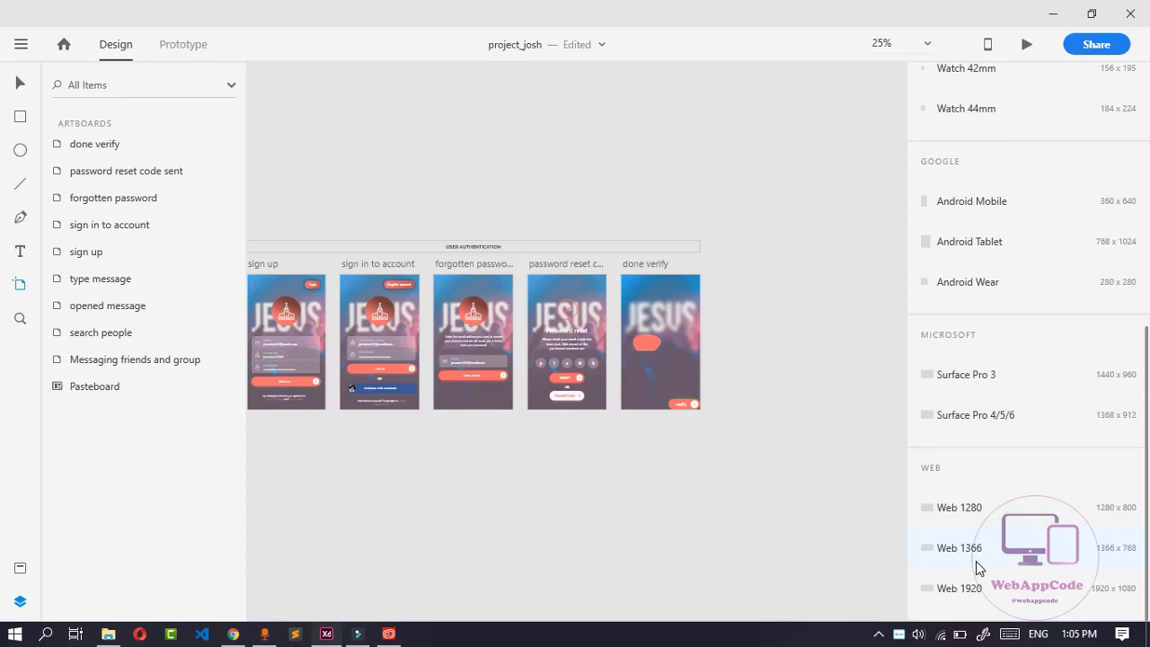
scroll(986, 260, "up", 6)
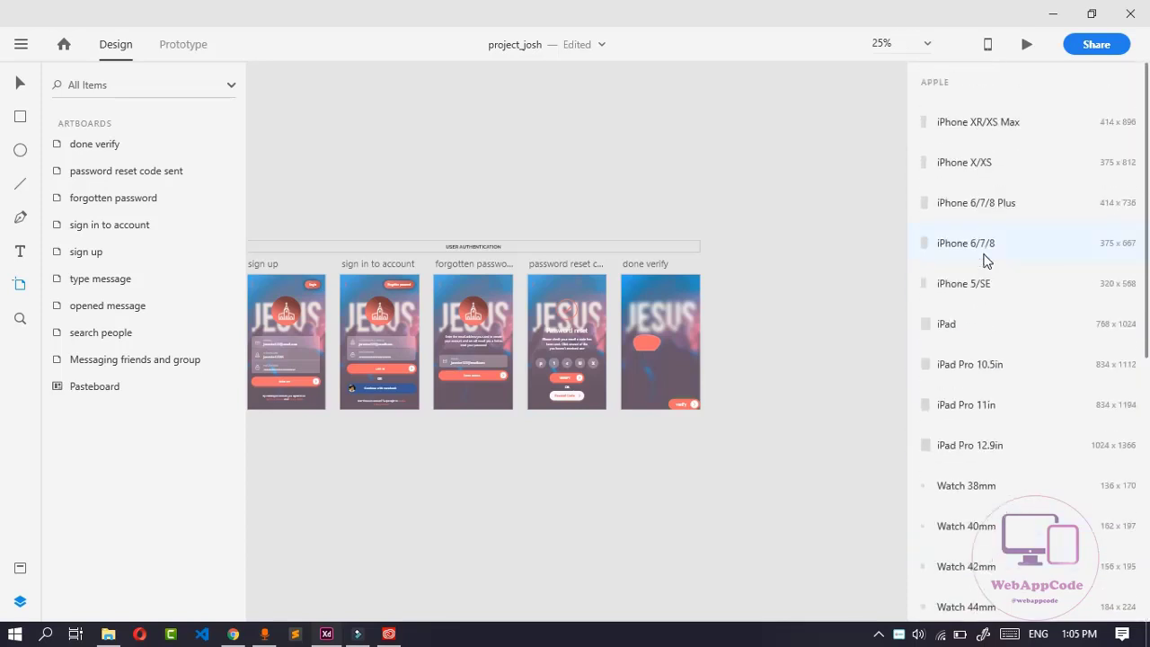
scroll(986, 261, "down", 5)
scroll(986, 262, "down", 3)
scroll(986, 263, "up", 5)
scroll(986, 262, "down", 5)
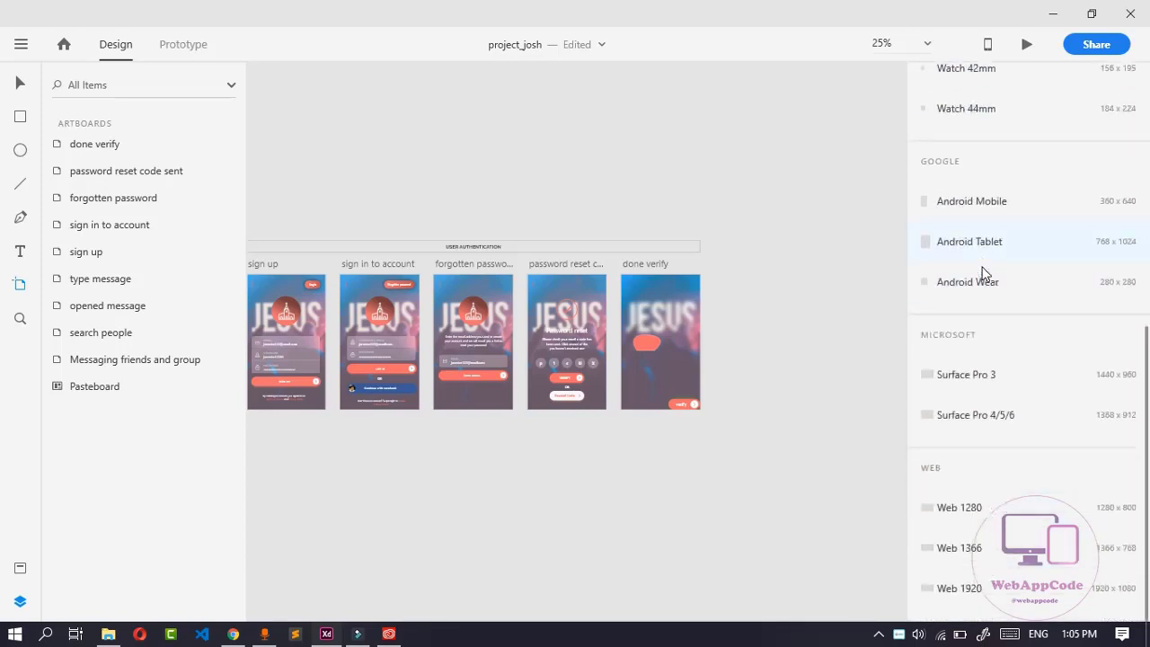
Add an Android Mobile artboard beside the done verify artboard and set its width to 375.
left_click(1009, 206)
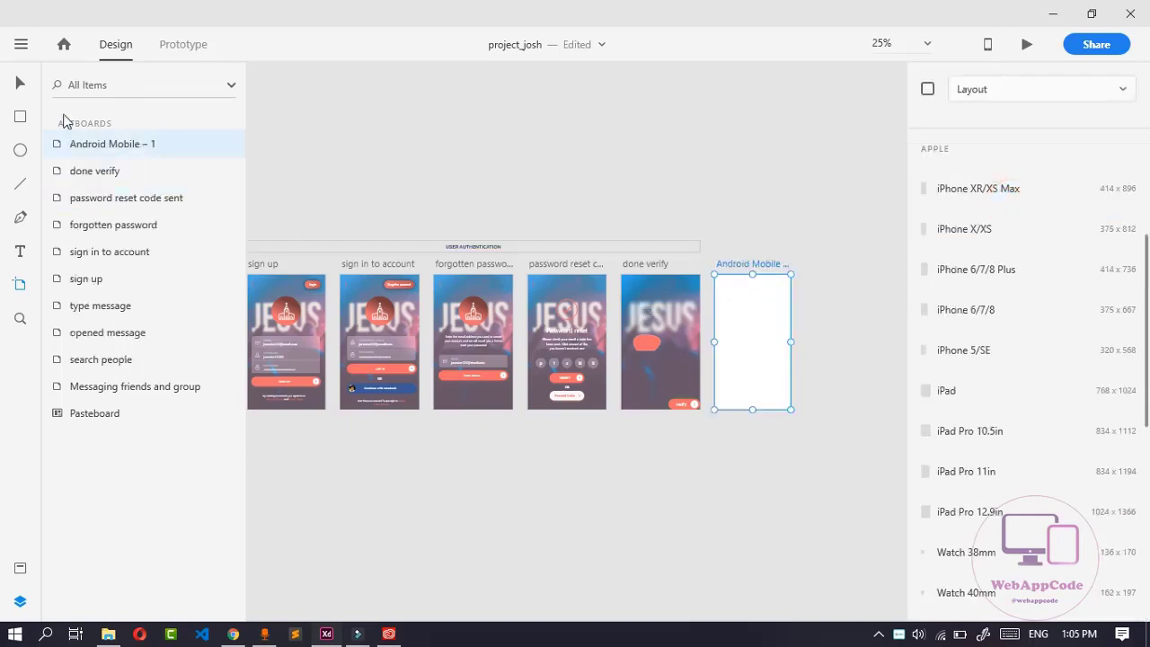
left_click(20, 82)
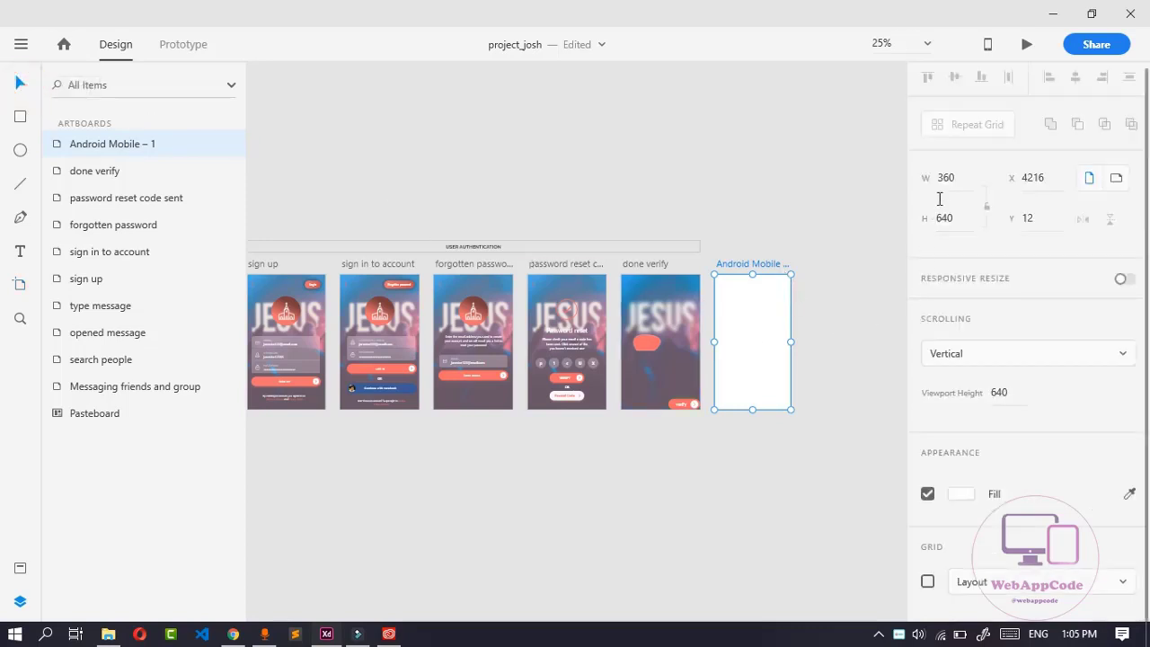
left_click(963, 176)
type("375")
key("Return")
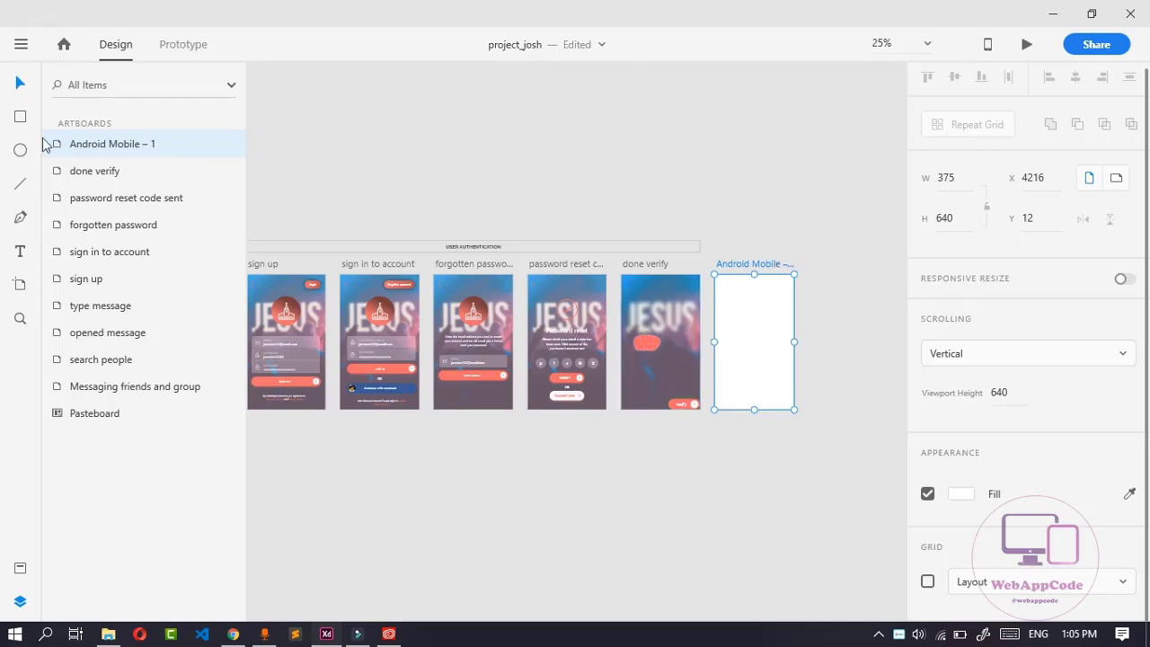
Place a second 360 × 640 Android Mobile artboard beside the first one and delete it.
left_click(20, 284)
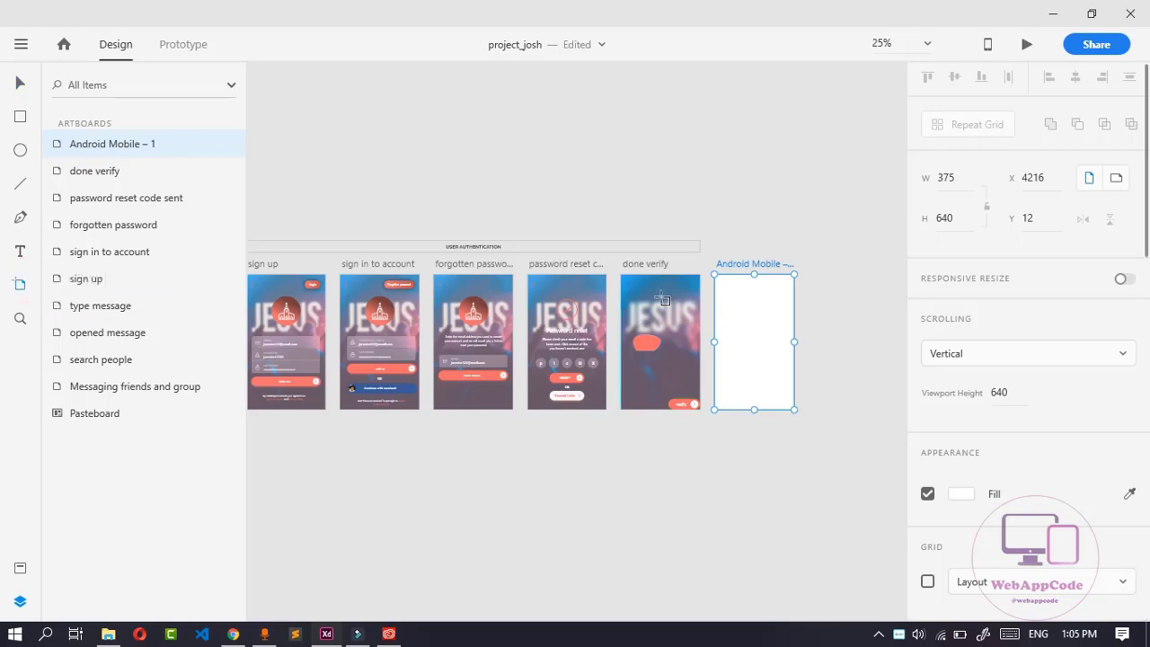
left_click(843, 335)
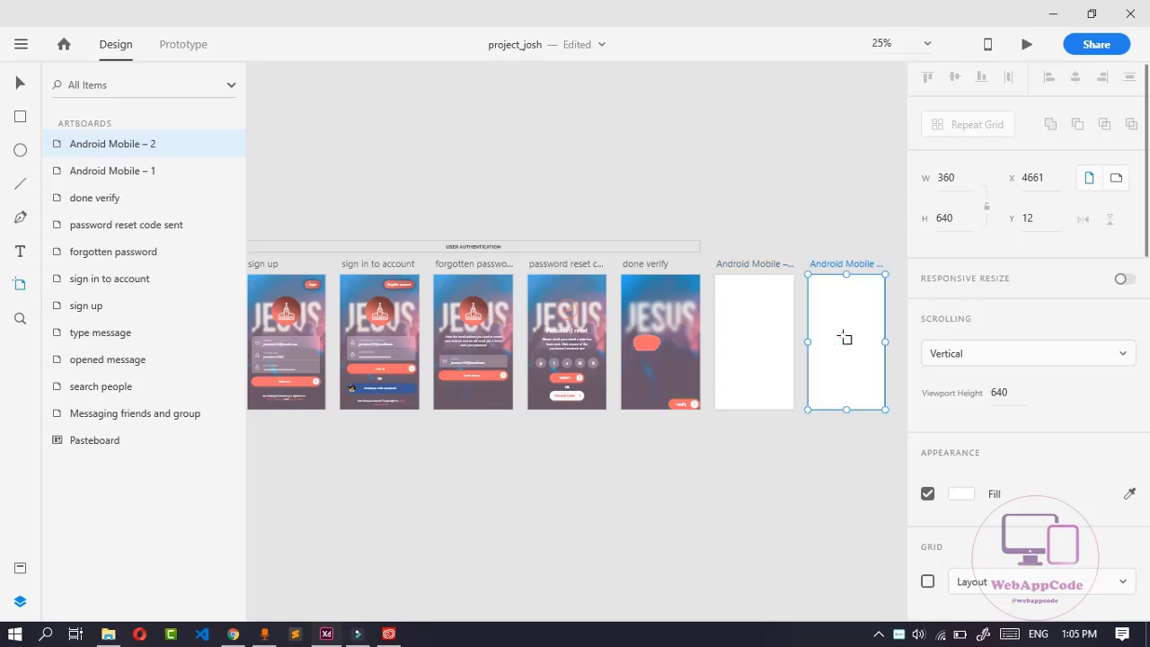
key("Delete")
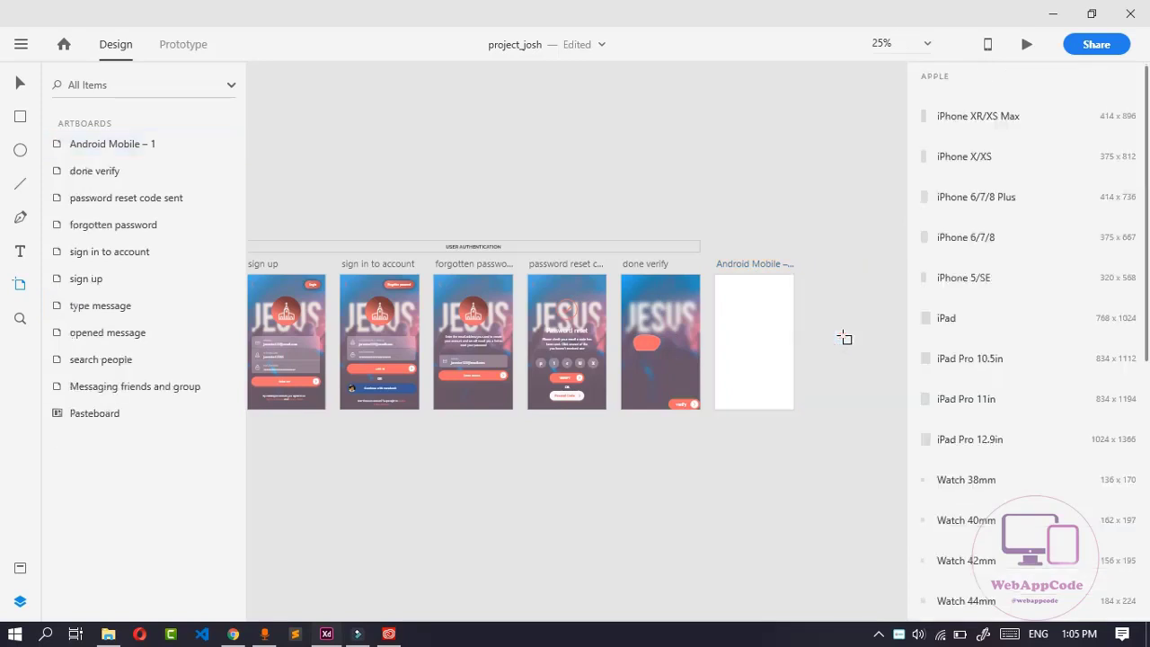
Add two 280 × 280 Android Wear artboards and a 1440 × 960 Surface Pro 3 artboard after the Android Mobile artboard.
scroll(1025, 249, "down", 3)
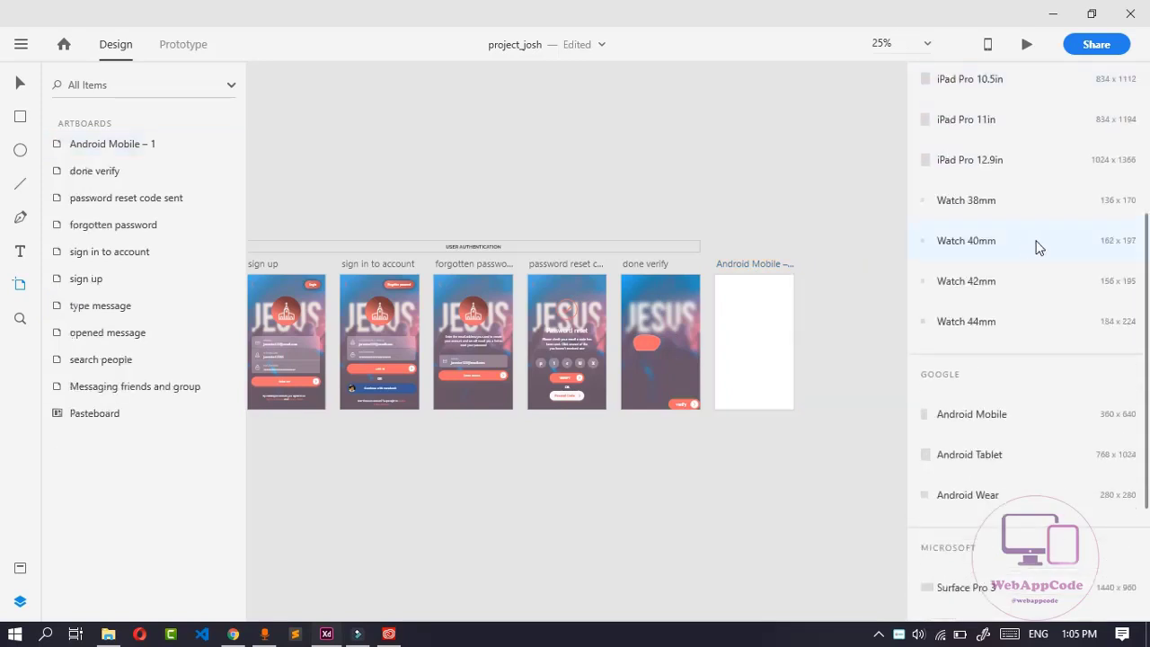
scroll(1035, 248, "down", 3)
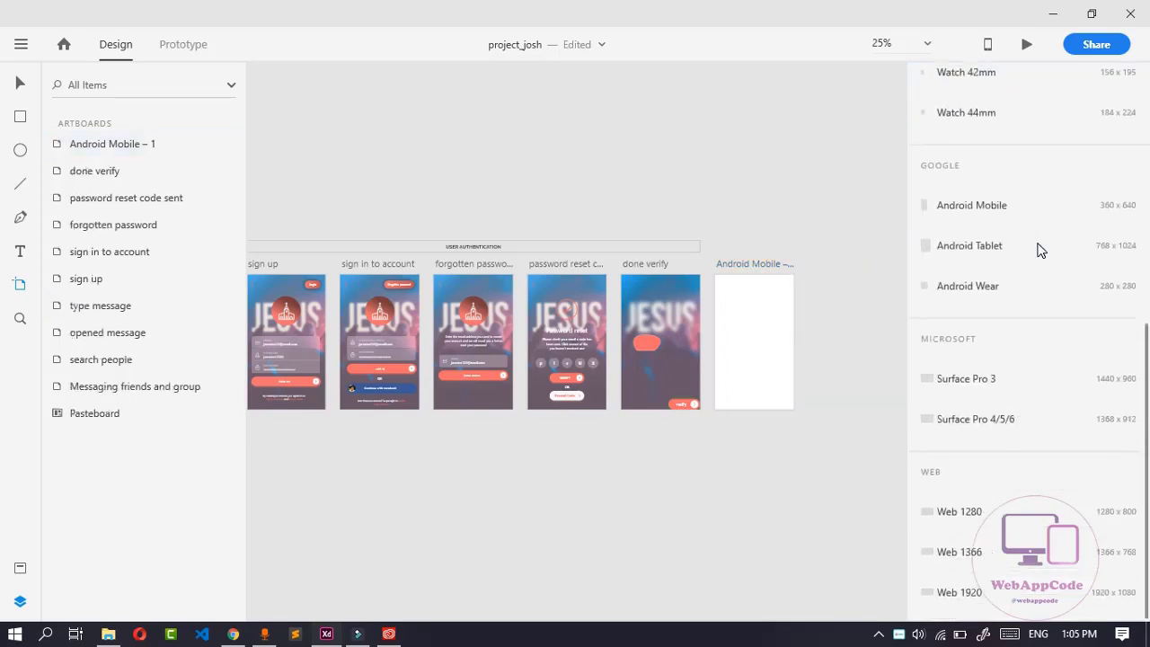
left_click(988, 283)
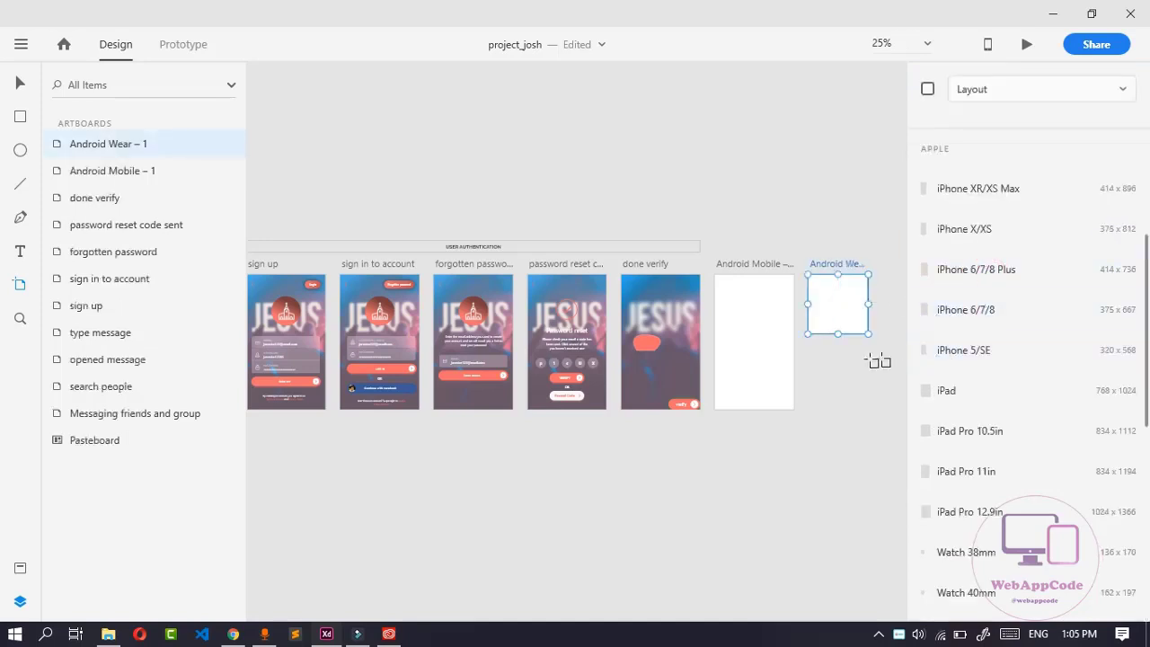
left_click(847, 375)
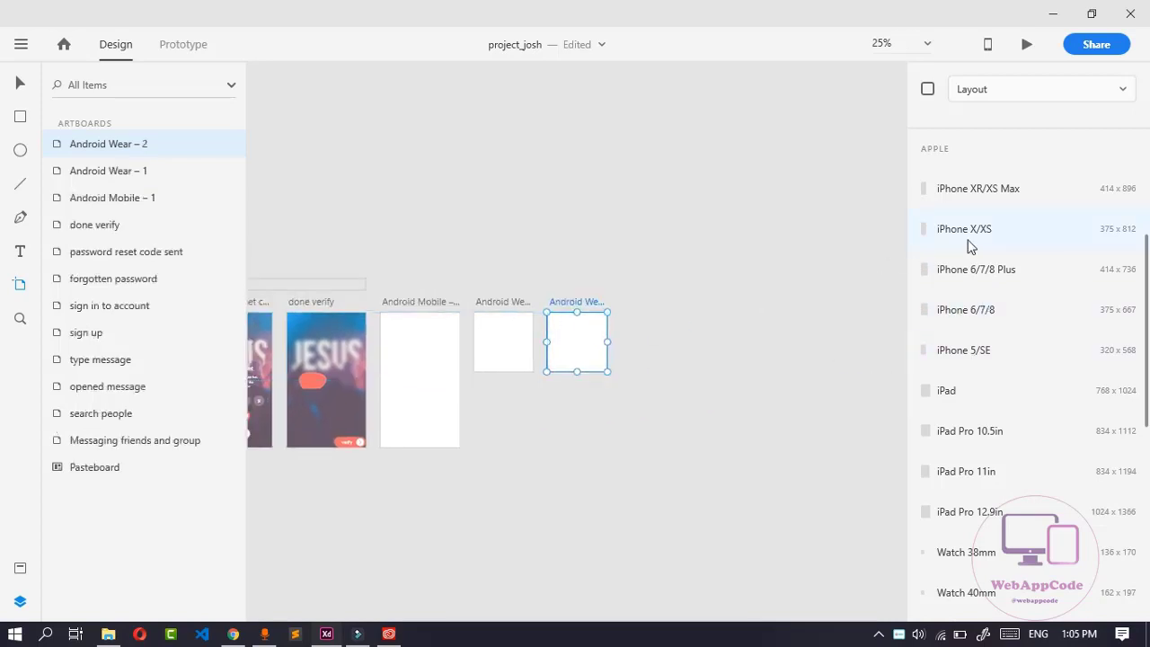
scroll(953, 265, "down", 6)
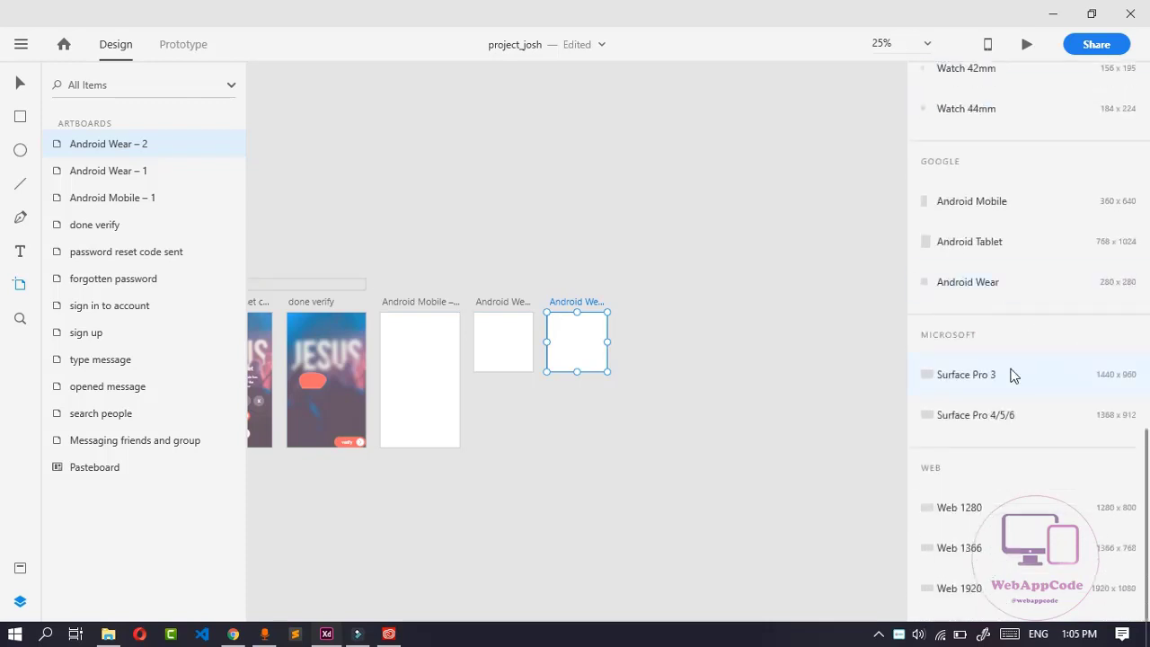
left_click(1013, 375)
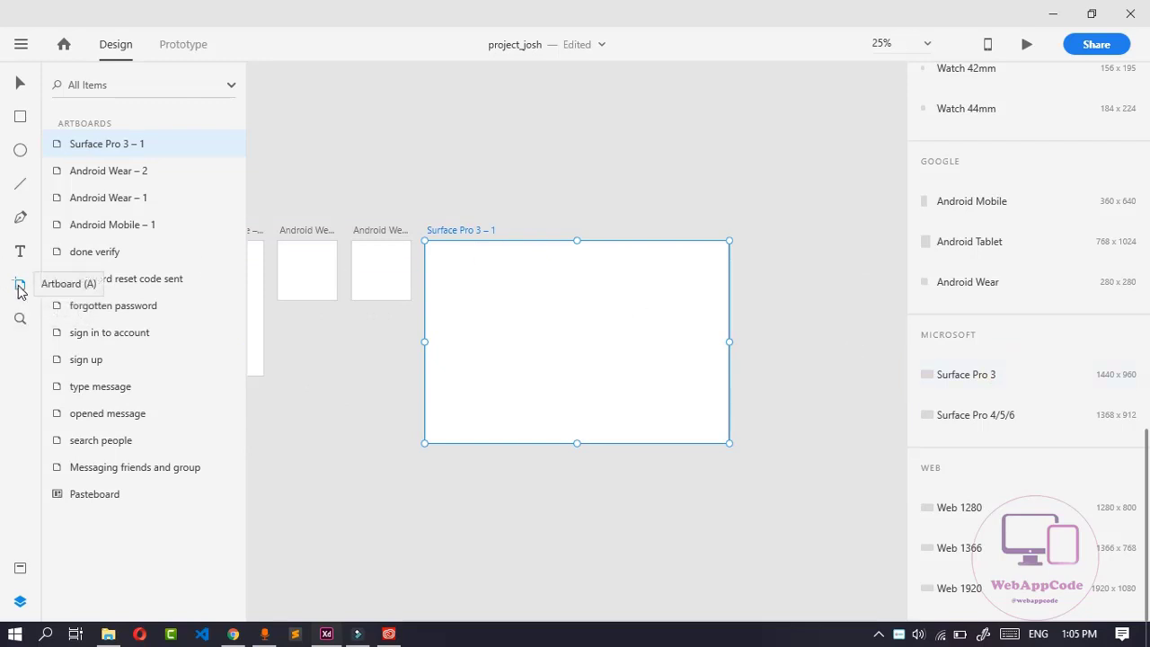
Delete the Surface Pro 3 artboard, both Android Wear artboards and the Android Mobile artboard.
left_click(20, 83)
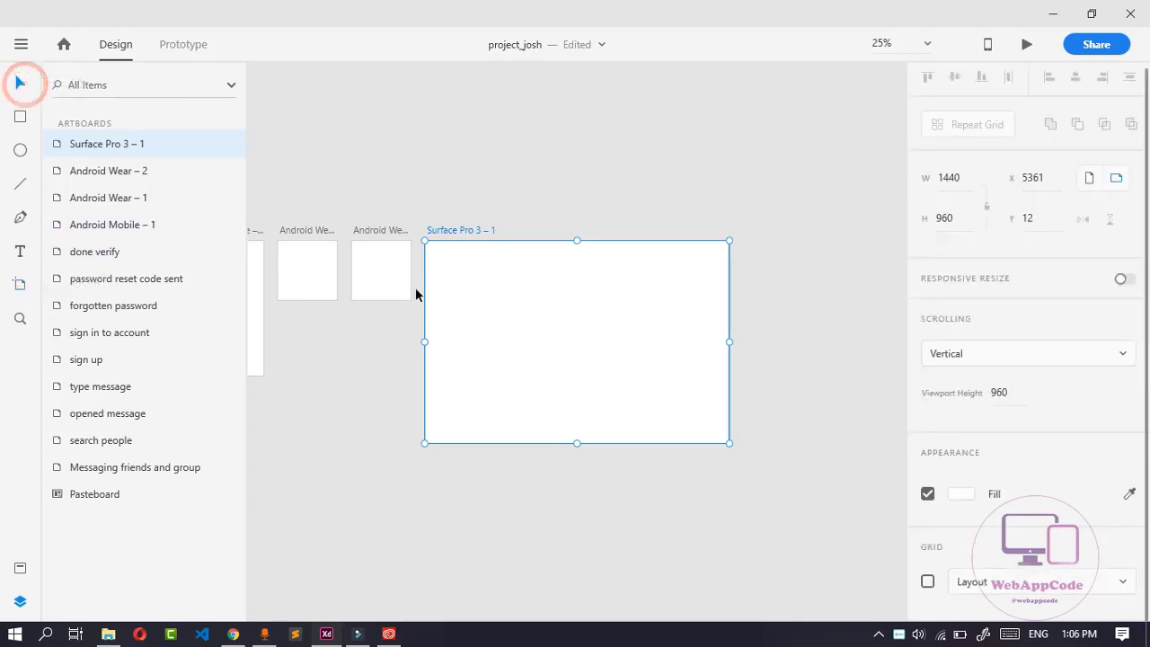
left_click(431, 311)
key("Delete")
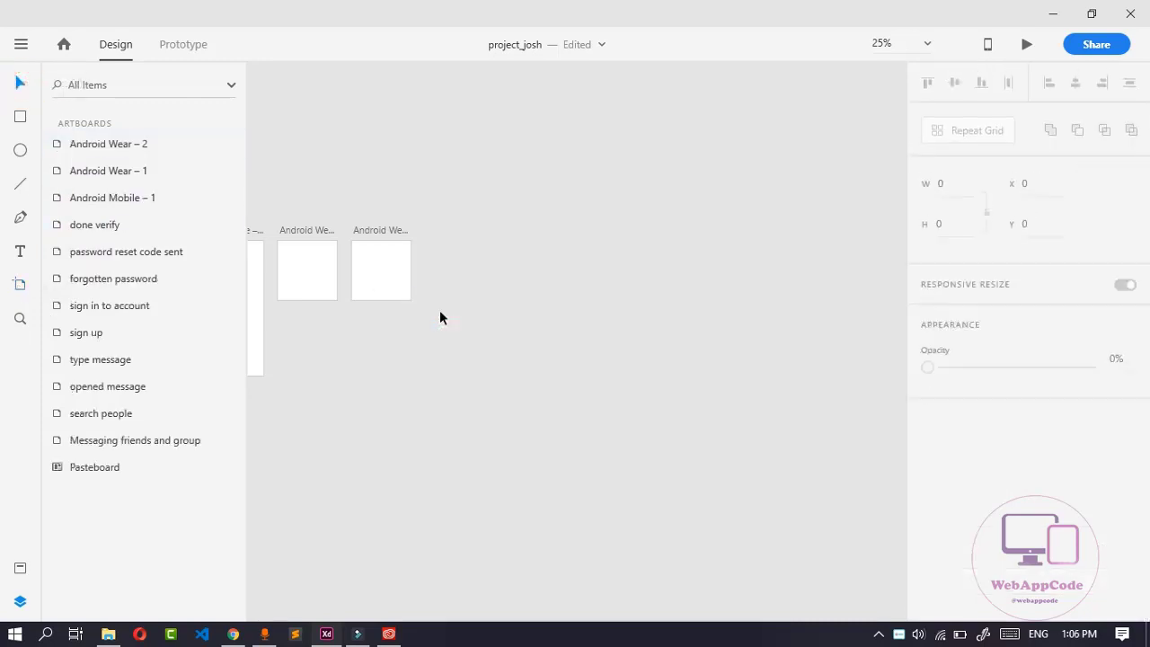
left_click(367, 288)
key("Delete")
left_click(286, 281)
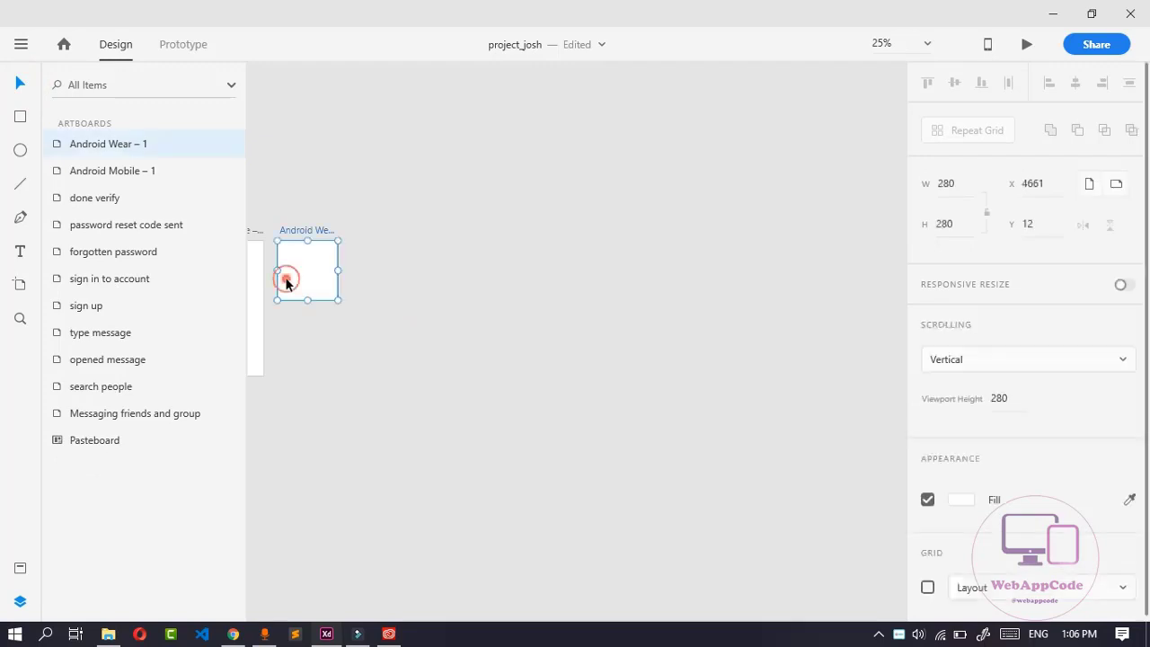
key("Delete")
left_click(268, 307)
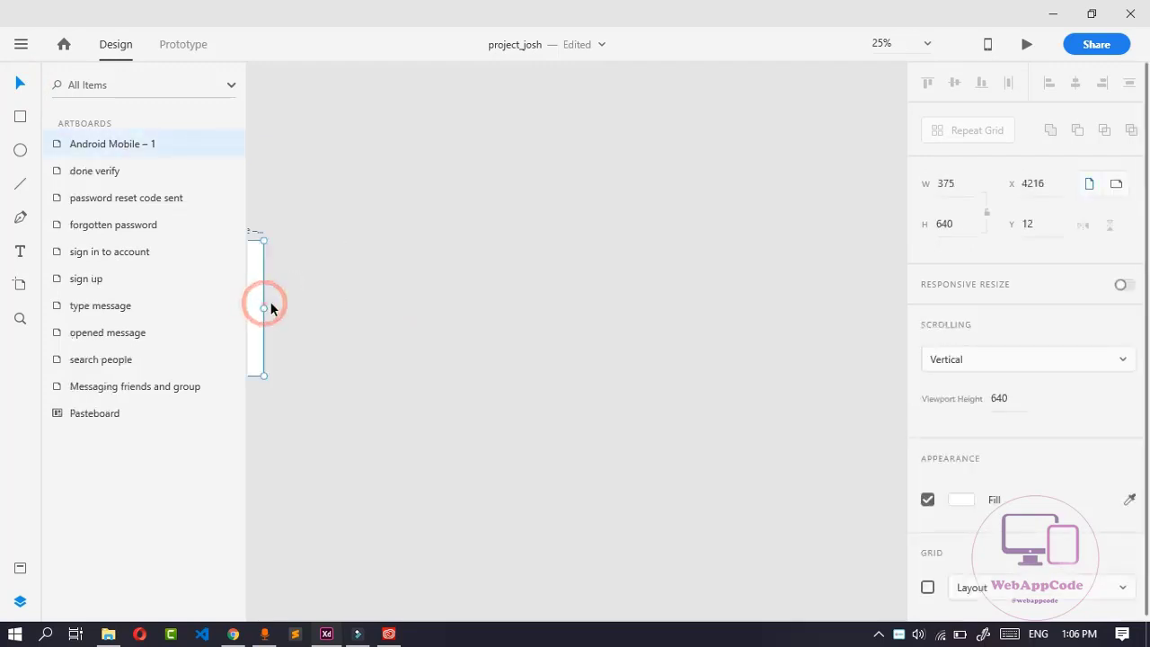
key("Delete")
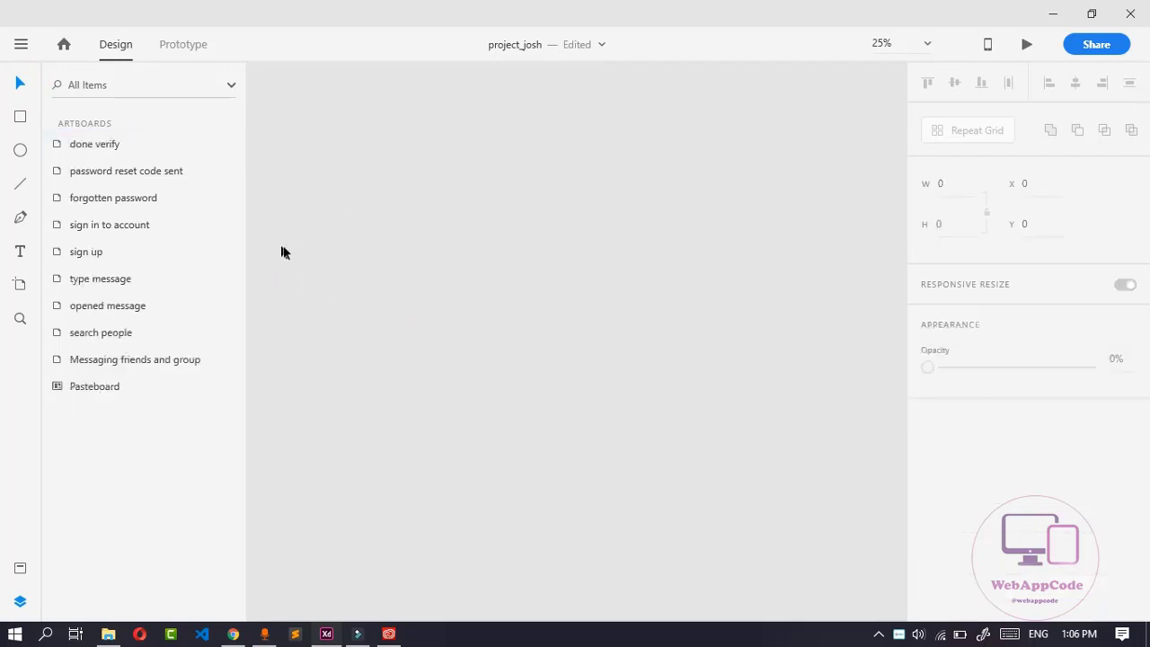
Fit all artboards in view and magnify the area around the done verify artboard with the Zoom tool.
key("ctrl+0")
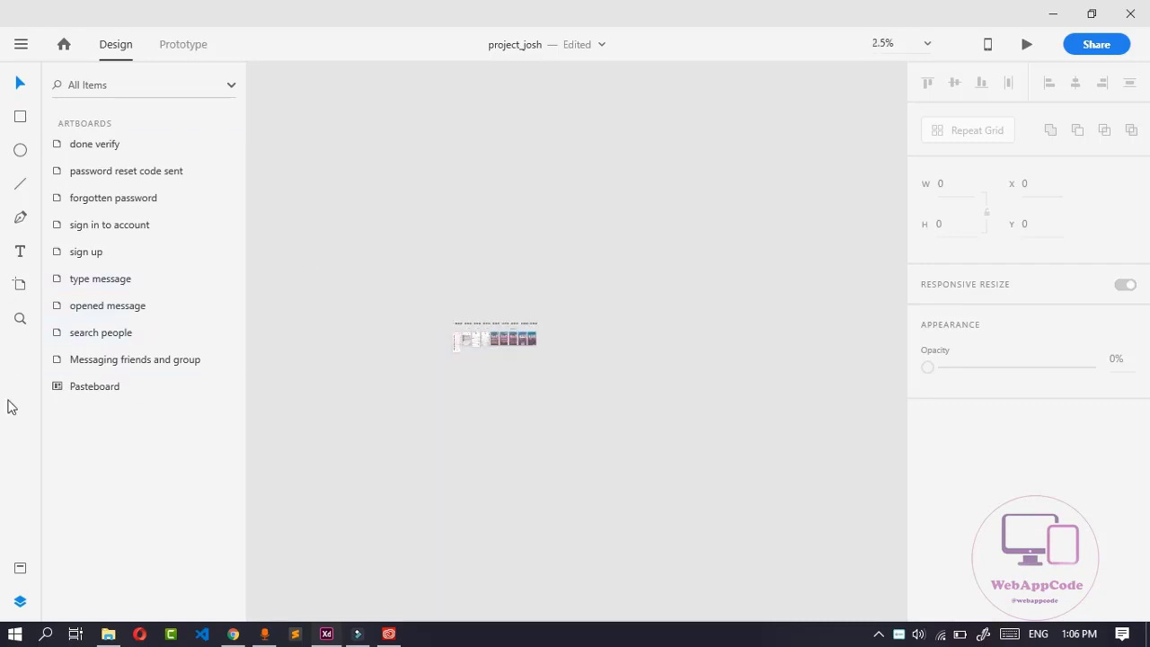
left_click(20, 319)
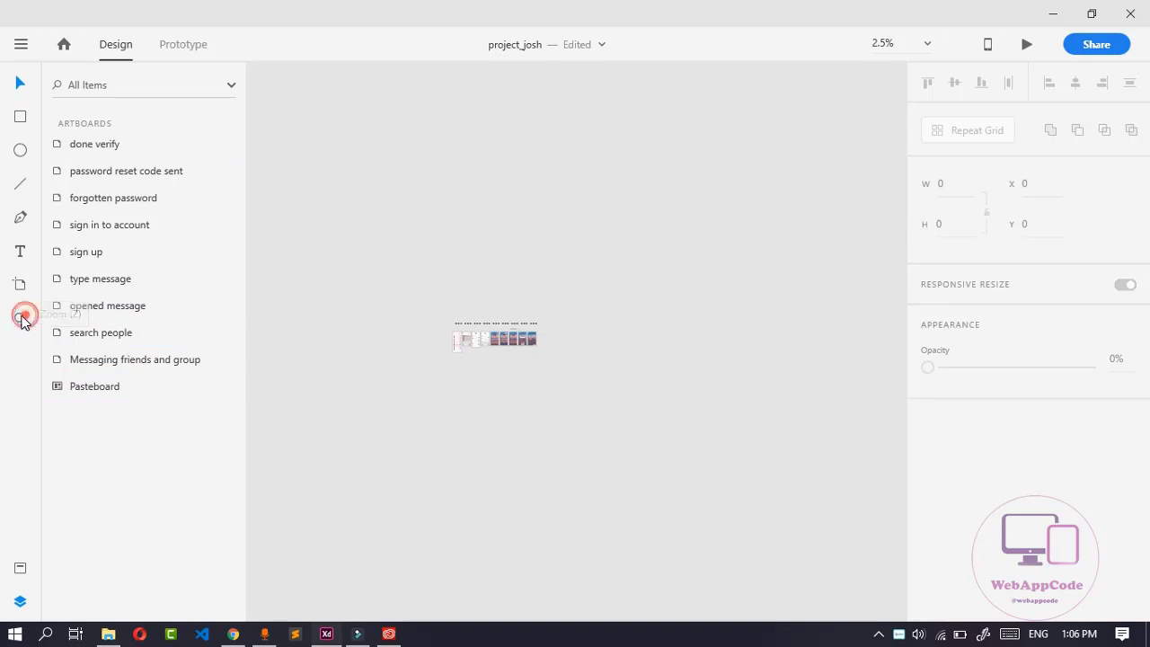
left_click(499, 351)
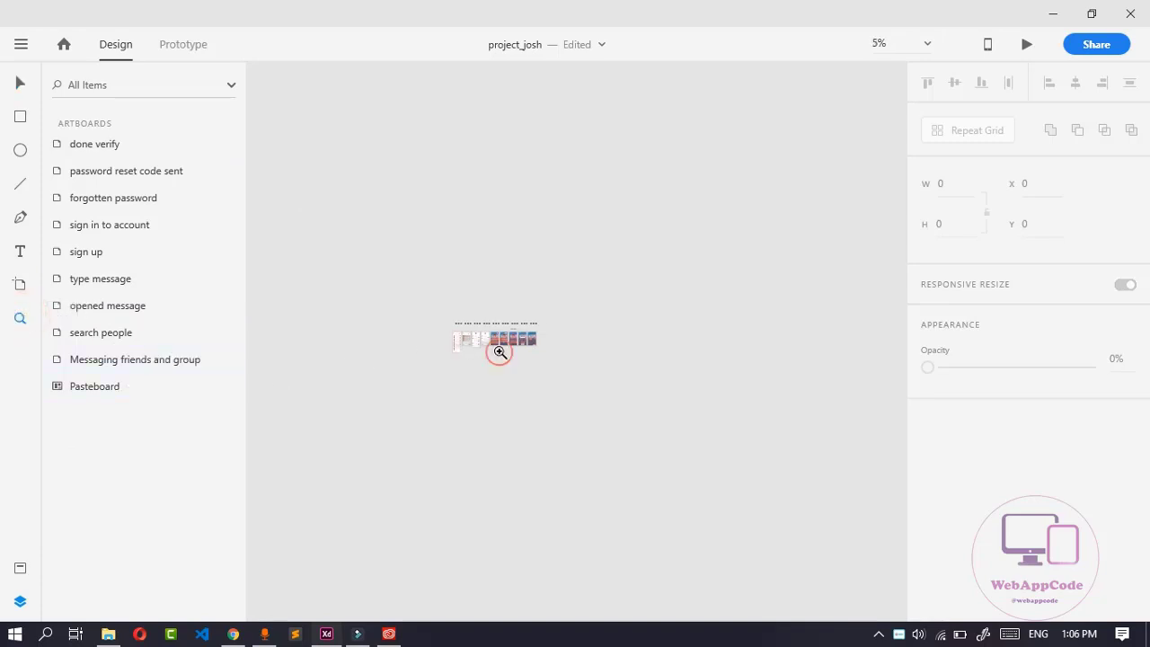
left_click(499, 351)
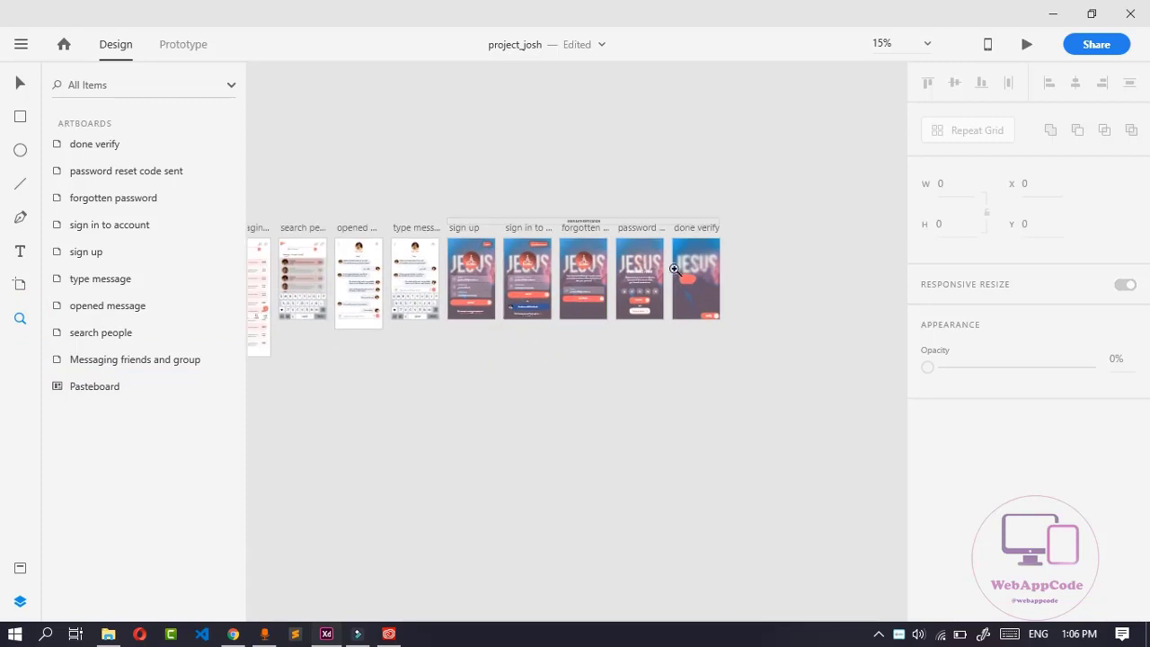
left_click(675, 268)
left_click(676, 268)
left_click_drag(673, 265, 707, 275)
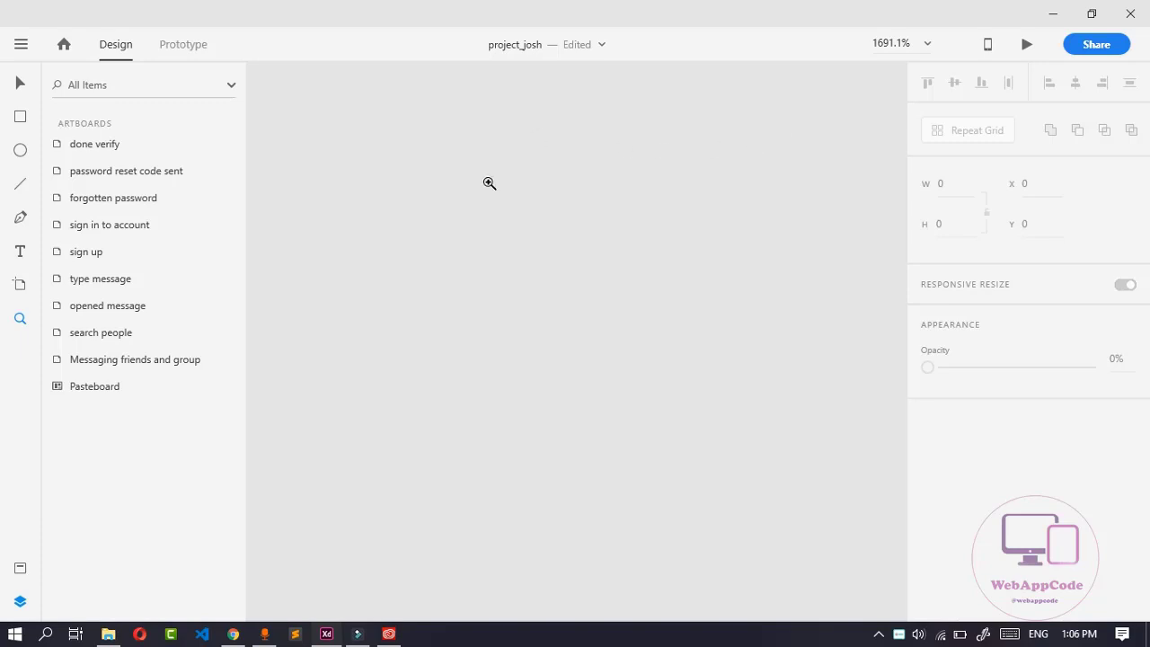
Zoom out to 15% and back in to 25% to view the user authentication artboards.
key("ctrl+minus")
key("ctrl+minus")
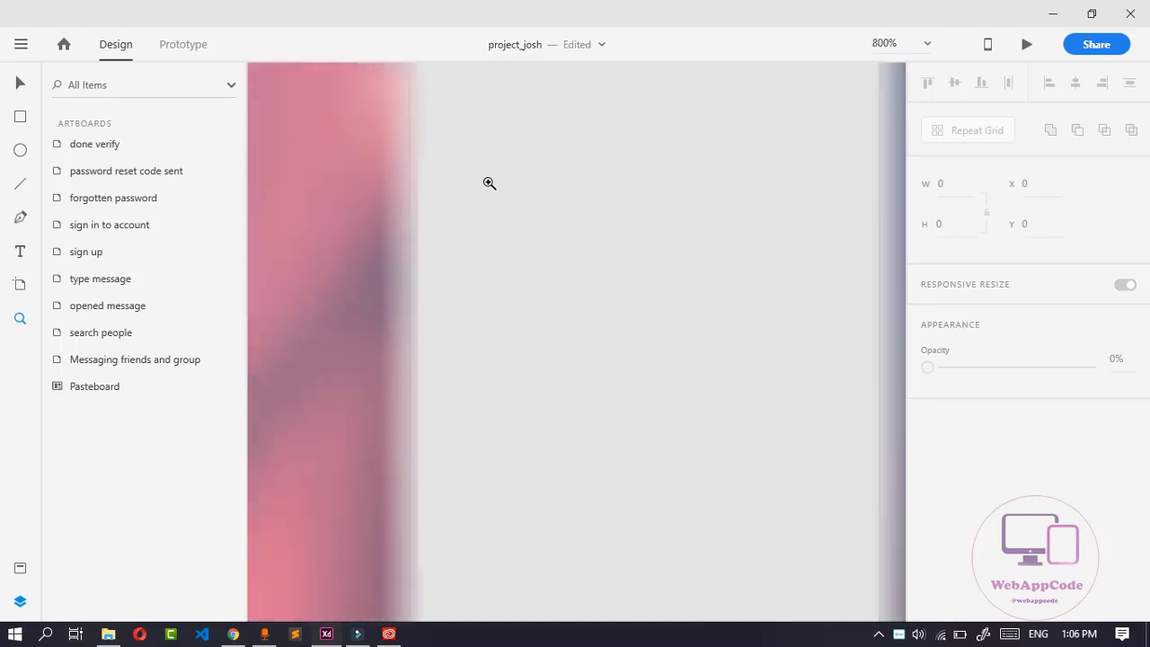
key("ctrl+minus")
key("ctrl+minus")
key("ctrl+minus")
key("ctrl+minus")
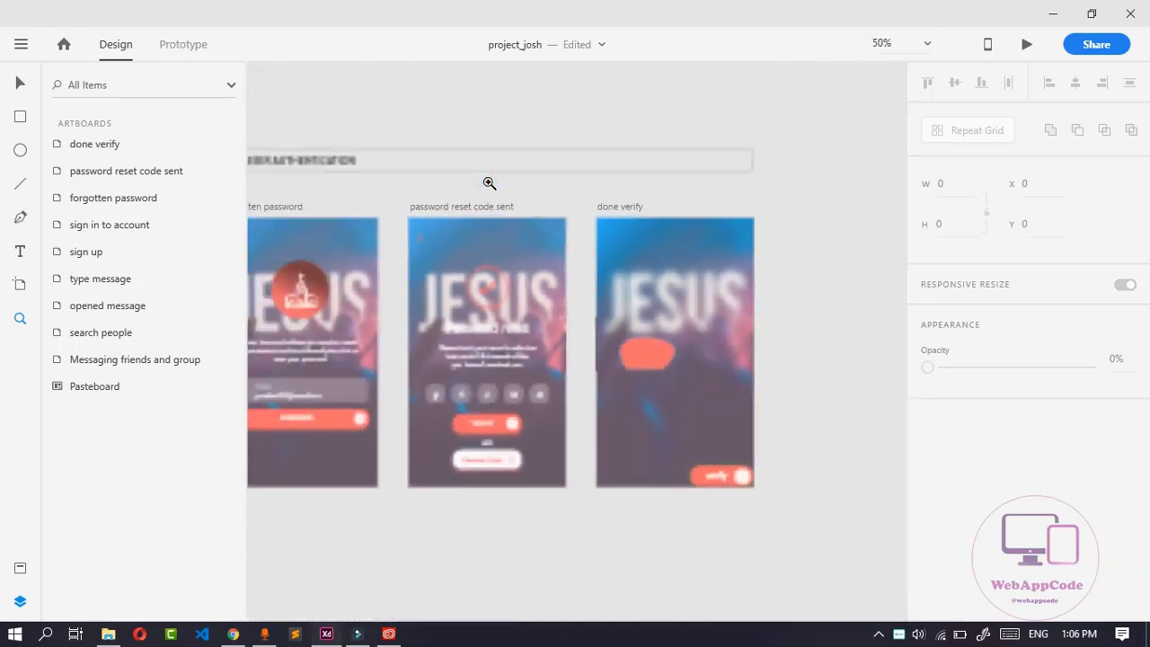
key("ctrl+minus")
key("ctrl+minus")
key("ctrl+minus")
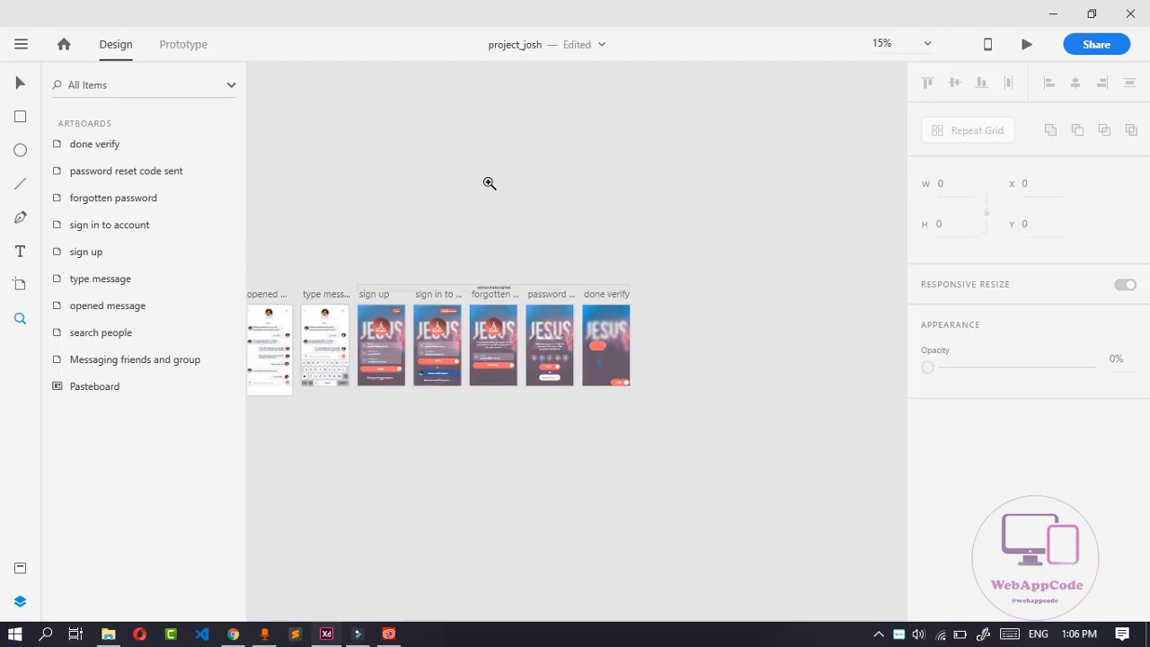
key("ctrl+plus")
key("ctrl+plus")
key("ctrl+plus")
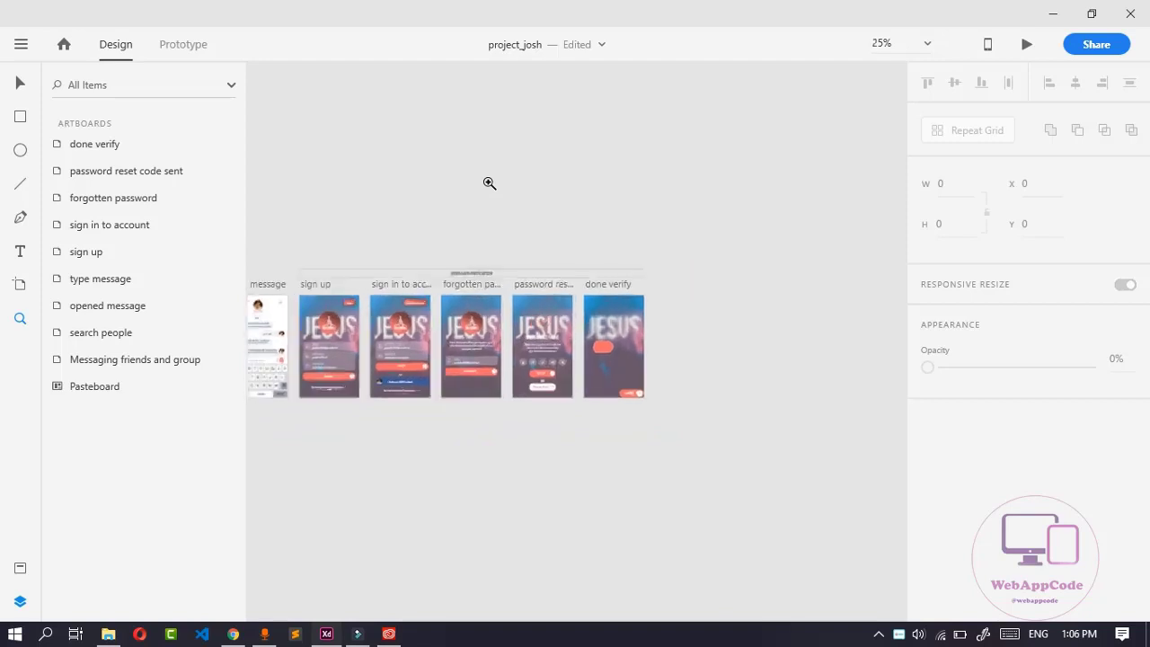